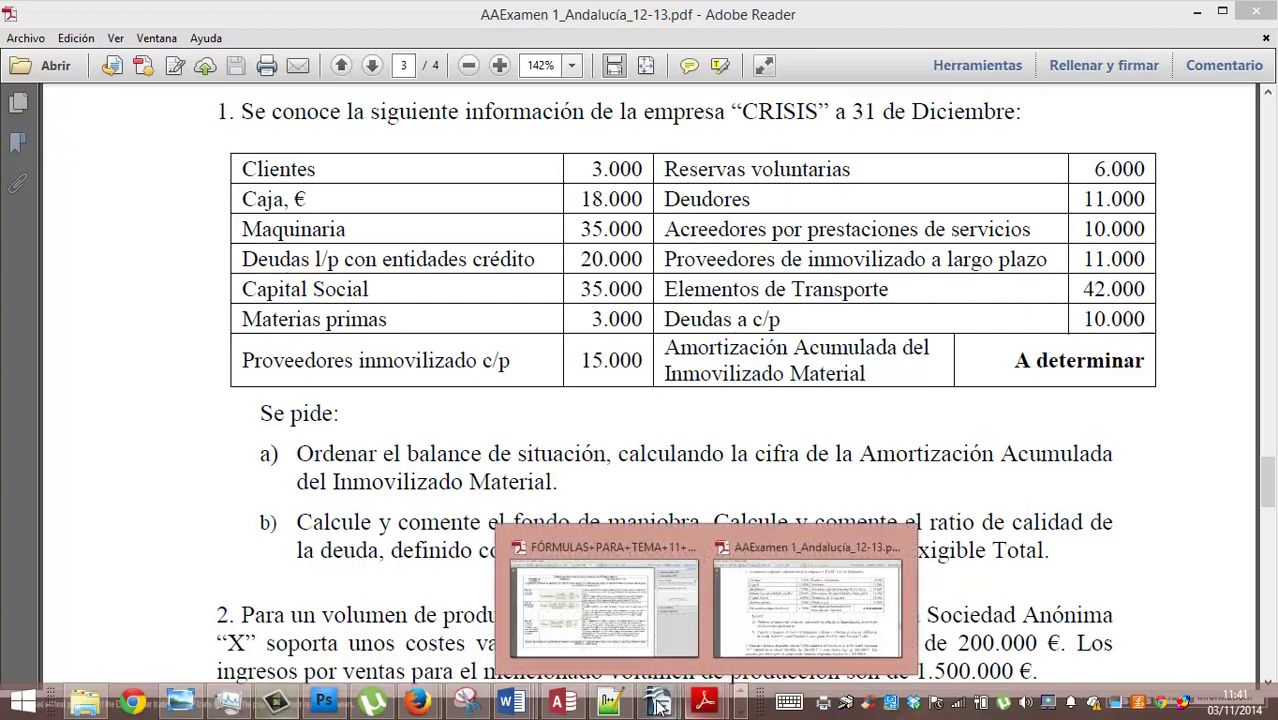
Switch to the blank OpenOffice Calc spreadsheet and enter the headings ACTIVO in A1 and PASIVO in D1
{"action": "mouse_move", "coordinate": [660, 705]}
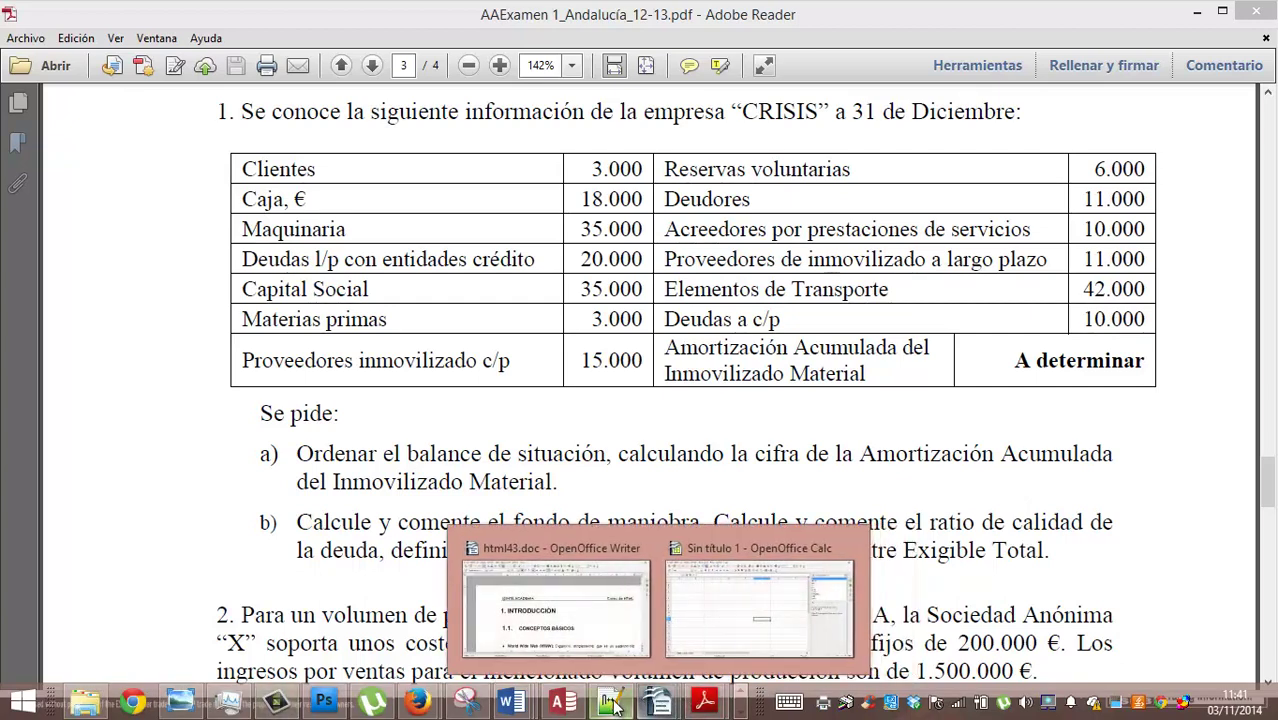
{"action": "left_click", "coordinate": [757, 624]}
{"action": "left_click", "coordinate": [110, 168]}
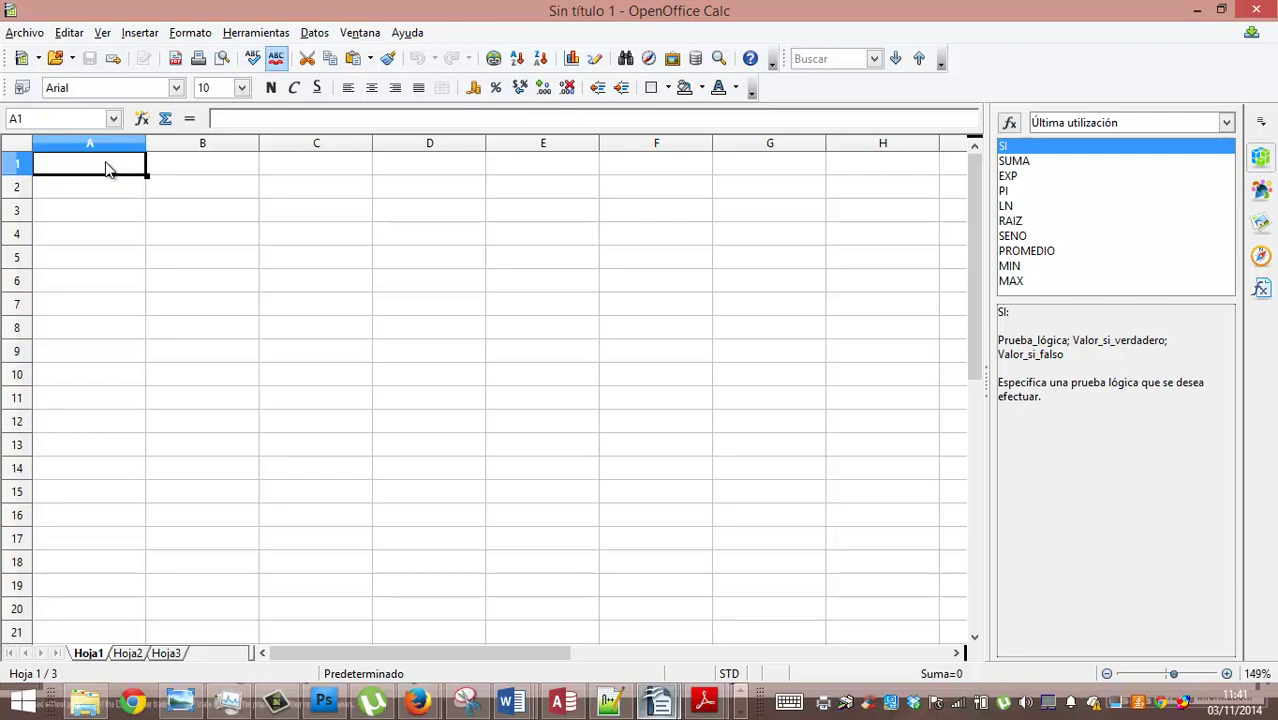
{"action": "type", "text": "ACTIVO"}
{"action": "key", "text": "Tab"}
{"action": "key", "text": "Tab"}
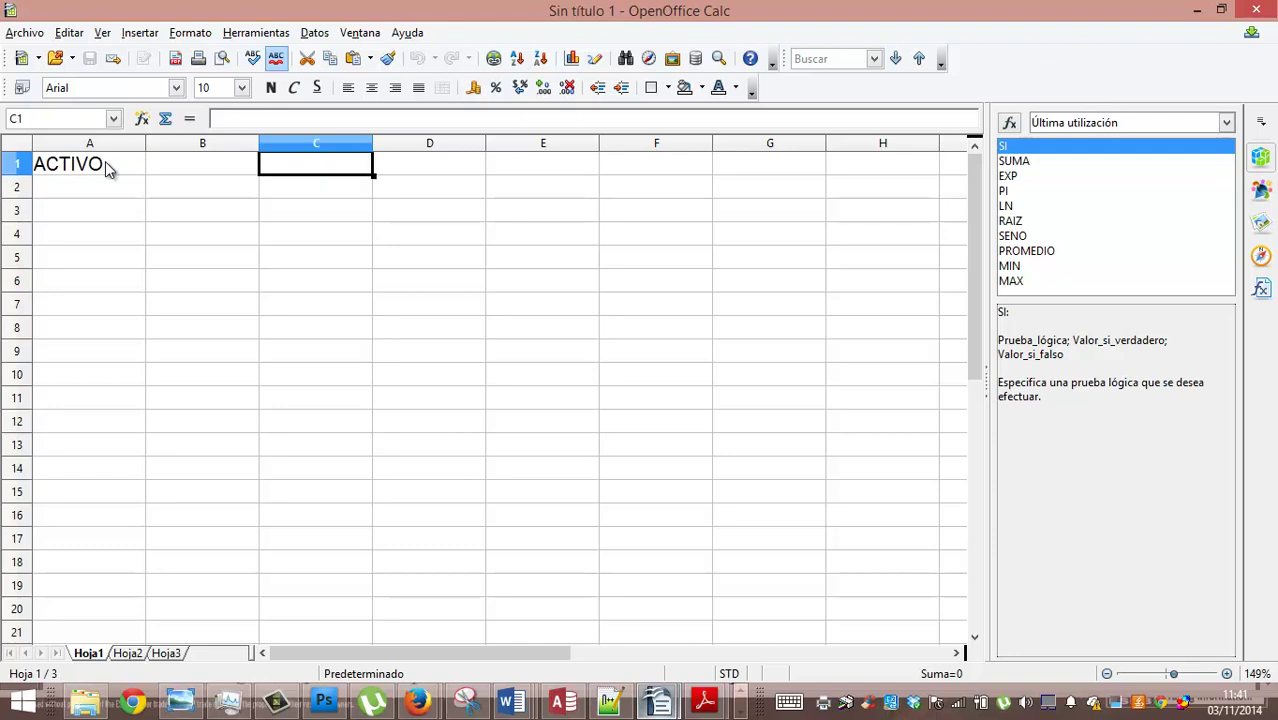
{"action": "key", "text": "Tab"}
{"action": "type", "text": "PASIVO"}
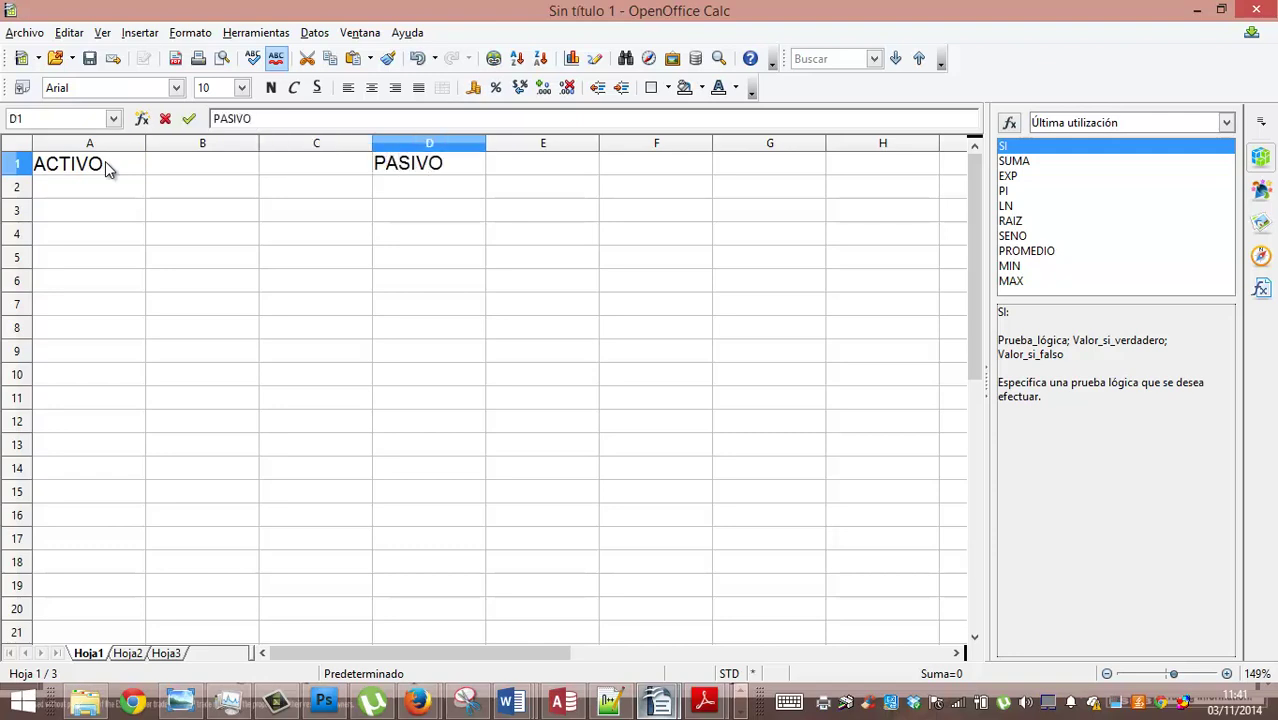
{"action": "key", "text": "Return"}
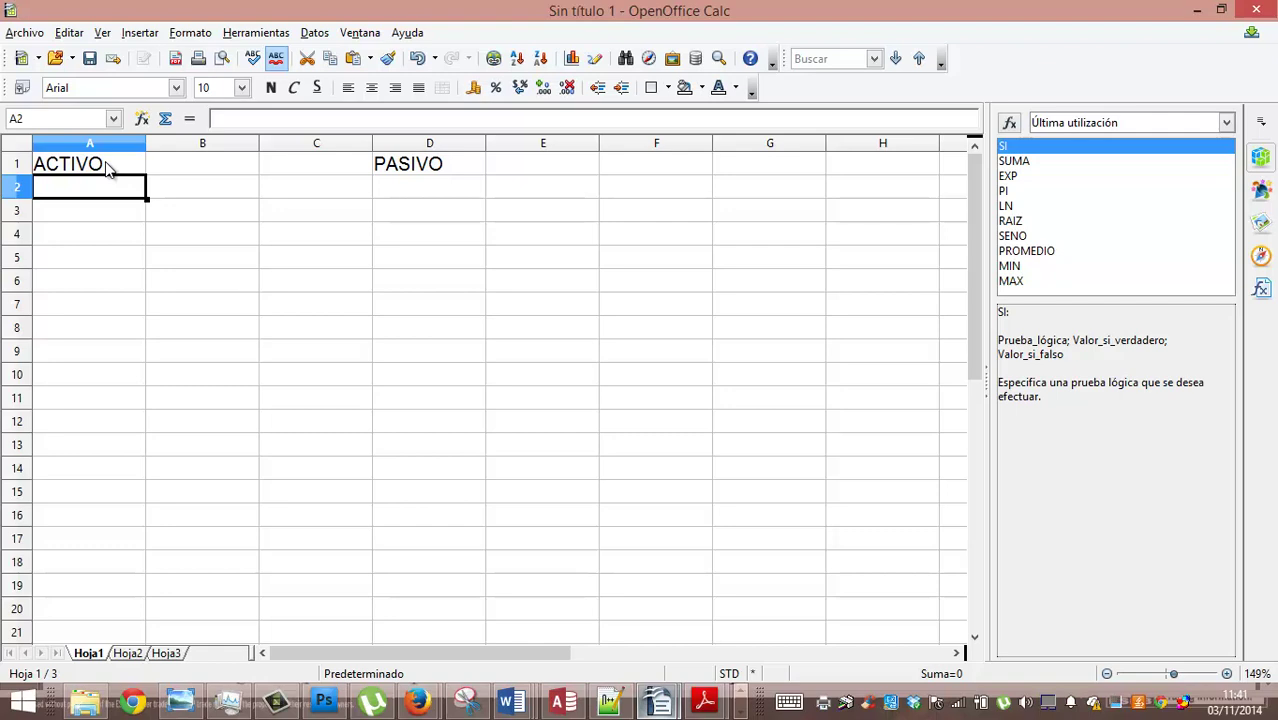
Enter the section heading "Activo Corriente" in cell A13
{"action": "key", "text": "Down"}
{"action": "key", "text": "Down"}
{"action": "key", "text": "Down"}
{"action": "key", "text": "Down"}
{"action": "key", "text": "Down"}
{"action": "key", "text": "Down"}
{"action": "key", "text": "Down"}
{"action": "key", "text": "Down"}
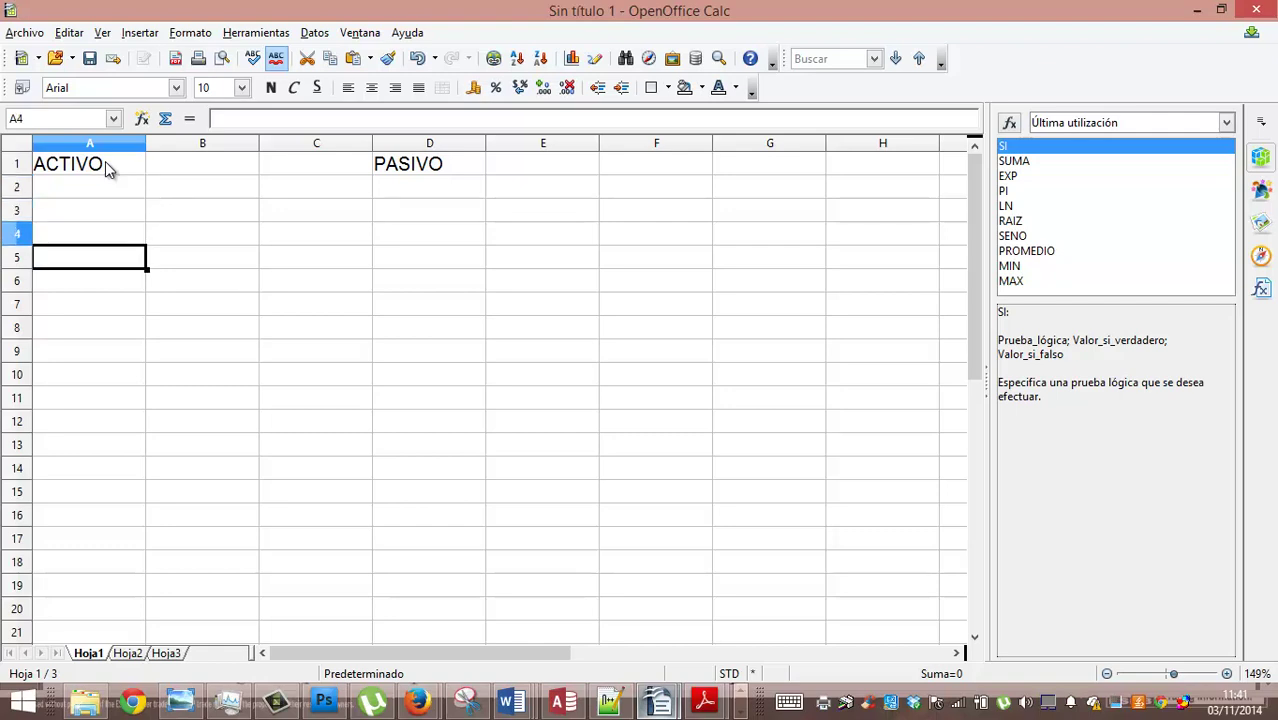
{"action": "key", "text": "Down"}
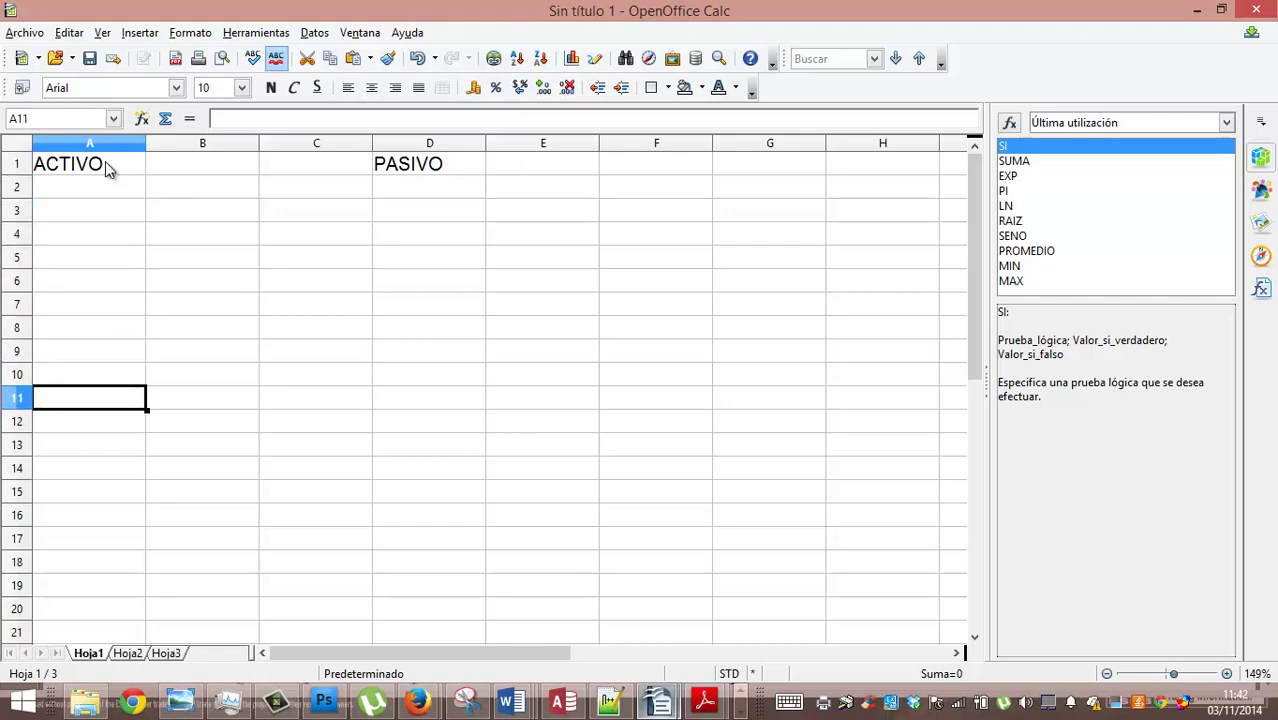
{"action": "key", "text": "Down"}
{"action": "key", "text": "Down"}
{"action": "type", "text": "a"}
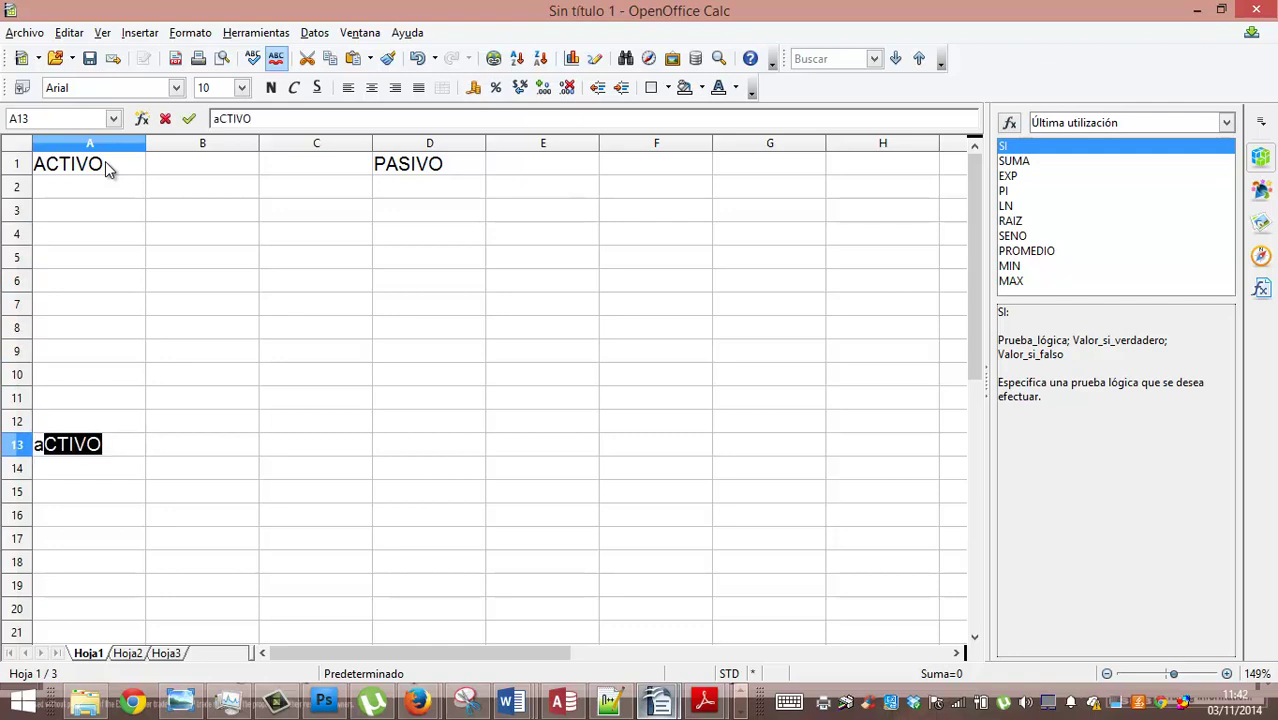
{"action": "key", "text": "BackSpace"}
{"action": "key", "text": "BackSpace"}
{"action": "type", "text": "Activo Co"}
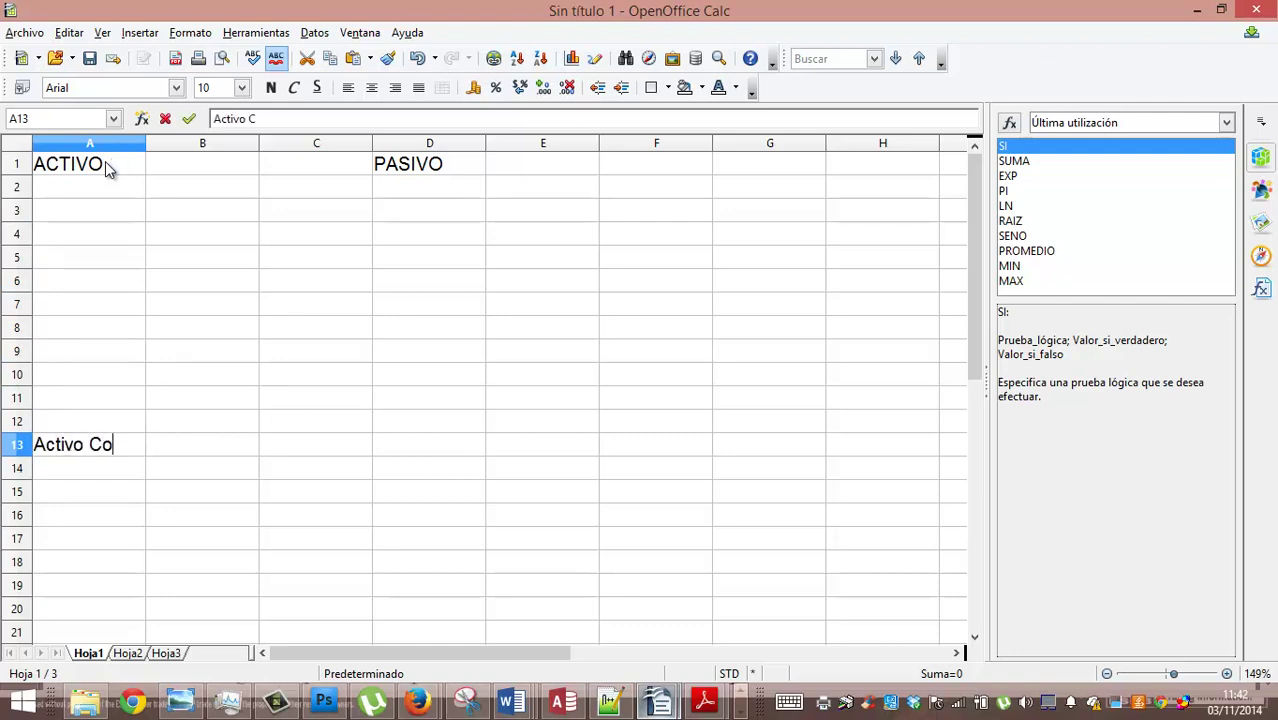
{"action": "type", "text": "rriente"}
{"action": "key", "text": "Return"}
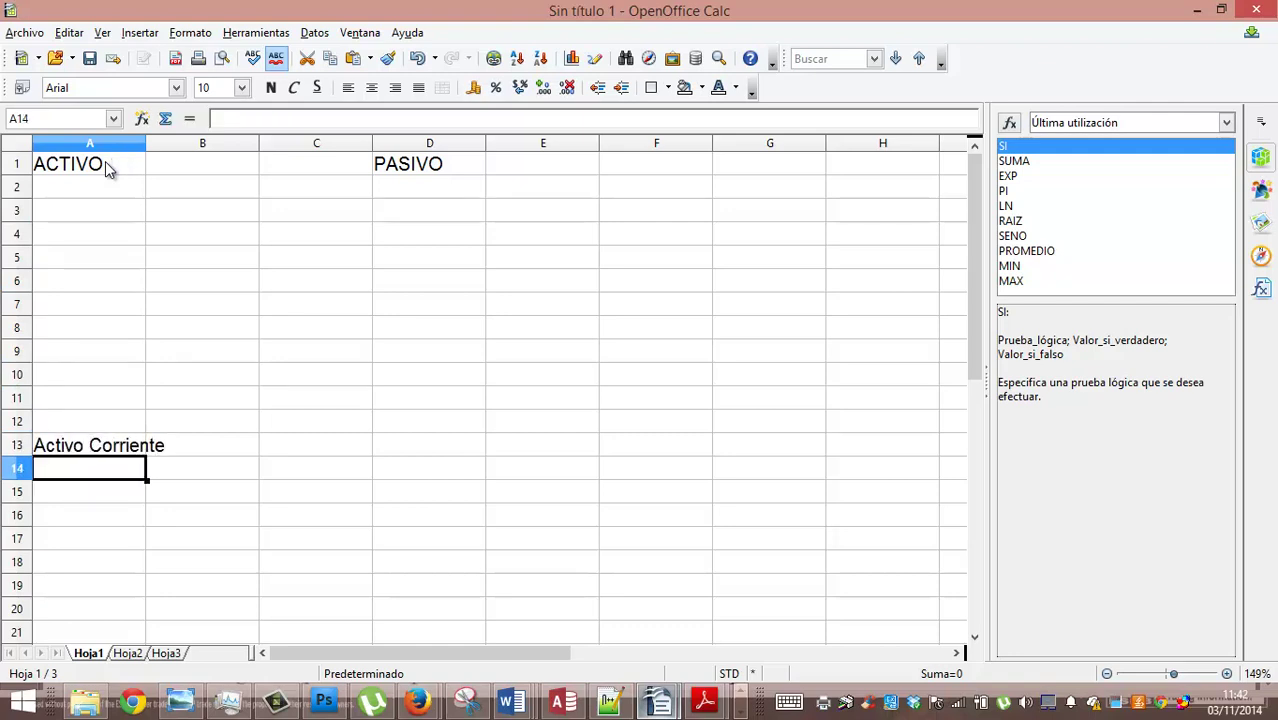
Record Clientes with the amount 3000 in row 14, directly under the Activo Corriente heading
{"action": "type", "text": "Clientes"}
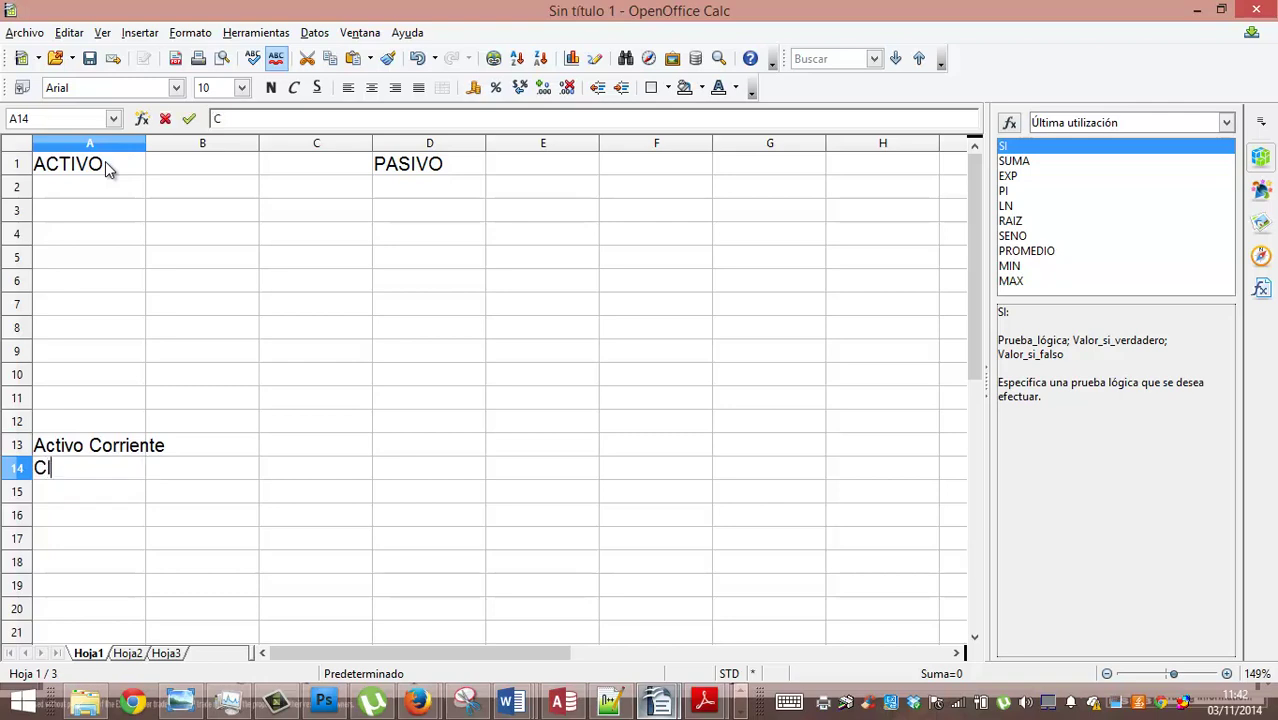
{"action": "key", "text": "Tab"}
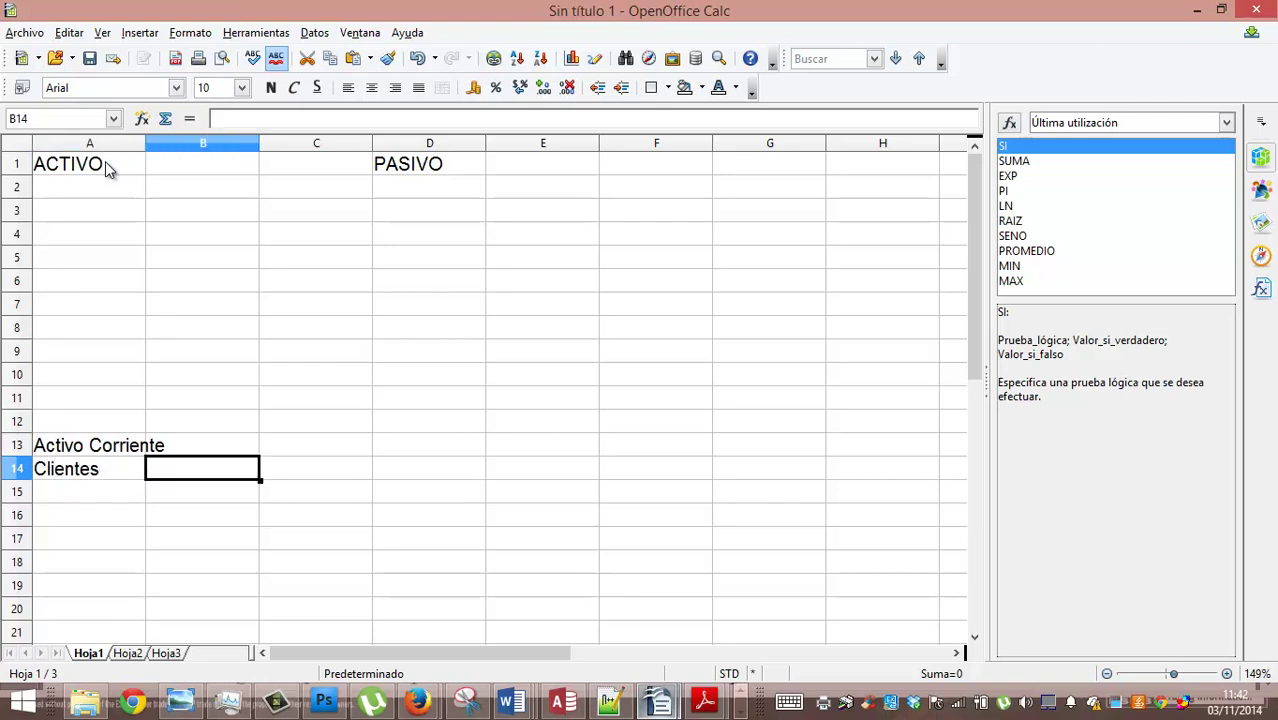
{"action": "type", "text": "3000"}
{"action": "key", "text": "Return"}
{"action": "type", "text": "4"}
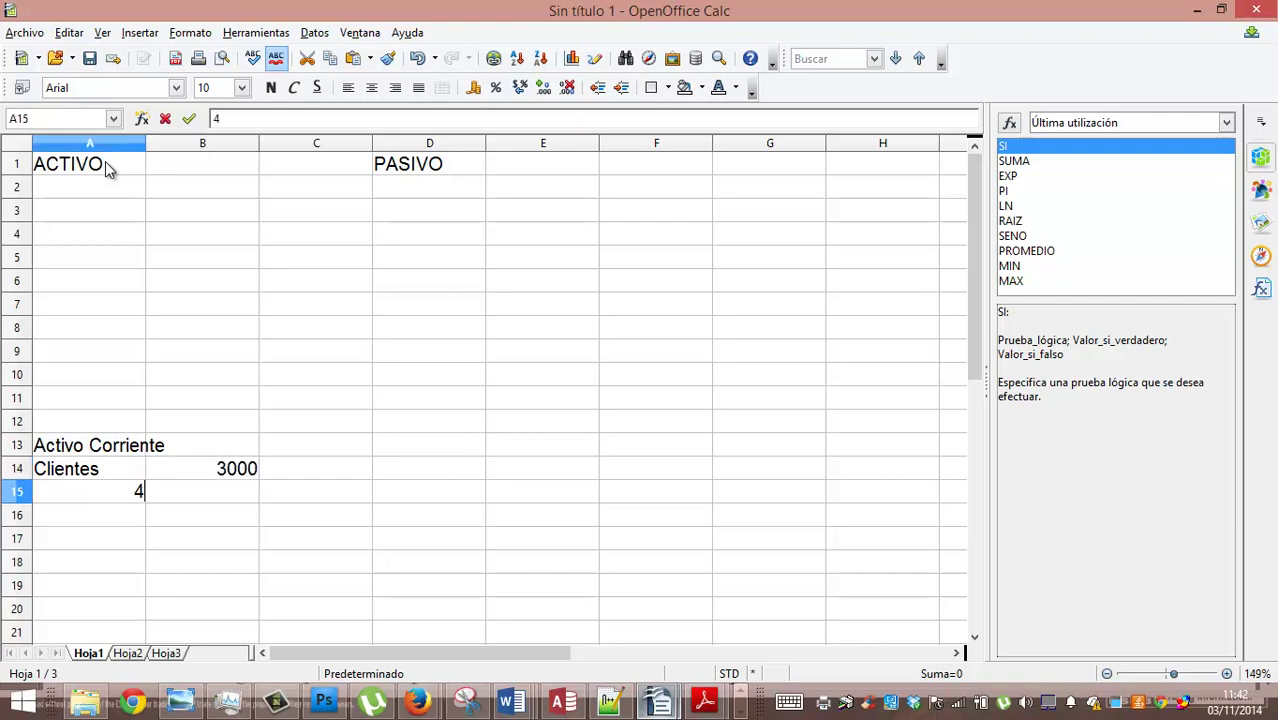
{"action": "key", "text": "BackSpace"}
Record Caja with the amount 18000 in row 18, leaving three empty rows below Clientes
{"action": "key", "text": "Return"}
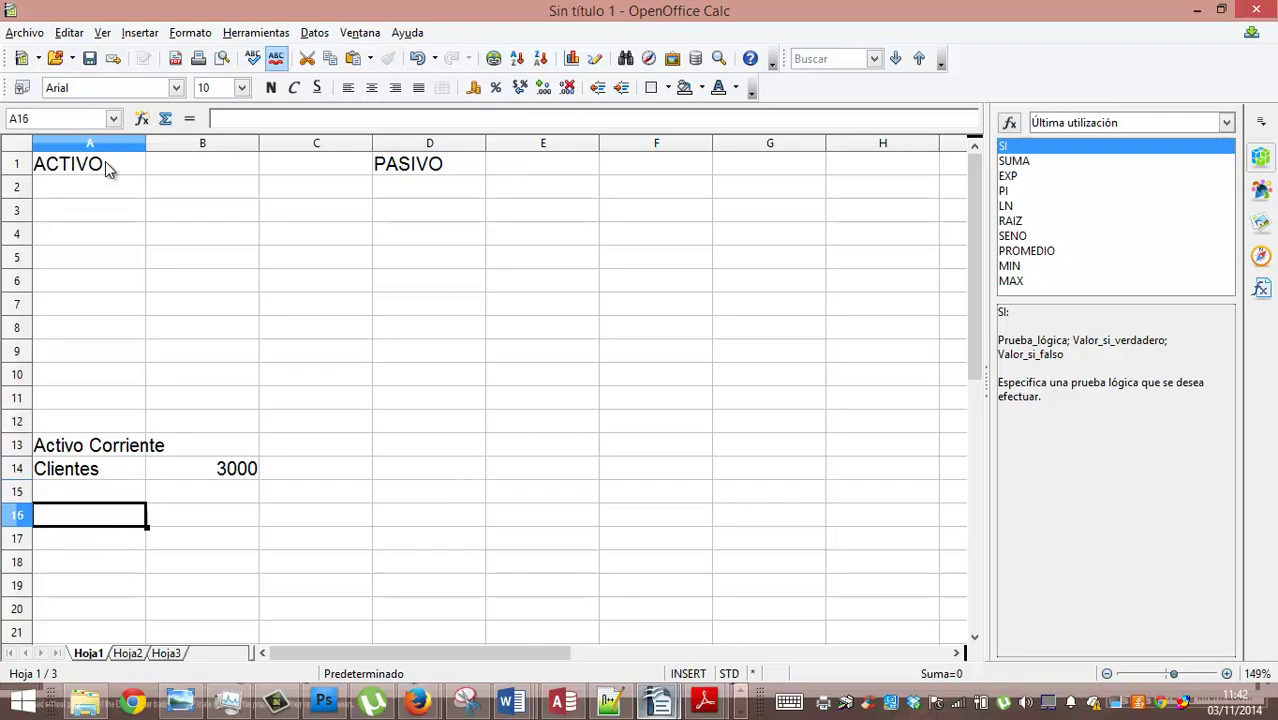
{"action": "key", "text": "Return"}
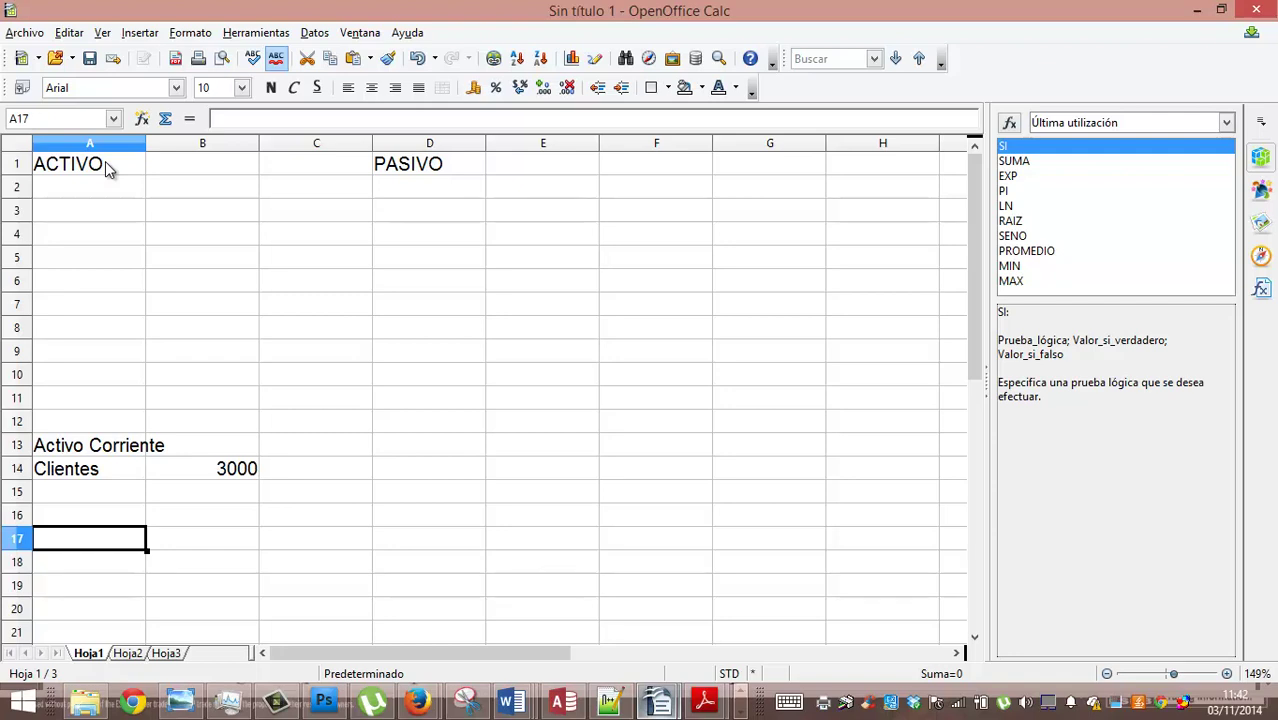
{"action": "key", "text": "Return"}
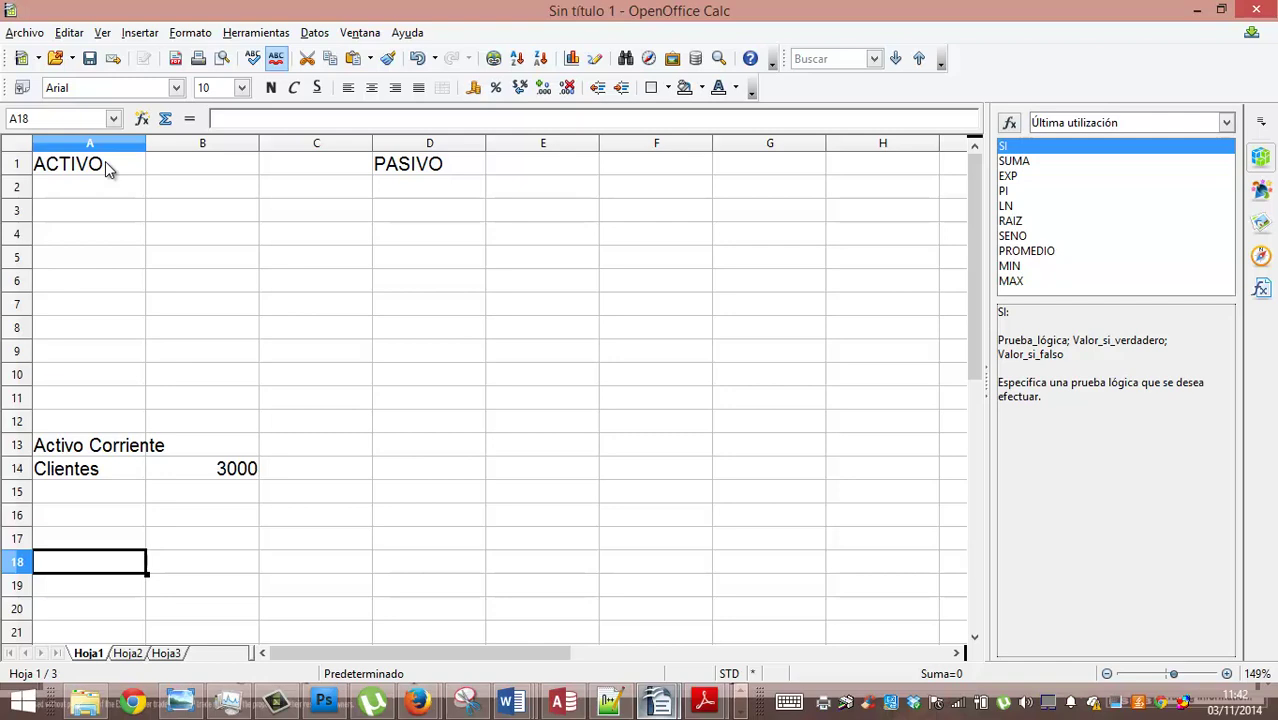
{"action": "type", "text": "Caja"}
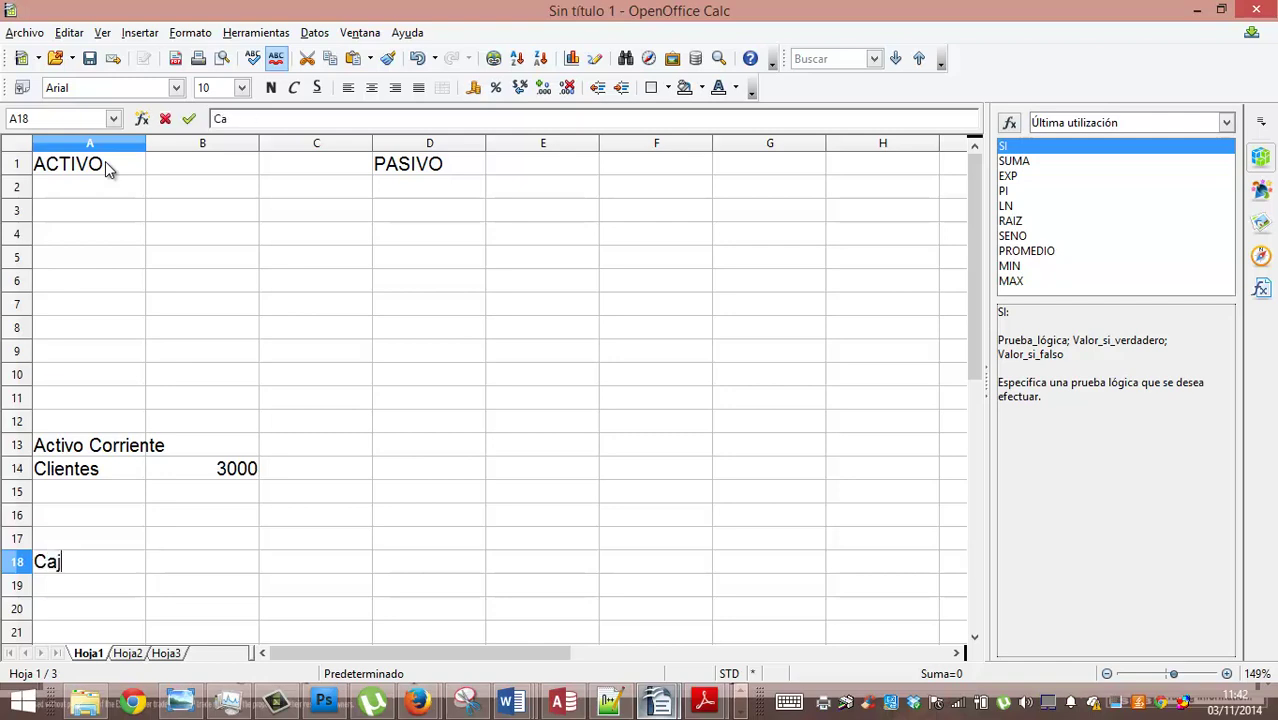
{"action": "key", "text": "Tab"}
{"action": "type", "text": "18000"}
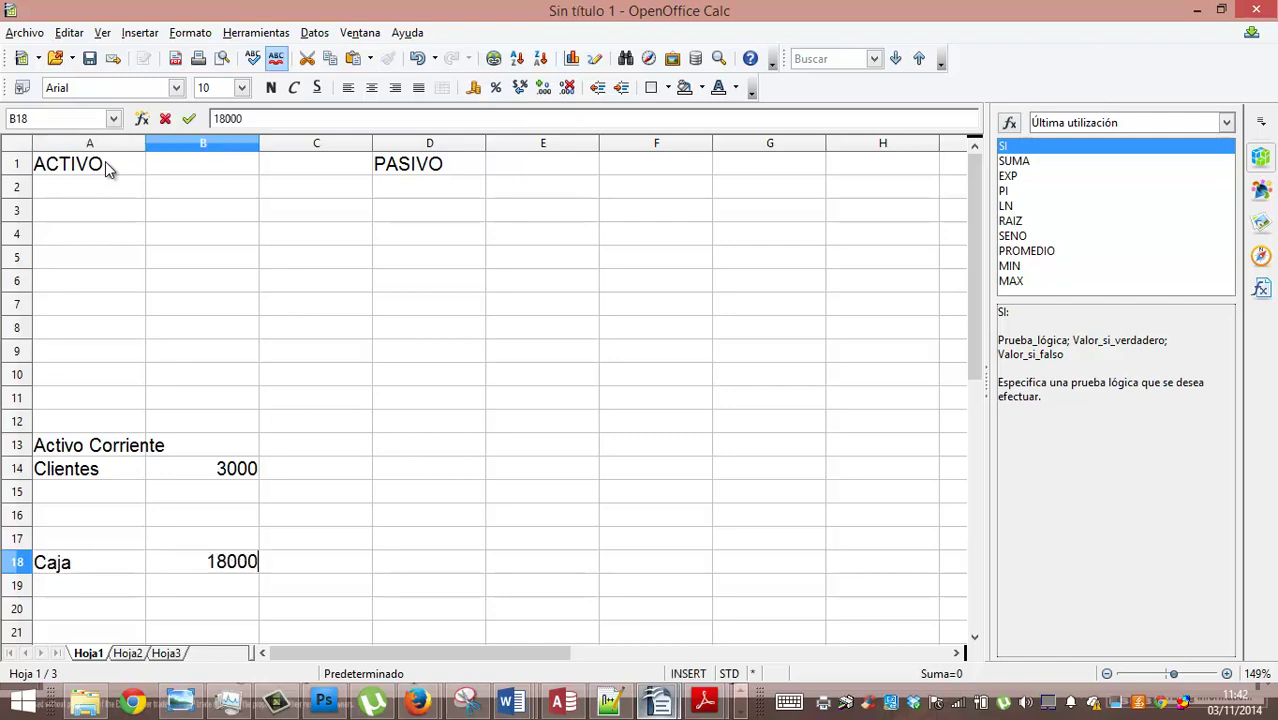
{"action": "key", "text": "Return"}
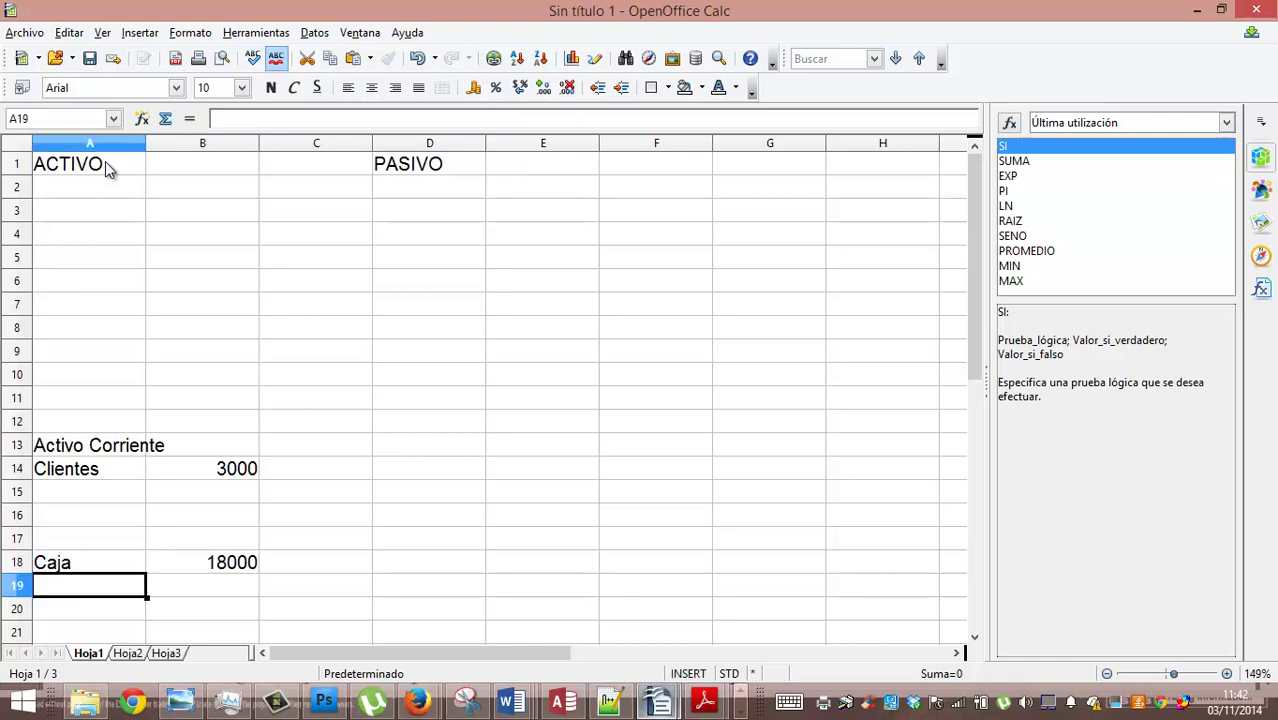
Enter the section heading "Activo no corriente" in cell A2, directly below ACTIVO
{"action": "key", "text": "Up"}
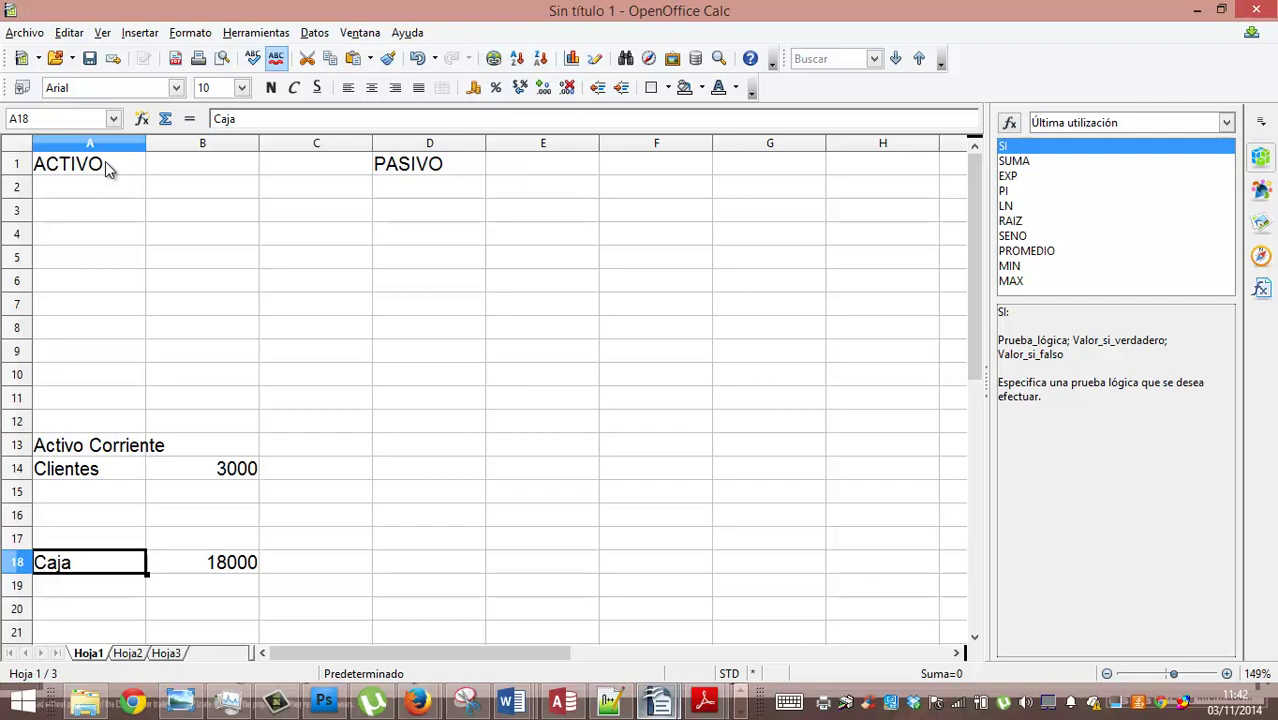
{"action": "key", "text": "Up"}
{"action": "key", "text": "Up"}
{"action": "key", "text": "Up"}
{"action": "key", "text": "Up"}
{"action": "key", "text": "Up"}
{"action": "key", "text": "Down"}
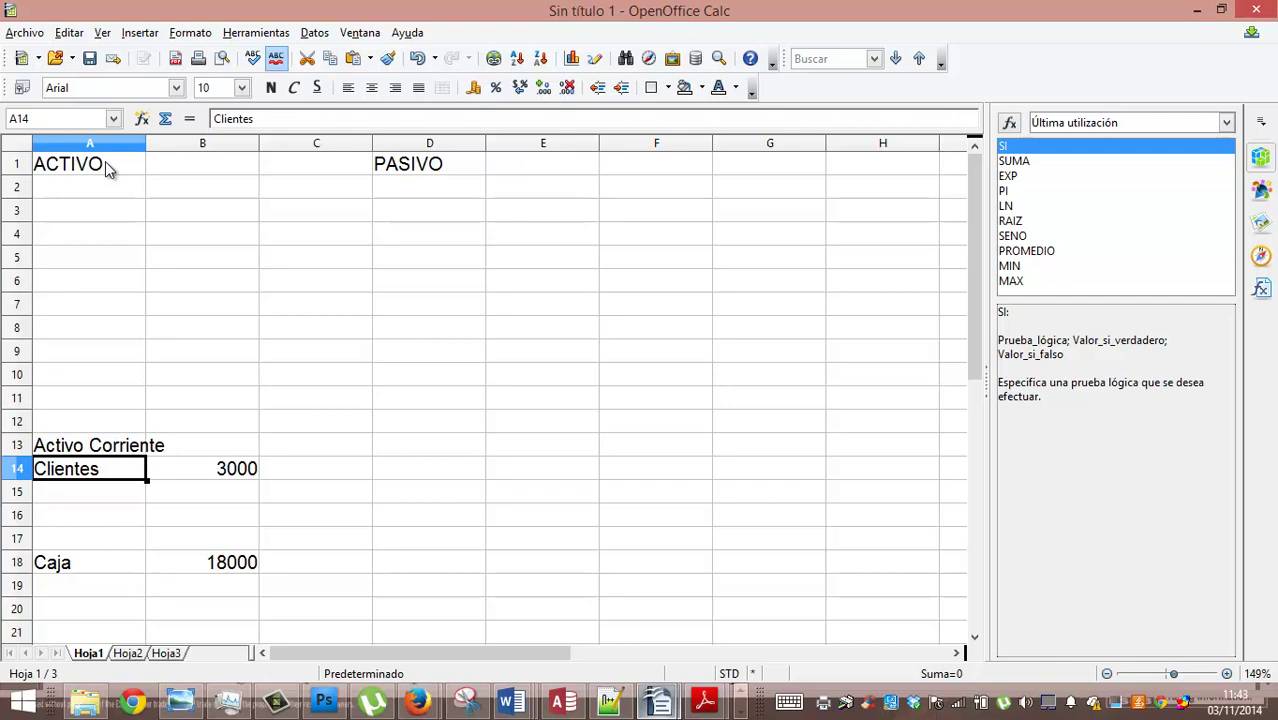
{"action": "key", "text": "Up"}
{"action": "key", "text": "Up"}
{"action": "key", "text": "Up"}
{"action": "key", "text": "Up"}
{"action": "key", "text": "Up"}
{"action": "key", "text": "Up"}
{"action": "key", "text": "Up"}
{"action": "key", "text": "Up"}
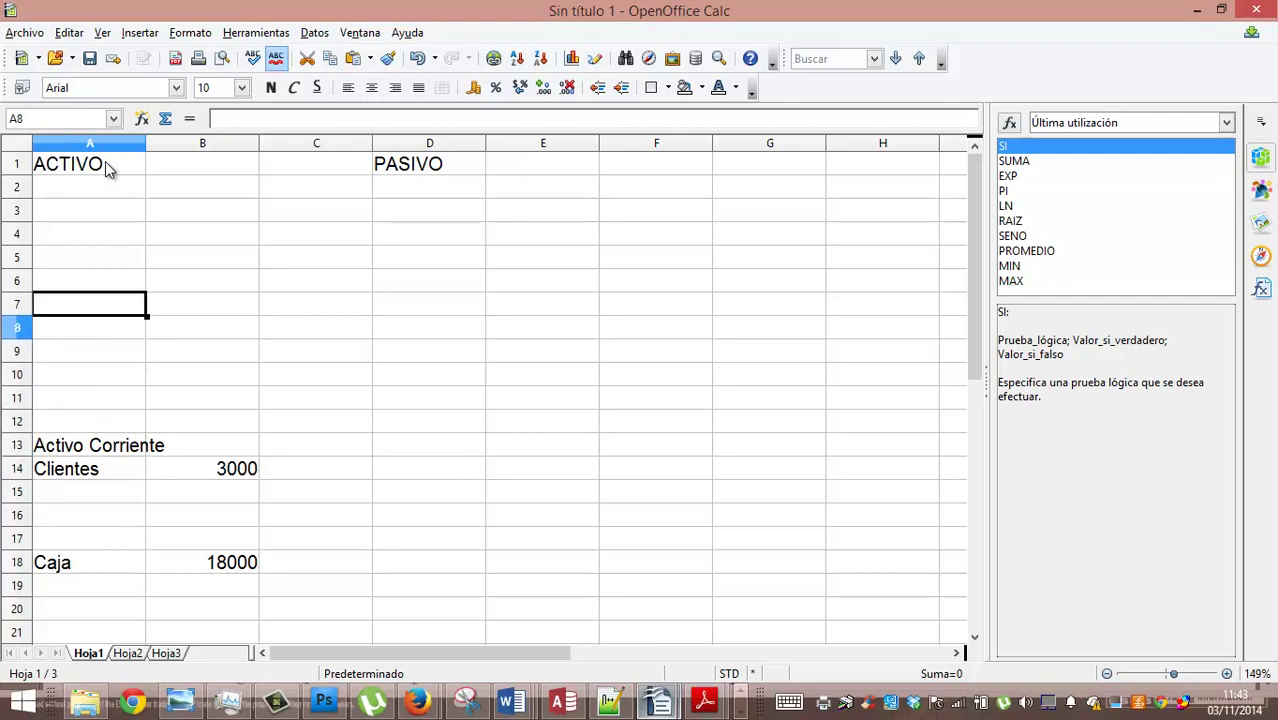
{"action": "key", "text": "Up"}
{"action": "key", "text": "Up"}
{"action": "key", "text": "Up"}
{"action": "key", "text": "Up"}
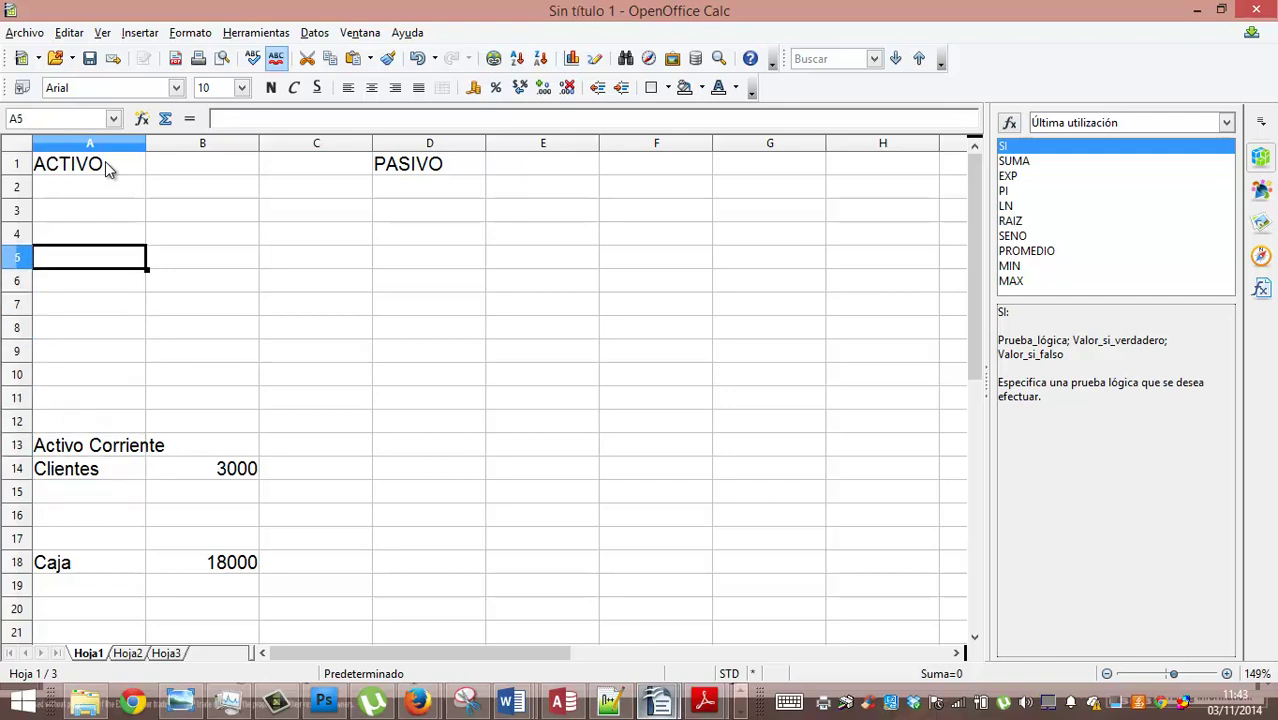
{"action": "type", "text": "Acti"}
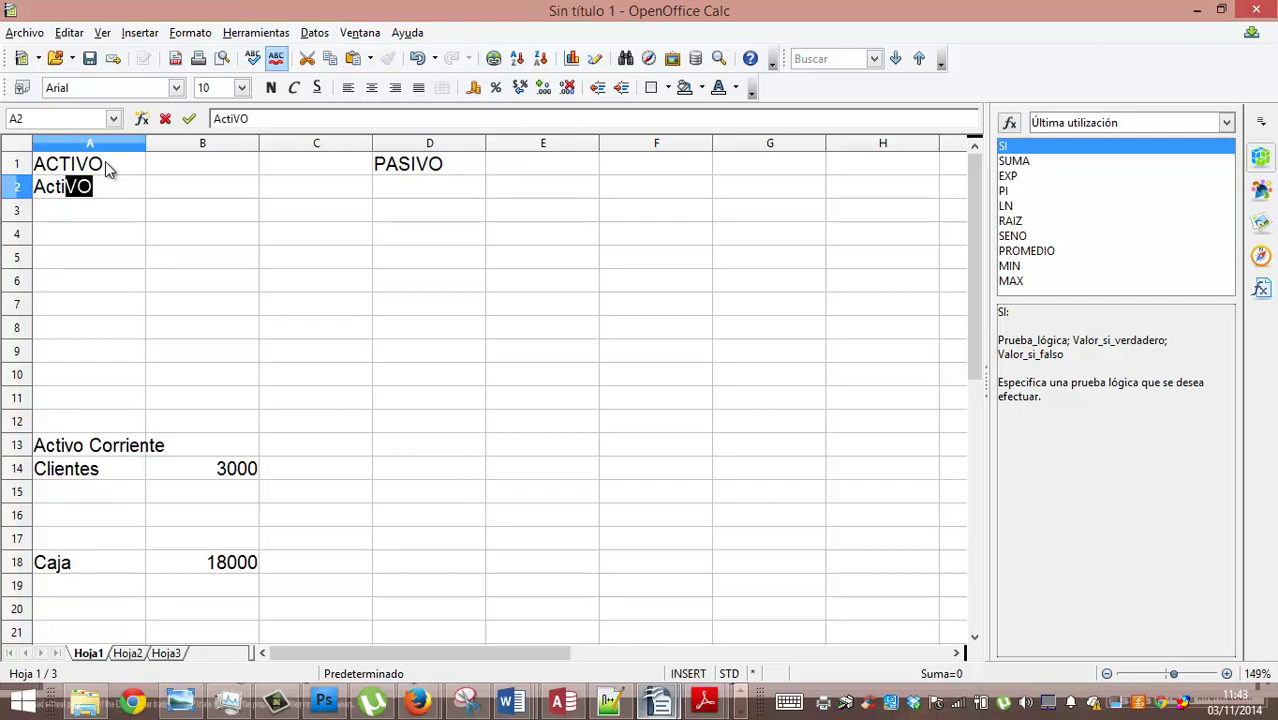
{"action": "type", "text": "vo n"}
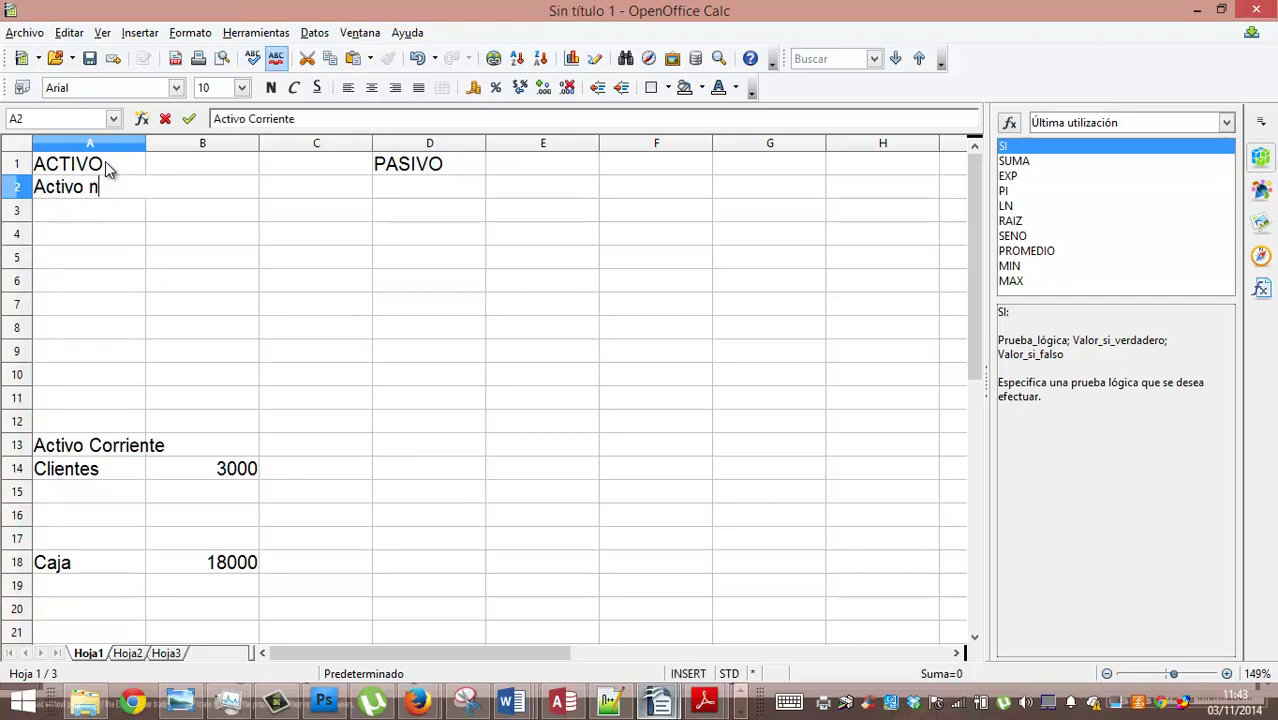
{"action": "type", "text": "o corriente"}
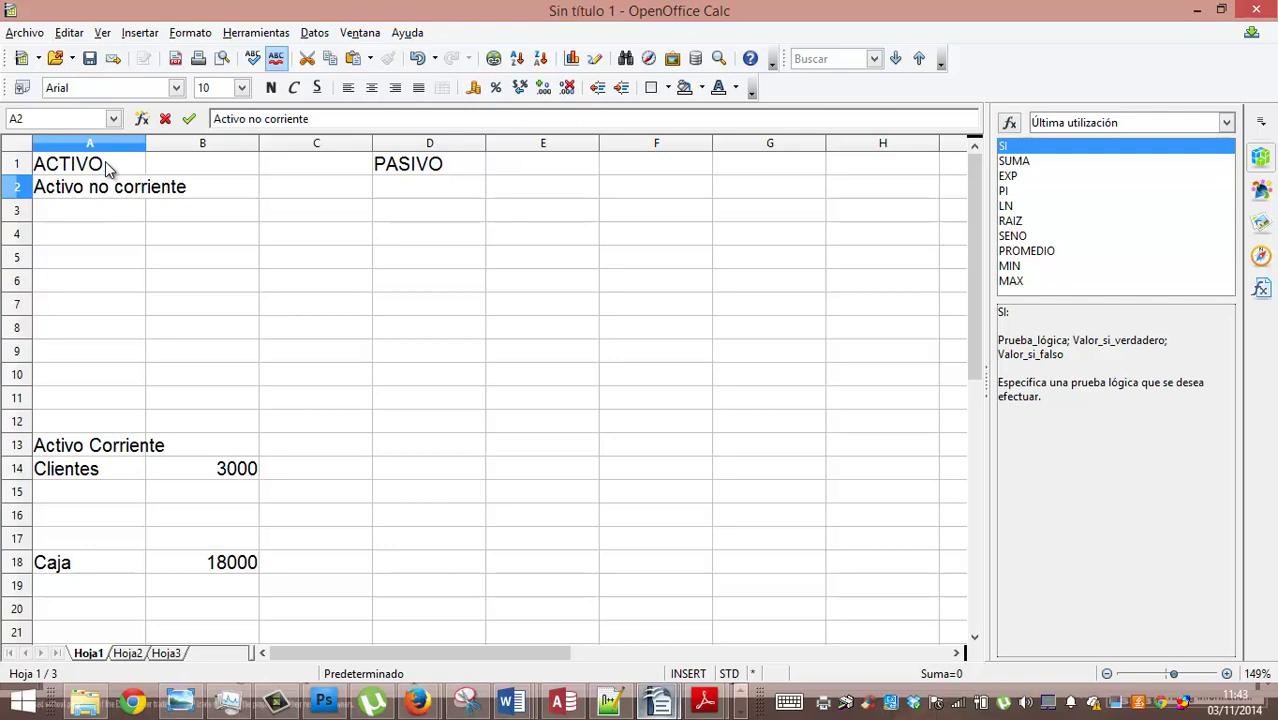
{"action": "key", "text": "Return"}
Record Maquinaria with the amount 35000 in row 4 of the Activo no corriente section
{"action": "key", "text": "Down"}
{"action": "key", "text": "Down"}
{"action": "key", "text": "Up"}
{"action": "key", "text": "Up"}
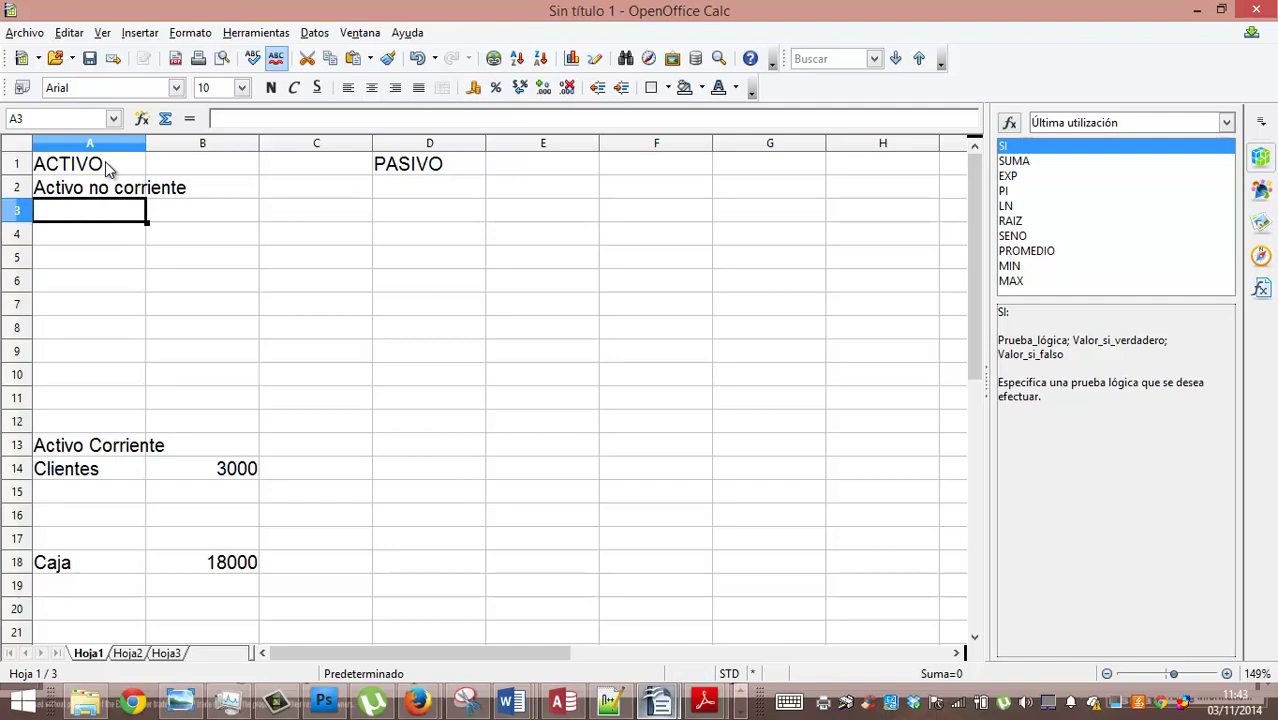
{"action": "key", "text": "Down"}
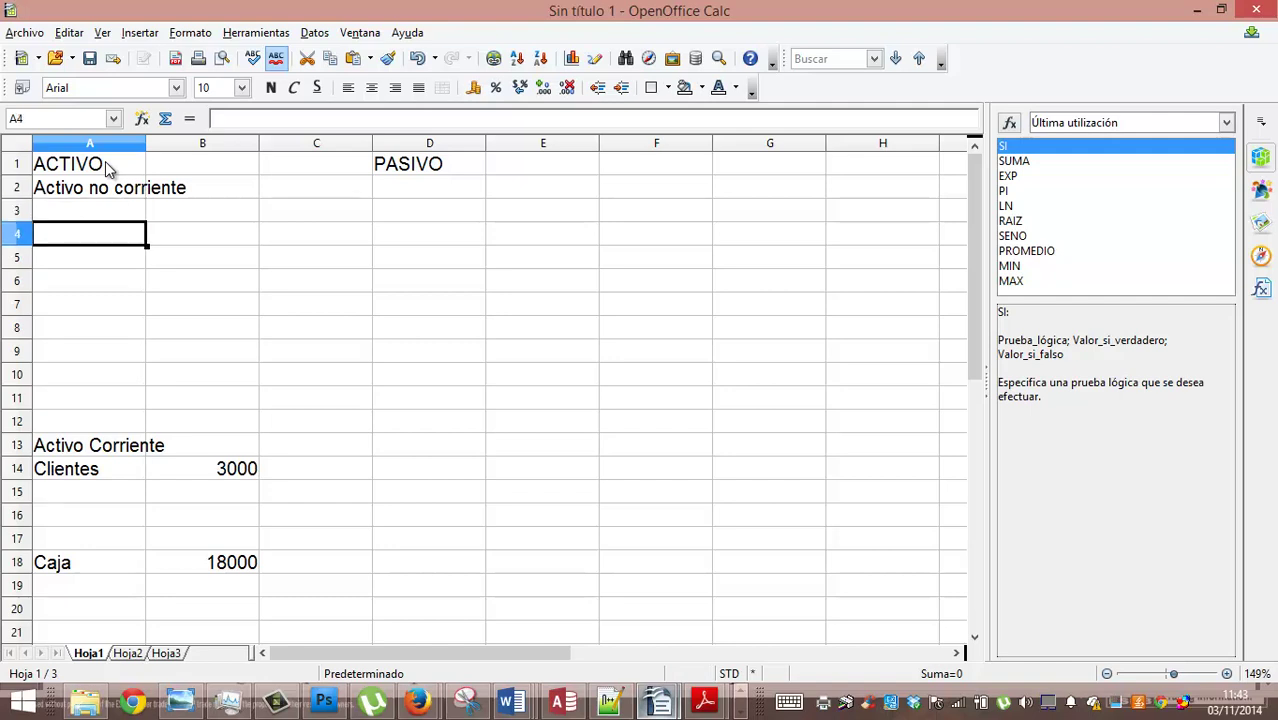
{"action": "type", "text": "Maquinaria"}
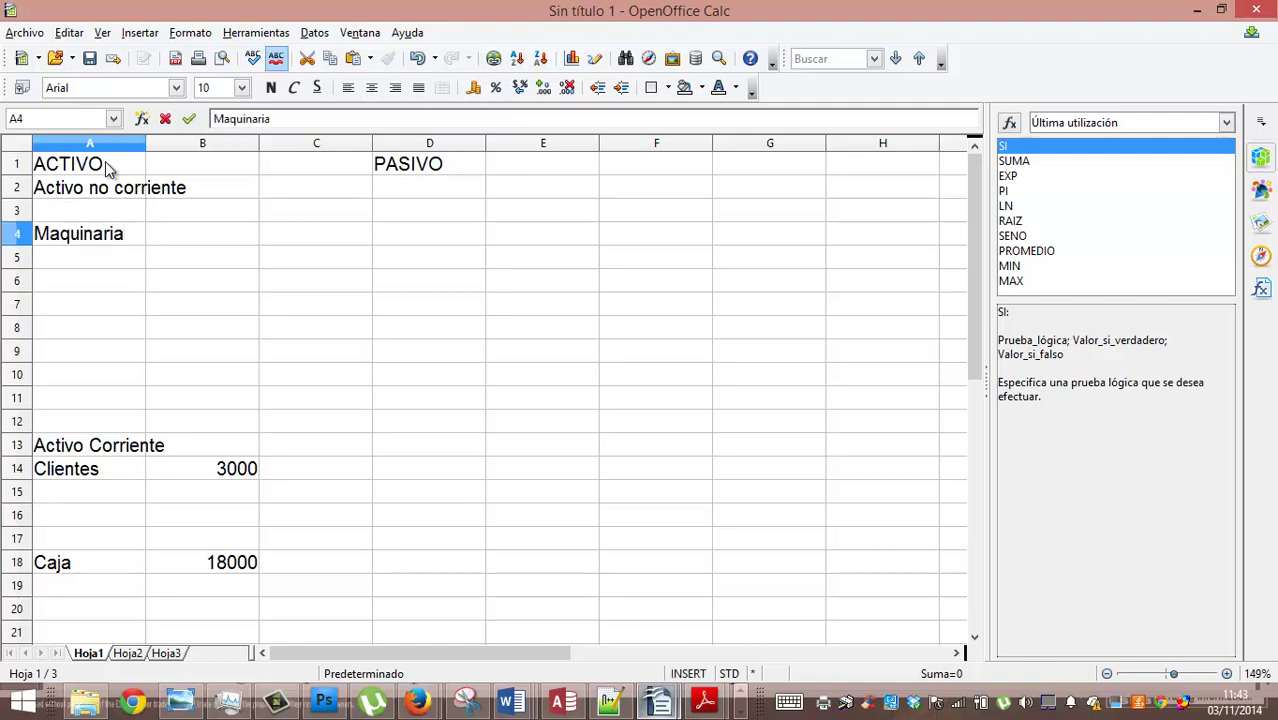
{"action": "key", "text": "Tab"}
{"action": "type", "text": "35000"}
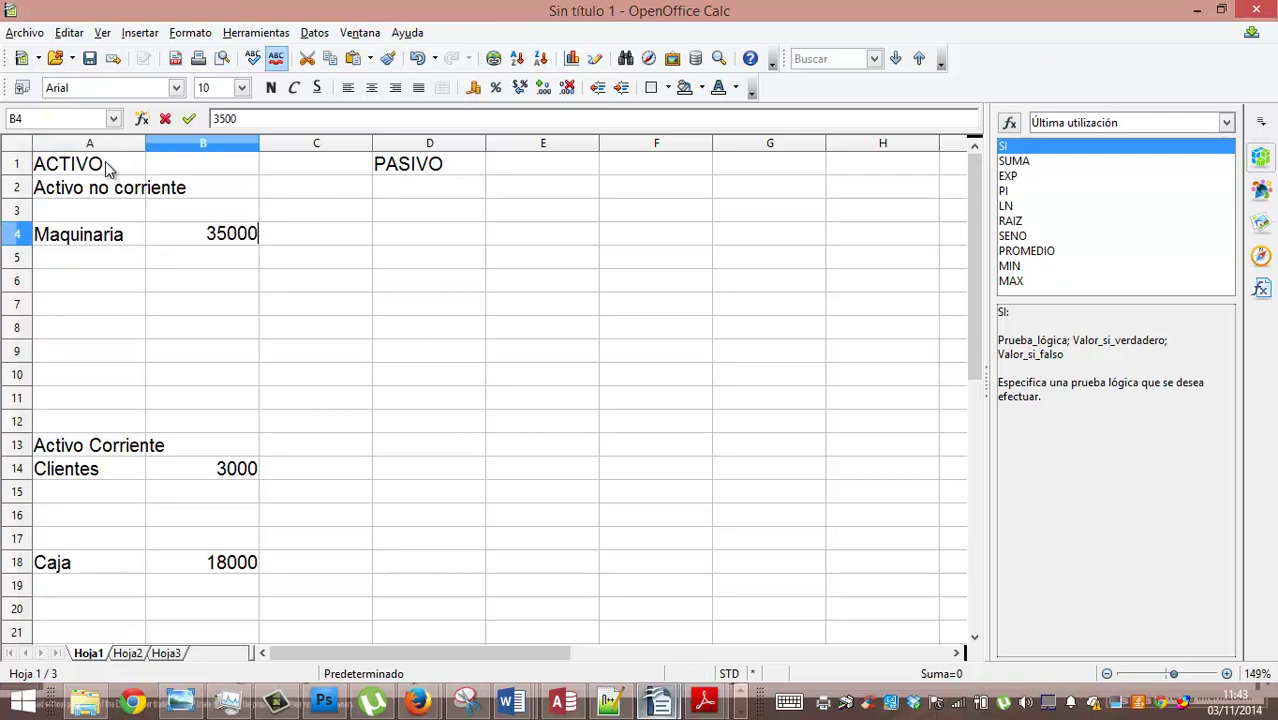
{"action": "key", "text": "Return"}
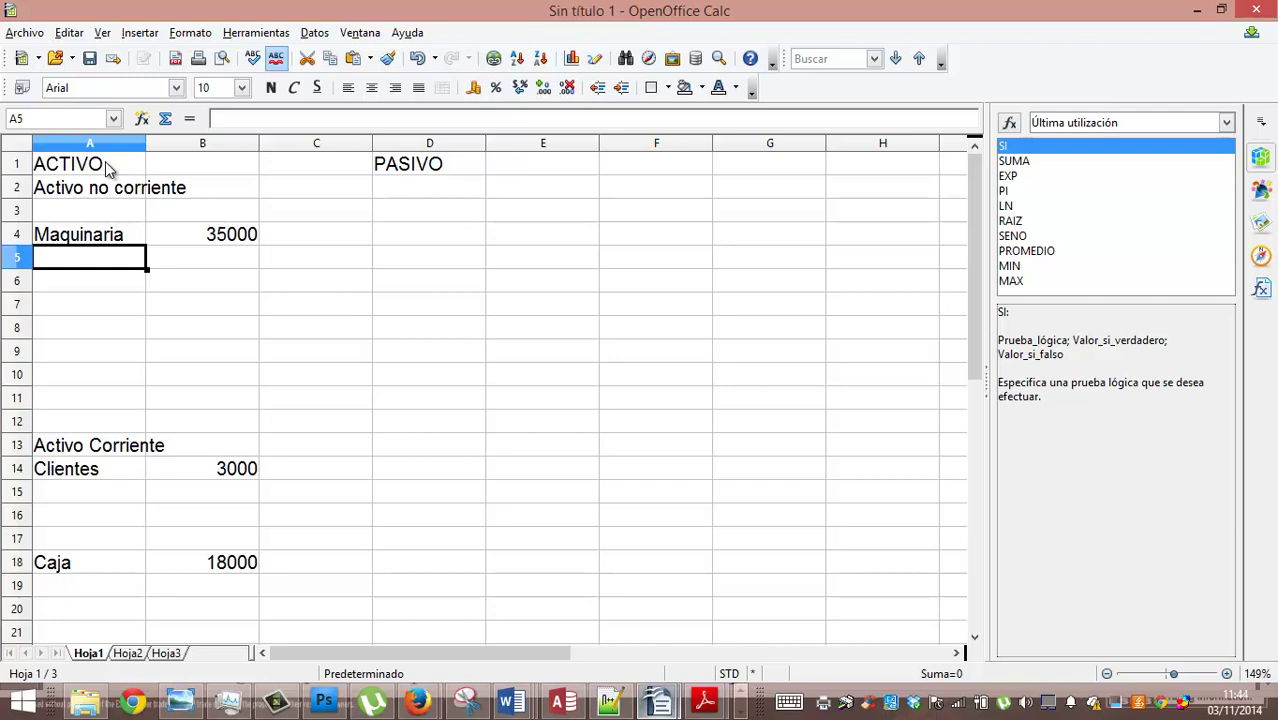
Enter the section heading "Pasivo no corriente" in cell D8 under PASIVO
{"action": "key", "text": "Right"}
{"action": "key", "text": "Right"}
{"action": "key", "text": "Right"}
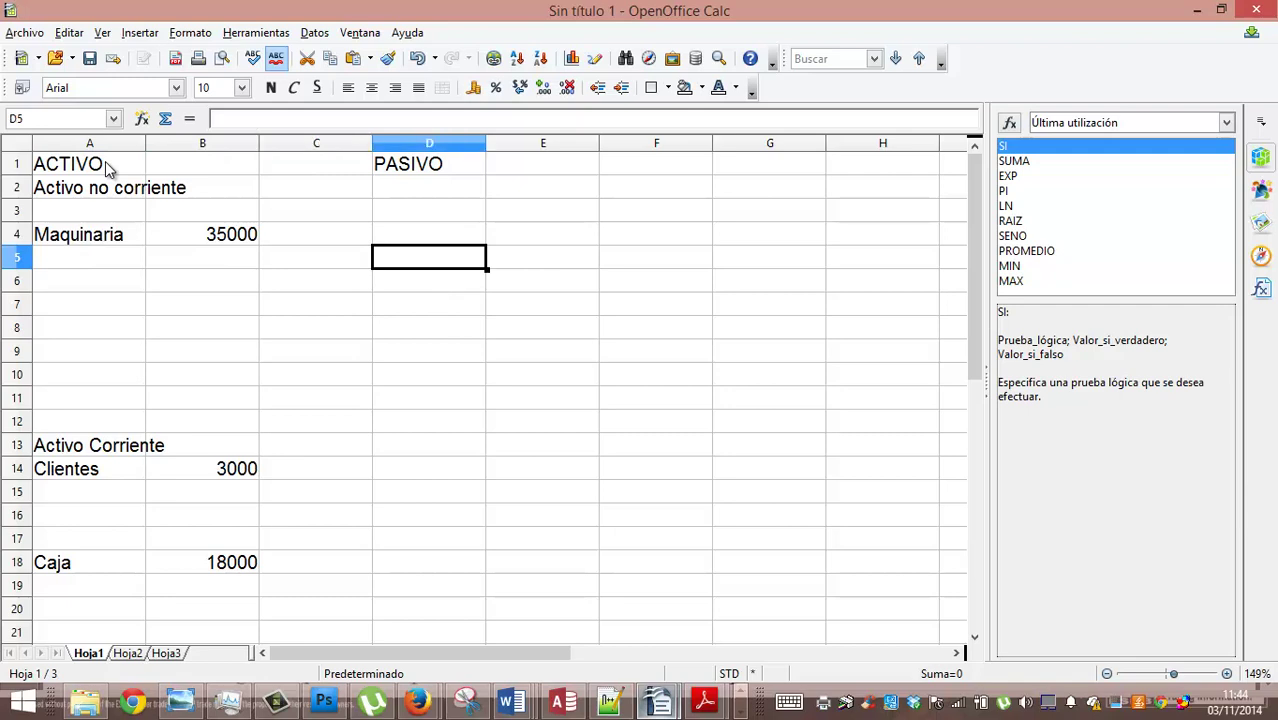
{"action": "key", "text": "Down"}
{"action": "key", "text": "Down"}
{"action": "key", "text": "Down"}
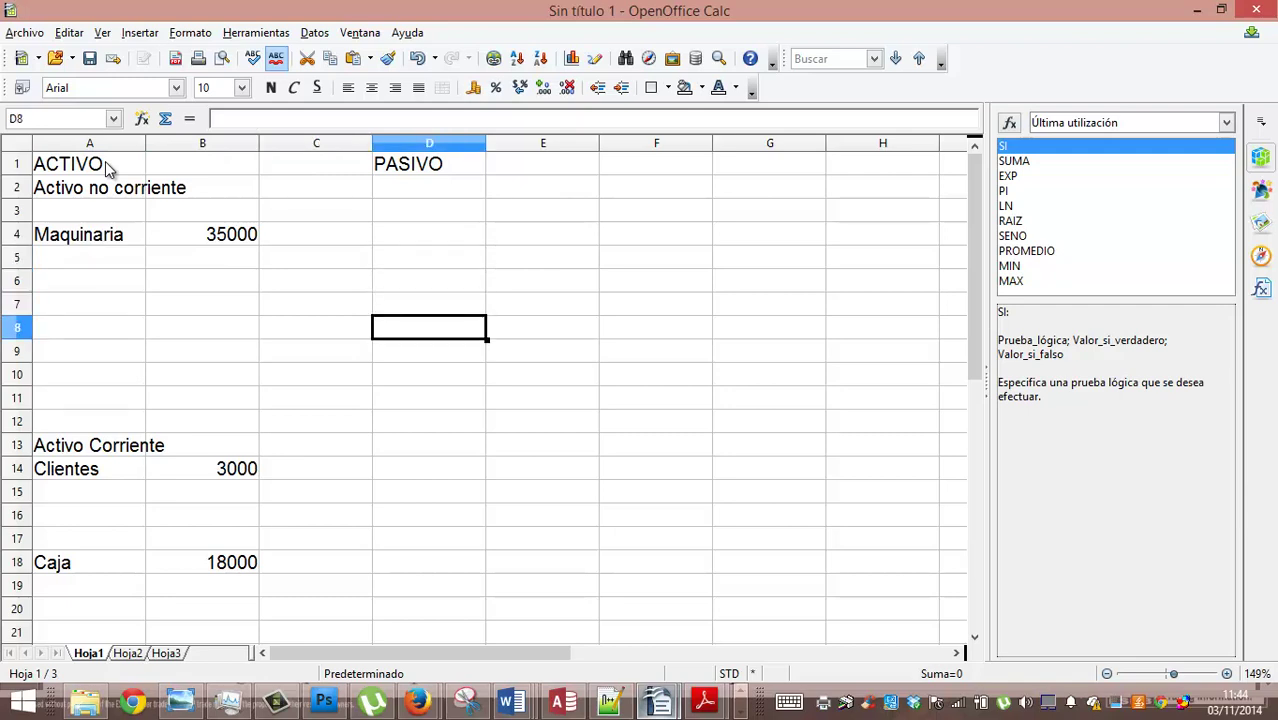
{"action": "type", "text": "Pa"}
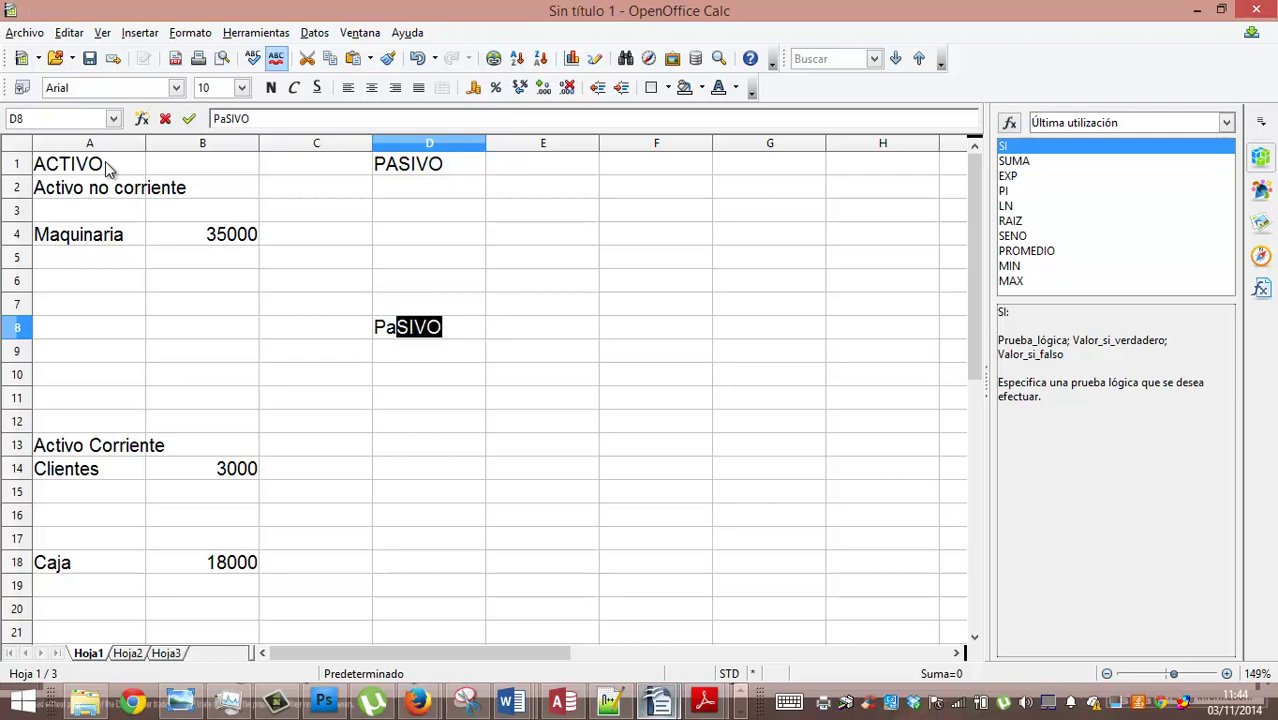
{"action": "type", "text": "sivo no corriente"}
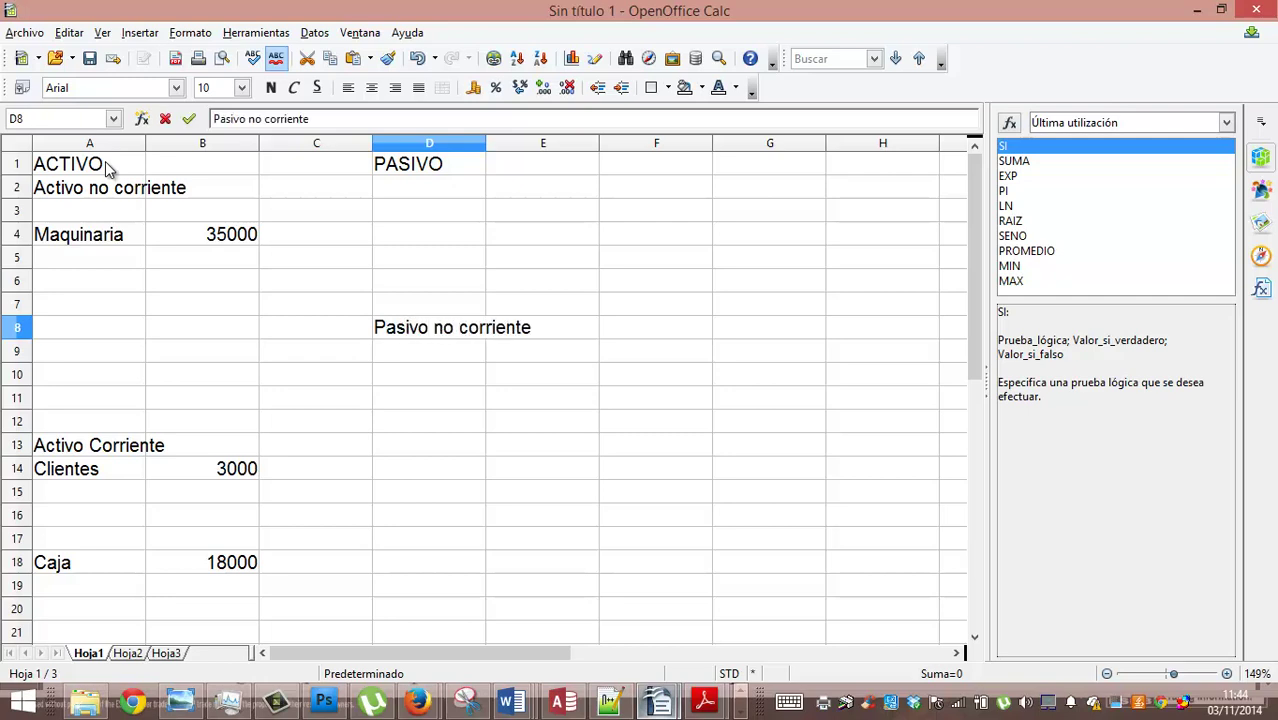
Enter the account label "Deudas lp ent credito" in cell D9, directly below Pasivo no corriente
{"action": "key", "text": "Return"}
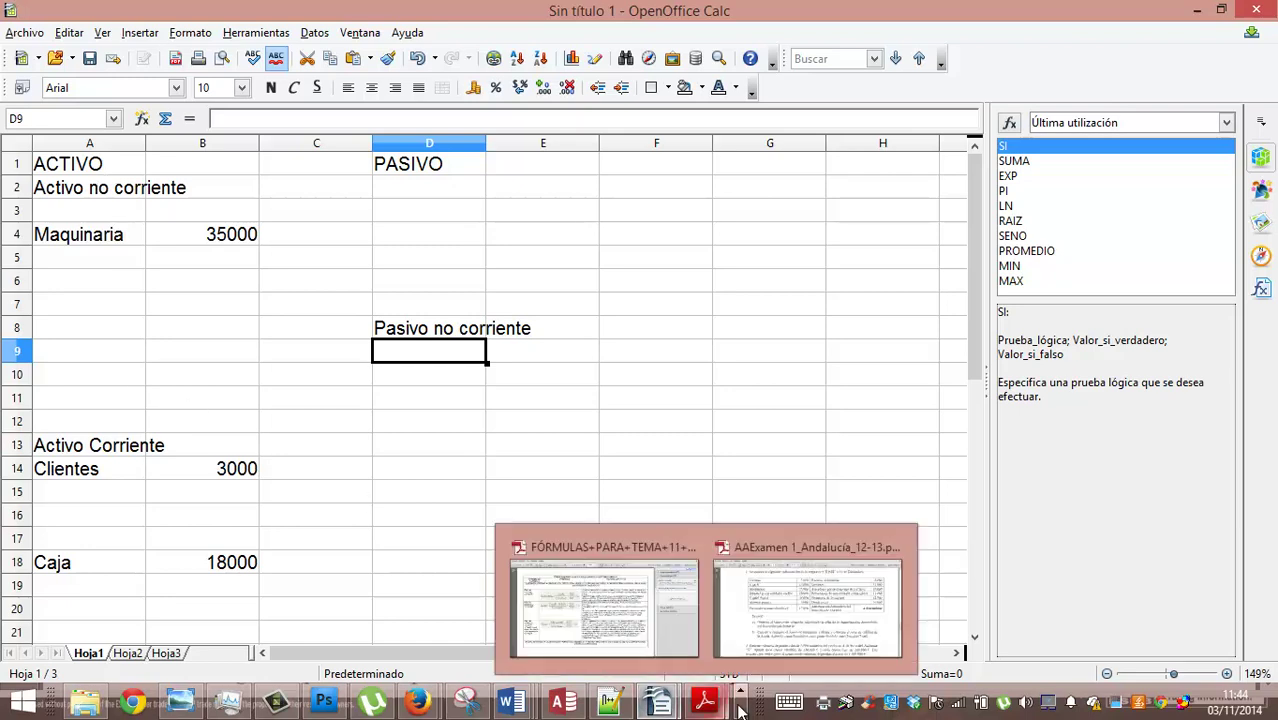
{"action": "left_click", "coordinate": [152, 703]}
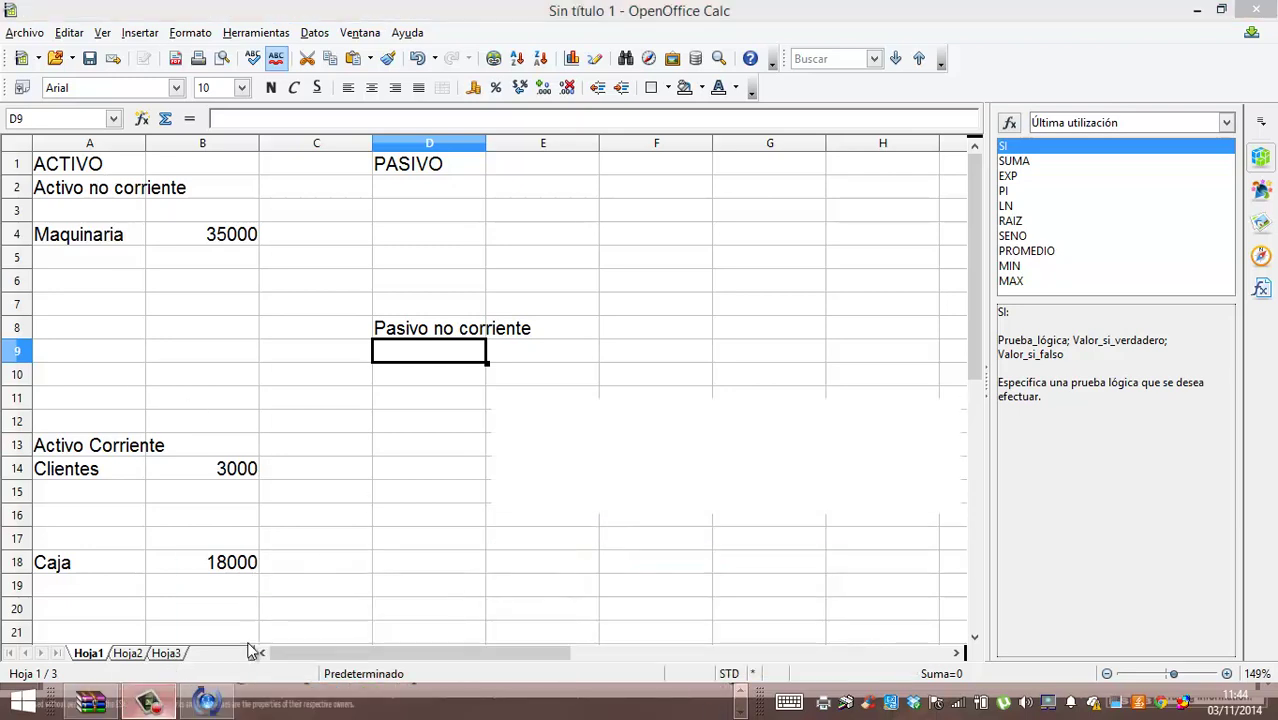
{"action": "left_click", "coordinate": [871, 462]}
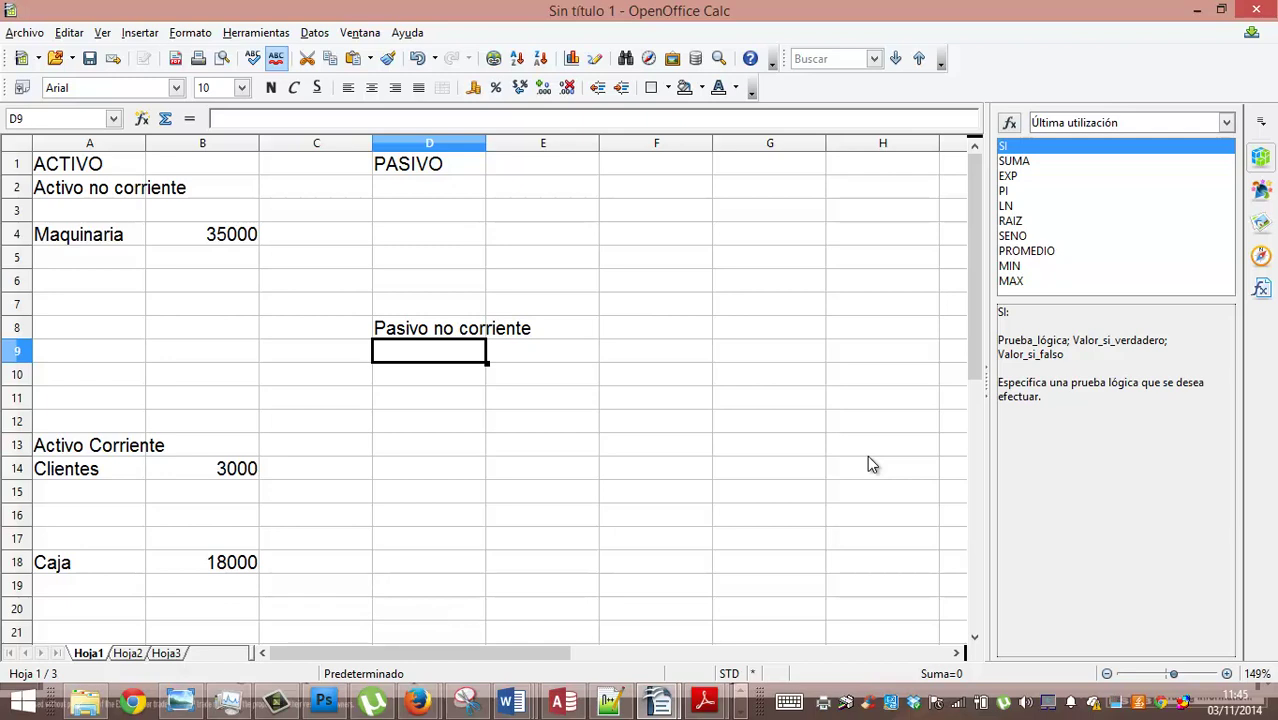
{"action": "type", "text": "Deidas"}
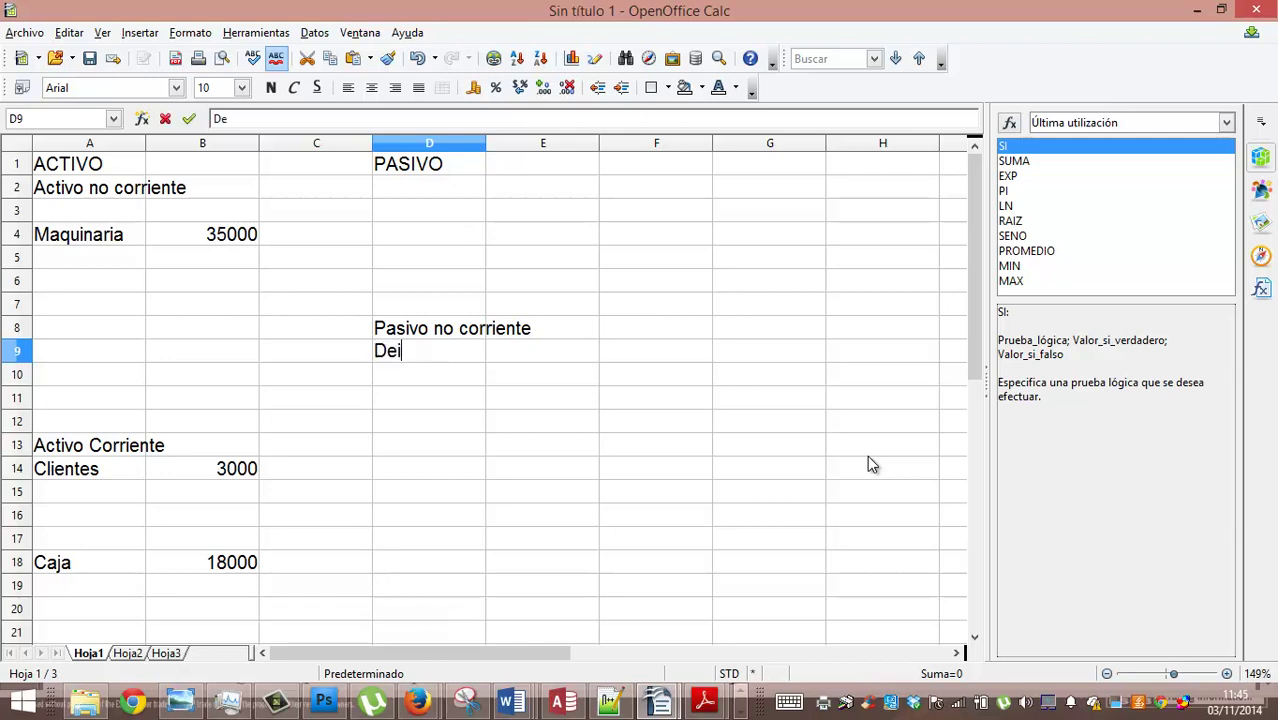
{"action": "key", "text": "BackSpace"}
{"action": "key", "text": "BackSpace"}
{"action": "key", "text": "BackSpace"}
{"action": "key", "text": "BackSpace"}
{"action": "type", "text": "udas lp ent credito"}
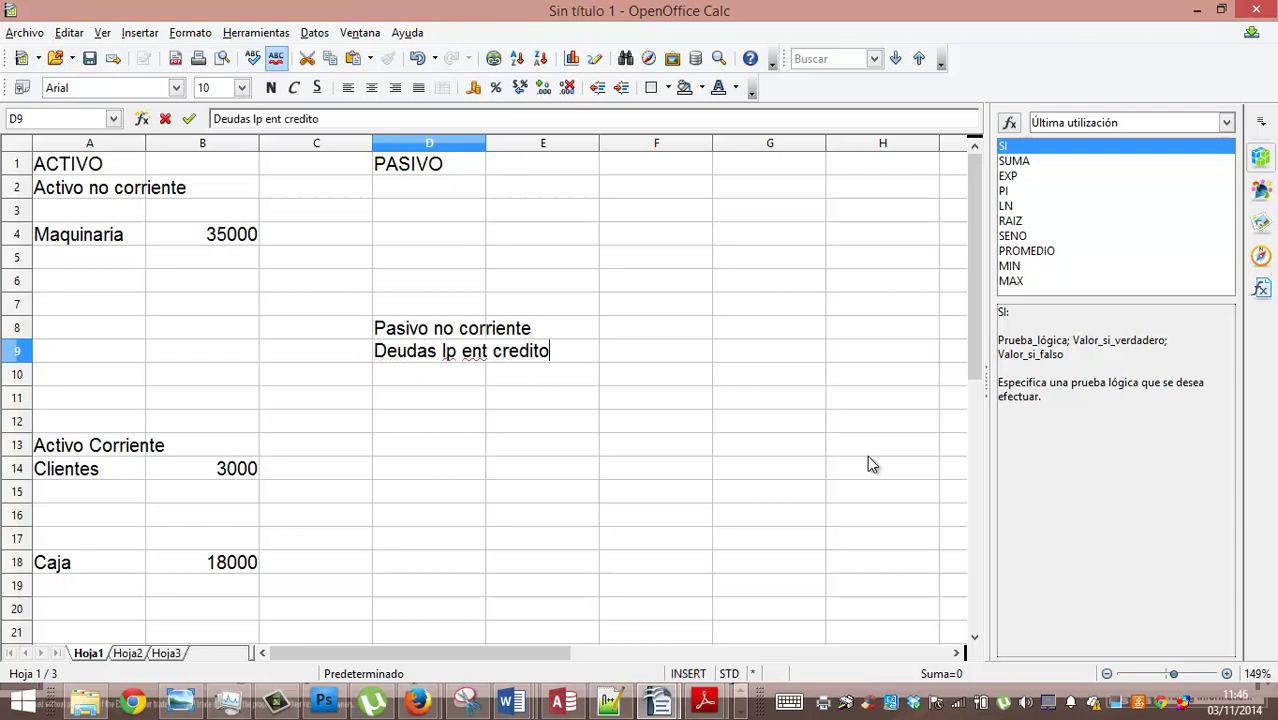
{"action": "key", "text": "Tab"}
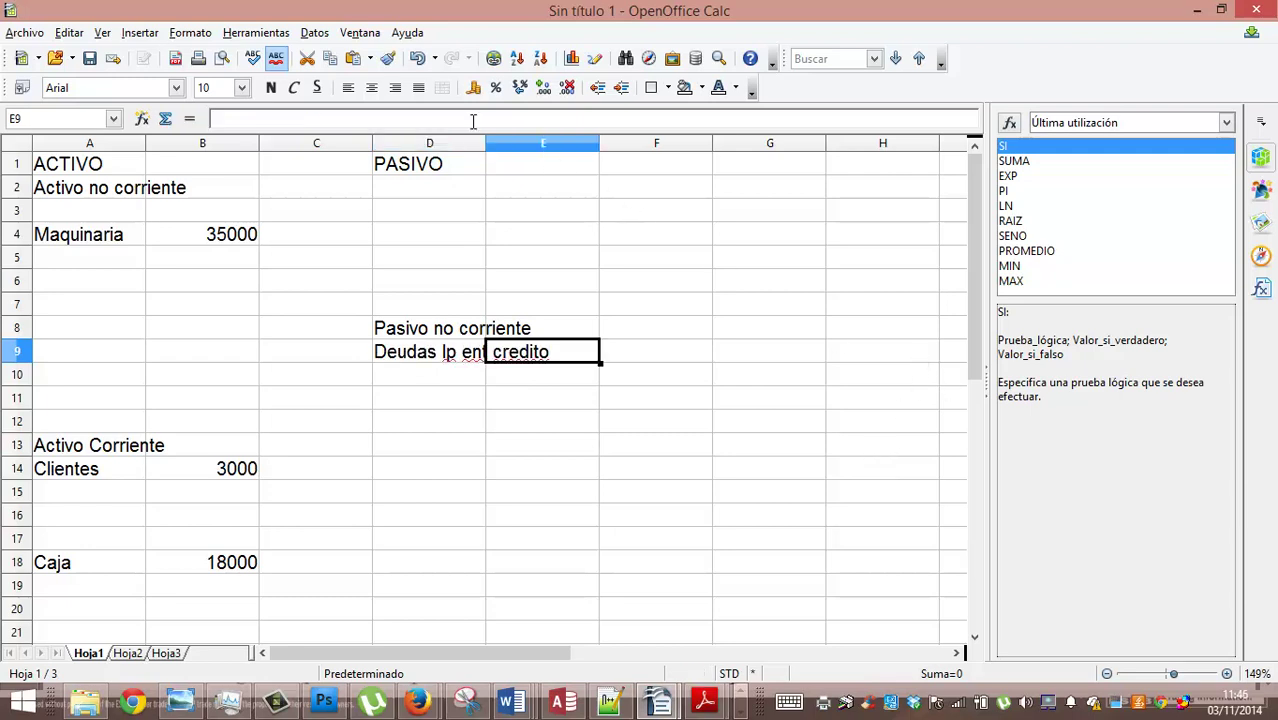
Fit column D's width to its content and enter the amount 20000 in cell E9 beside the long-term debt account
{"action": "double_click", "coordinate": [486, 144]}
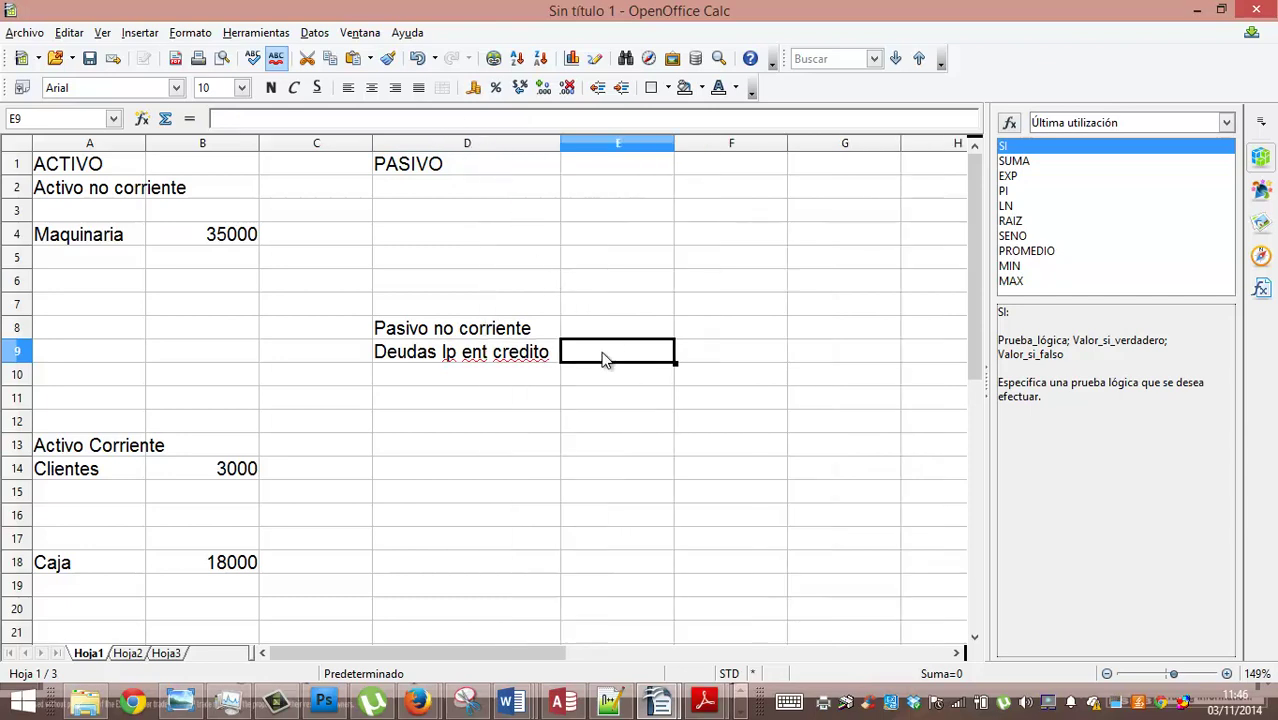
{"action": "type", "text": "20000"}
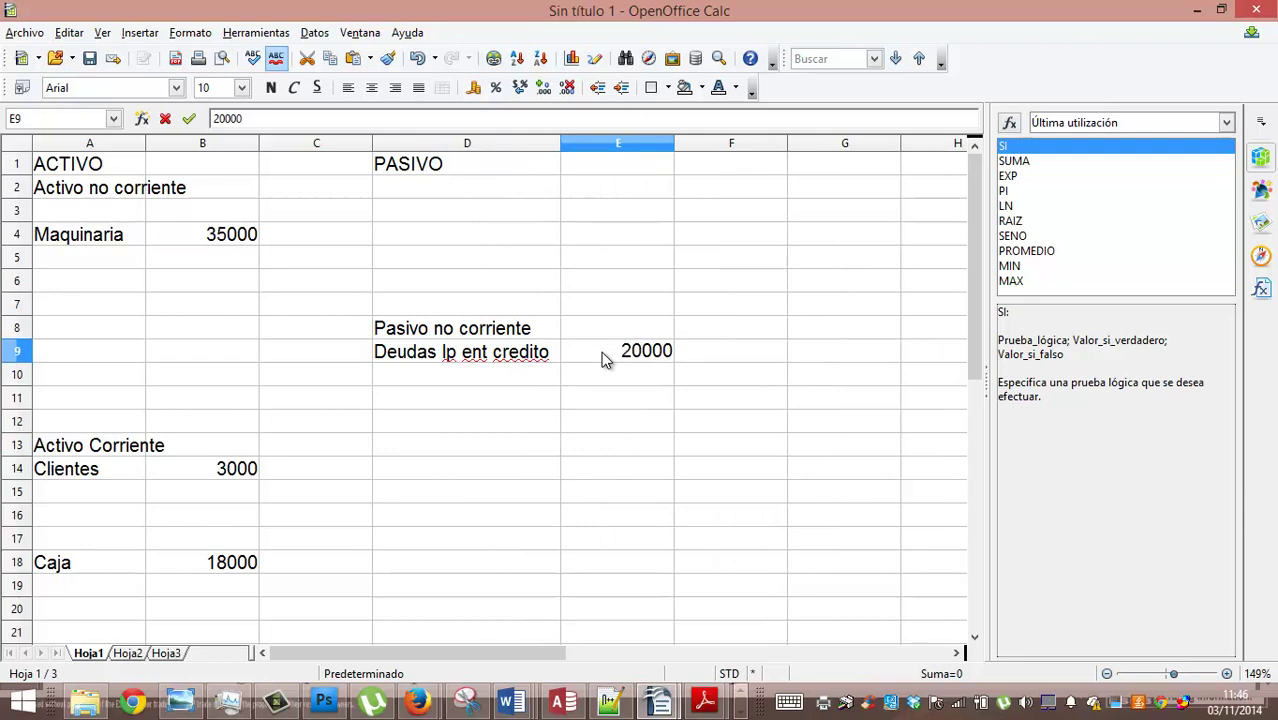
{"action": "key", "text": "Return"}
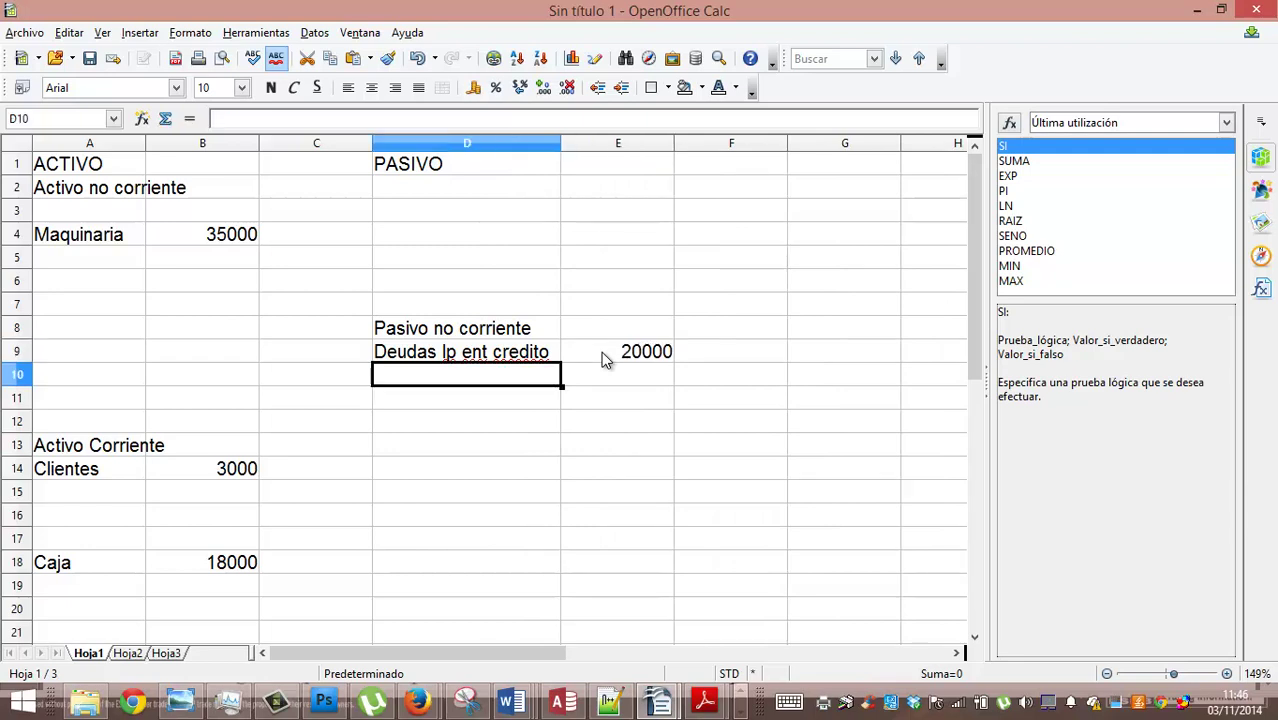
Enter the heading "Capital" in cell D2, directly below PASIVO
{"action": "key", "text": "Up"}
{"action": "key", "text": "Up"}
{"action": "key", "text": "Up"}
{"action": "key", "text": "Up"}
{"action": "key", "text": "Up"}
{"action": "key", "text": "Up"}
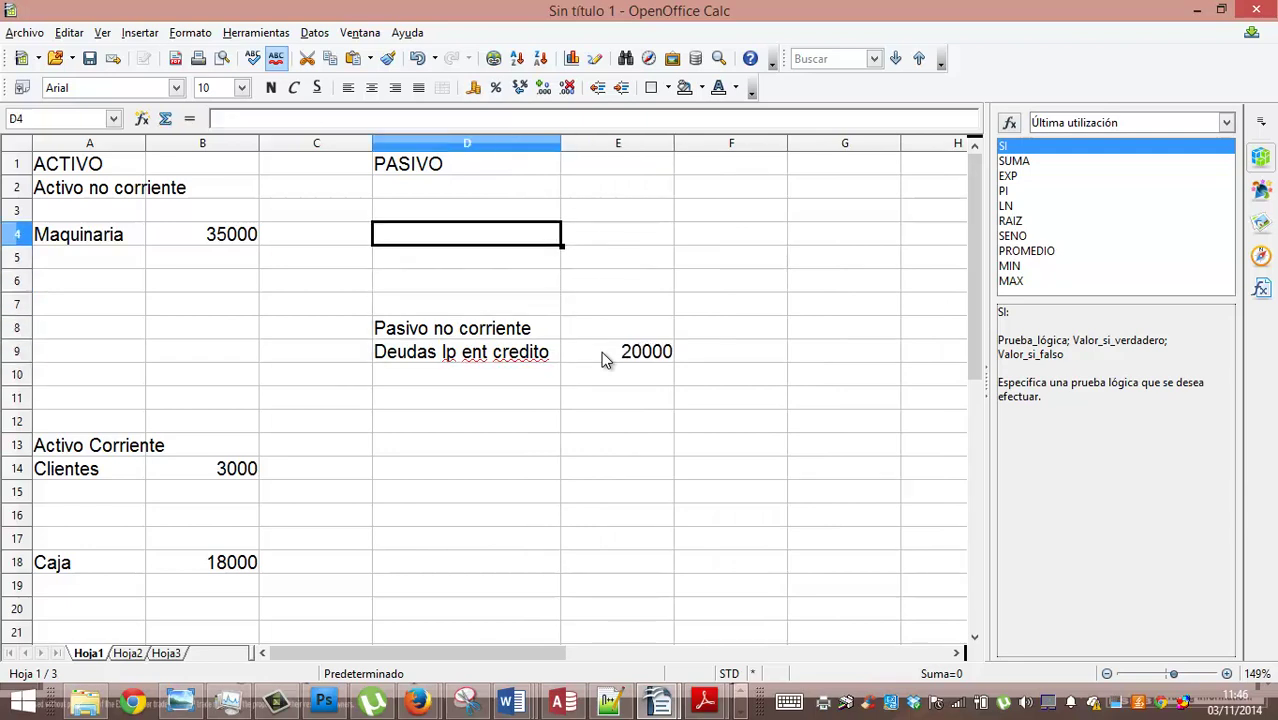
{"action": "key", "text": "Up"}
{"action": "key", "text": "Up"}
{"action": "key", "text": "Up"}
{"action": "key", "text": "Down"}
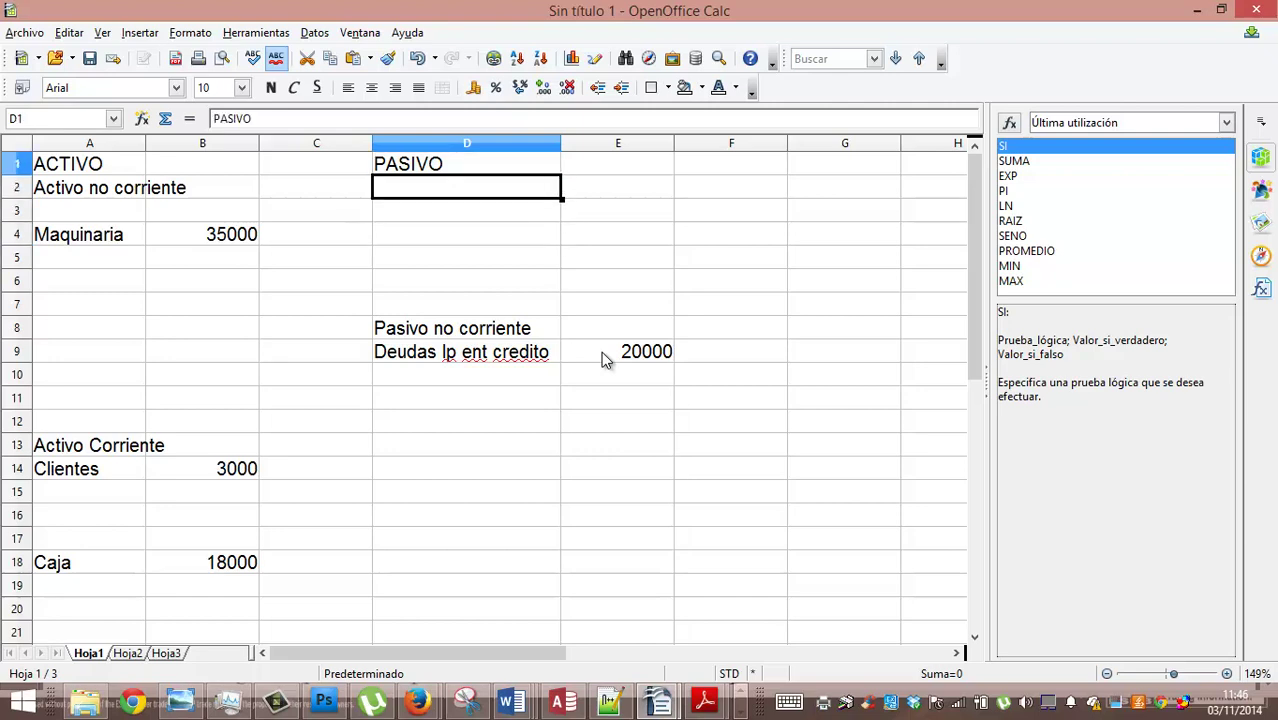
{"action": "type", "text": "Capi"}
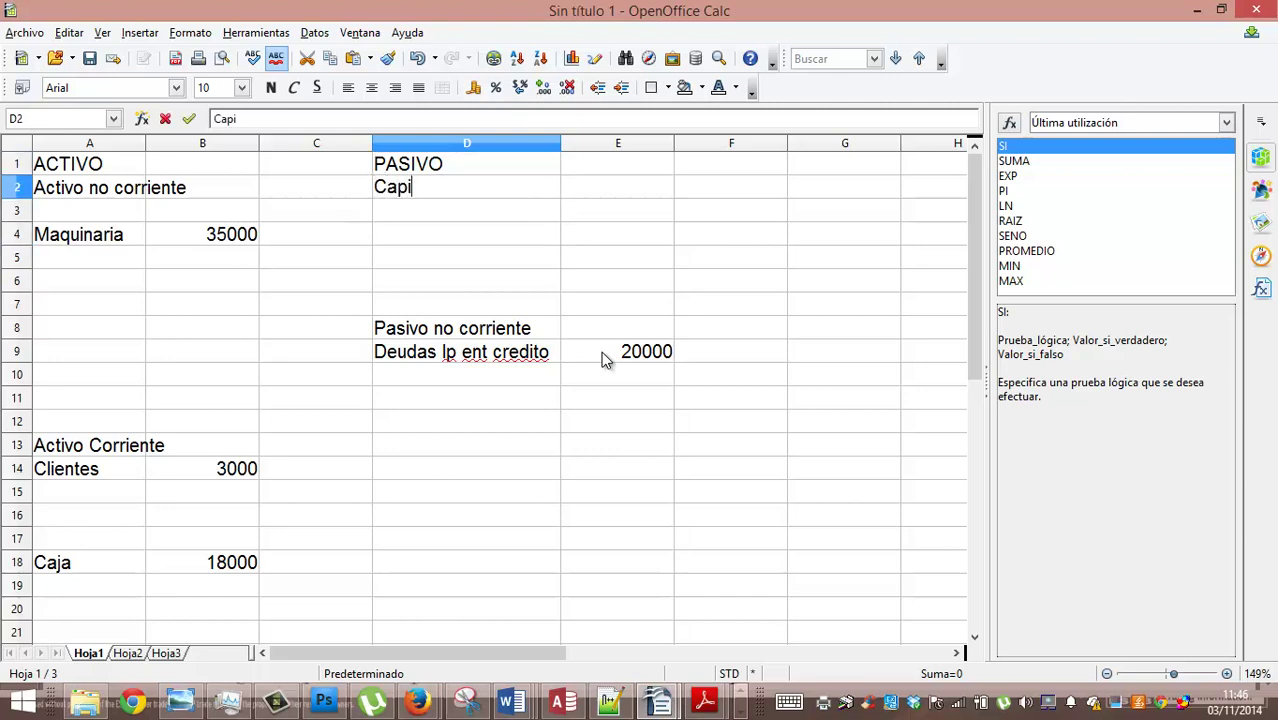
{"action": "type", "text": "tal"}
{"action": "key", "text": "Tab"}
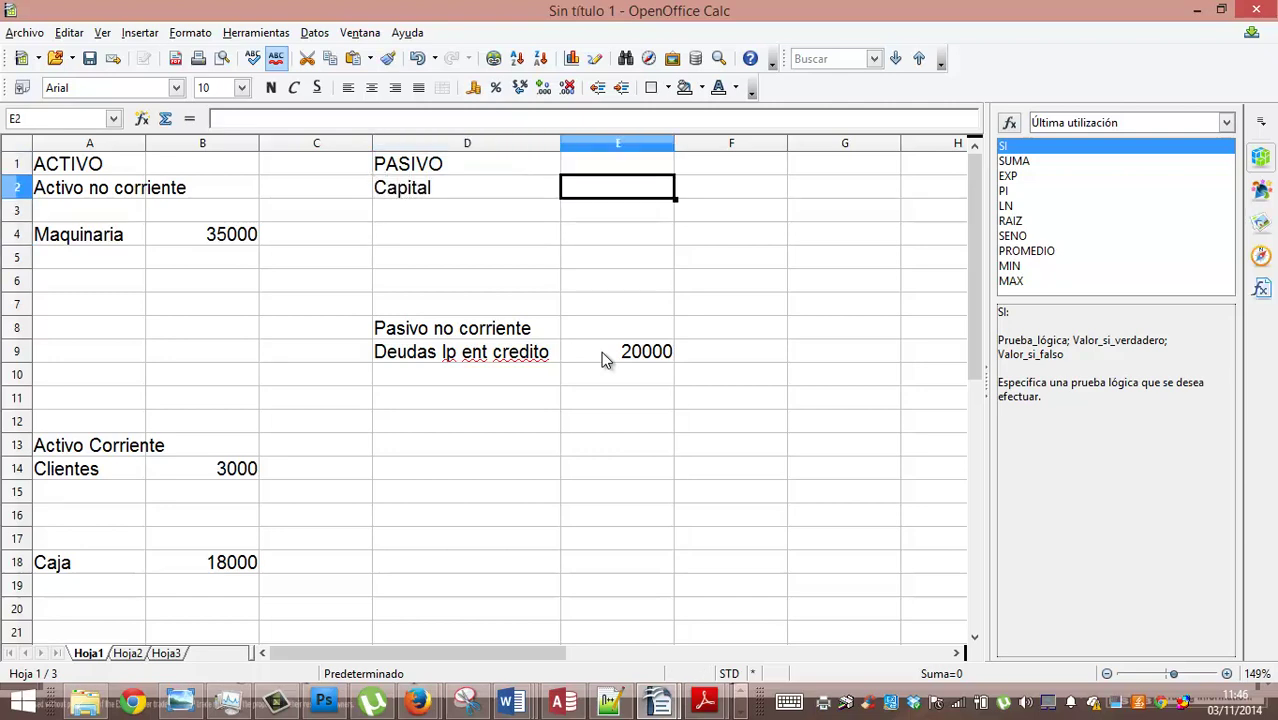
Record Capital social with the amount 35000 in row 3, directly below the Capital heading
{"action": "key", "text": "Down"}
{"action": "key", "text": "Left"}
{"action": "type", "text": "Capit"}
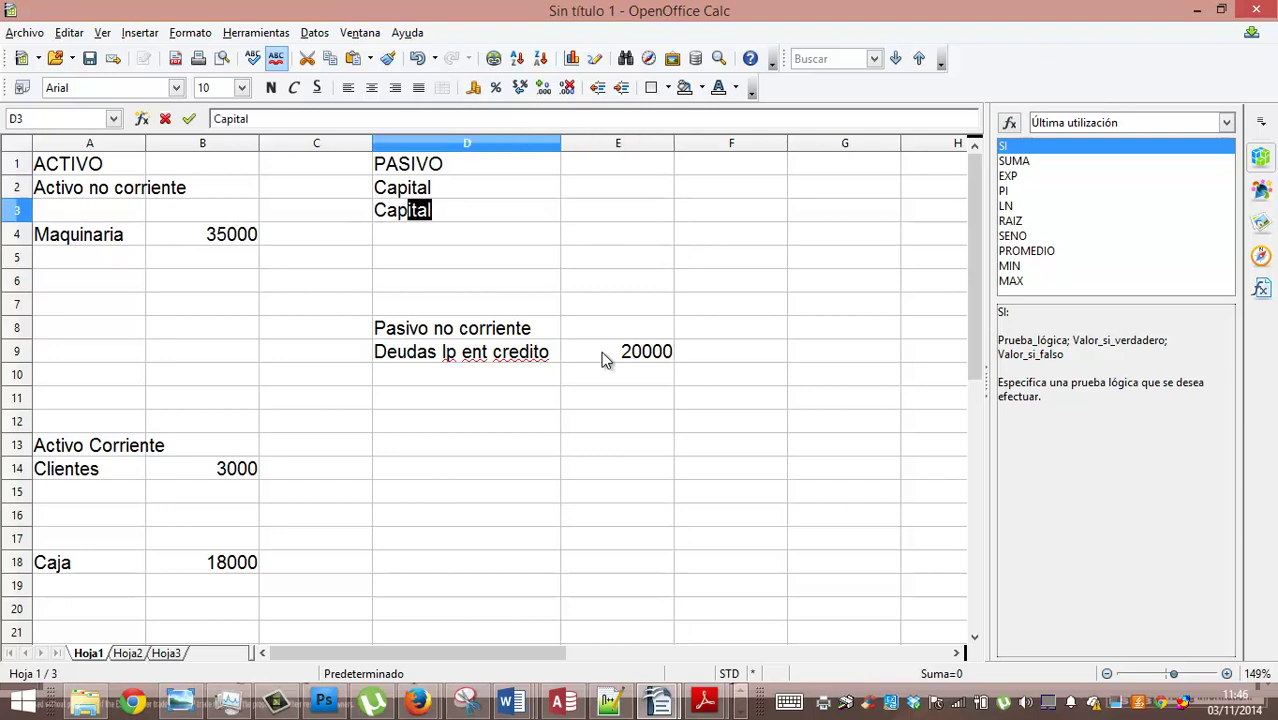
{"action": "type", "text": "al social"}
{"action": "key", "text": "Tab"}
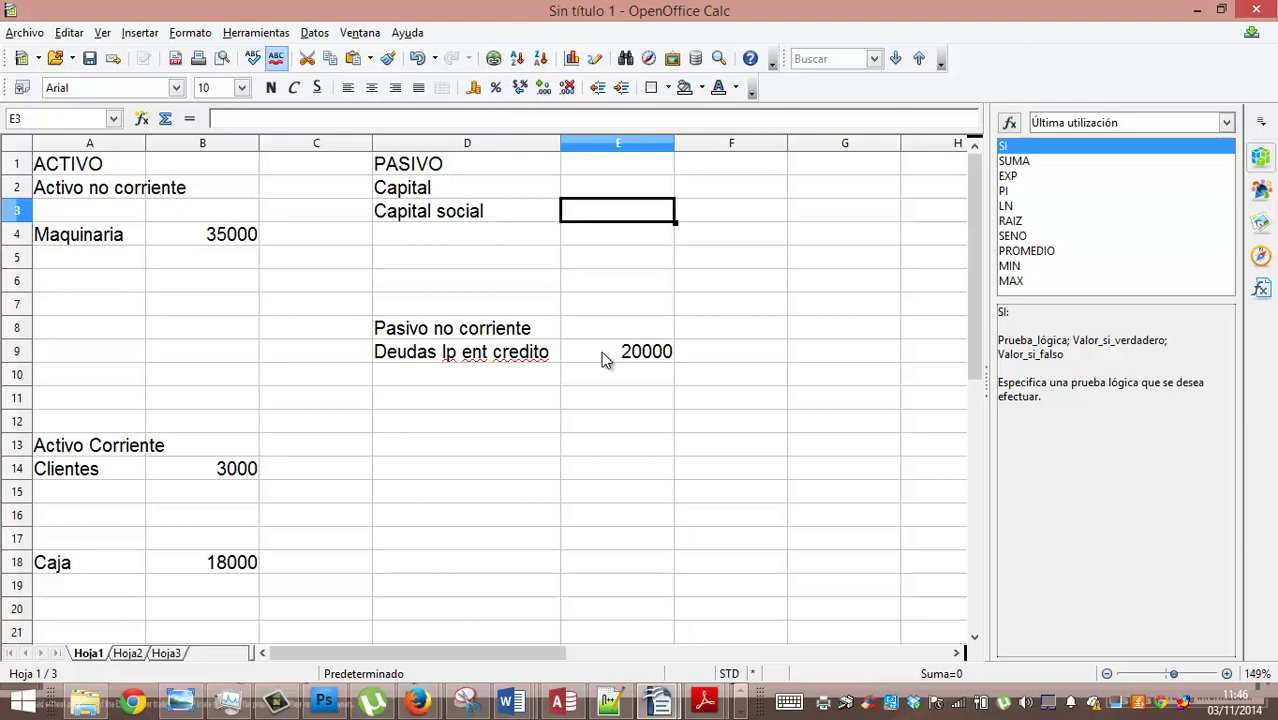
{"action": "type", "text": "35"}
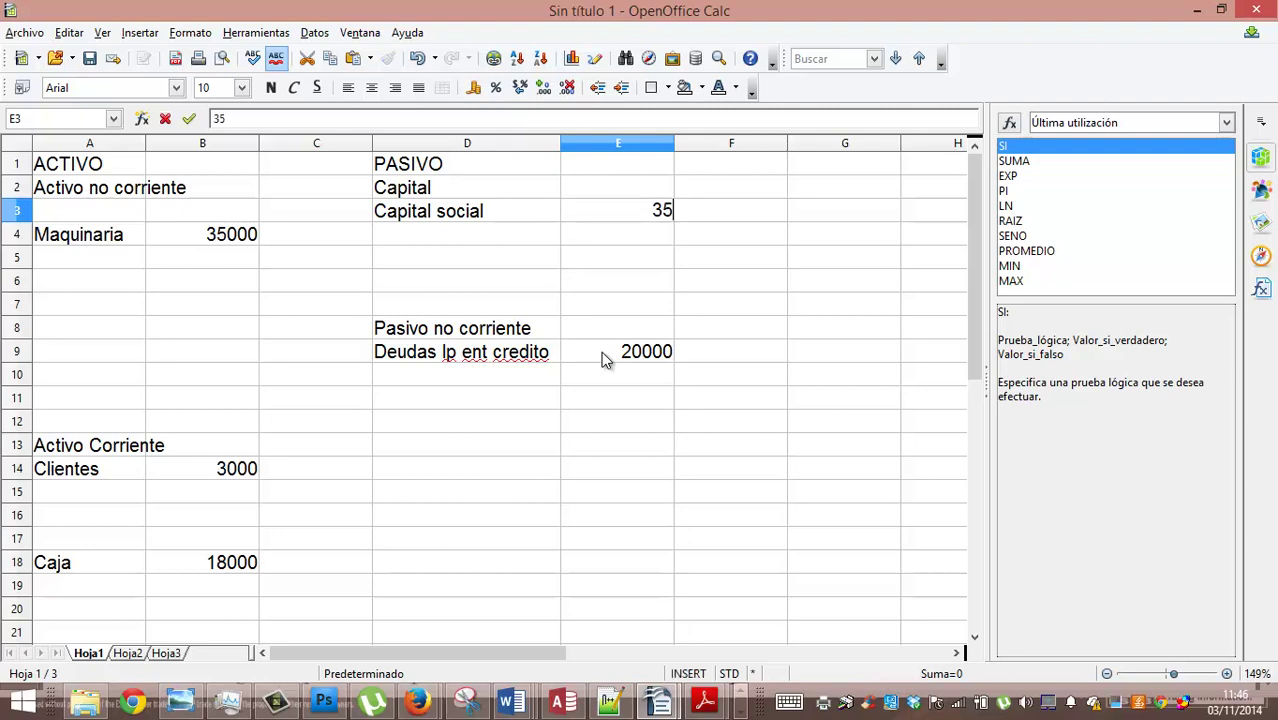
{"action": "type", "text": "000"}
{"action": "key", "text": "Return"}
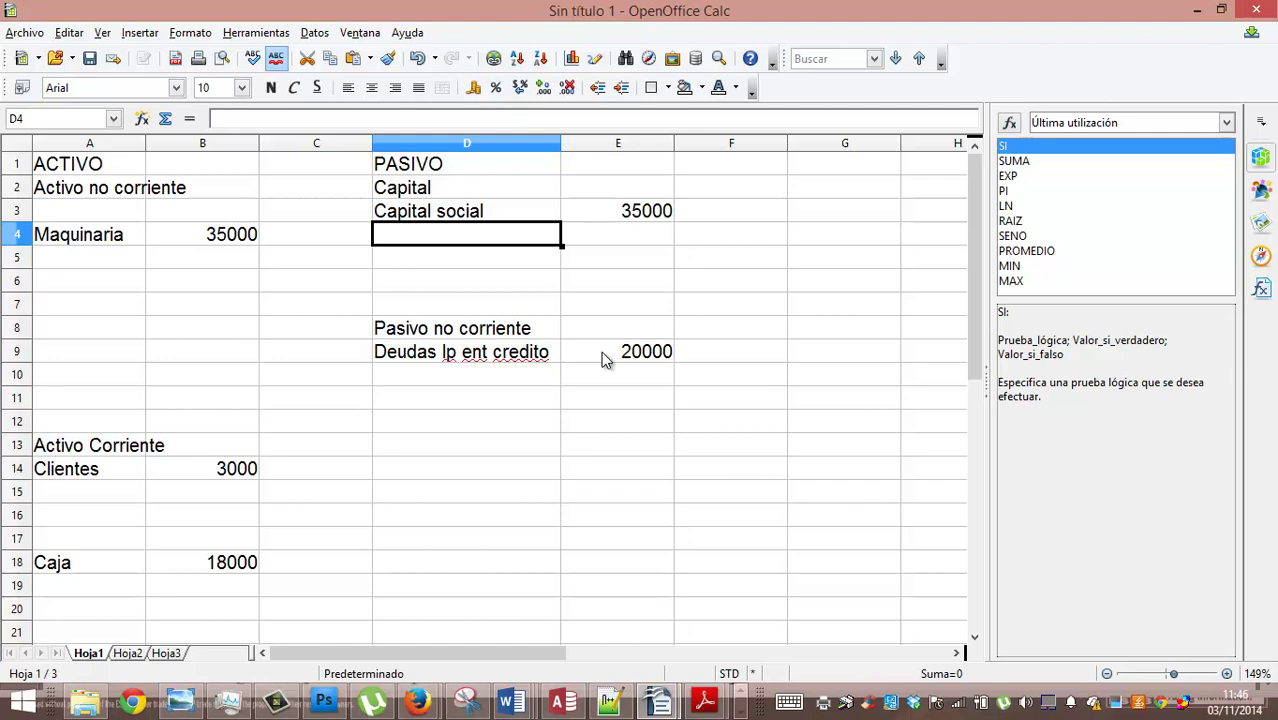
Insert four empty rows between the Activo Corriente heading and the Clientes row
{"action": "key", "text": "Down"}
{"action": "key", "text": "Down"}
{"action": "key", "text": "Down"}
{"action": "key", "text": "Down"}
{"action": "key", "text": "Down"}
{"action": "key", "text": "Down"}
{"action": "key", "text": "Down"}
{"action": "key", "text": "Down"}
{"action": "key", "text": "Down"}
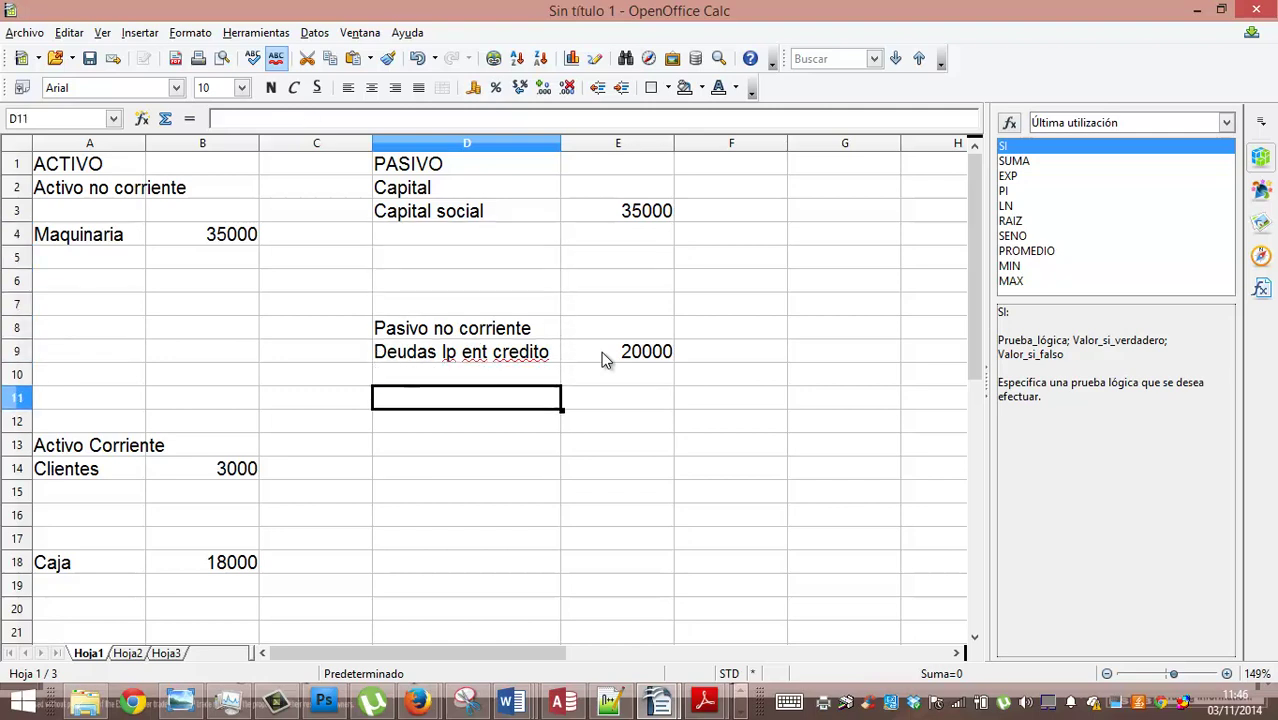
{"action": "key", "text": "Down"}
{"action": "key", "text": "Left"}
{"action": "key", "text": "Left"}
{"action": "key", "text": "Left"}
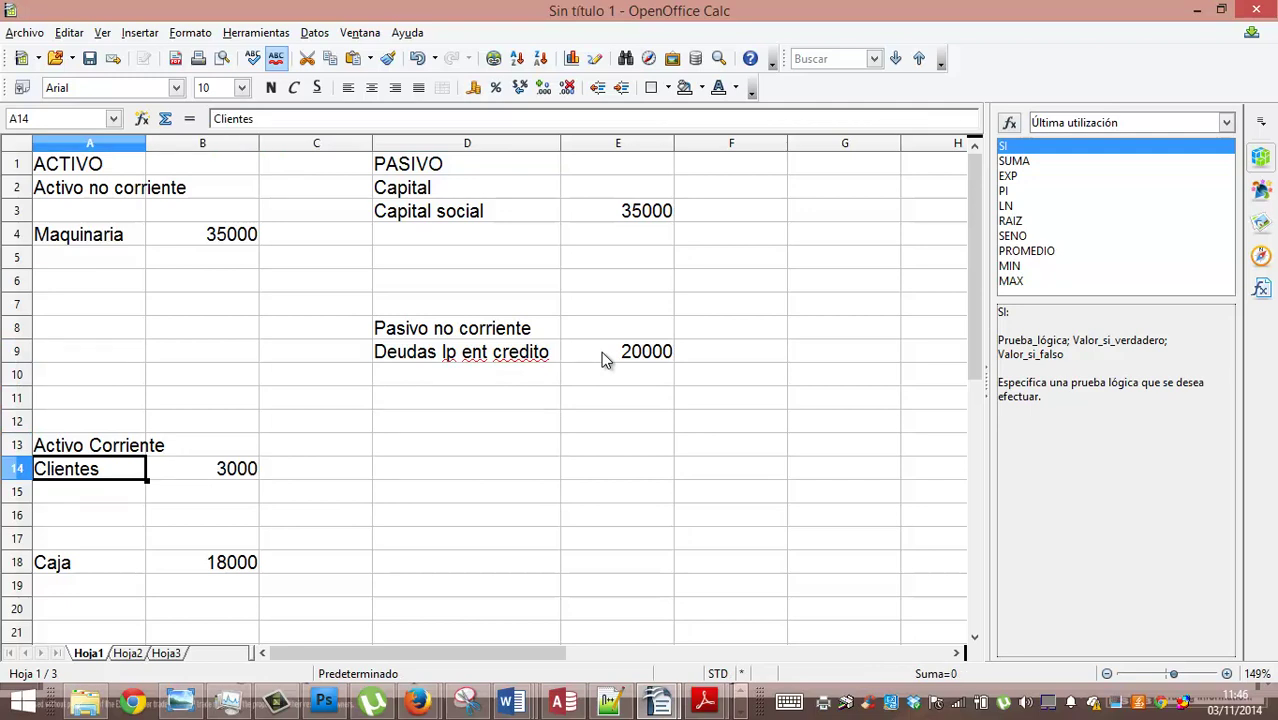
{"action": "key", "text": "Up"}
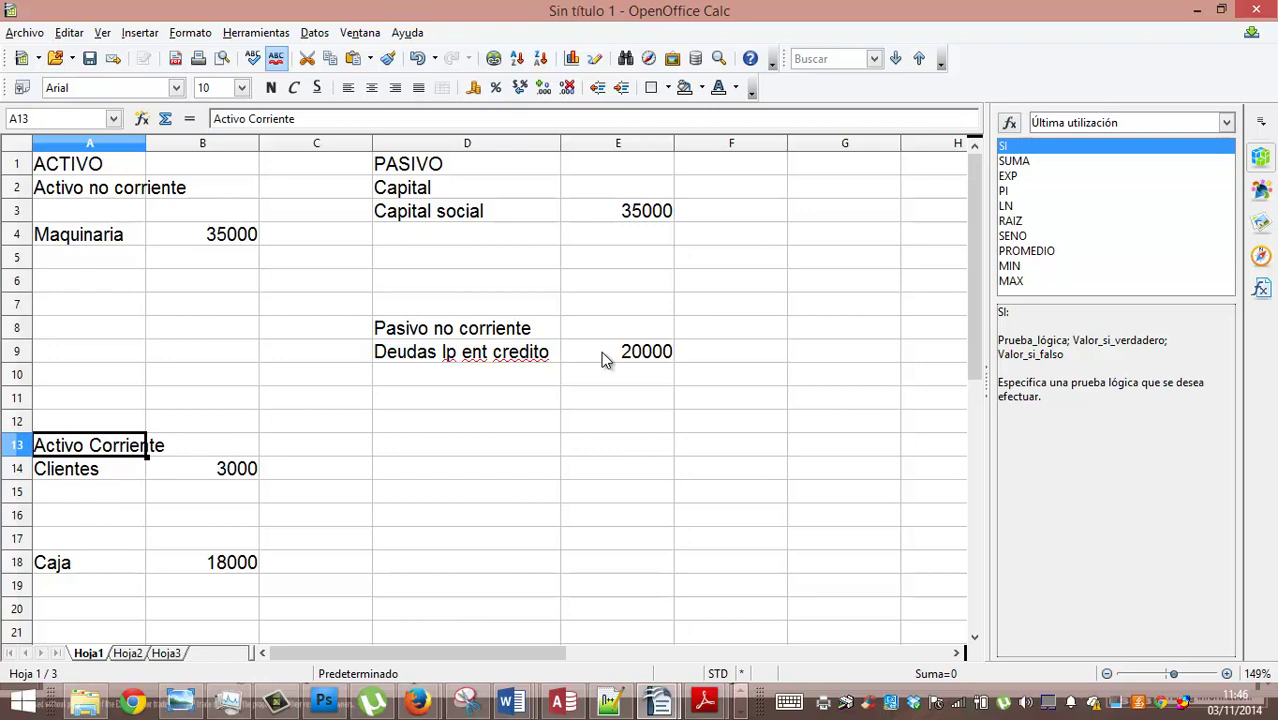
{"action": "key", "text": "Down"}
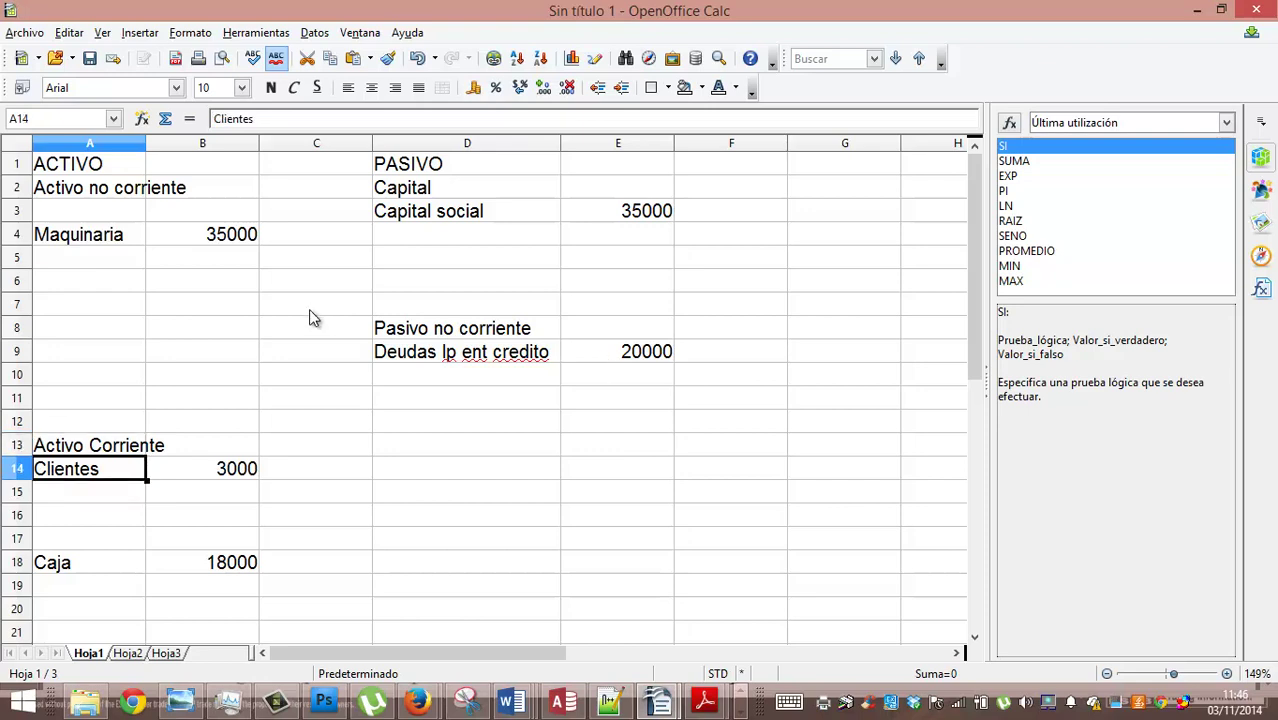
{"action": "left_click", "coordinate": [19, 470]}
{"action": "left_click", "coordinate": [20, 494]}
{"action": "left_click", "coordinate": [18, 470]}
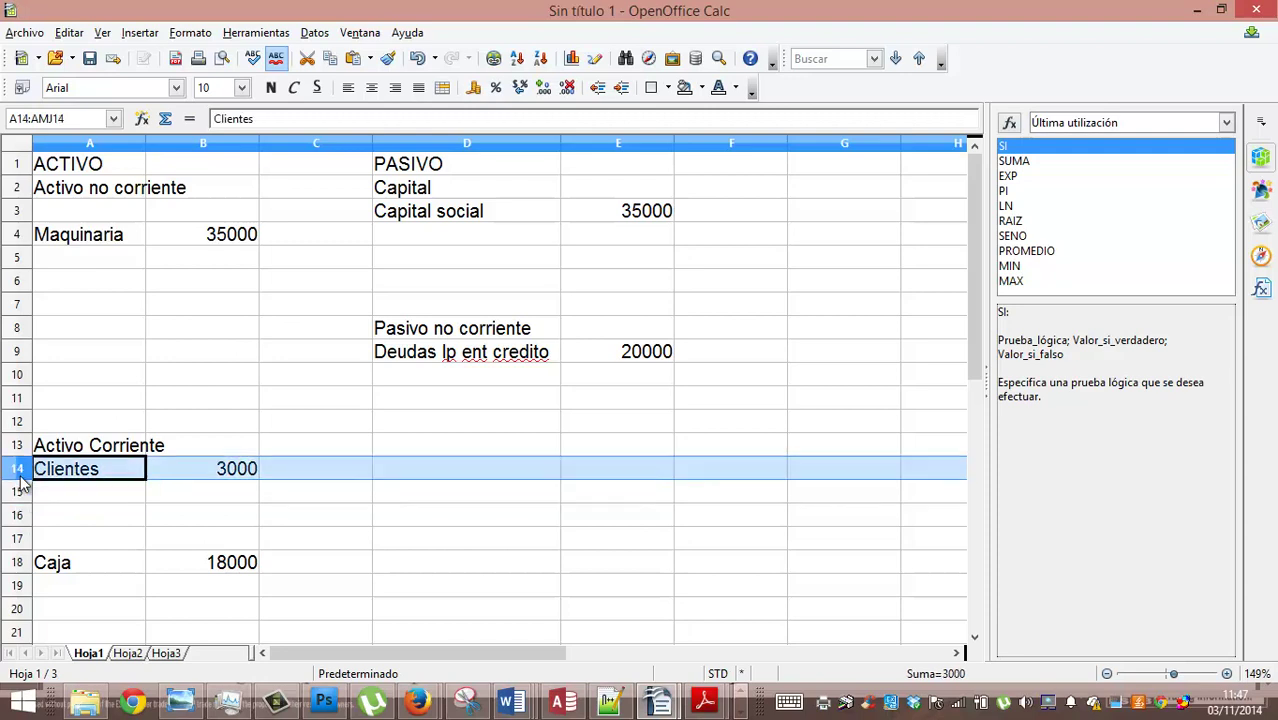
{"action": "left_click", "coordinate": [18, 515], "text": "shift"}
{"action": "left_click", "coordinate": [28, 538], "text": "shift"}
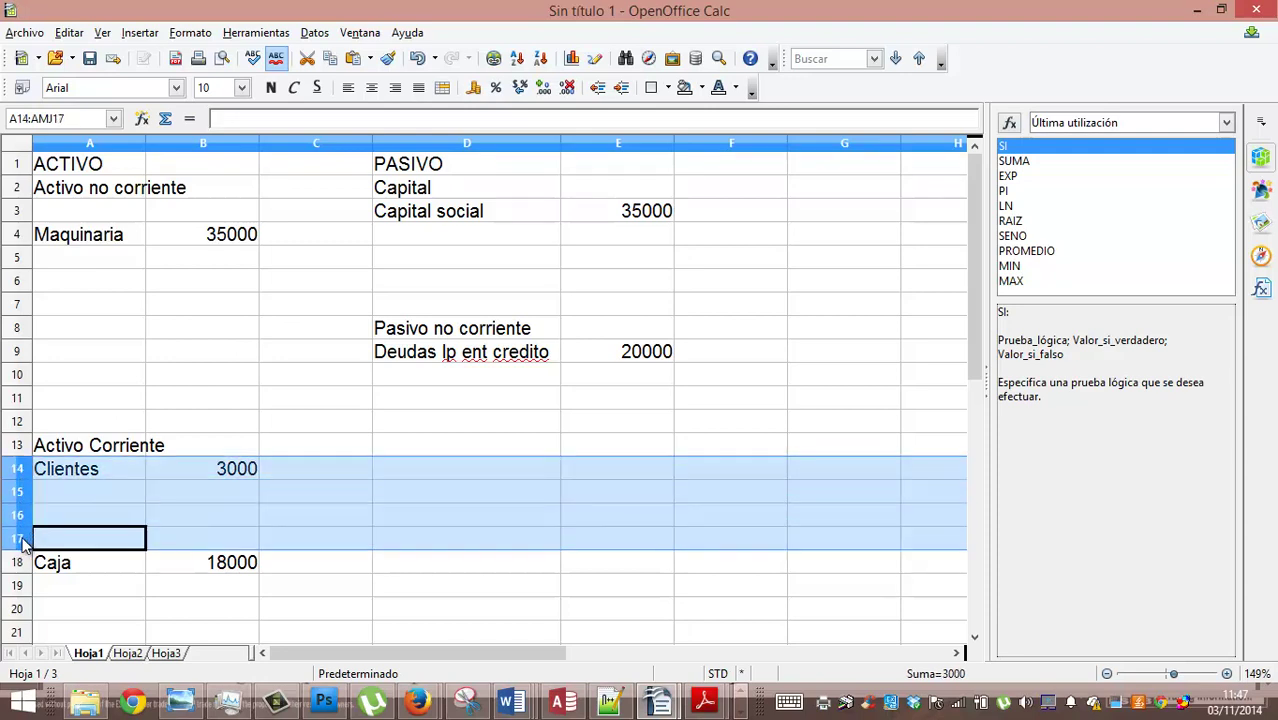
{"action": "right_click", "coordinate": [22, 541]}
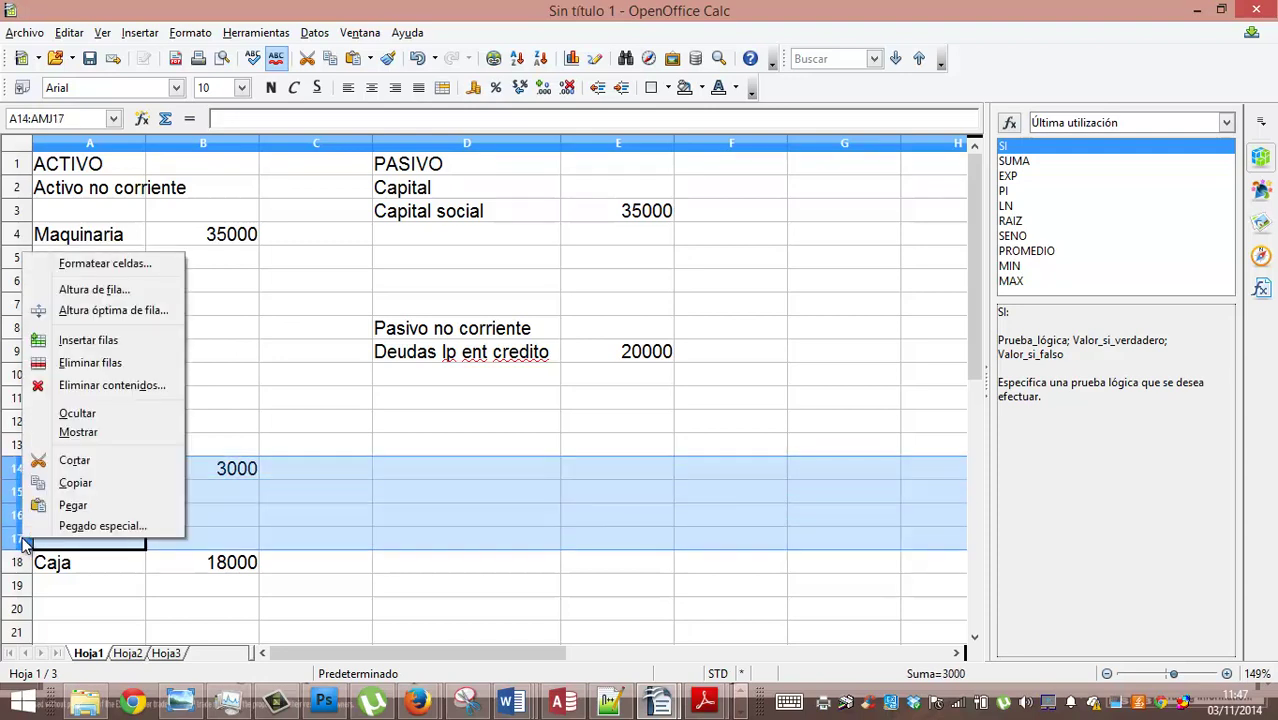
{"action": "left_click", "coordinate": [70, 346]}
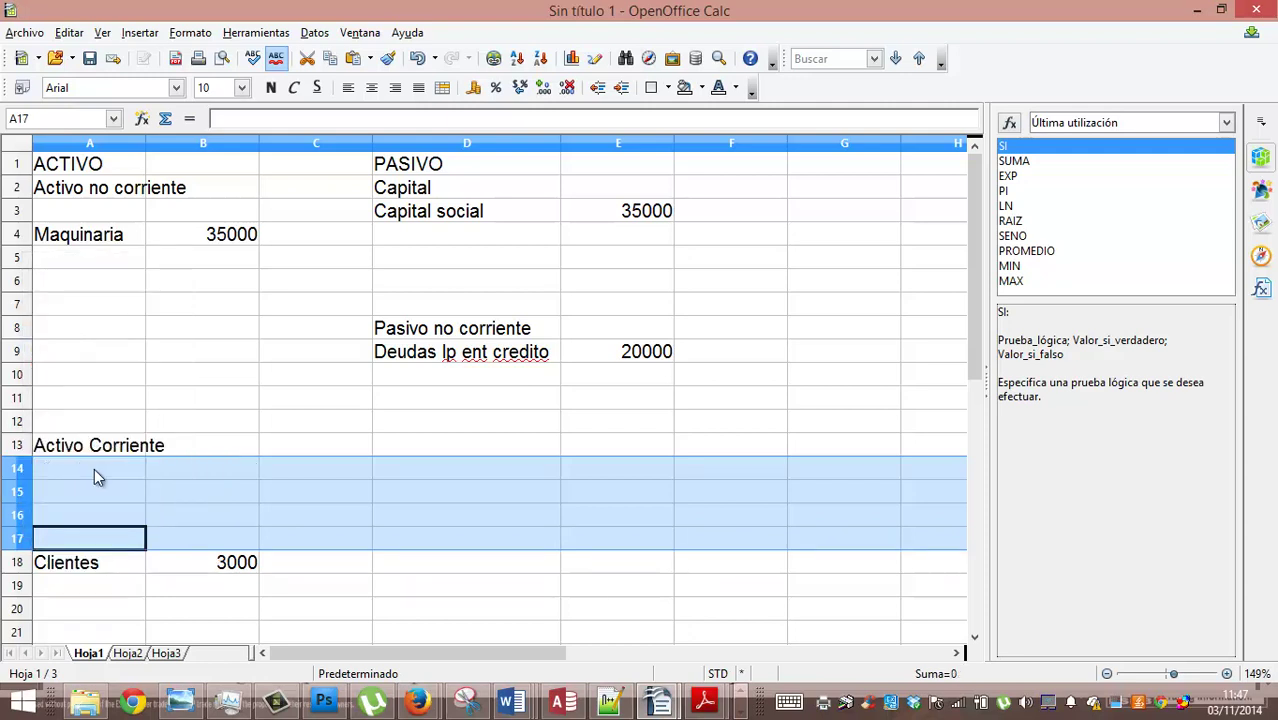
Enter the subheading "Existencias" in cell A14, directly below Activo Corriente
{"action": "left_click", "coordinate": [94, 468]}
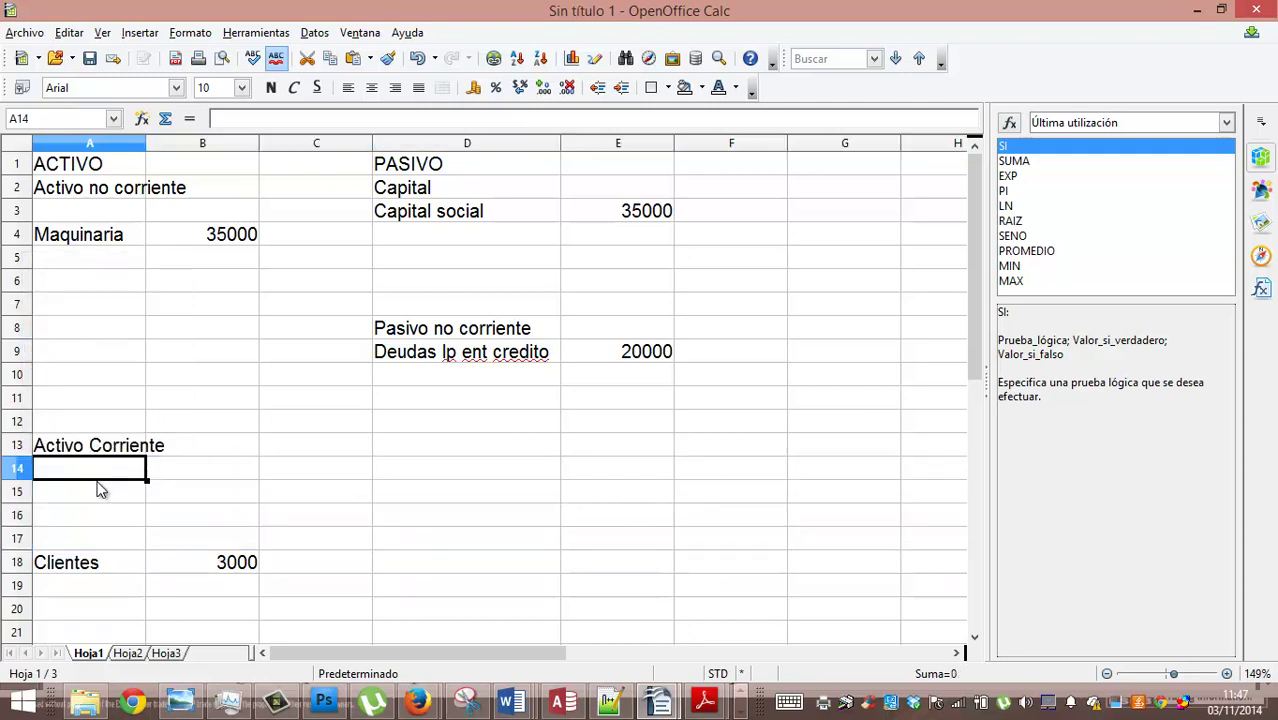
{"action": "type", "text": "Existencias"}
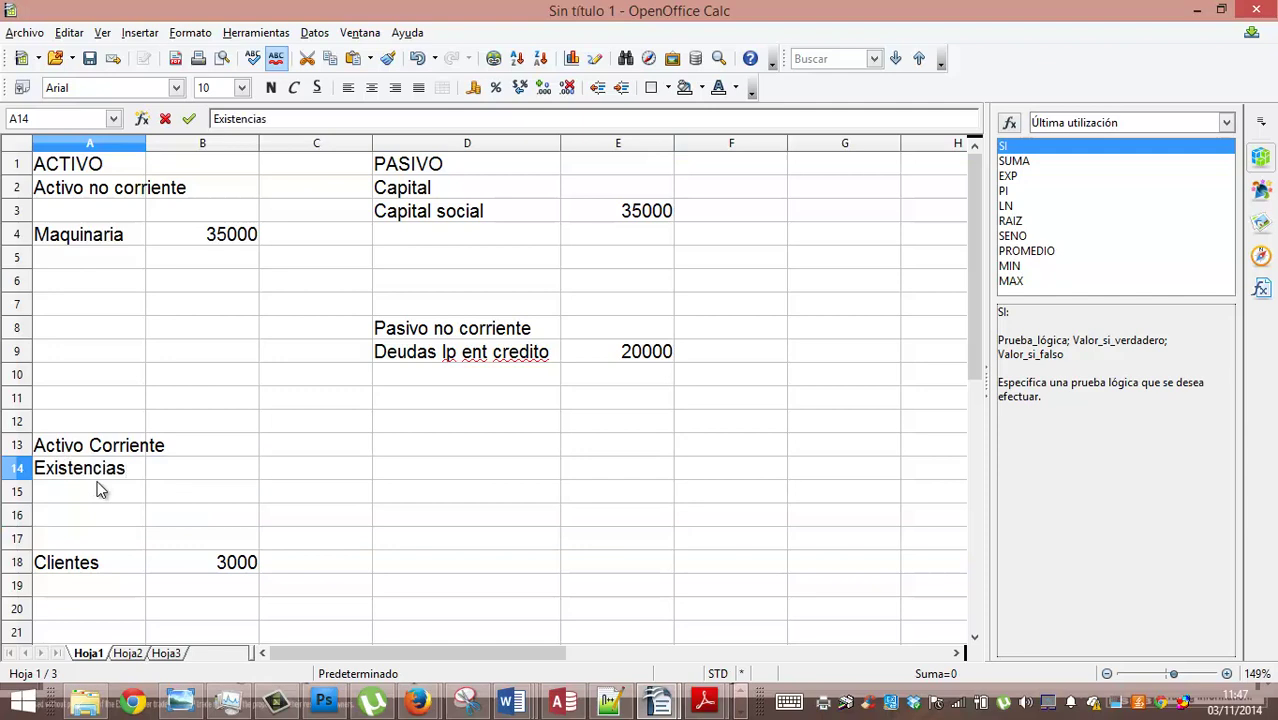
{"action": "key", "text": "Return"}
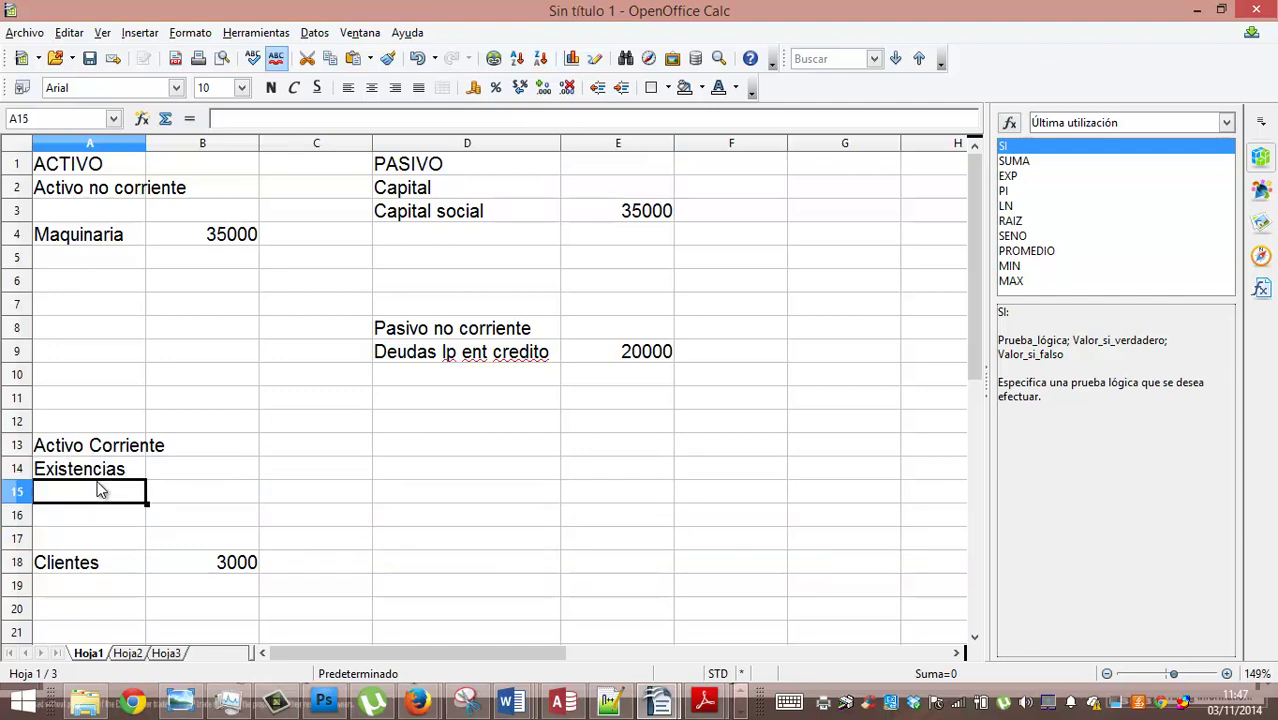
Record Materias primas with the amount 3000 in row 15 and fit column A's width to its content
{"action": "type", "text": "Ma"}
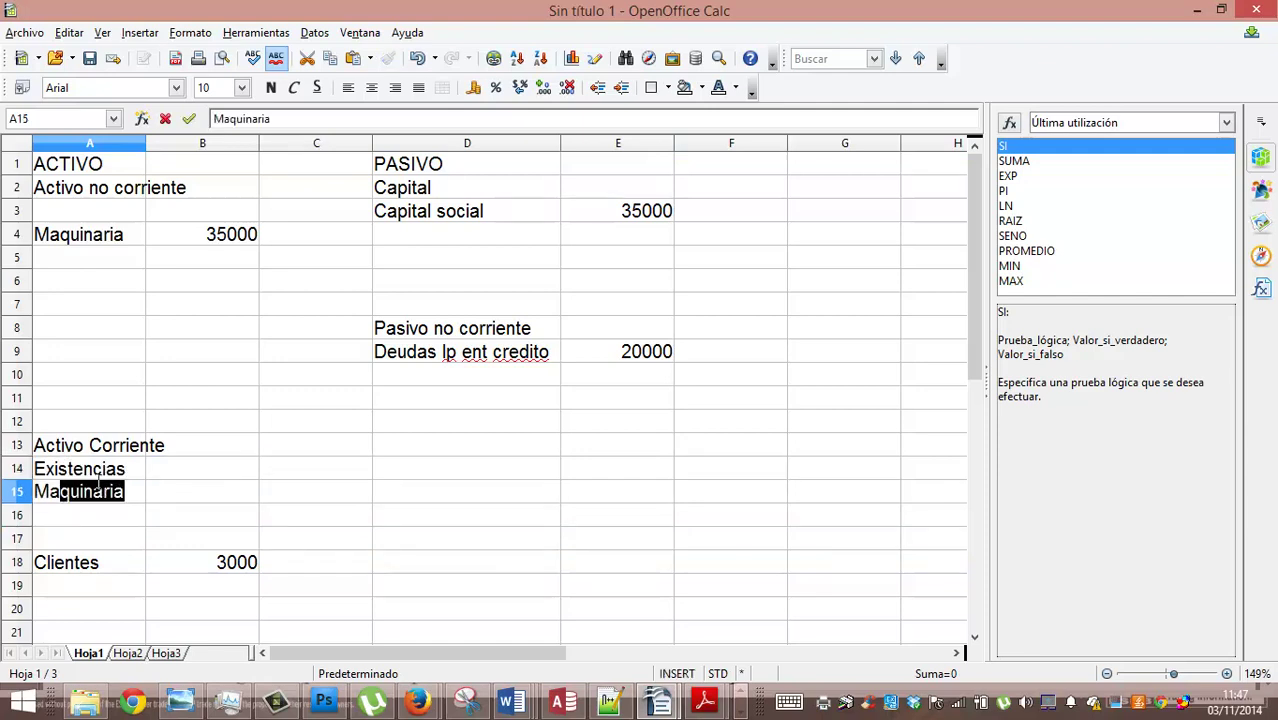
{"action": "type", "text": "terias primas"}
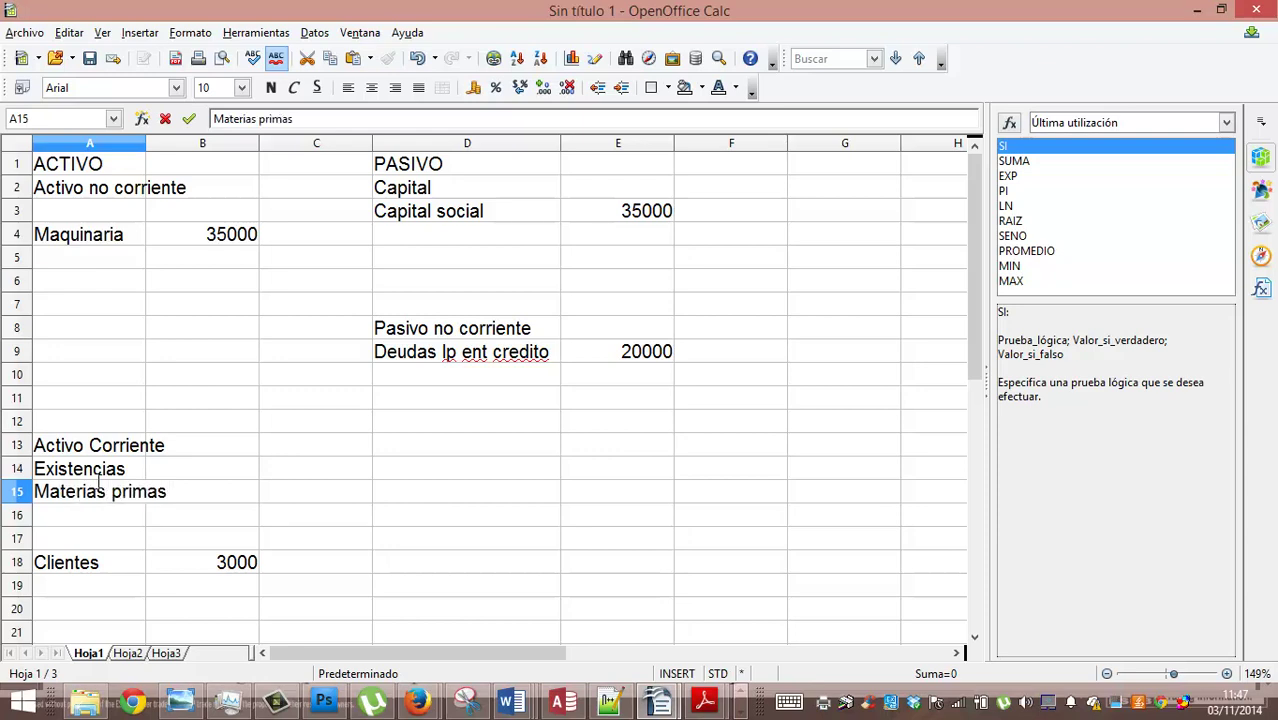
{"action": "key", "text": "Tab"}
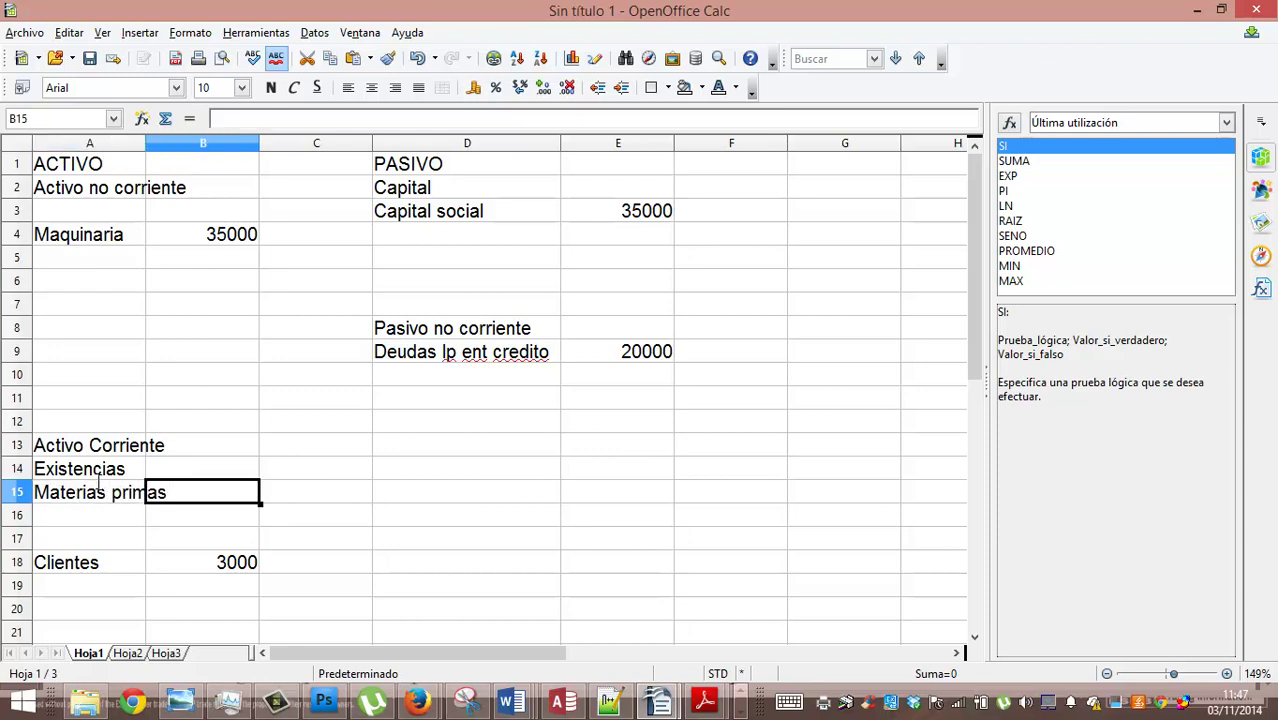
{"action": "double_click", "coordinate": [144, 143]}
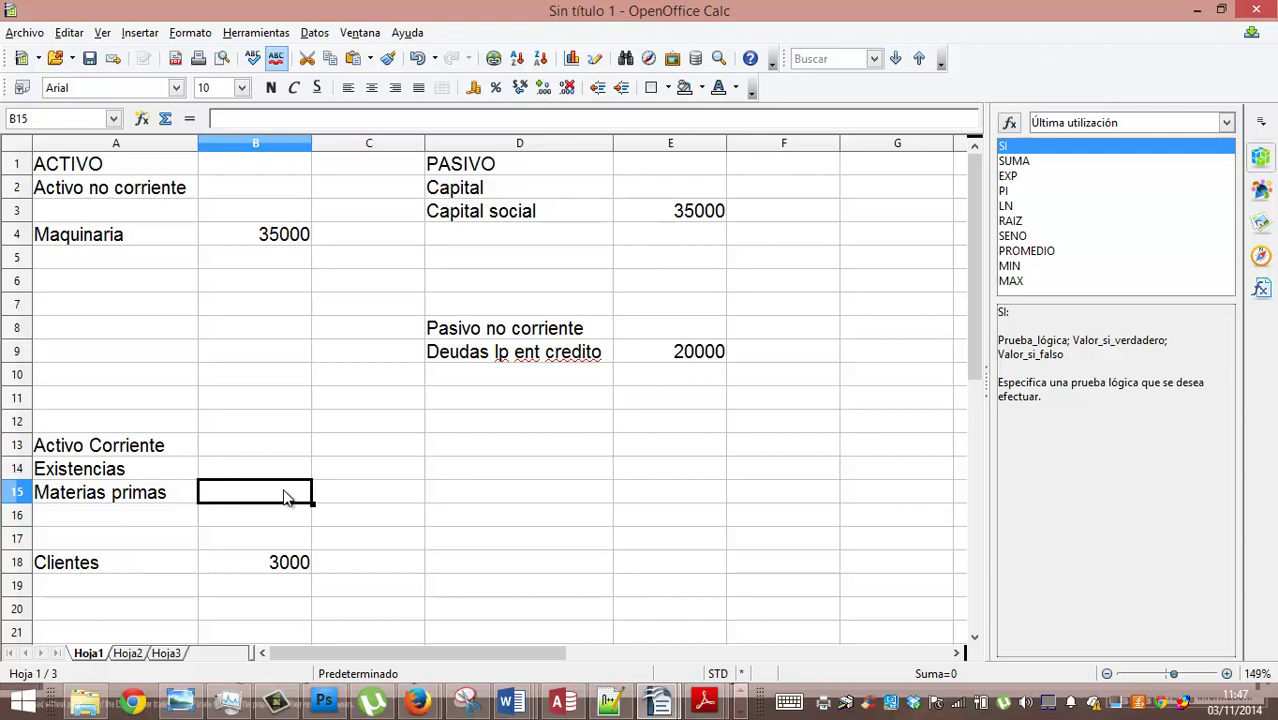
{"action": "type", "text": "3000"}
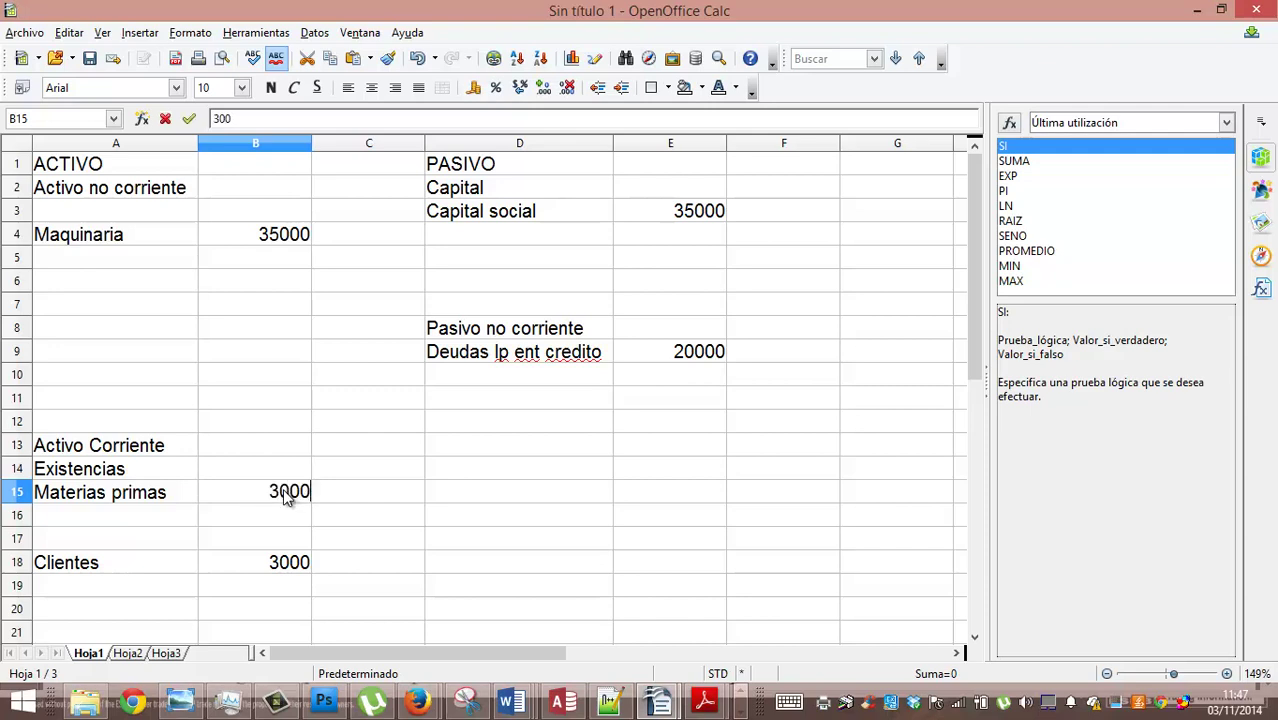
{"action": "key", "text": "Return"}
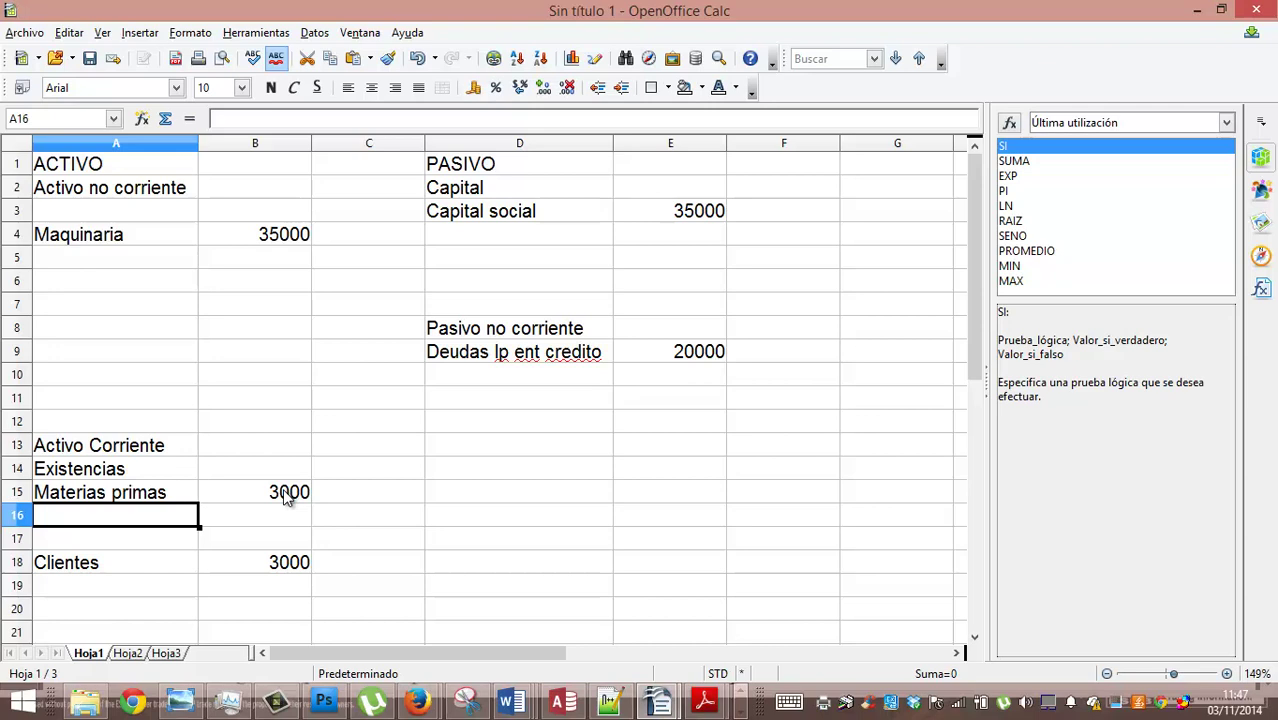
Enter the heading "Pasivo corriente" in cell D13, level with the Activo Corriente heading
{"action": "key", "text": "Up"}
{"action": "key", "text": "Up"}
{"action": "key", "text": "Up"}
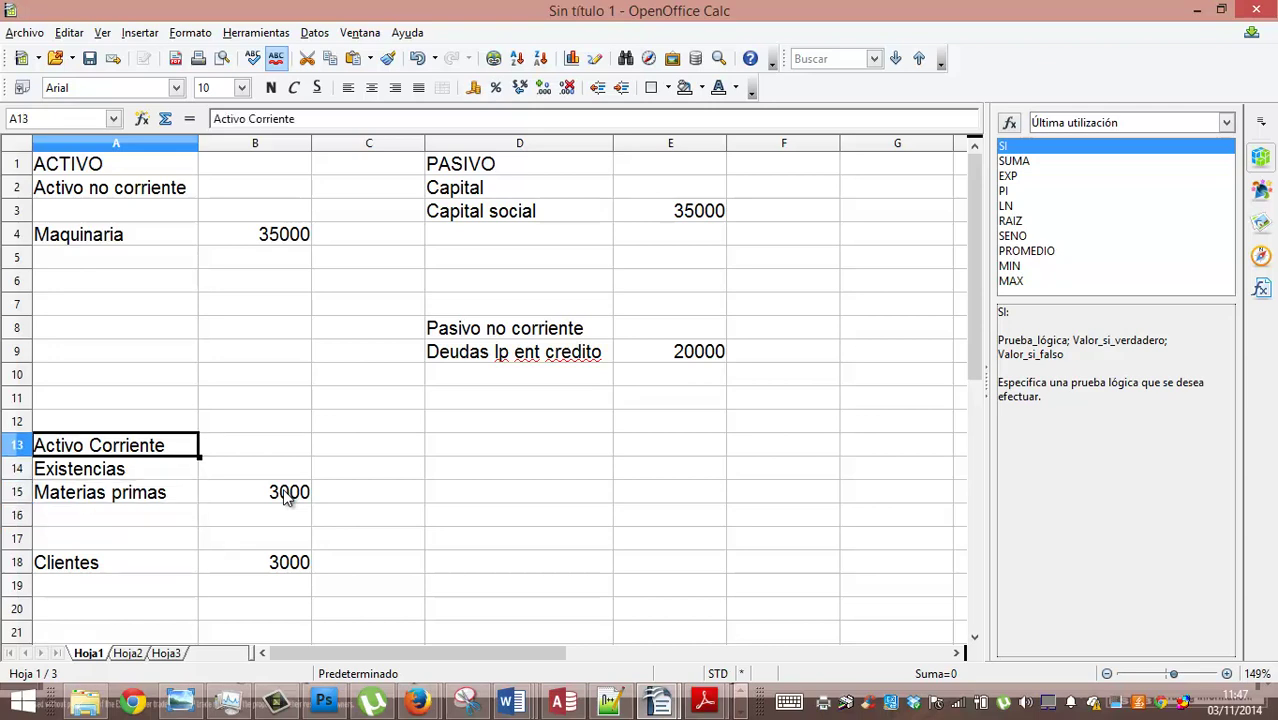
{"action": "key", "text": "Right"}
{"action": "key", "text": "Right"}
{"action": "key", "text": "Right"}
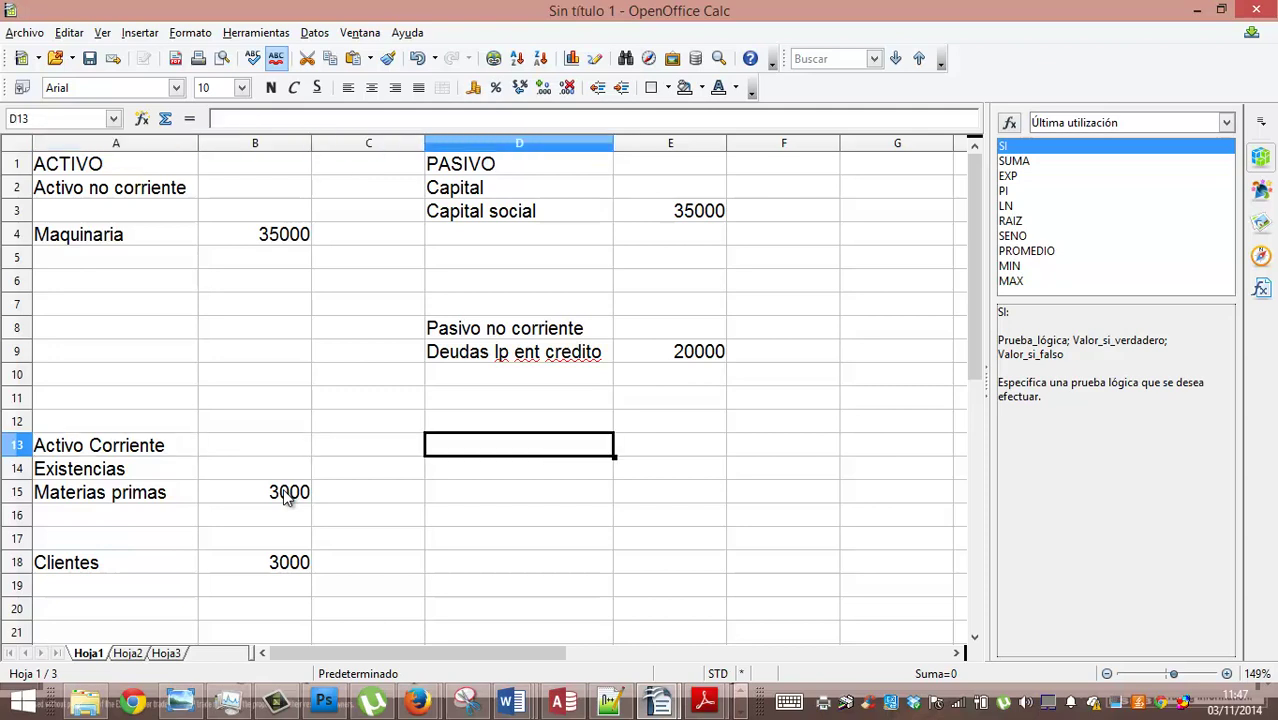
{"action": "type", "text": "Pa"}
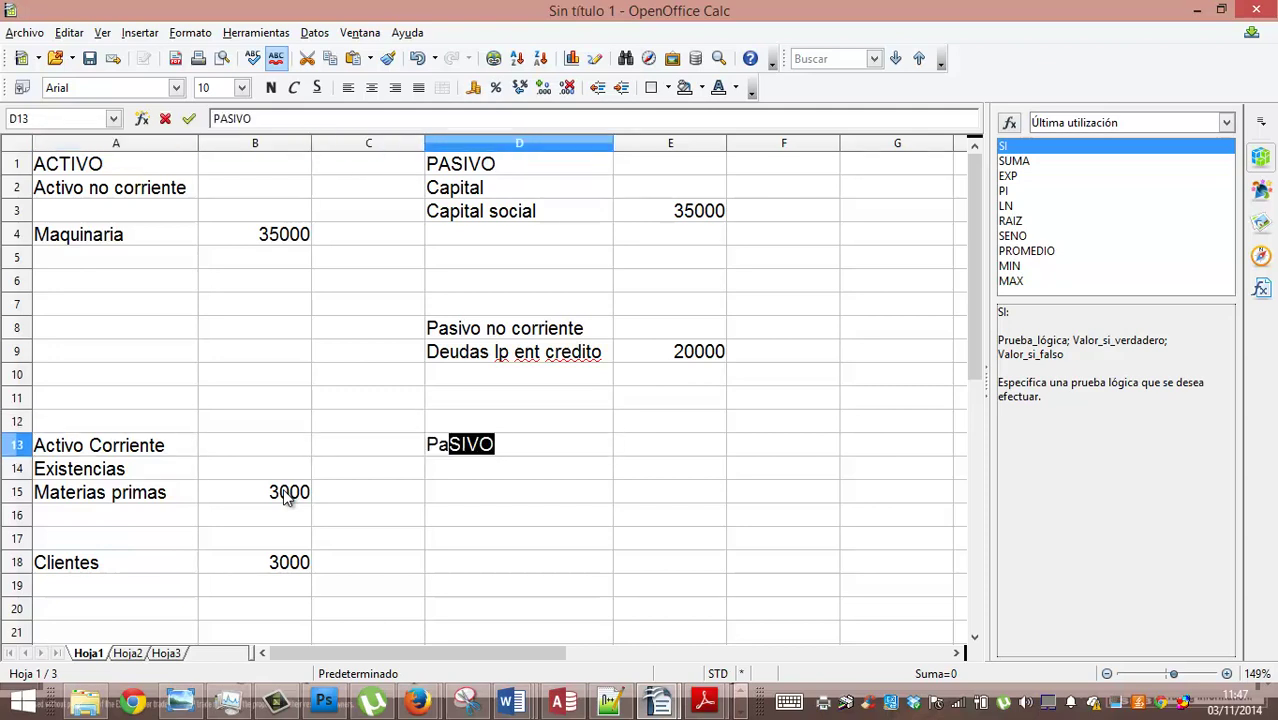
{"action": "type", "text": "sivo corriente"}
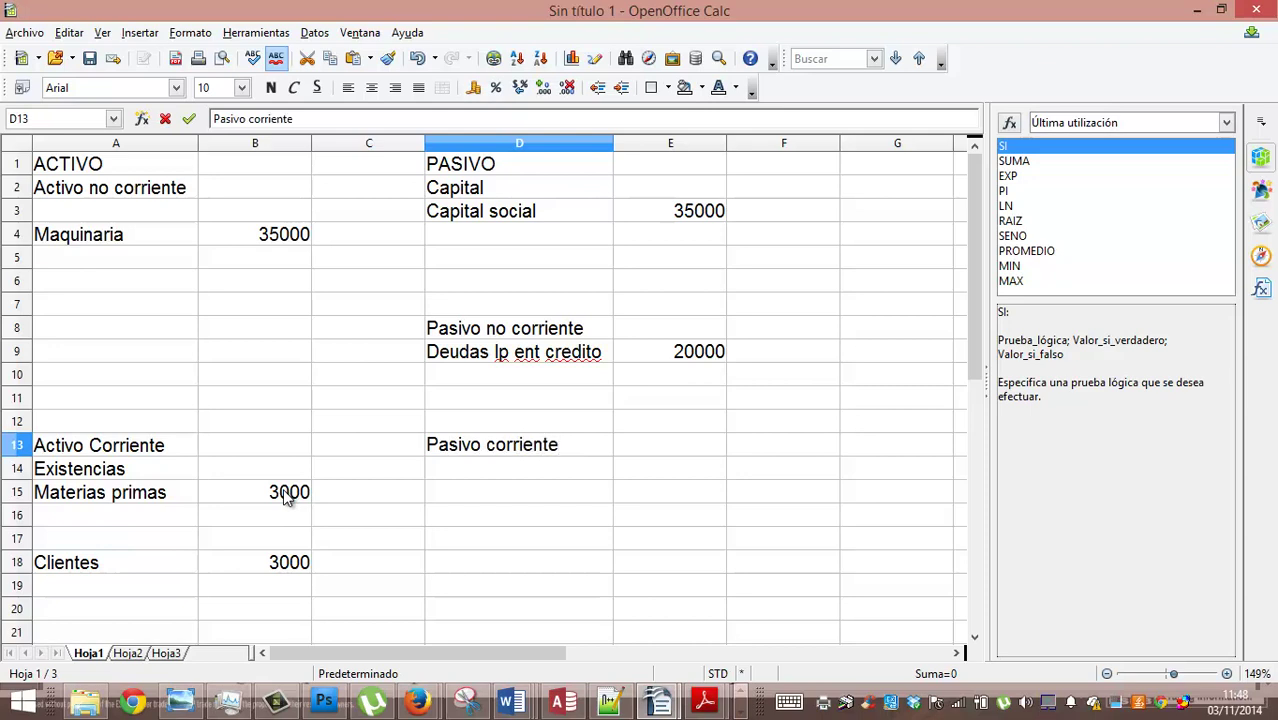
{"action": "key", "text": "Return"}
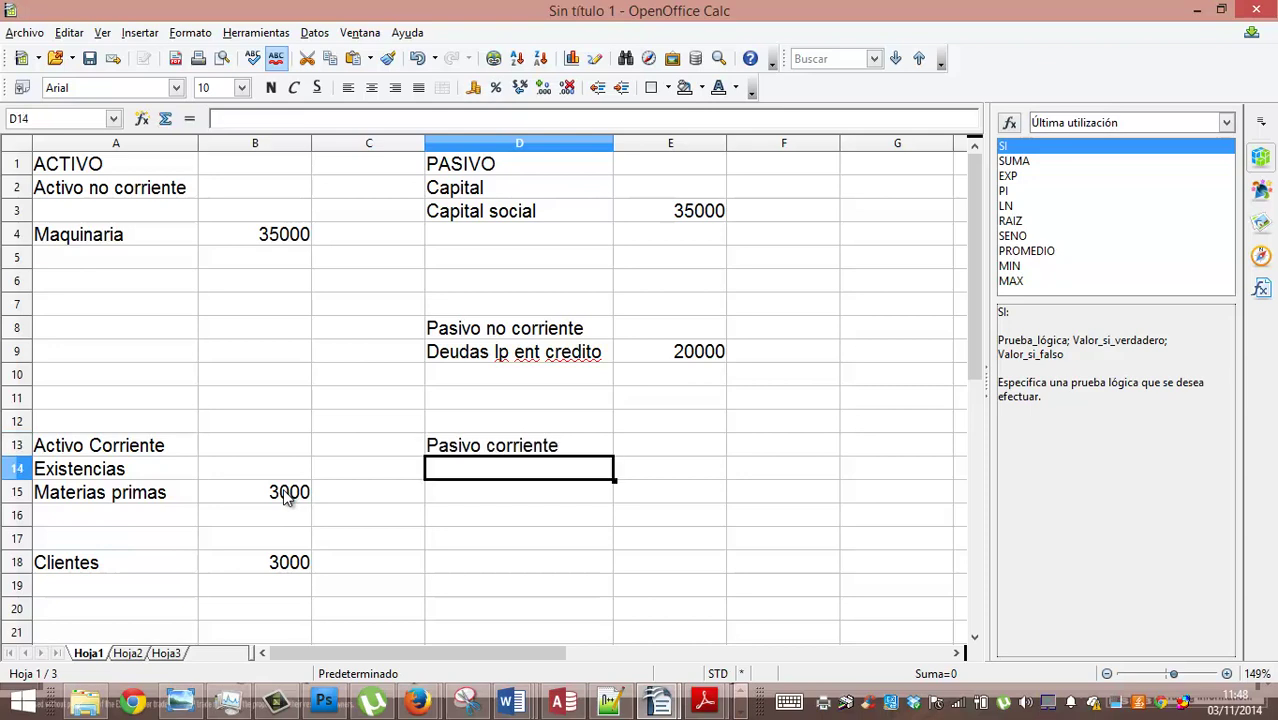
Record Prov Inm acp with the amount 15000 in row 14, directly below the Pasivo corriente heading
{"action": "type", "text": "Prov"}
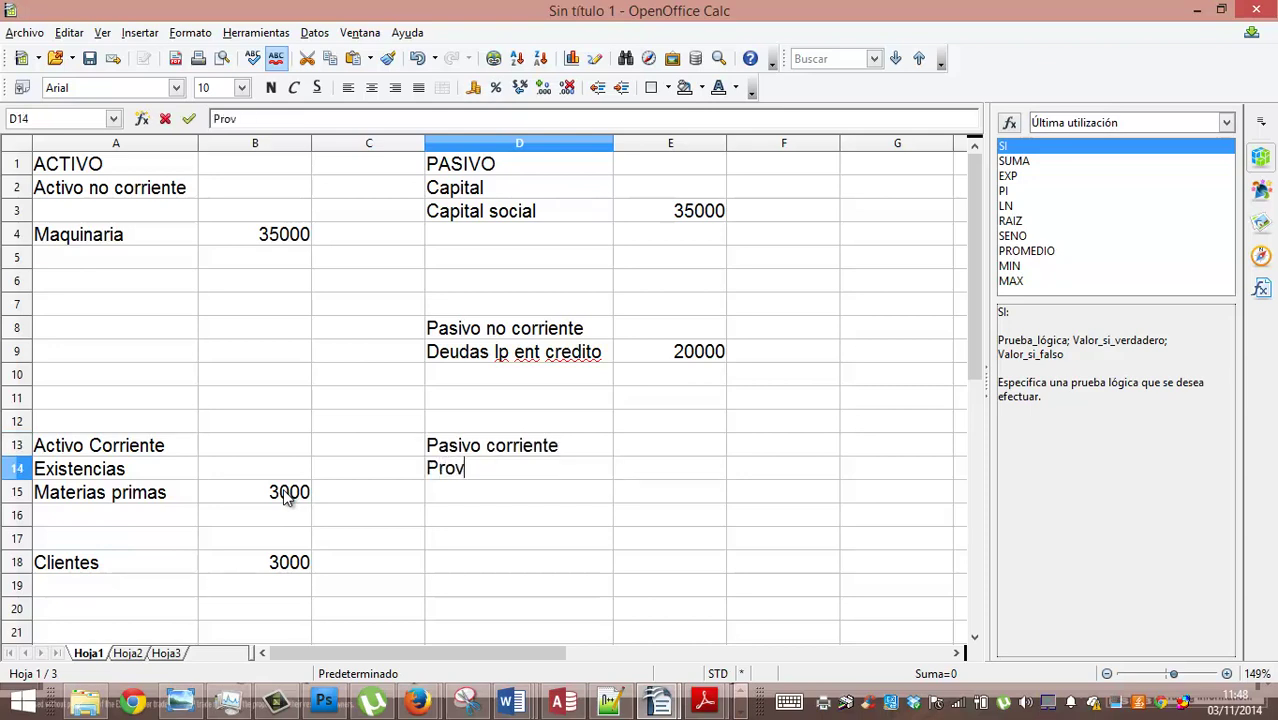
{"action": "type", "text": "e"}
{"action": "key", "text": "BackSpace"}
{"action": "type", "text": "Inm"}
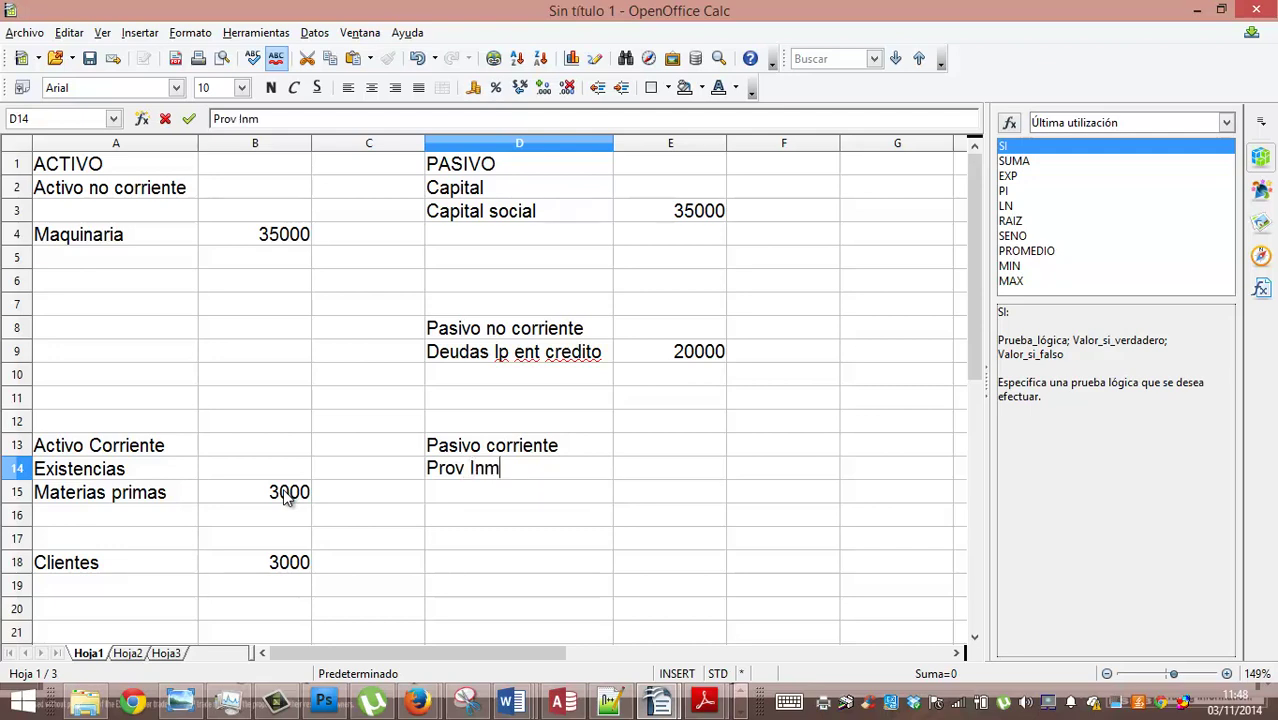
{"action": "type", "text": " acp"}
{"action": "key", "text": "Tab"}
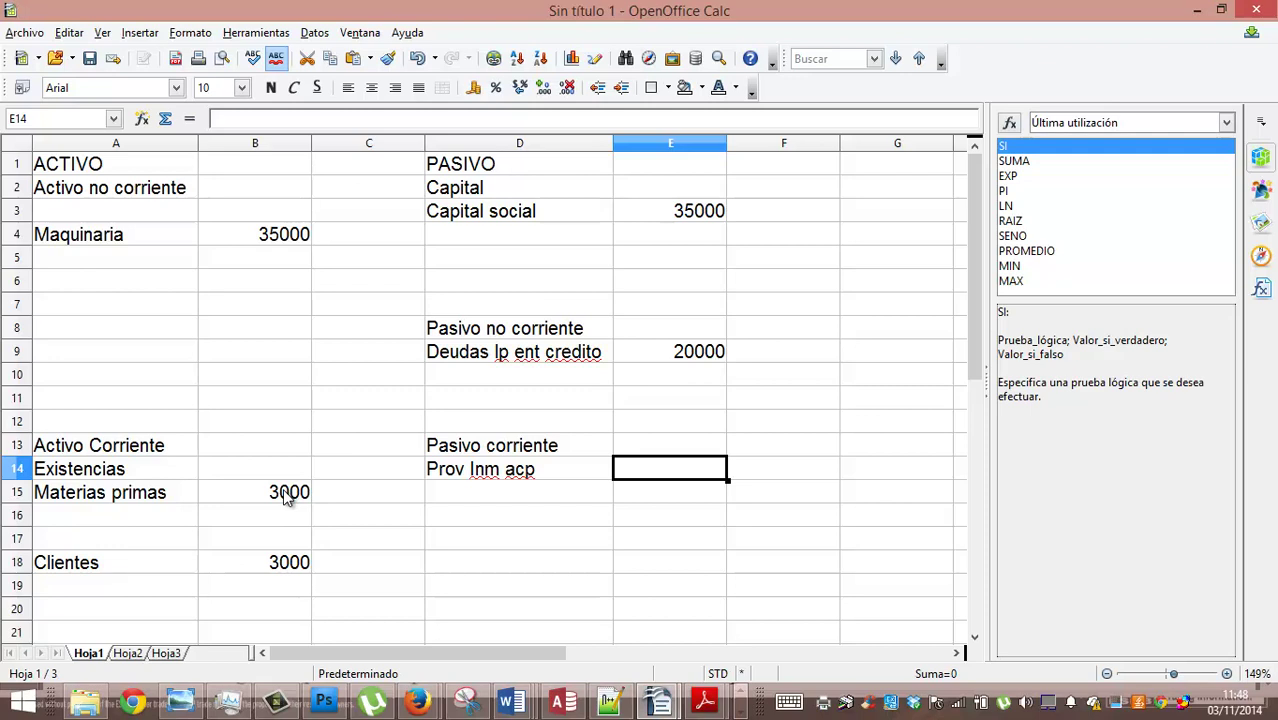
{"action": "type", "text": "15000"}
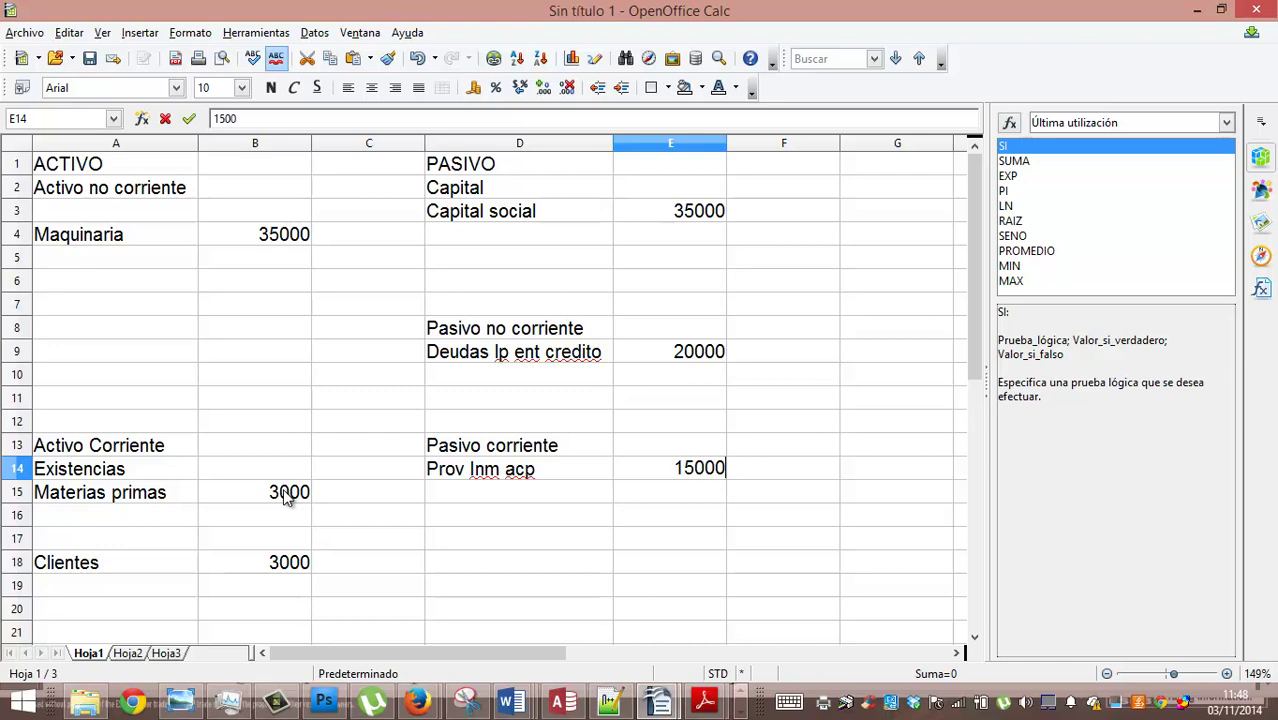
{"action": "key", "text": "Insert"}
{"action": "key", "text": "Return"}
{"action": "key", "text": "Insert"}
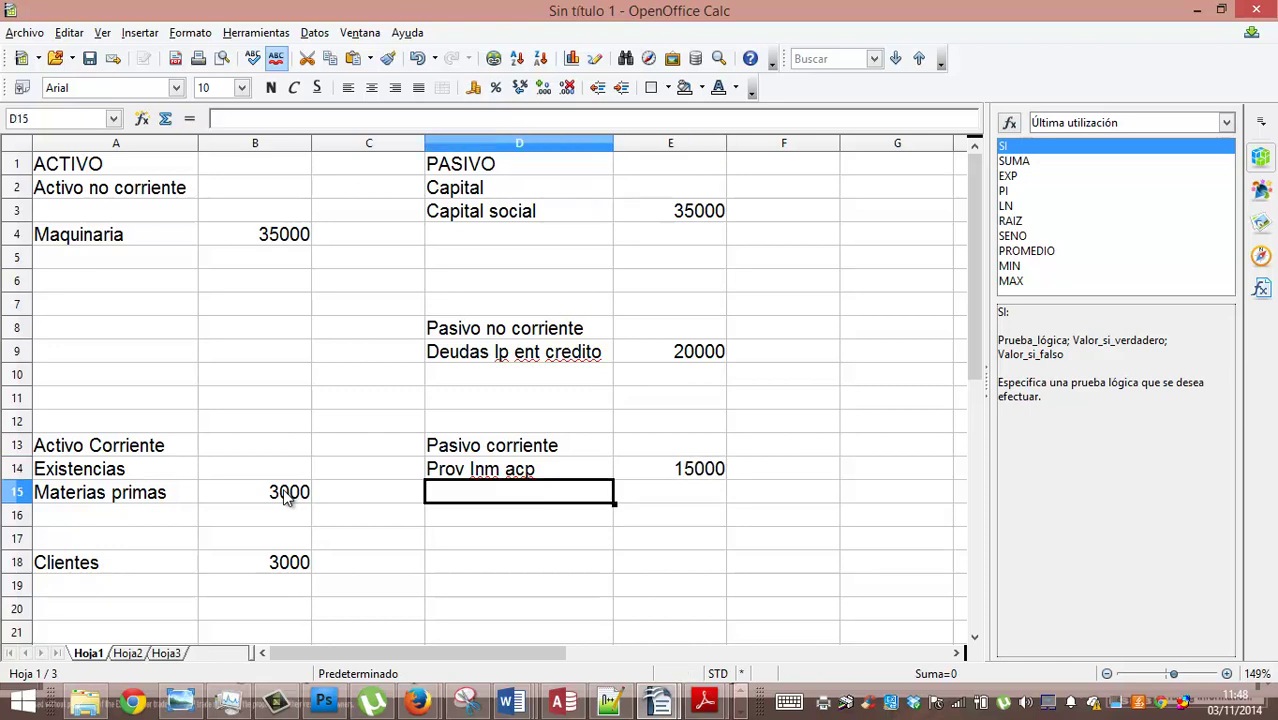
Enter the subheading "Reservas" in cell D5, two rows below Capital social
{"action": "key", "text": "Up"}
{"action": "key", "text": "Up"}
{"action": "key", "text": "Up"}
{"action": "key", "text": "Up"}
{"action": "key", "text": "Up"}
{"action": "key", "text": "Up"}
{"action": "key", "text": "Up"}
{"action": "key", "text": "Up"}
{"action": "key", "text": "Up"}
{"action": "key", "text": "Up"}
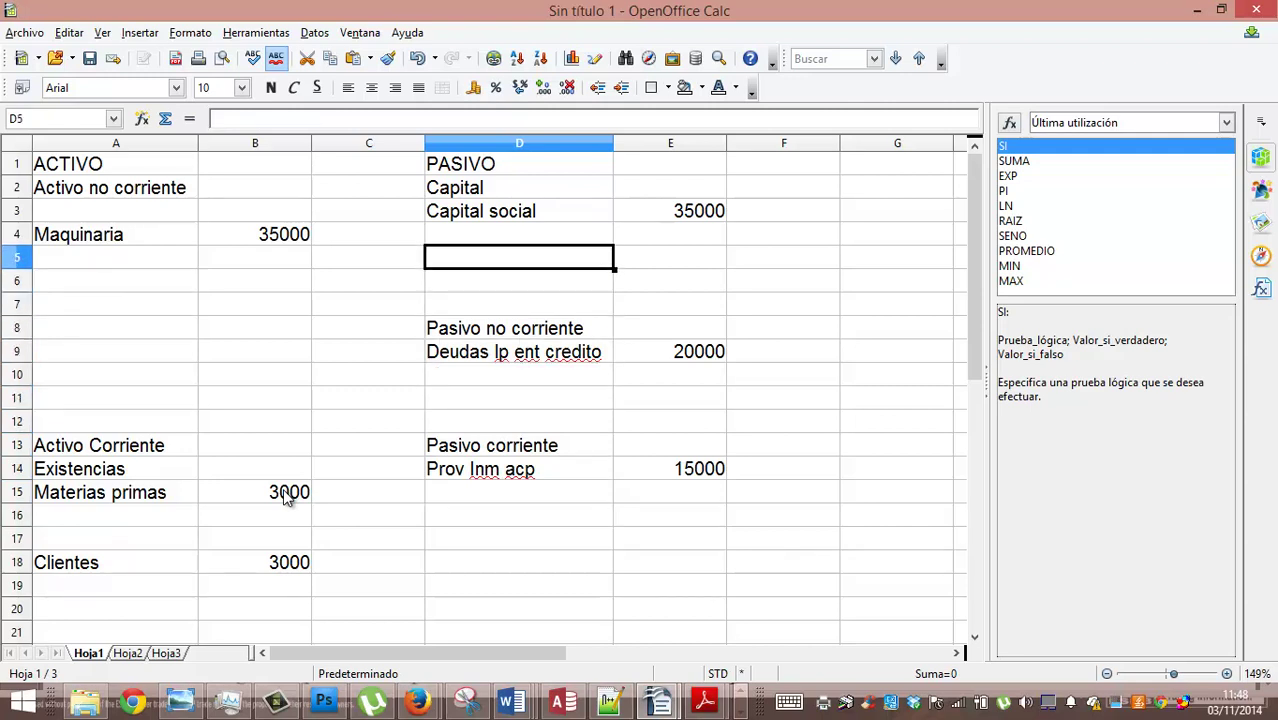
{"action": "type", "text": "Reservas"}
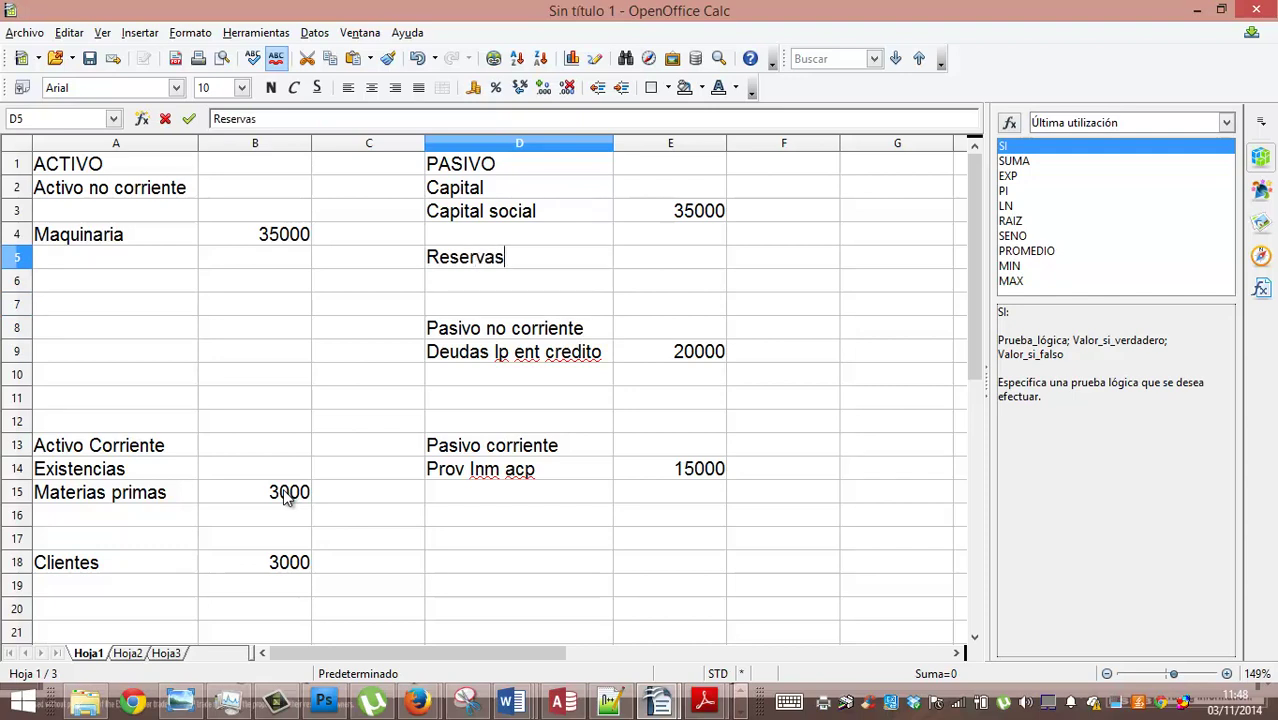
{"action": "key", "text": "Tab"}
{"action": "key", "text": "Return"}
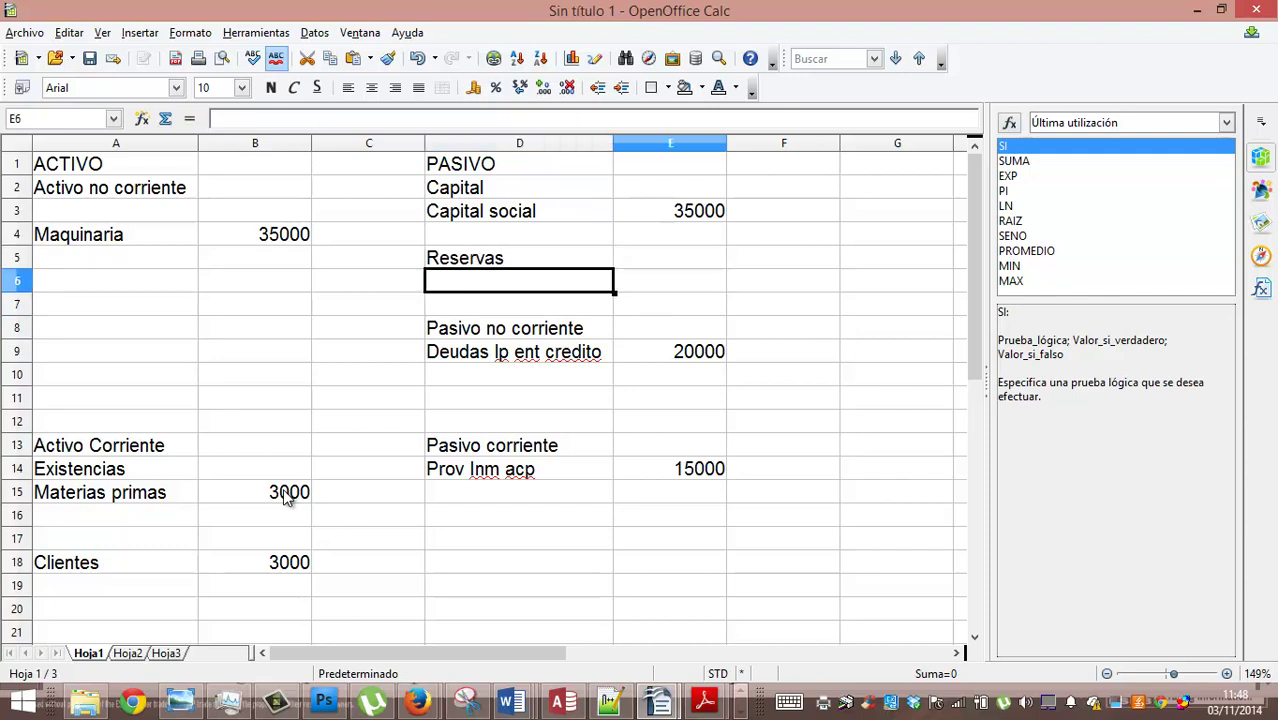
Record Reservas voluntarias with the amount 6000 in row 6, directly below the Reservas subheading
{"action": "type", "text": "Reservas voluntarios"}
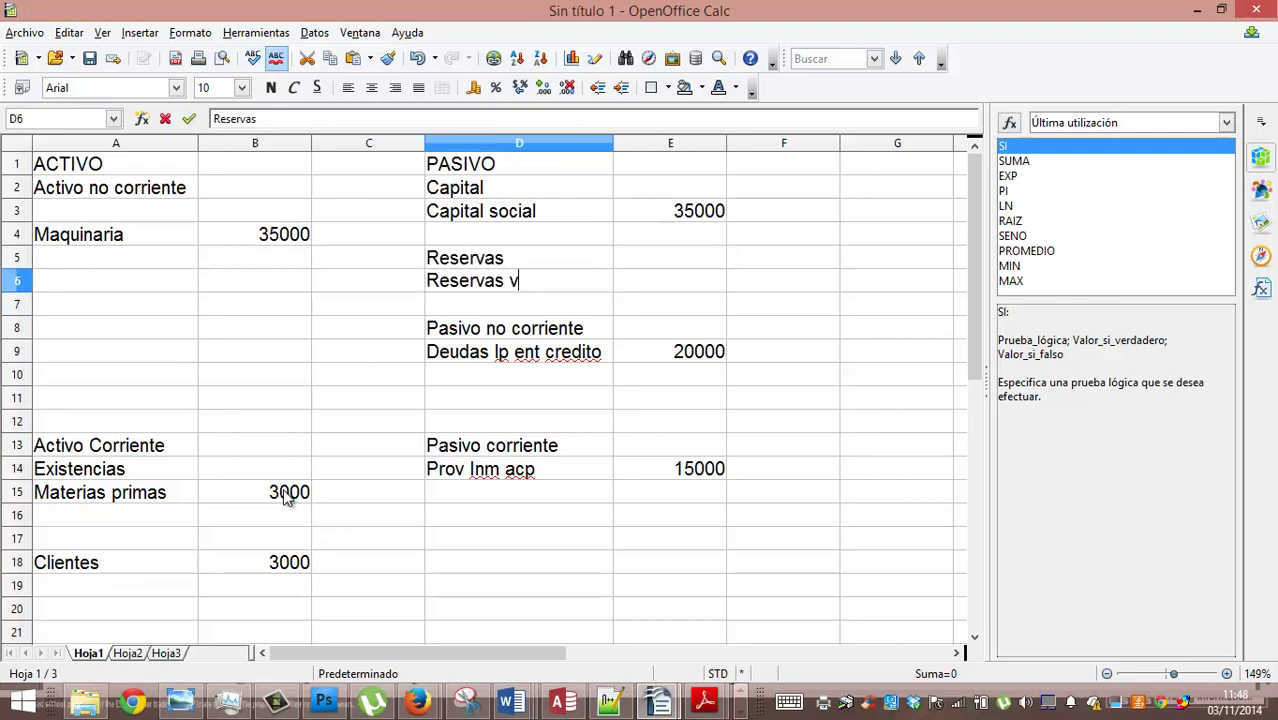
{"action": "key", "text": "Tab"}
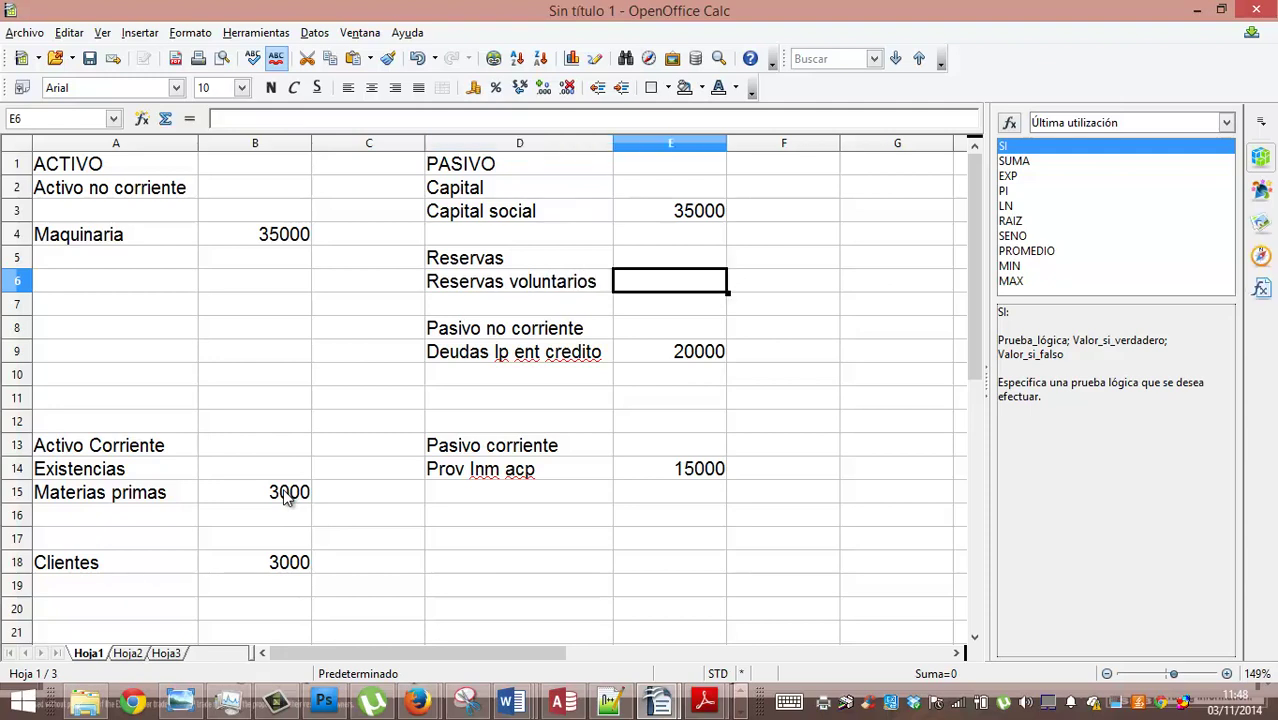
{"action": "key", "text": "Left"}
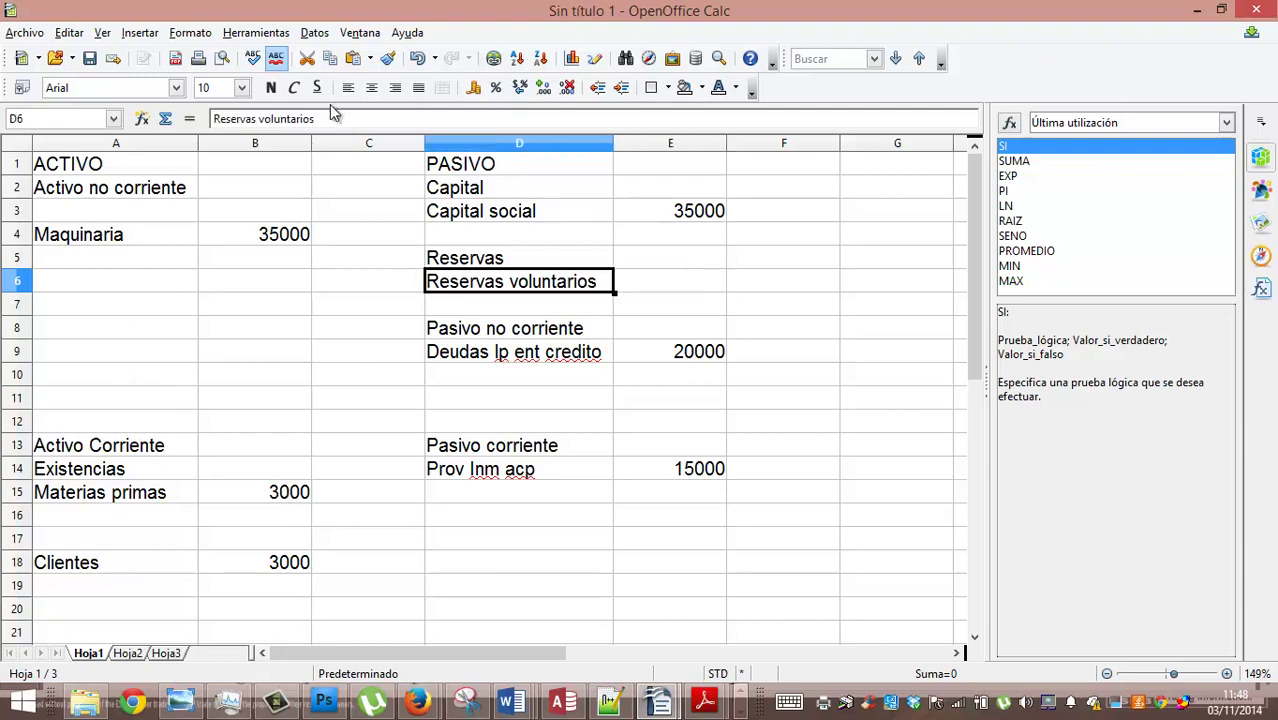
{"action": "left_click", "coordinate": [330, 118]}
{"action": "key", "text": "BackSpace"}
{"action": "key", "text": "BackSpace"}
{"action": "type", "text": "as"}
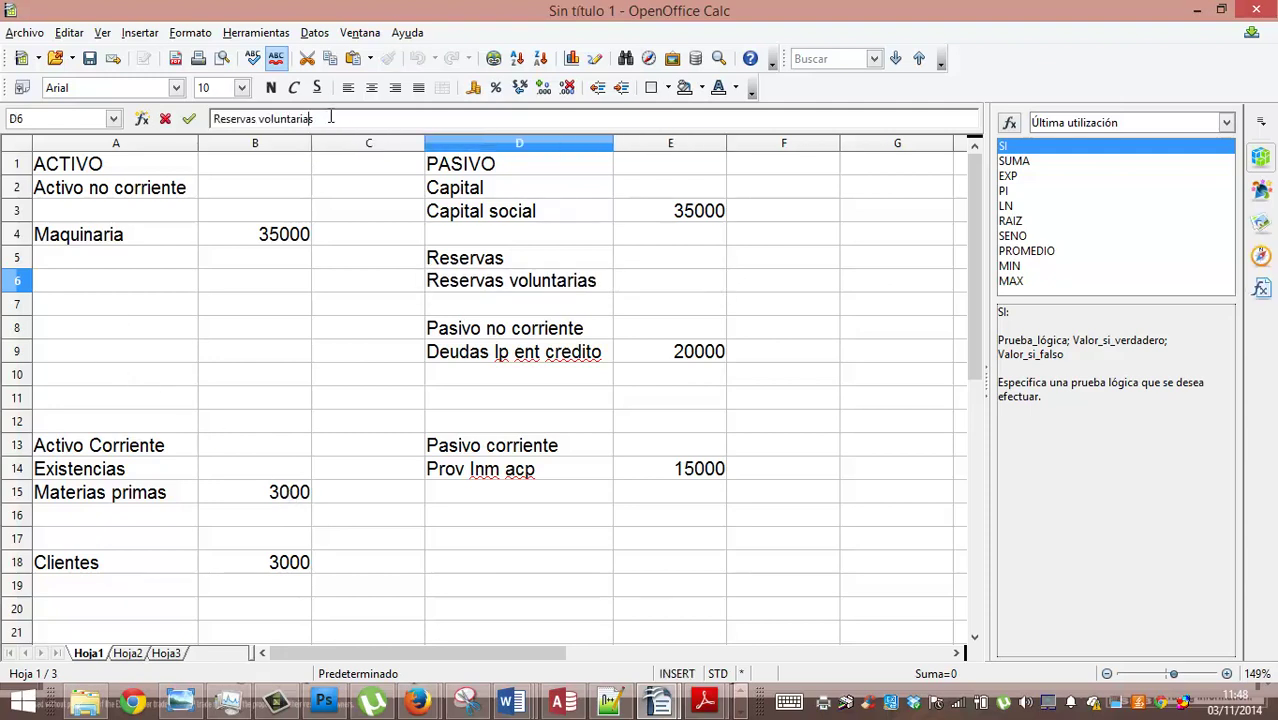
{"action": "key", "text": "Tab"}
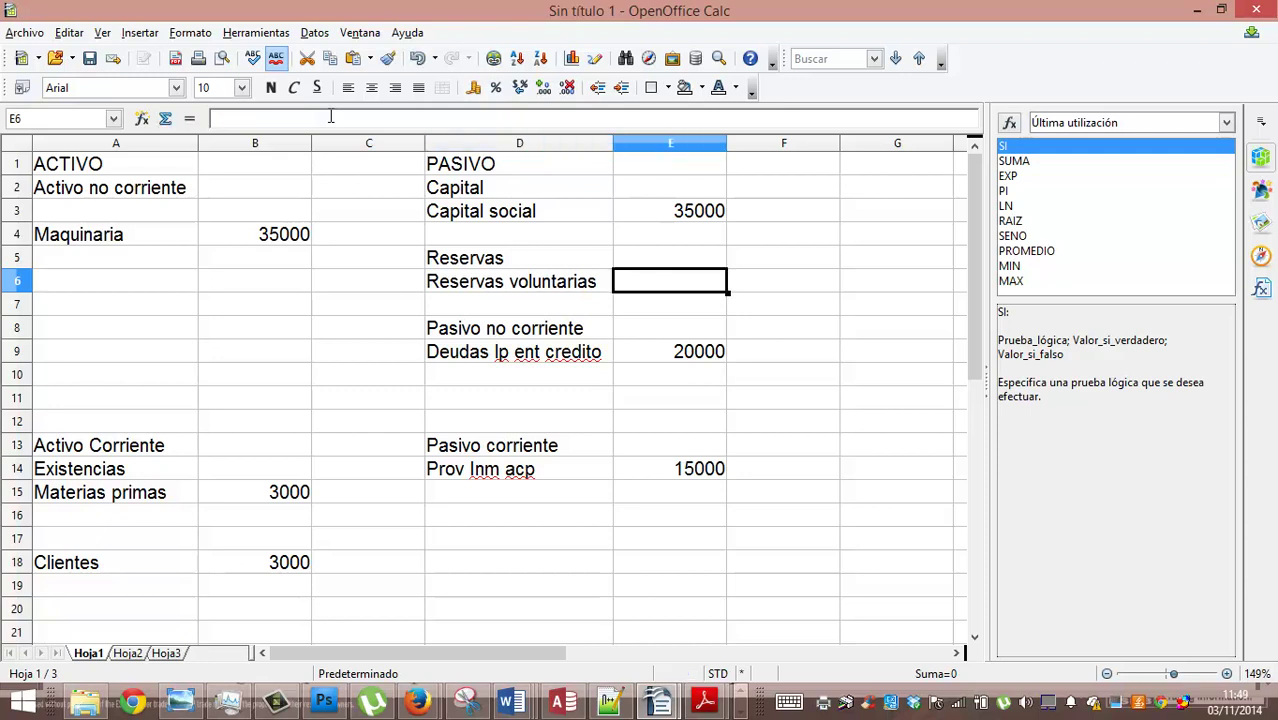
{"action": "type", "text": "60"}
{"action": "key", "text": "BackSpace"}
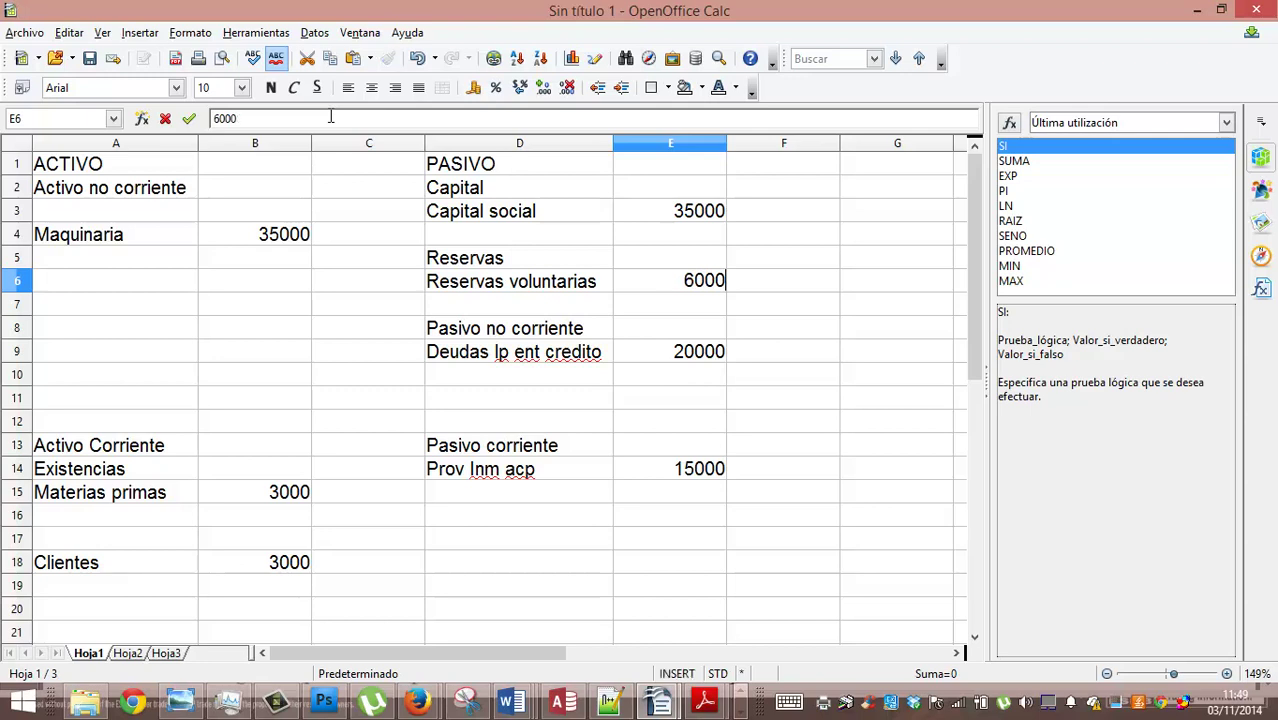
{"action": "key", "text": "Return"}
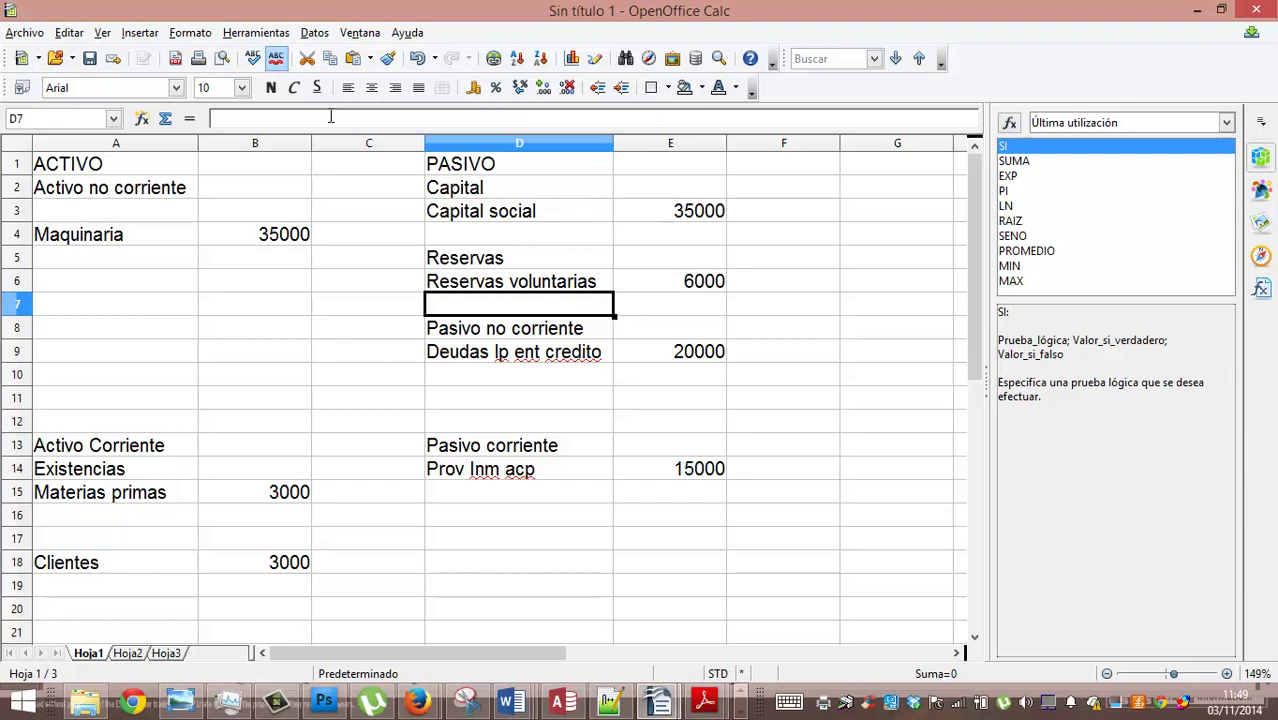
Enter the subheading "Deudores" in cell A17, directly above the Clientes row
{"action": "key", "text": "Down"}
{"action": "key", "text": "Down"}
{"action": "key", "text": "Down"}
{"action": "key", "text": "Down"}
{"action": "key", "text": "Down"}
{"action": "key", "text": "Down"}
{"action": "key", "text": "Down"}
{"action": "key", "text": "Down"}
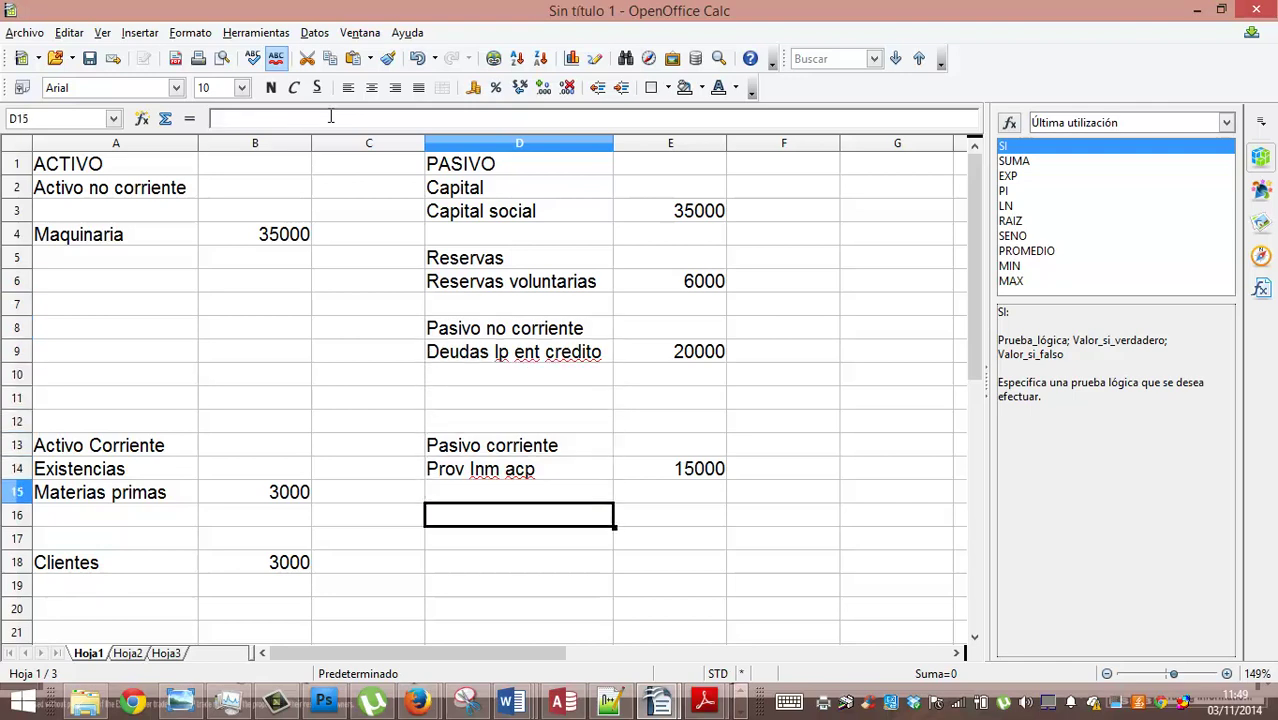
{"action": "key", "text": "Left"}
{"action": "key", "text": "Left"}
{"action": "key", "text": "Left"}
{"action": "key", "text": "Down"}
{"action": "key", "text": "Down"}
{"action": "key", "text": "Down"}
{"action": "key", "text": "Down"}
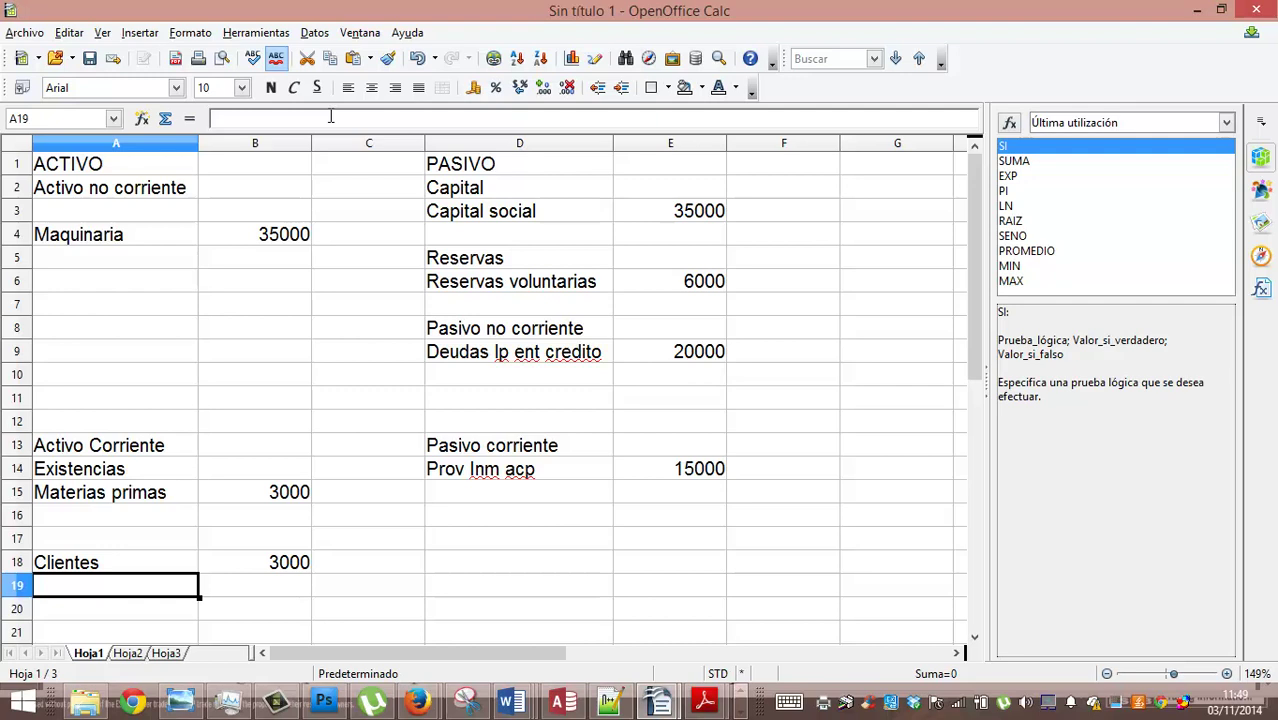
{"action": "key", "text": "Up"}
{"action": "key", "text": "Up"}
{"action": "type", "text": "Deudo"}
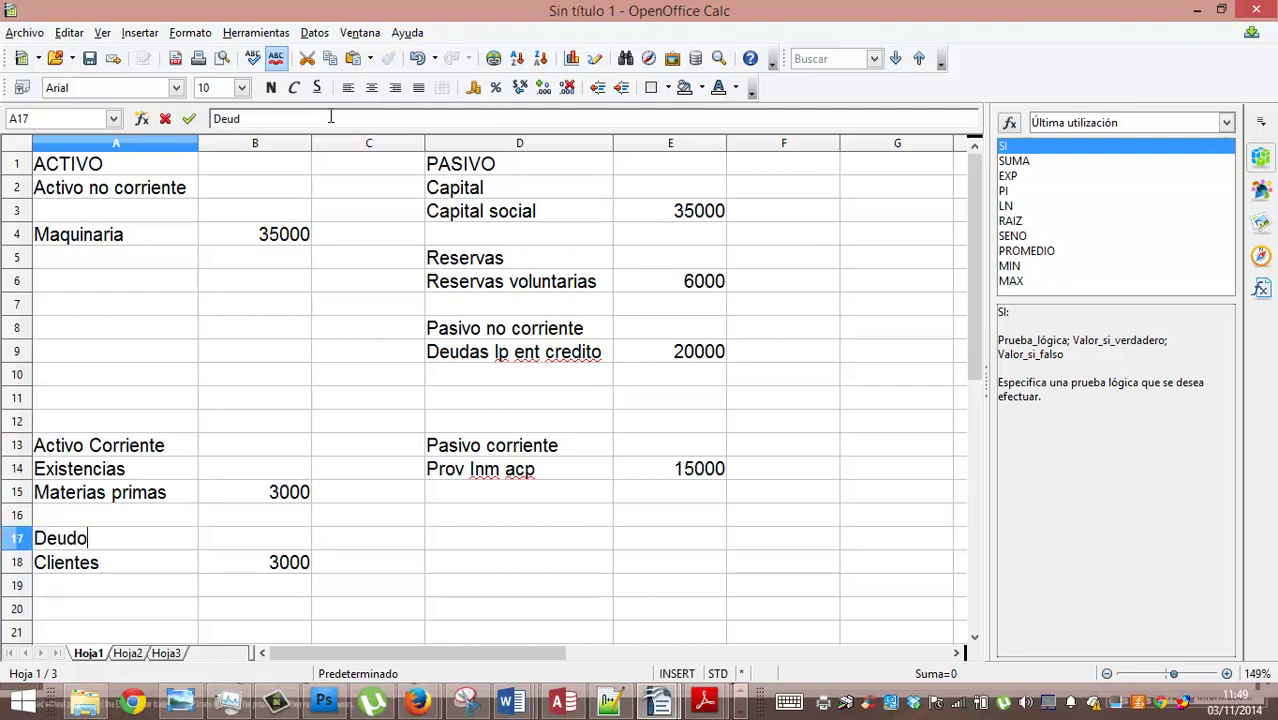
{"action": "type", "text": "res"}
{"action": "key", "text": "Return"}
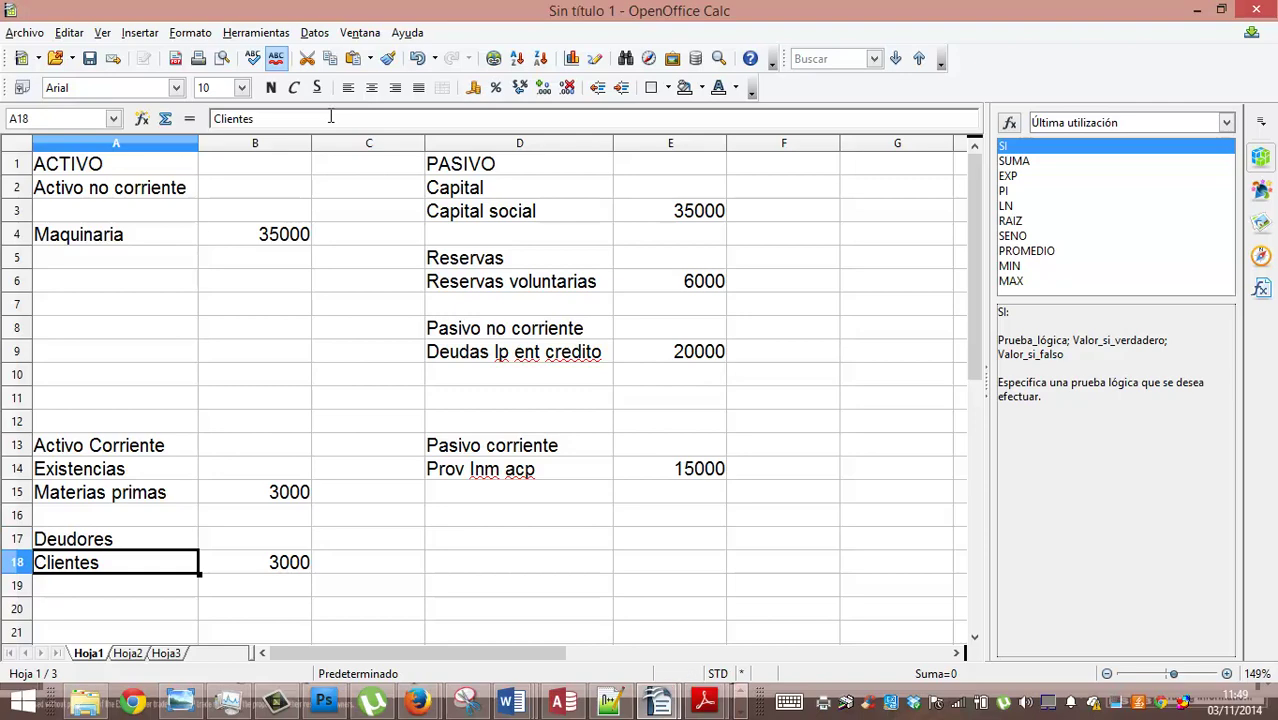
Record the account Deudores with the amount 11000 in row 19, directly below Clientes
{"action": "key", "text": "Down"}
{"action": "type", "text": "Deudores"}
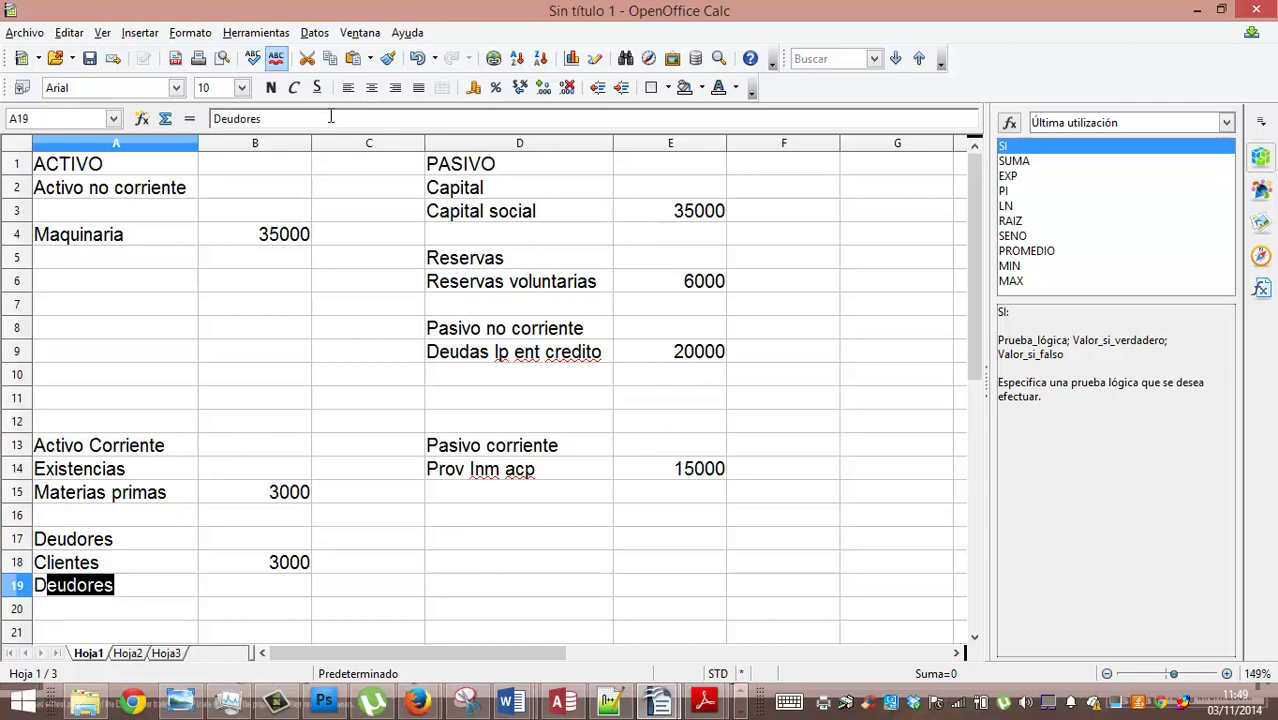
{"action": "key", "text": "Tab"}
{"action": "type", "text": "11000"}
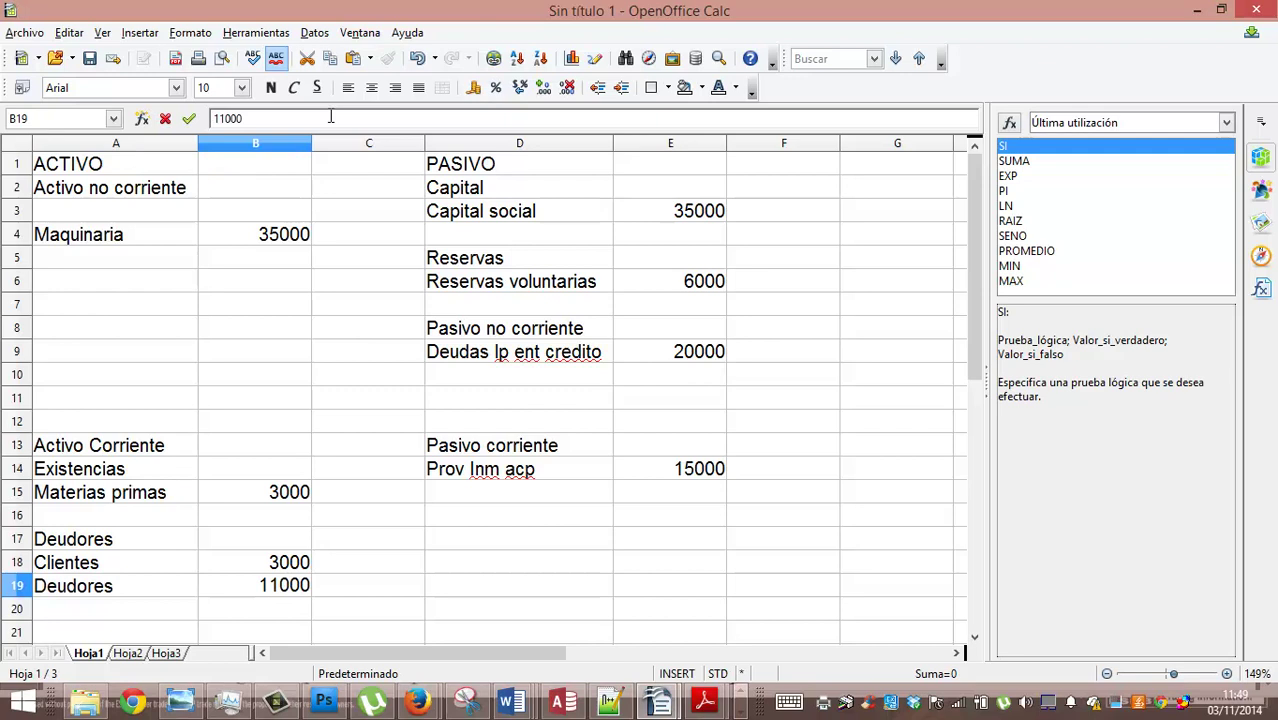
{"action": "key", "text": "Return"}
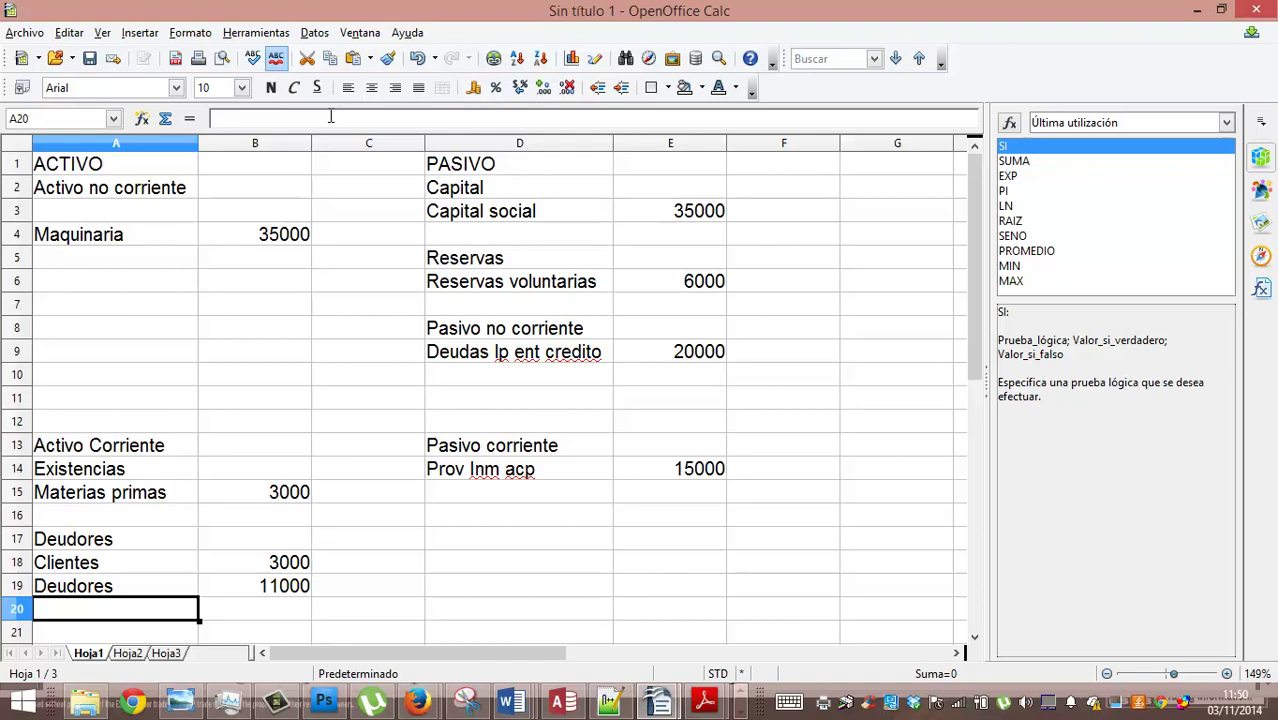
{"action": "key", "text": "Down"}
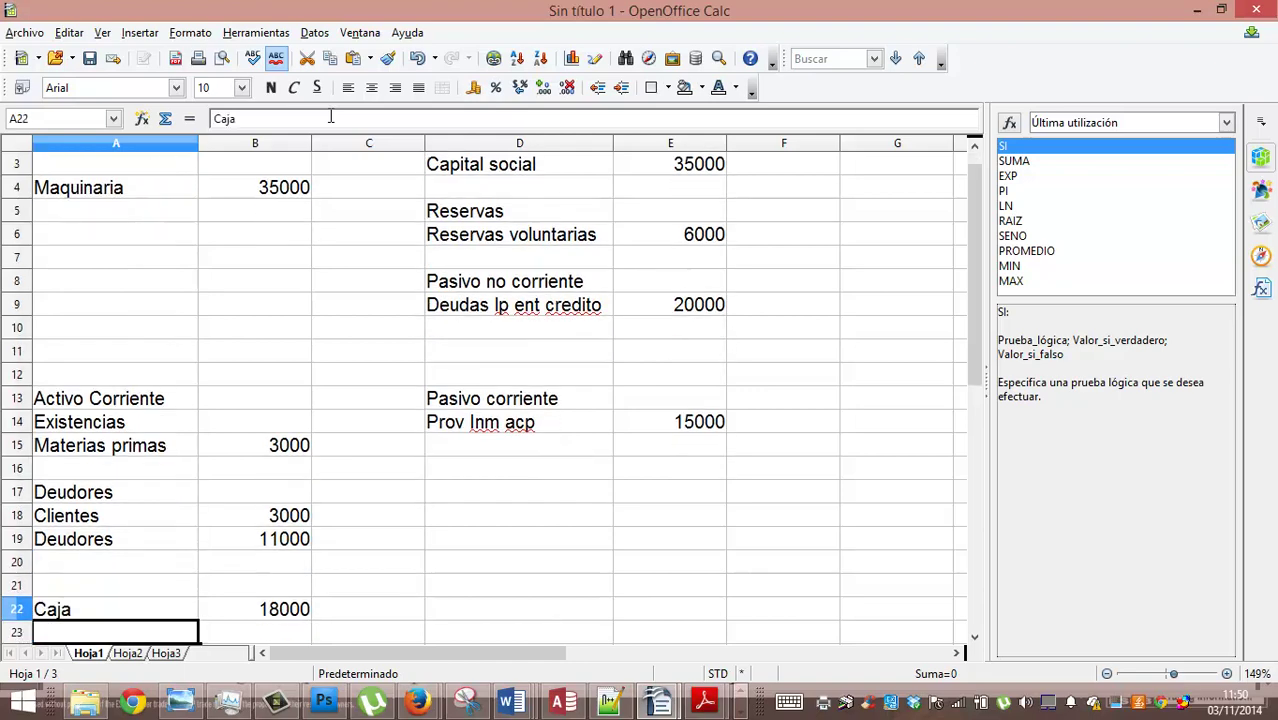
{"action": "key", "text": "Down"}
{"action": "key", "text": "Up"}
{"action": "key", "text": "Up"}
{"action": "key", "text": "Up"}
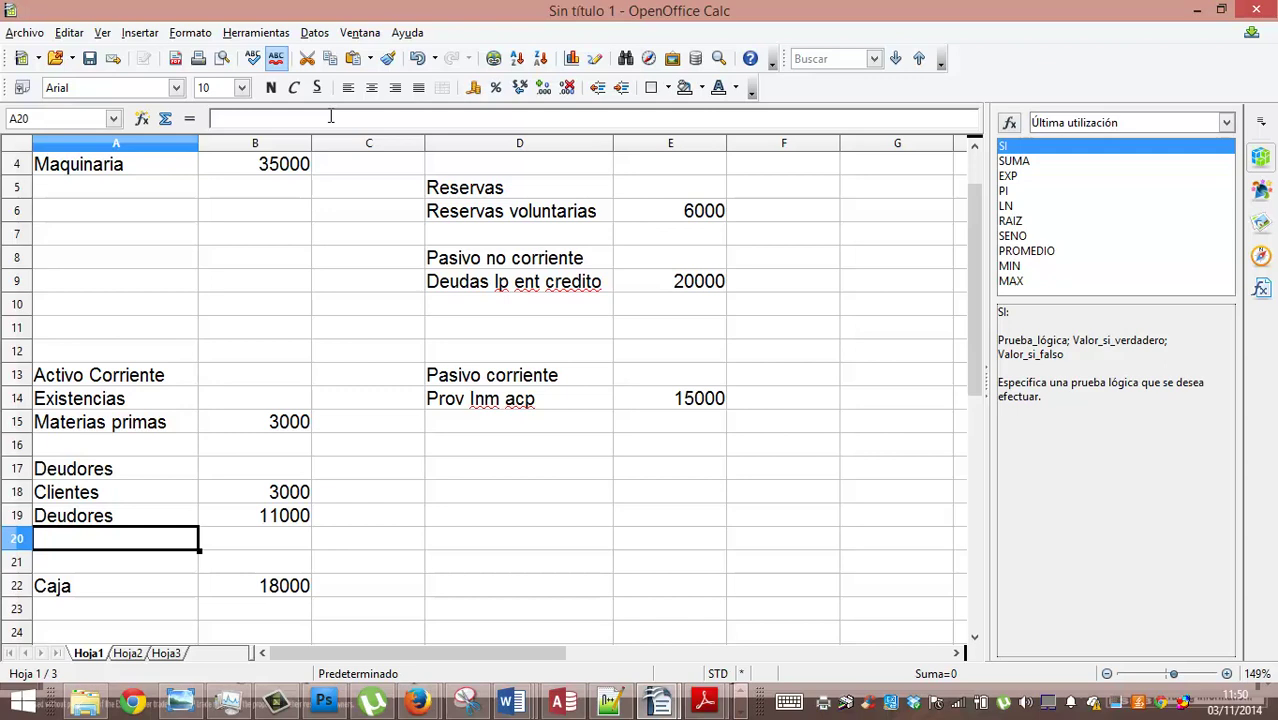
Enter the account name "Acreedores por prest serv" in cell D15, directly below Prov Inm acp
{"action": "key", "text": "Up"}
{"action": "key", "text": "Up"}
{"action": "key", "text": "Up"}
{"action": "key", "text": "Right"}
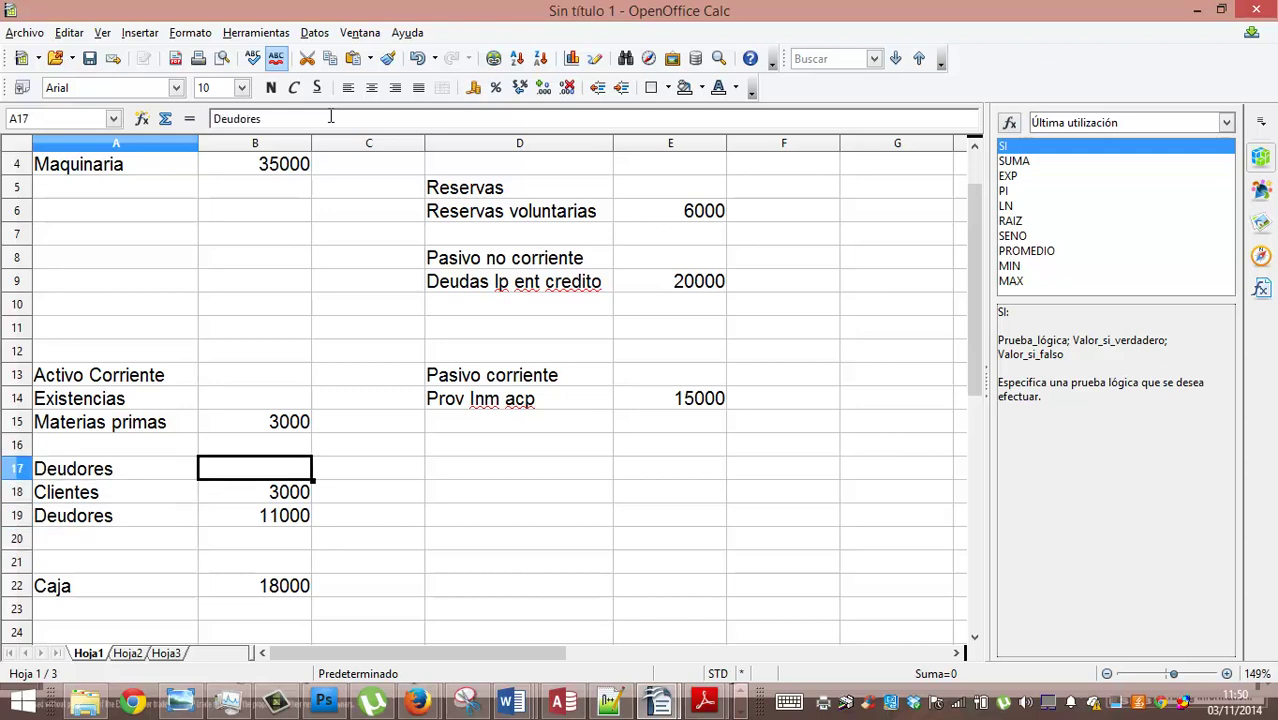
{"action": "key", "text": "Right"}
{"action": "key", "text": "Right"}
{"action": "key", "text": "Right"}
{"action": "key", "text": "Up"}
{"action": "key", "text": "Up"}
{"action": "key", "text": "Left"}
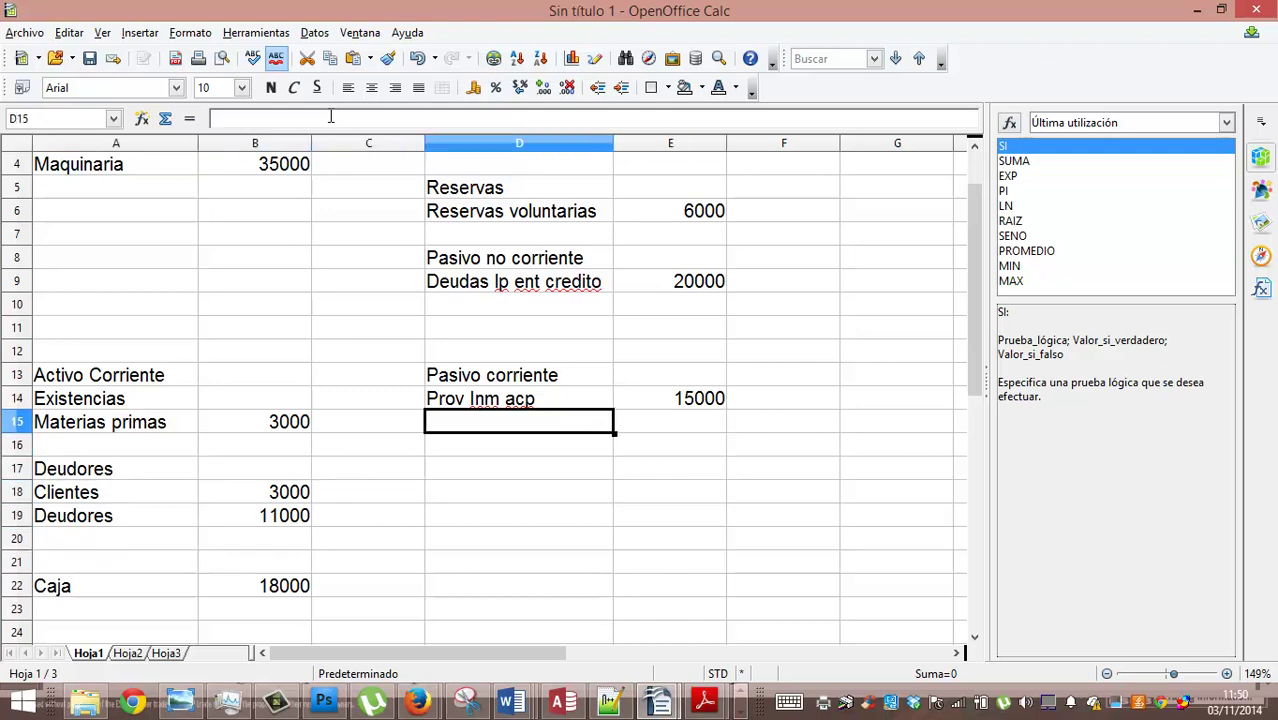
{"action": "type", "text": "Acr"}
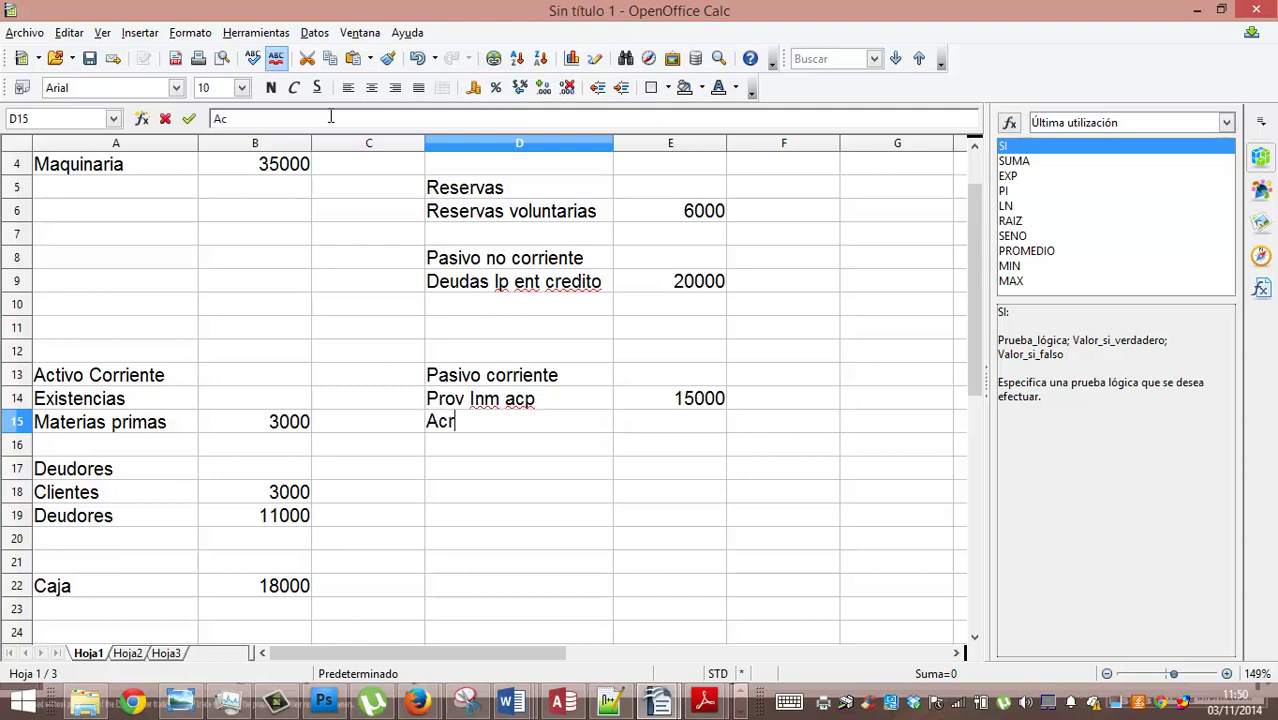
{"action": "type", "text": "eedores por pres"}
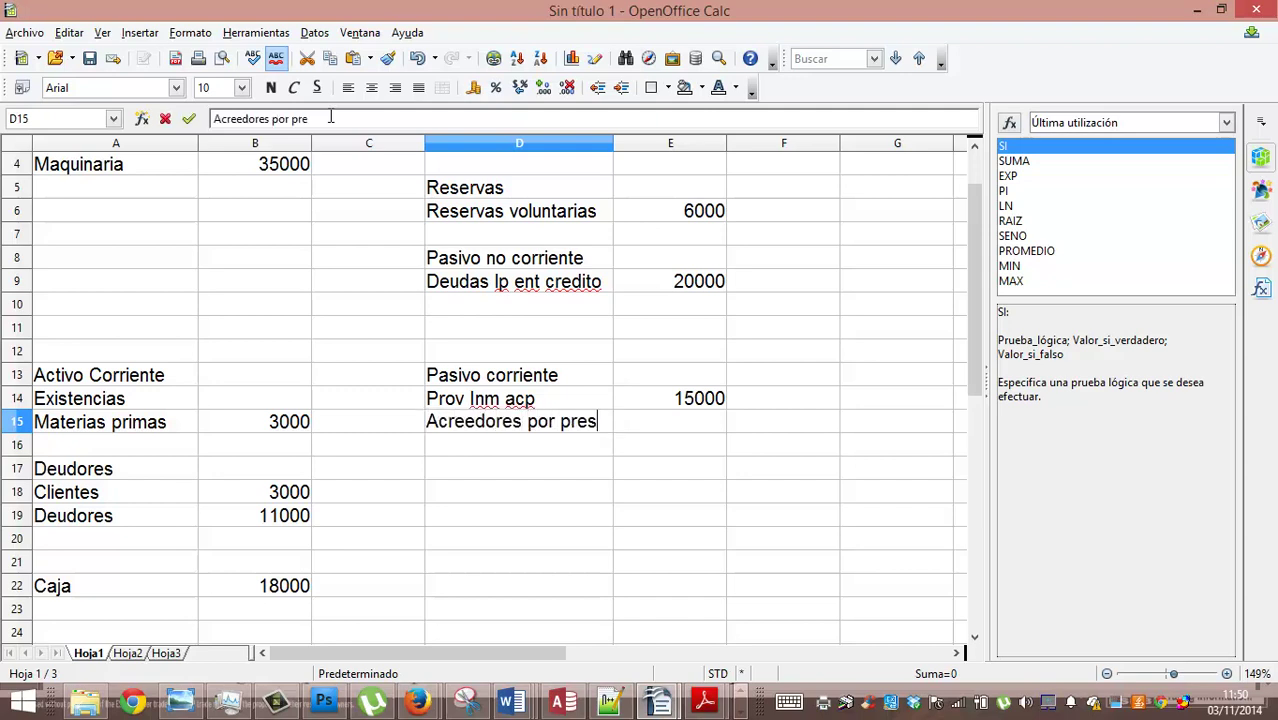
{"action": "type", "text": "t serv"}
{"action": "key", "text": "Return"}
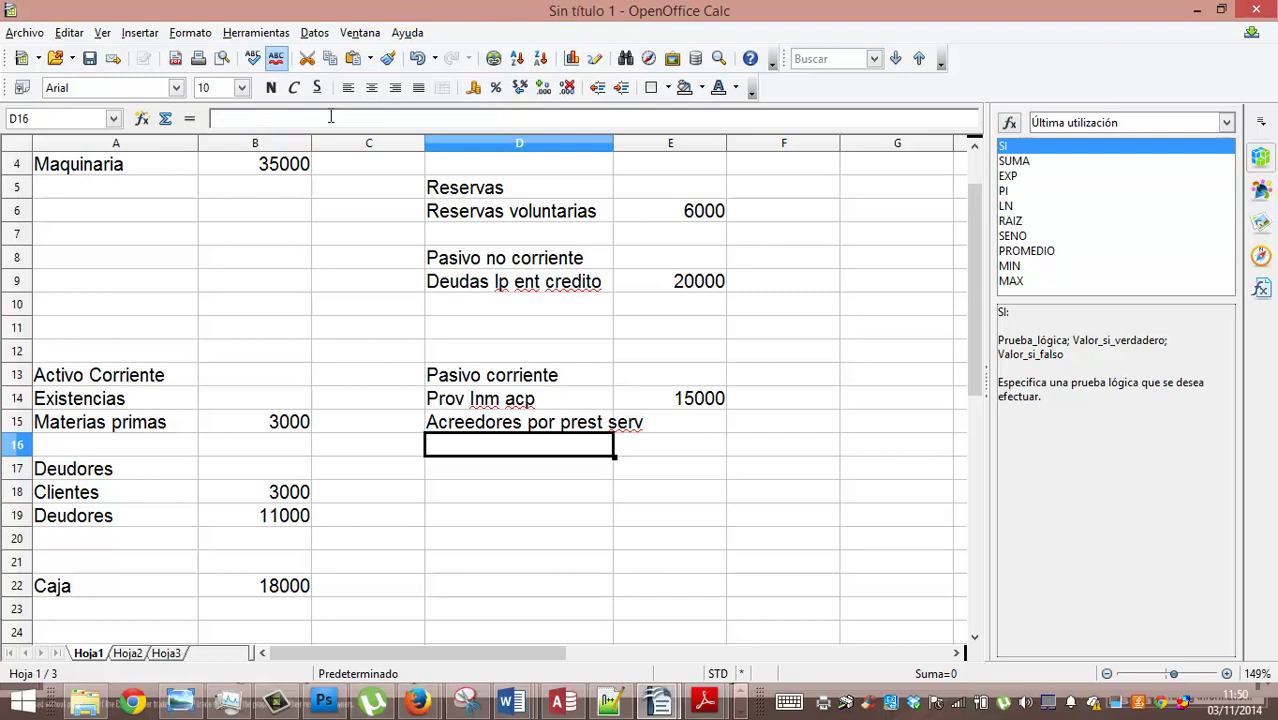
Fit column D's width to its contents and enter the amount 10000 in cell E15 for the Acreedores por prest serv account
{"action": "double_click", "coordinate": [613, 146]}
{"action": "left_click", "coordinate": [731, 424]}
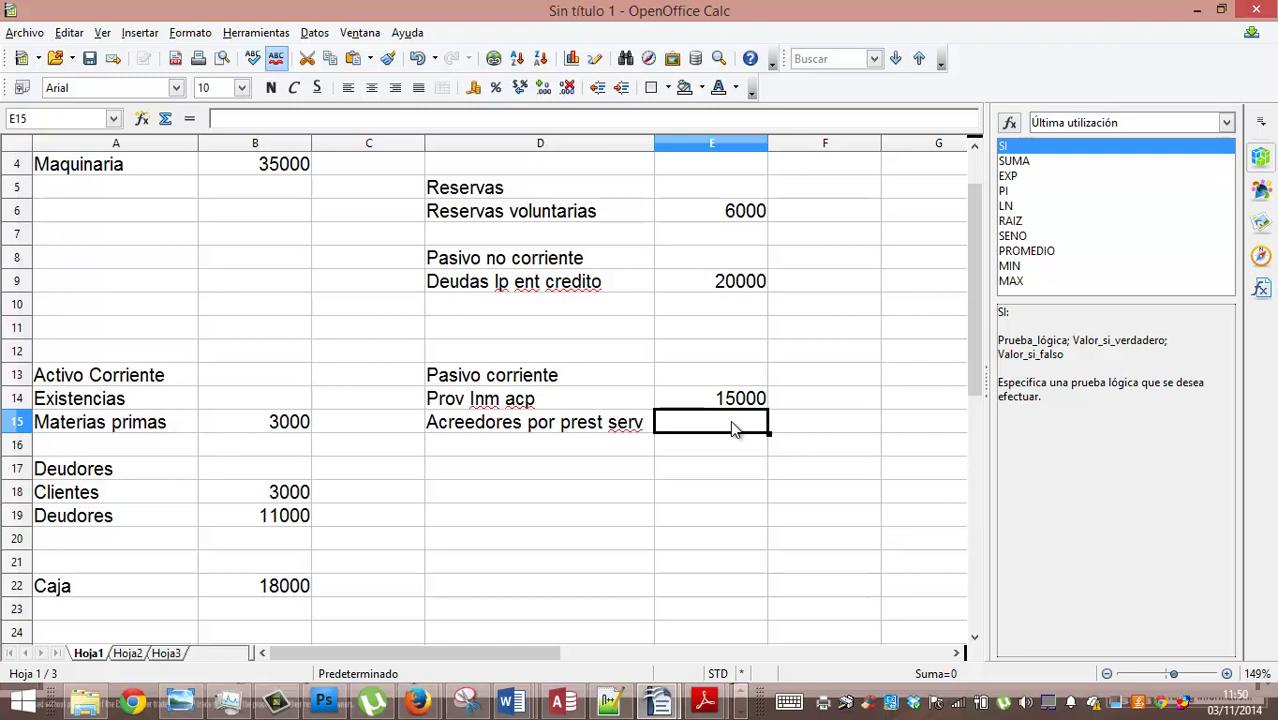
{"action": "type", "text": "10000"}
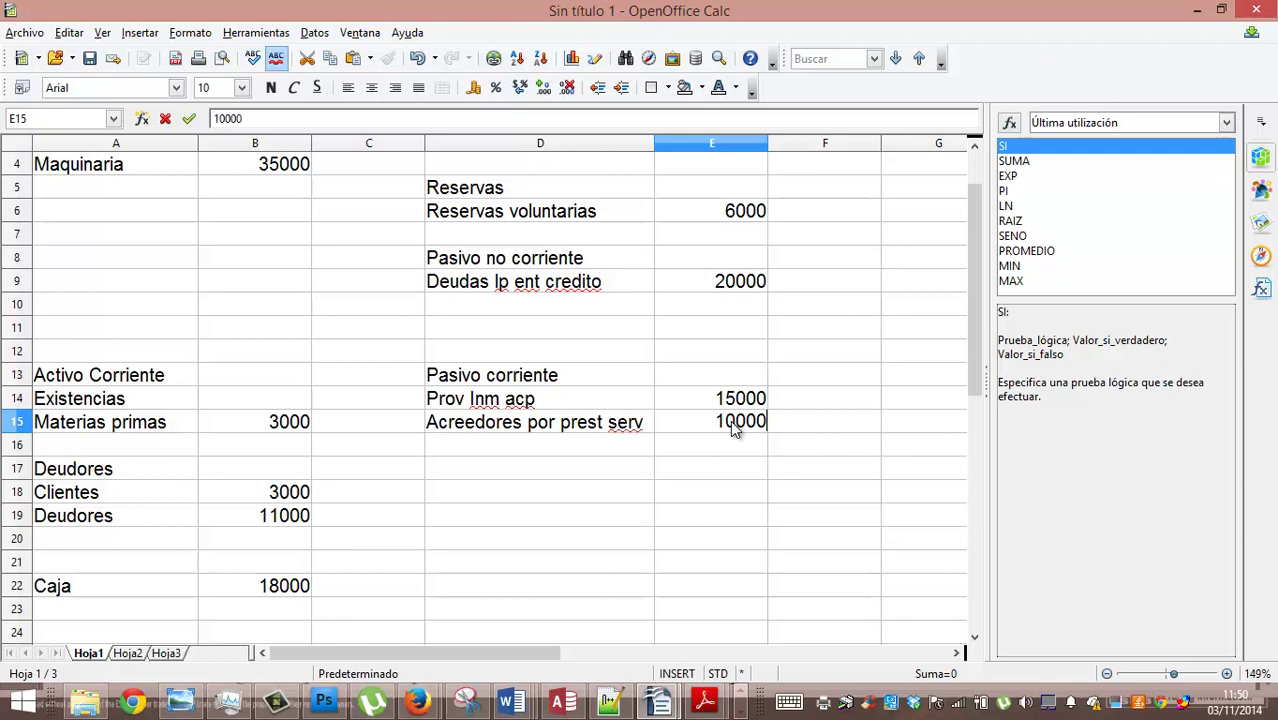
{"action": "key", "text": "Return"}
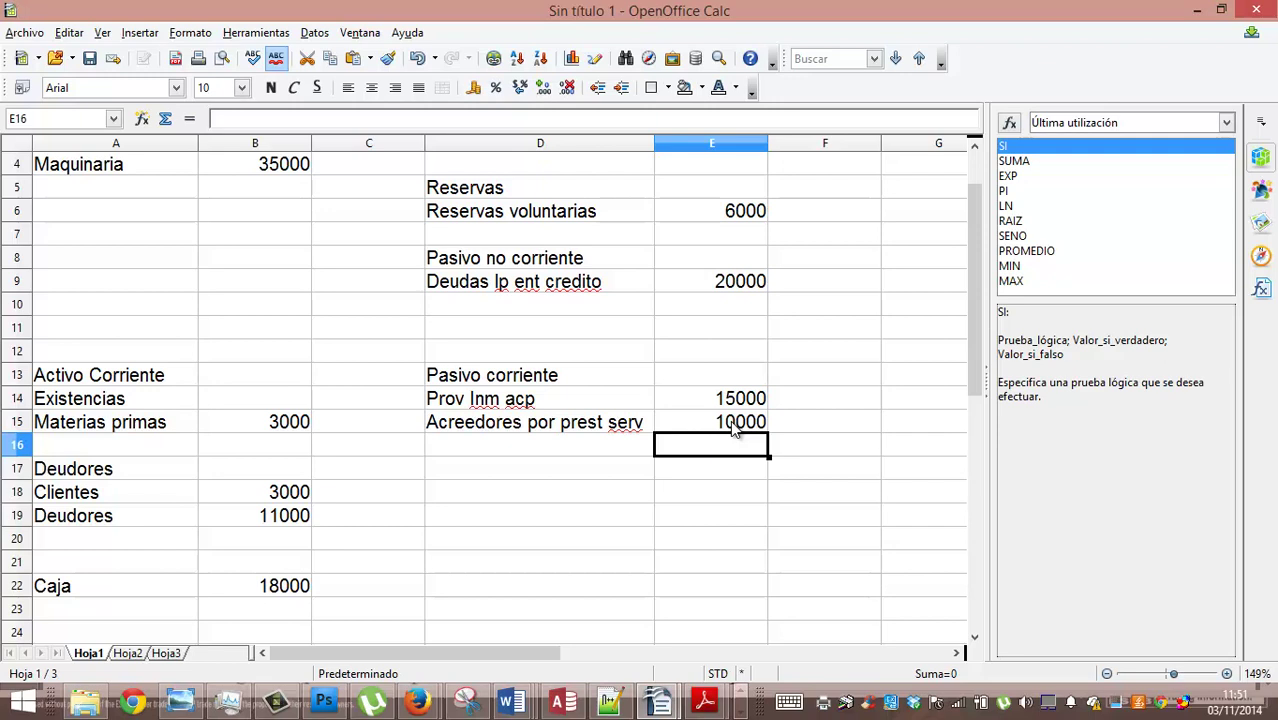
Record the account "Prov inm alp" with the amount 11000 in row 10, directly below Deudas lp ent credito
{"action": "key", "text": "Up"}
{"action": "key", "text": "Up"}
{"action": "key", "text": "Up"}
{"action": "key", "text": "Up"}
{"action": "key", "text": "Up"}
{"action": "key", "text": "Up"}
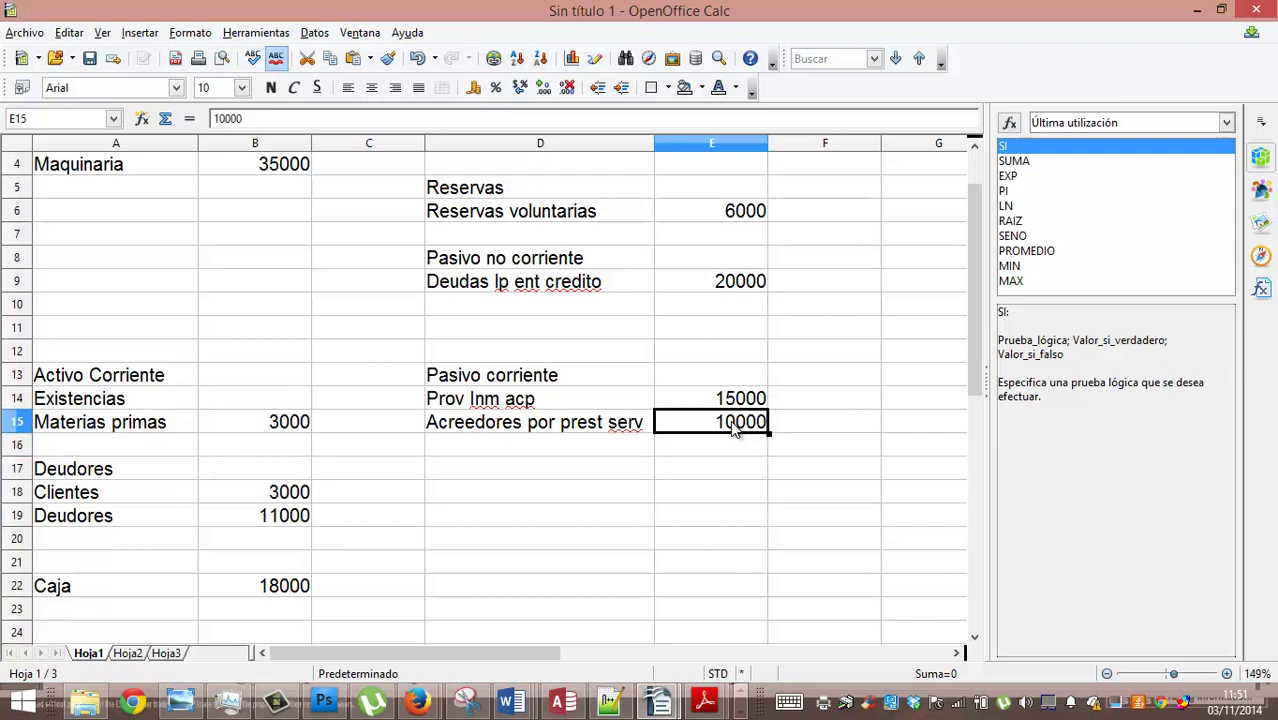
{"action": "key", "text": "Left"}
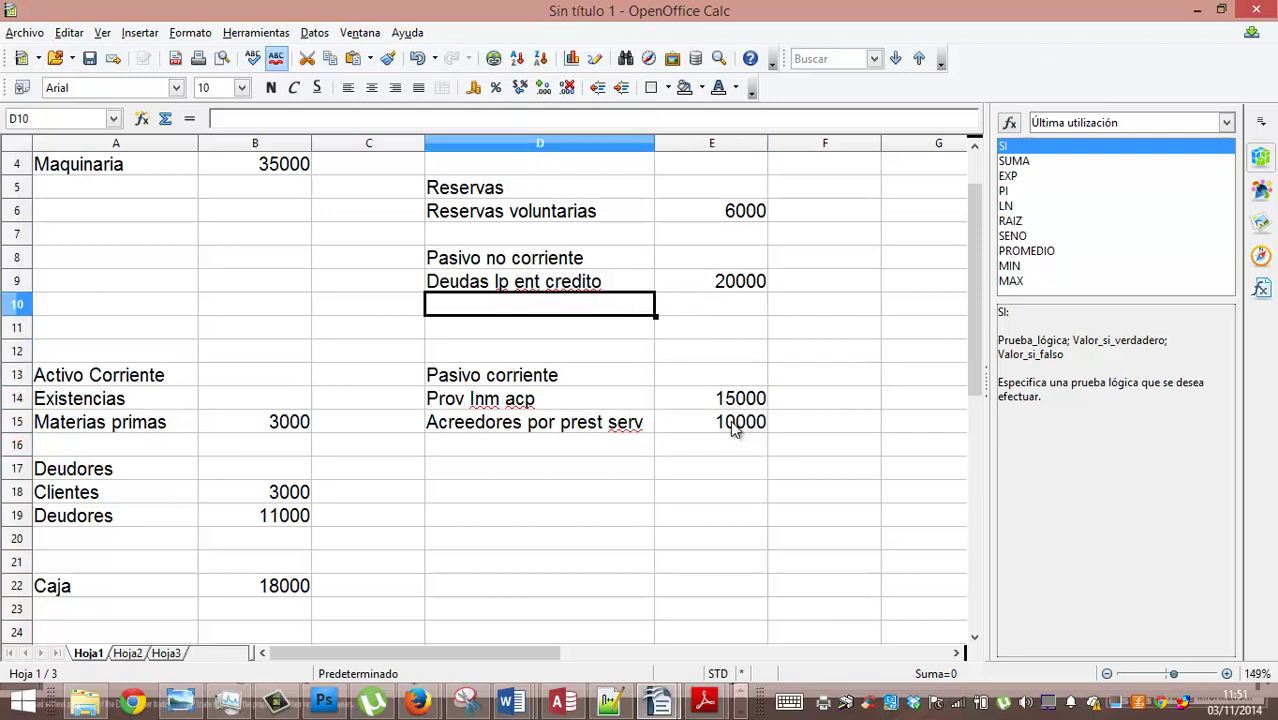
{"action": "type", "text": "Prov inm alp"}
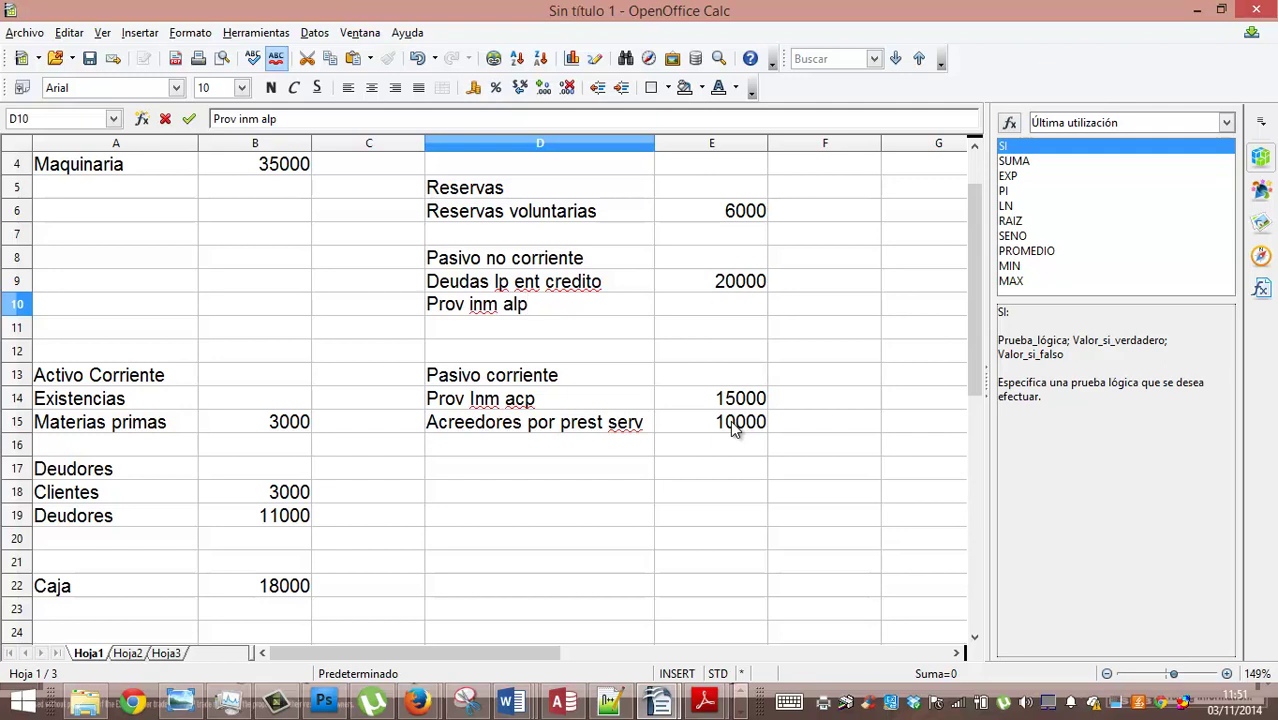
{"action": "key", "text": "Tab"}
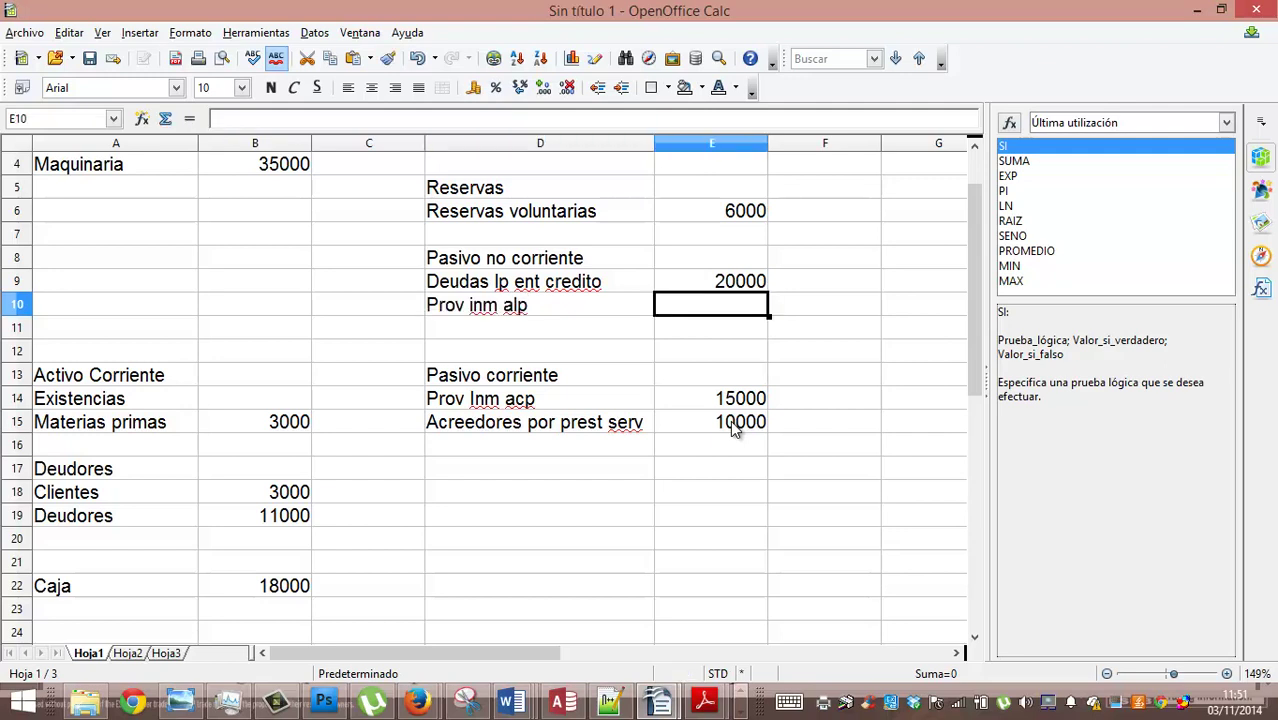
{"action": "type", "text": "11000"}
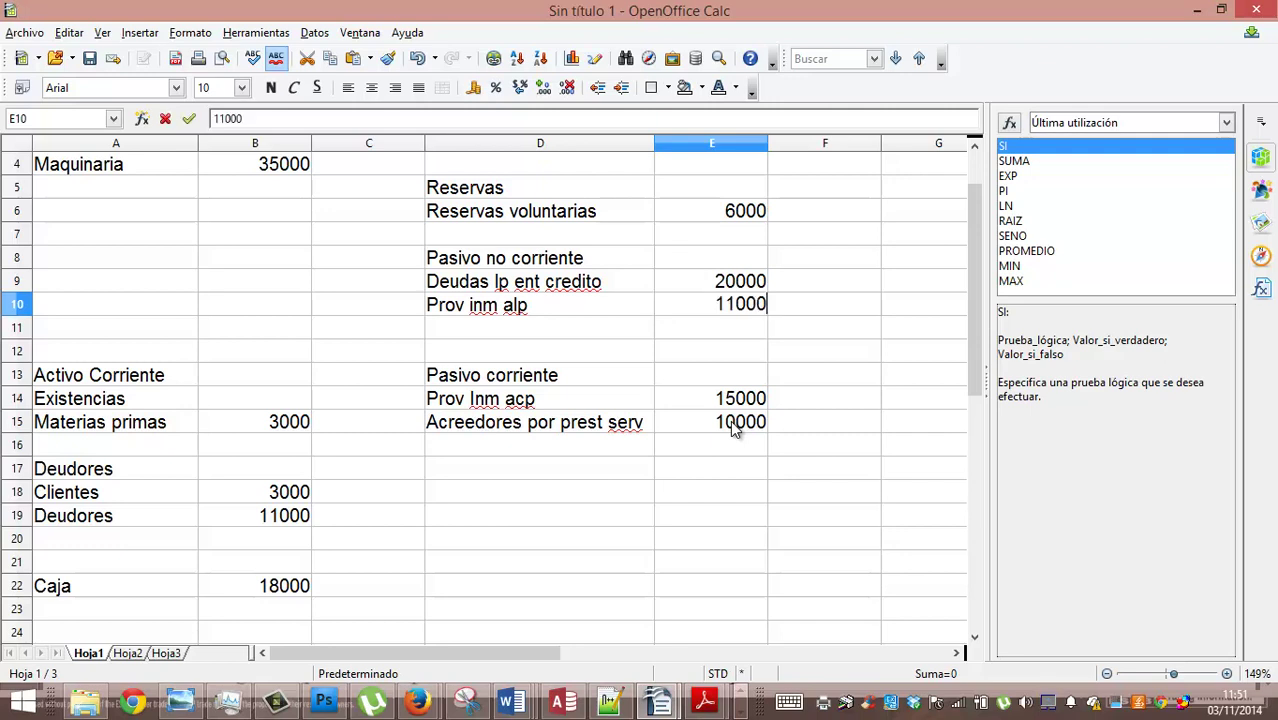
{"action": "key", "text": "Return"}
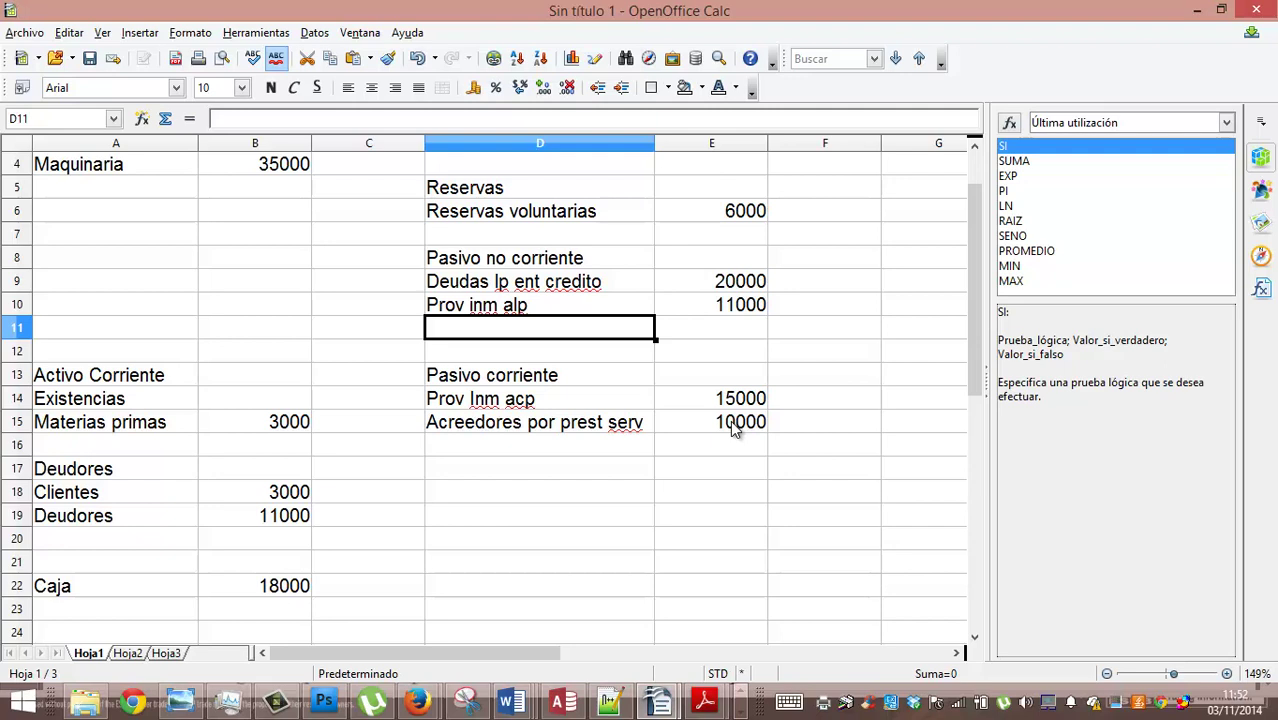
Enter the account name "Elementos de transporte" in cell A5, directly below Maquinaria
{"action": "key", "text": "Up"}
{"action": "key", "text": "Up"}
{"action": "key", "text": "Up"}
{"action": "key", "text": "Up"}
{"action": "key", "text": "Up"}
{"action": "key", "text": "Up"}
{"action": "key", "text": "Up"}
{"action": "key", "text": "Up"}
{"action": "key", "text": "Up"}
{"action": "key", "text": "Up"}
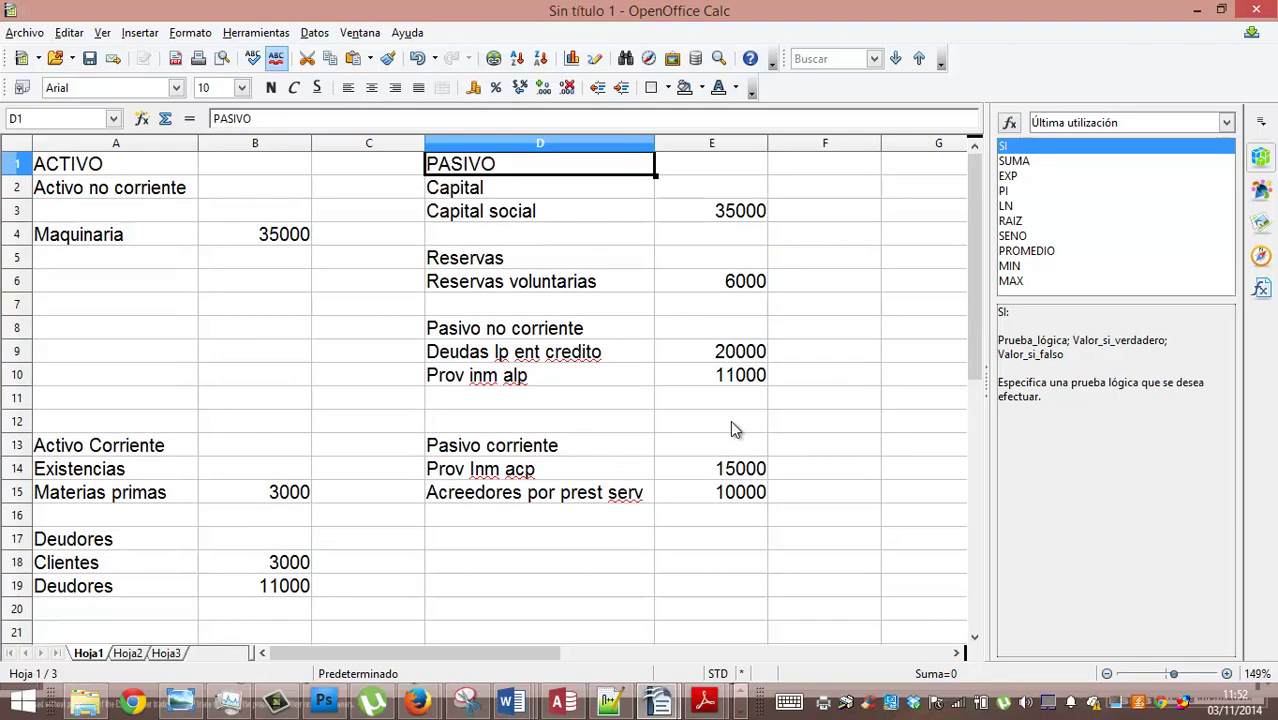
{"action": "key", "text": "Left"}
{"action": "key", "text": "Left"}
{"action": "key", "text": "Left"}
{"action": "key", "text": "Down"}
{"action": "key", "text": "Down"}
{"action": "key", "text": "Down"}
{"action": "key", "text": "Down"}
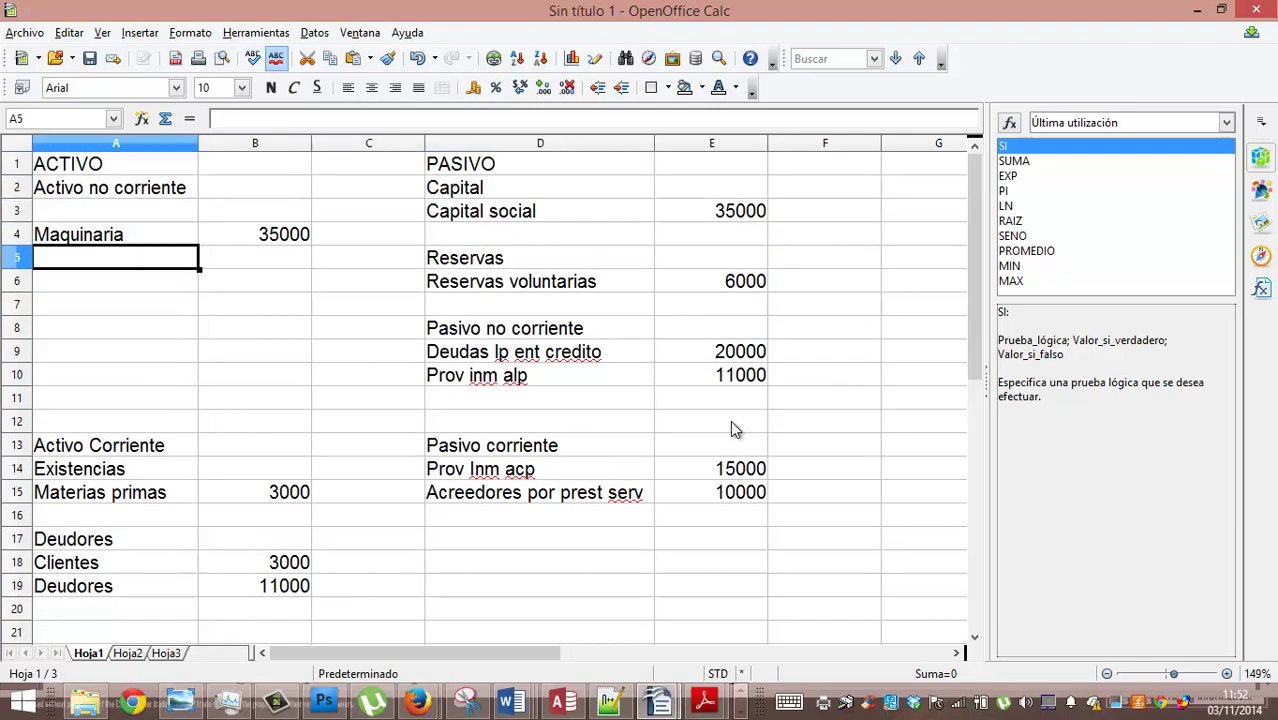
{"action": "type", "text": "Eleme"}
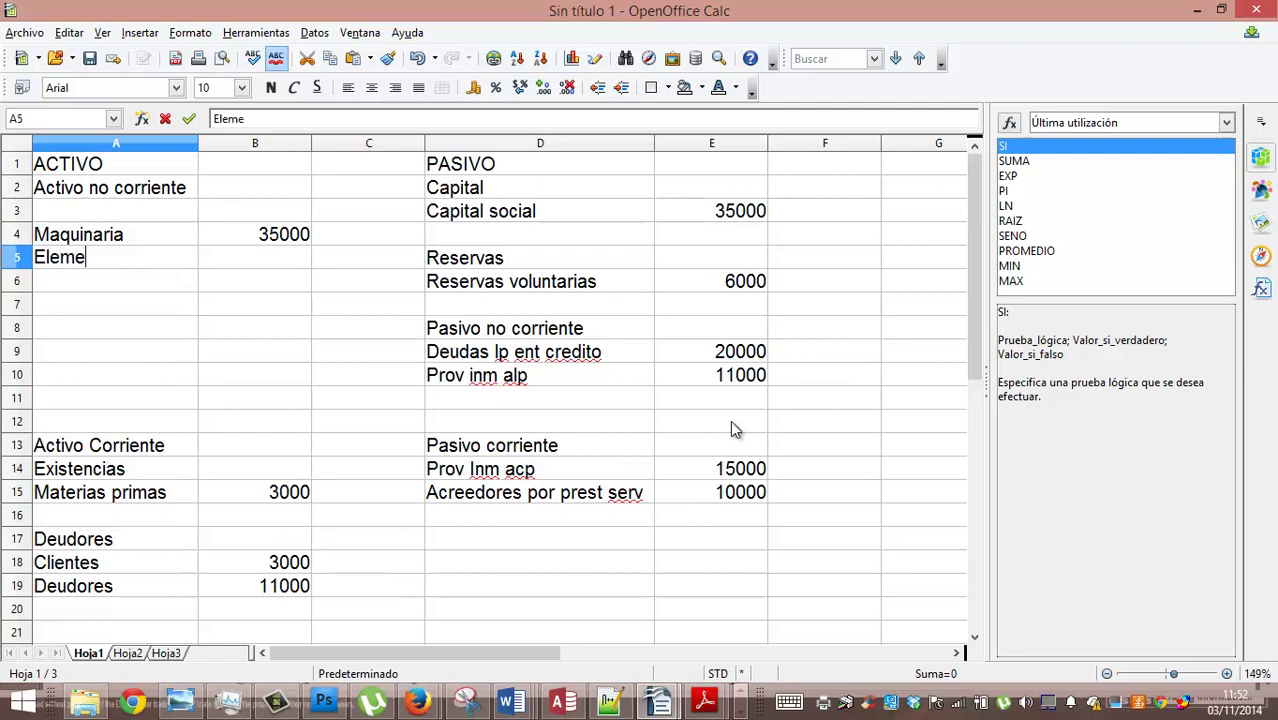
{"action": "type", "text": "ntos de traspo"}
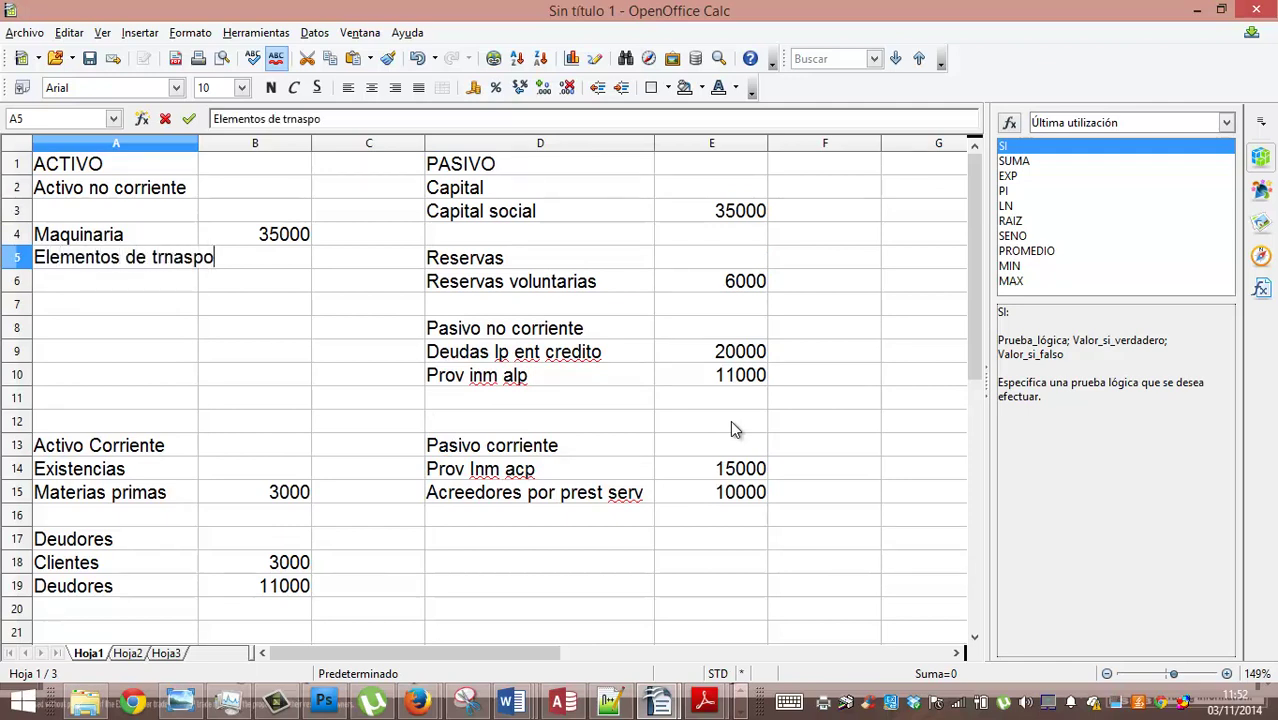
{"action": "key", "text": "BackSpace"}
{"action": "key", "text": "BackSpace"}
{"action": "key", "text": "BackSpace"}
{"action": "key", "text": "BackSpace"}
{"action": "type", "text": "ansporte"}
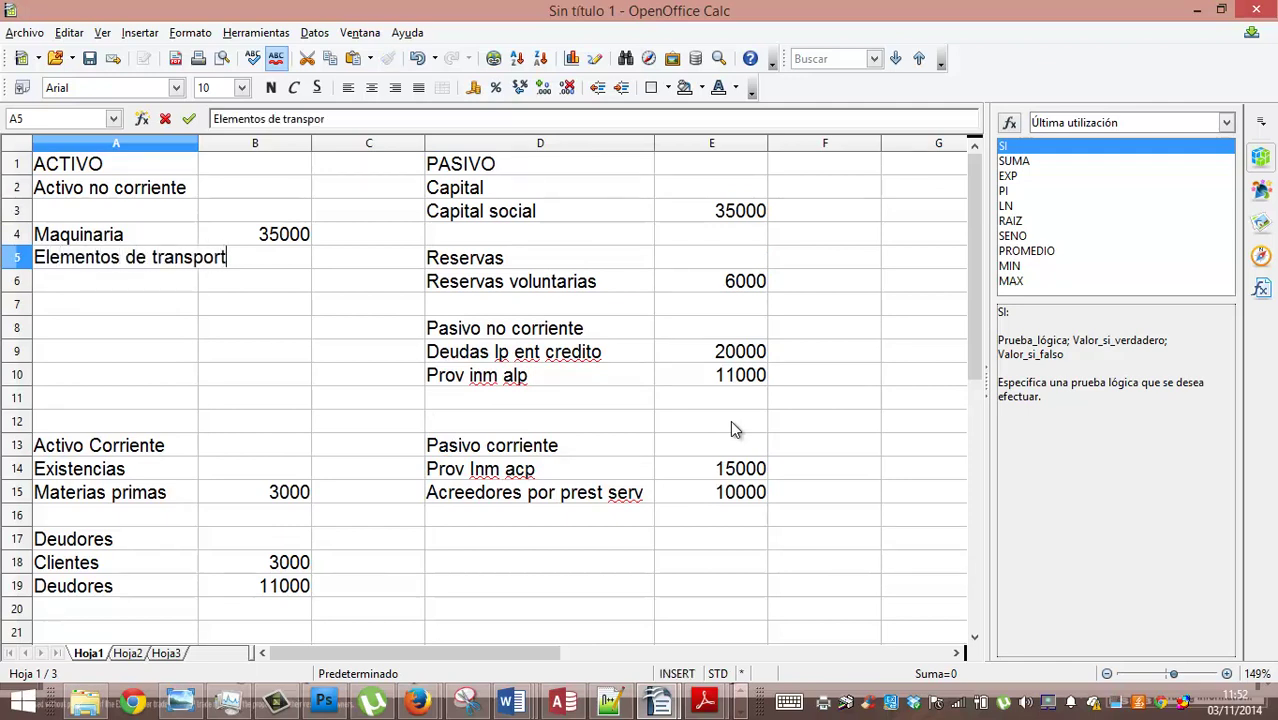
Enter the amount 42000 in cell B5 for Elementos de transporte and fit column A's width to its contents
{"action": "key", "text": "Tab"}
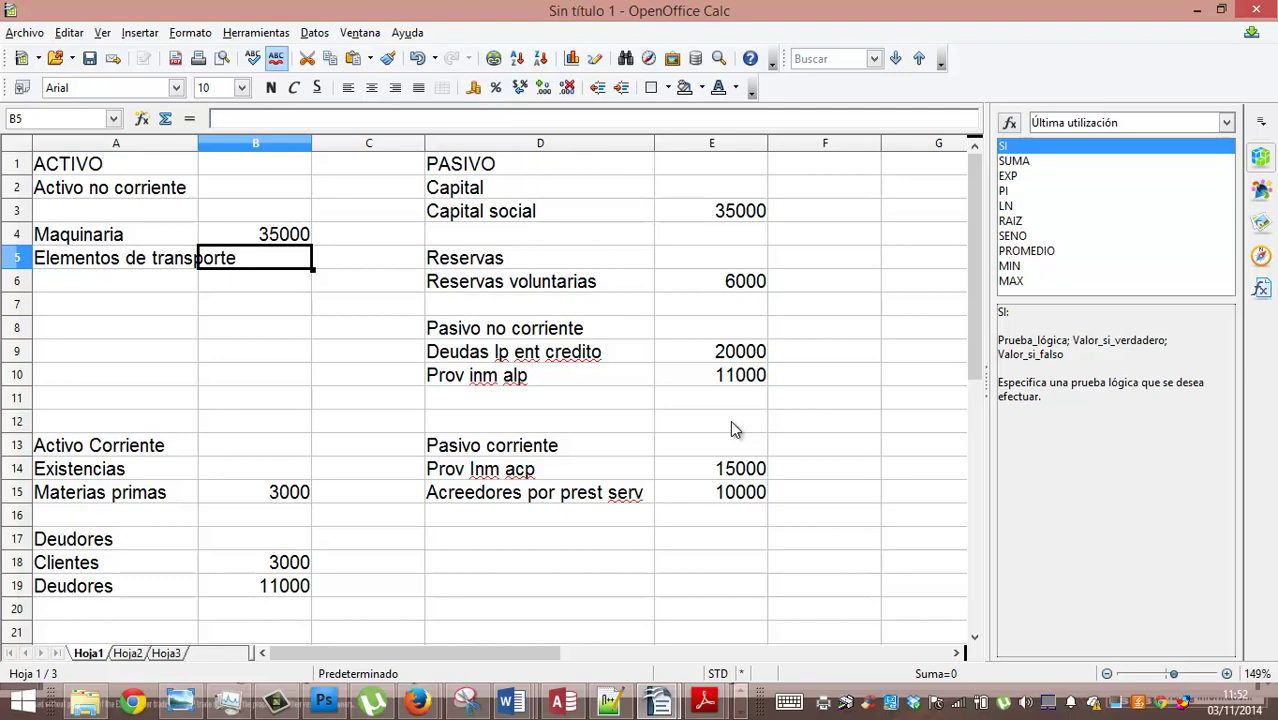
{"action": "type", "text": "42000"}
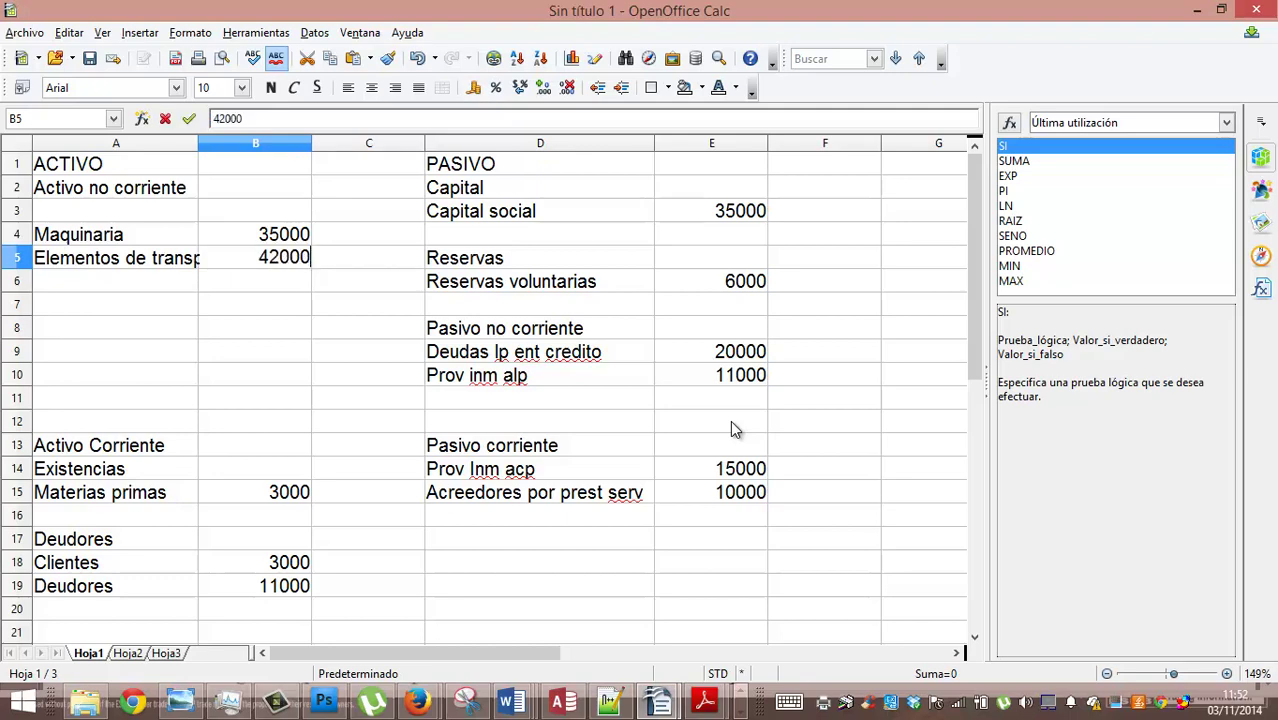
{"action": "key", "text": "Return"}
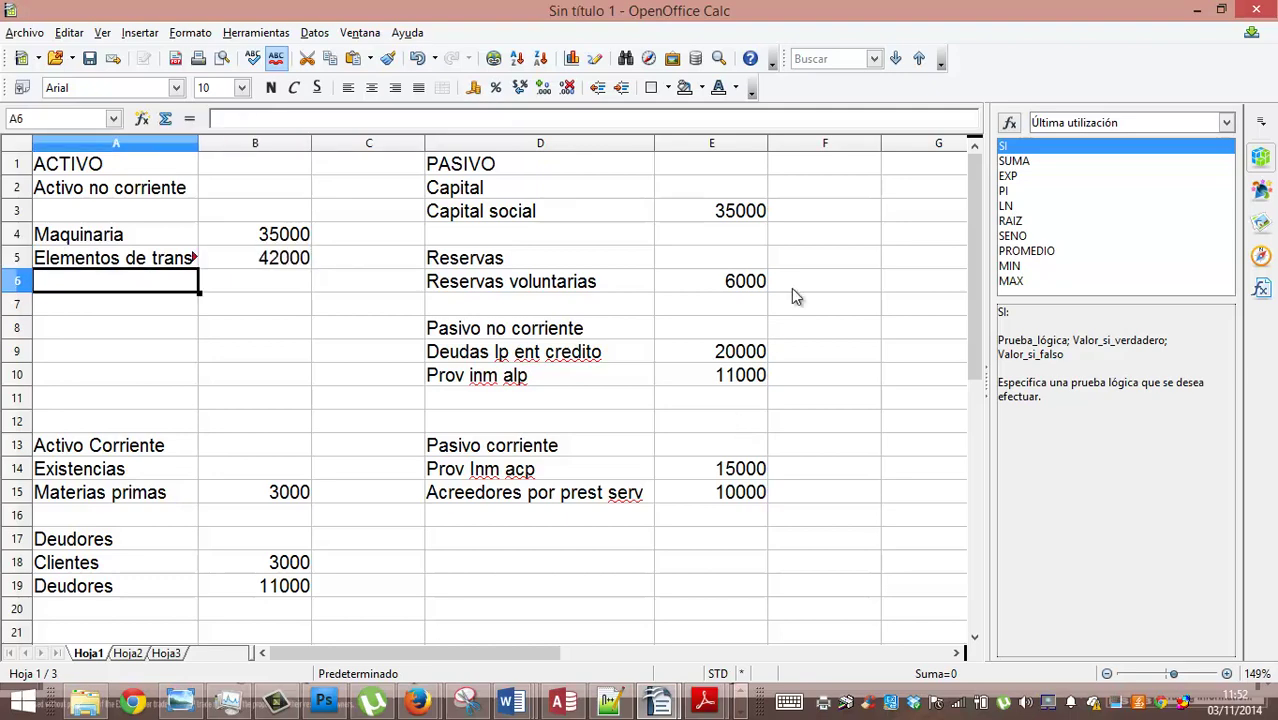
{"action": "double_click", "coordinate": [198, 143]}
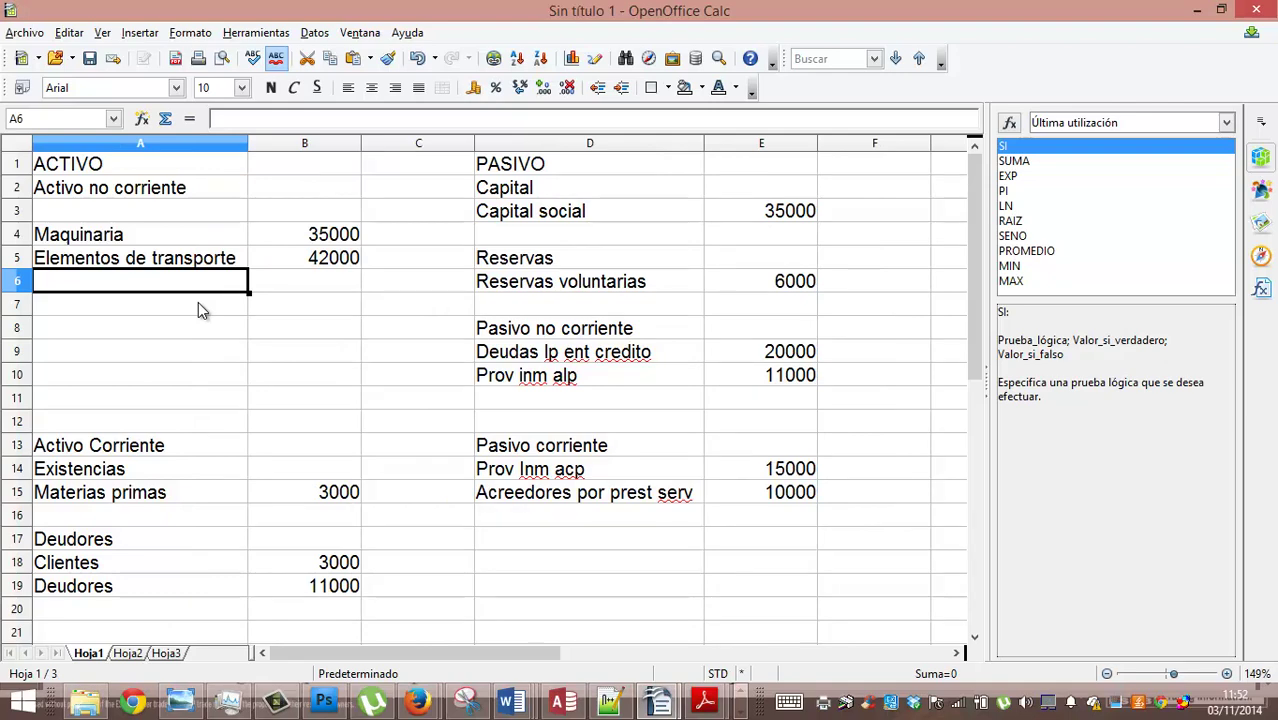
Enter the subheading "Inmovilizado material" in cell A3, between Activo no corriente and Maquinaria
{"action": "key", "text": "Up"}
{"action": "key", "text": "Up"}
{"action": "key", "text": "Up"}
{"action": "key", "text": "Down"}
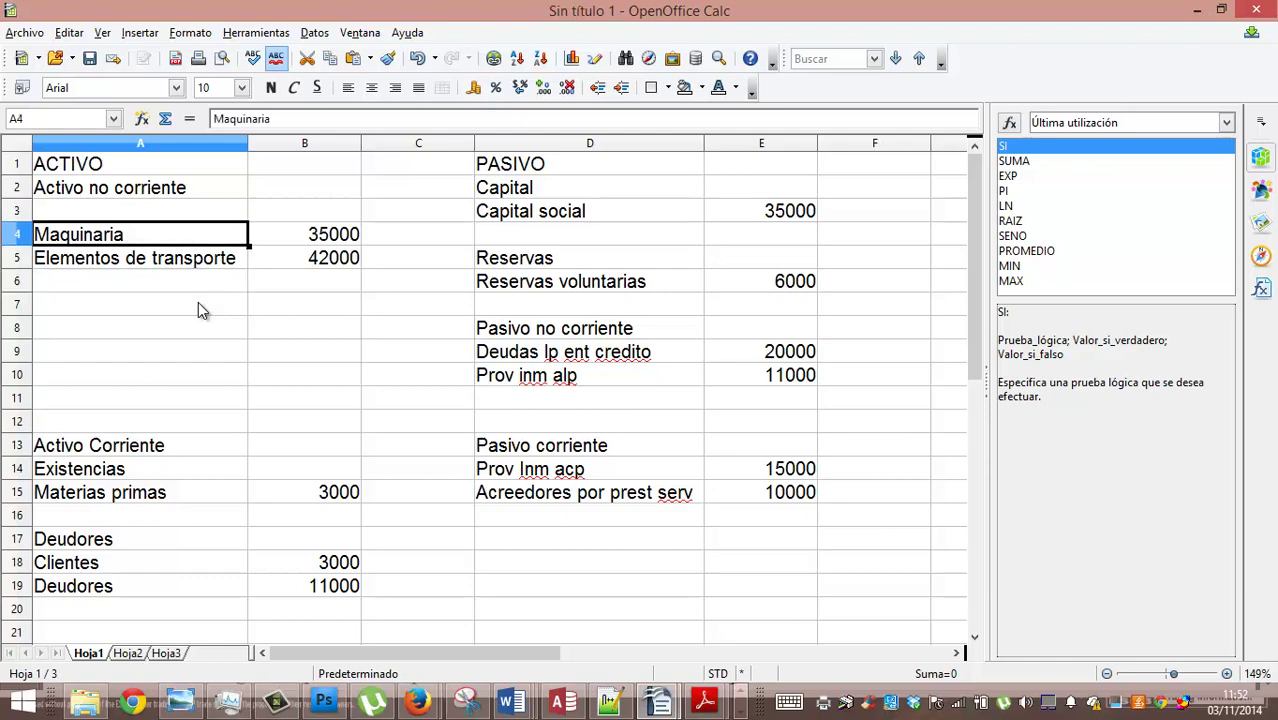
{"action": "key", "text": "Up"}
{"action": "type", "text": "Inmovili"}
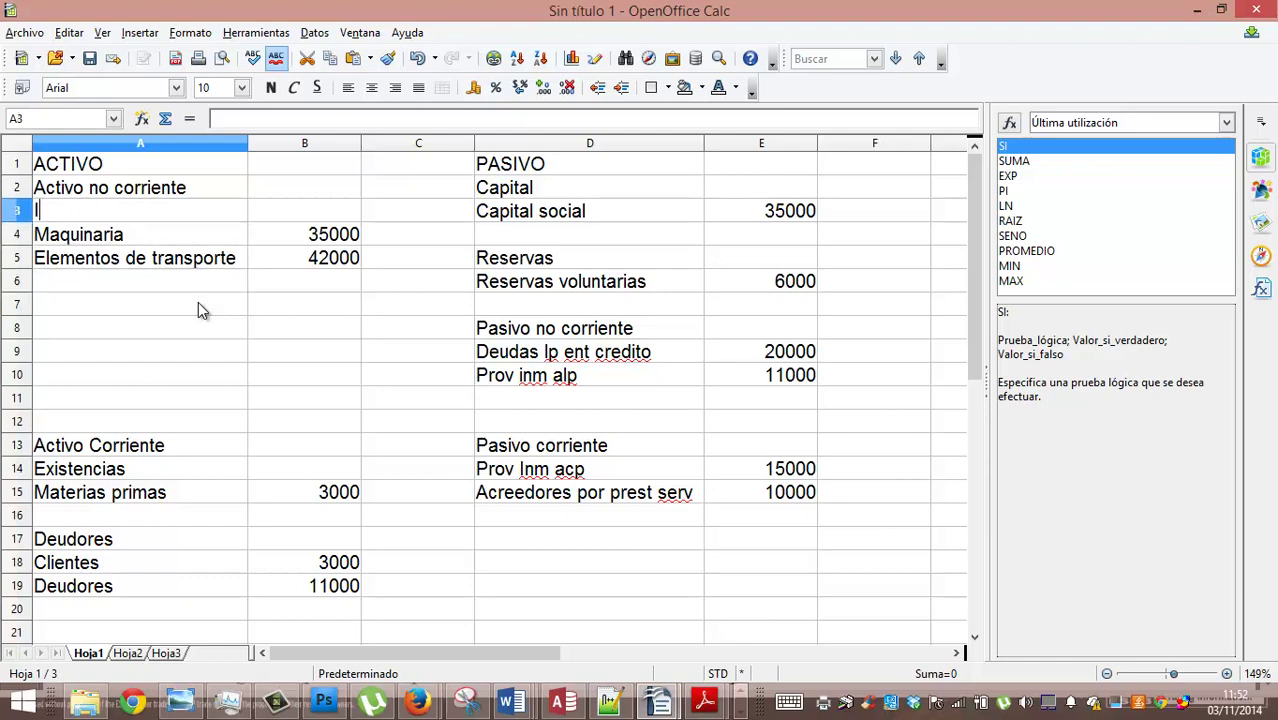
{"action": "type", "text": "zado material"}
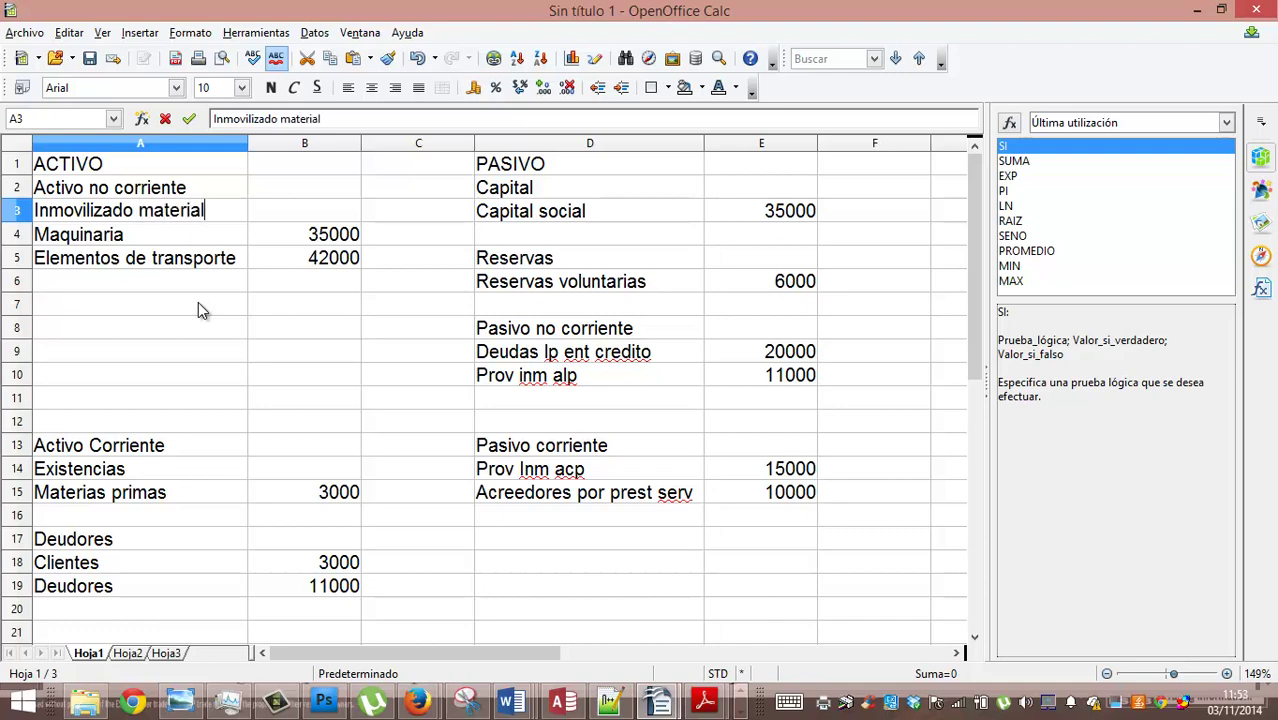
{"action": "key", "text": "Return"}
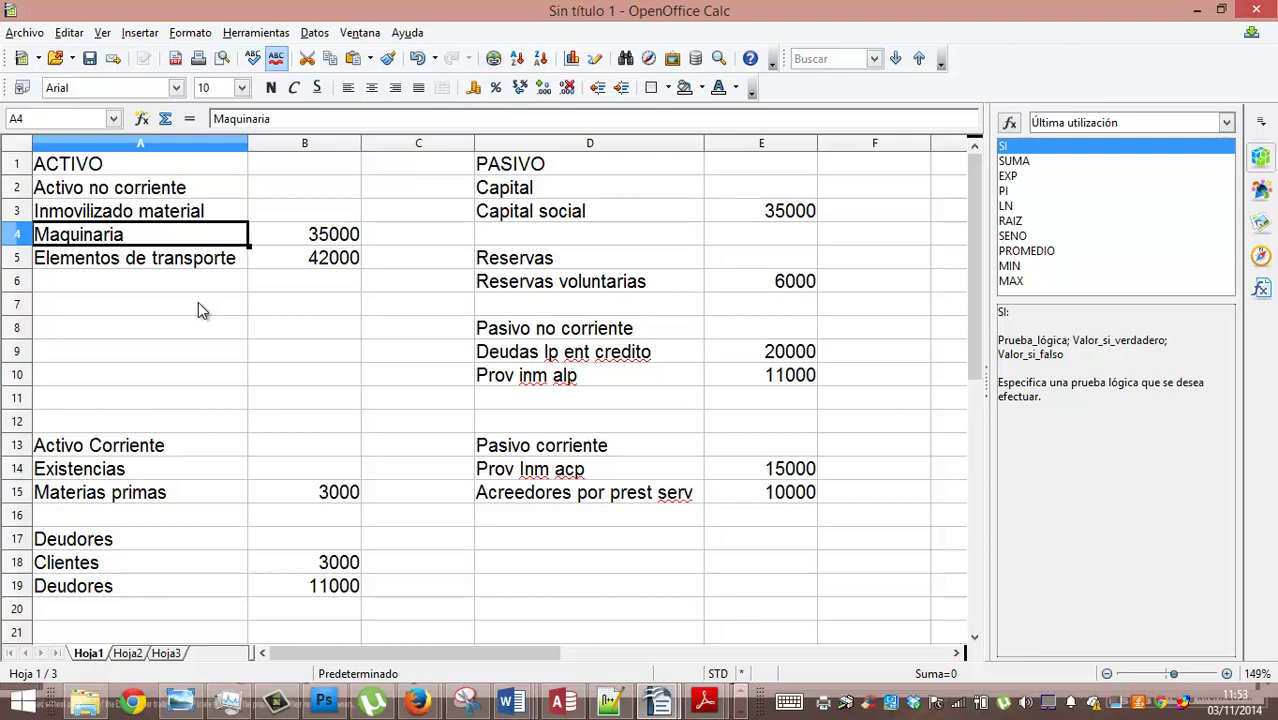
Enter the account name "Deudas acp" in cell D16, directly below Acreedores por prest serv
{"action": "key", "text": "Down"}
{"action": "key", "text": "Down"}
{"action": "key", "text": "Down"}
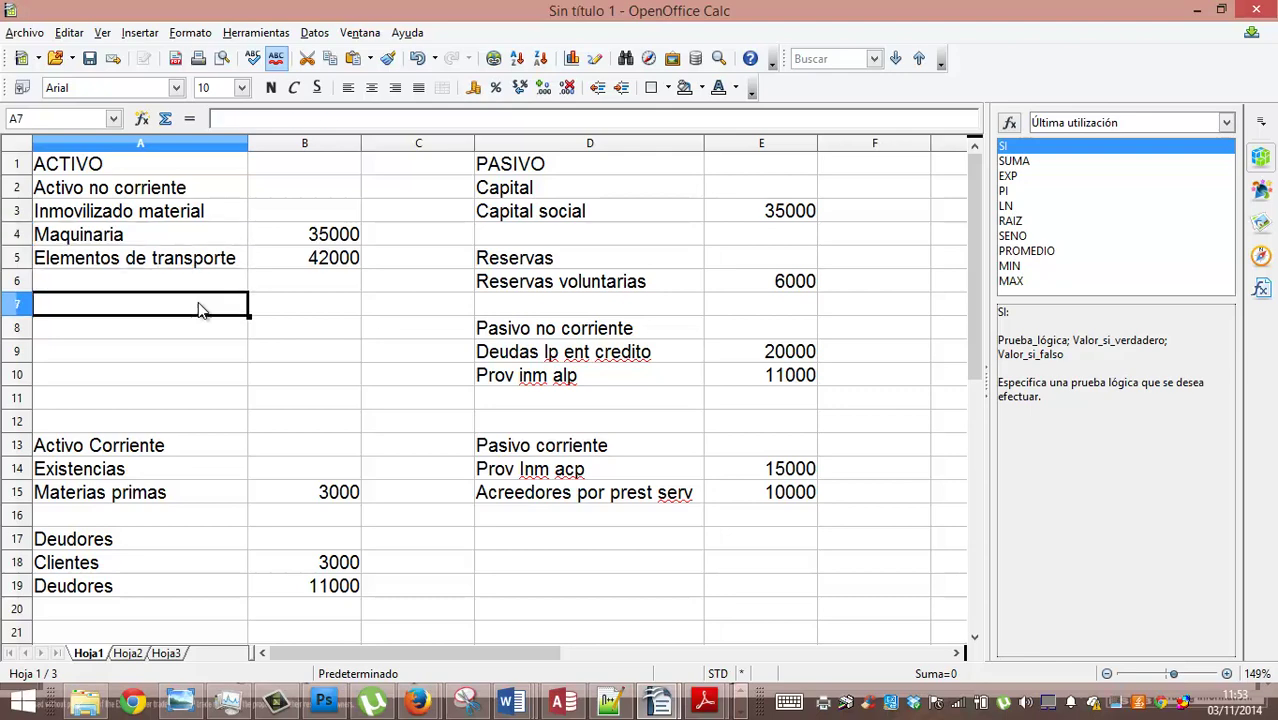
{"action": "key", "text": "Down"}
{"action": "key", "text": "Down"}
{"action": "key", "text": "Down"}
{"action": "key", "text": "Down"}
{"action": "key", "text": "Right"}
{"action": "key", "text": "Right"}
{"action": "key", "text": "Right"}
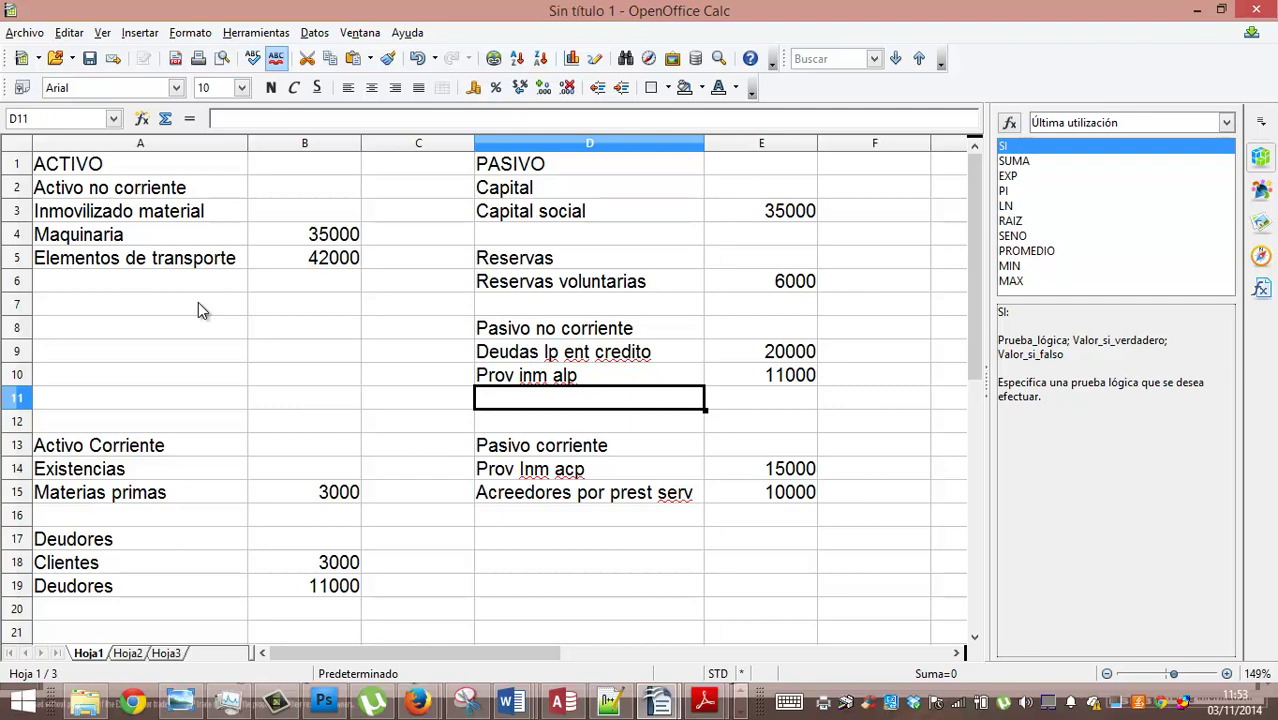
{"action": "key", "text": "Down"}
{"action": "key", "text": "Down"}
{"action": "key", "text": "Down"}
{"action": "key", "text": "Down"}
{"action": "key", "text": "Down"}
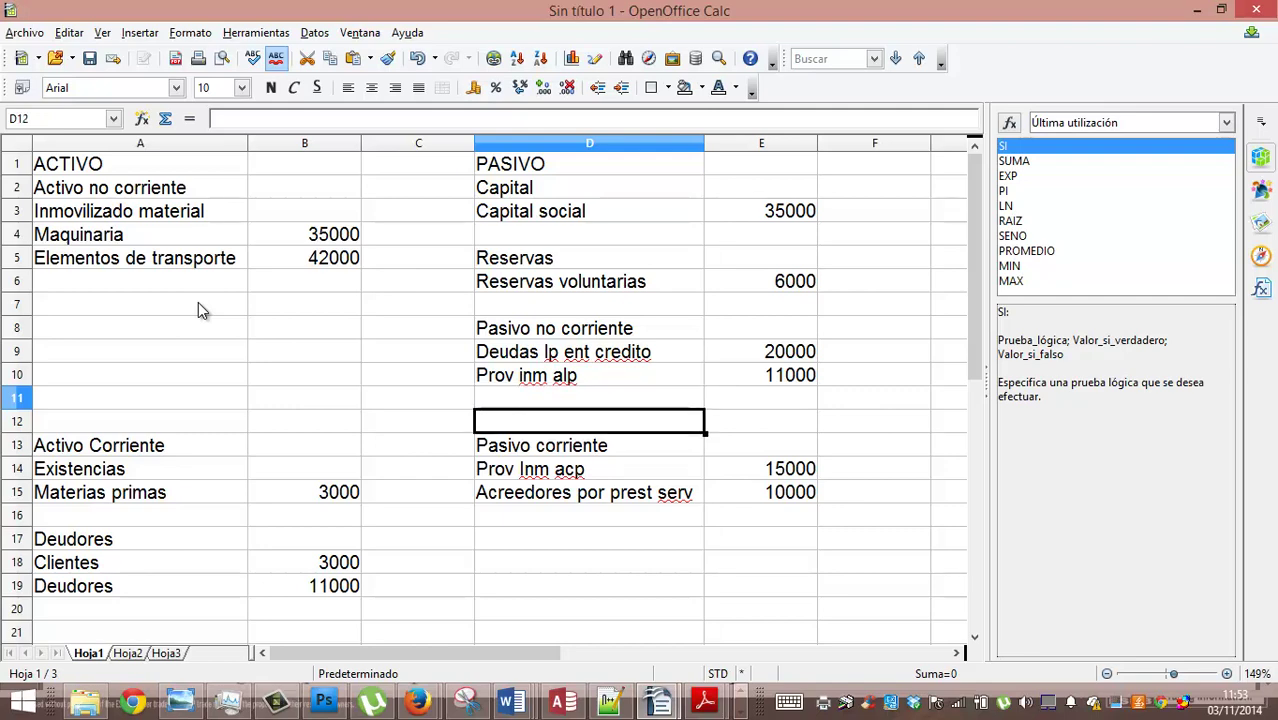
{"action": "type", "text": "deud"}
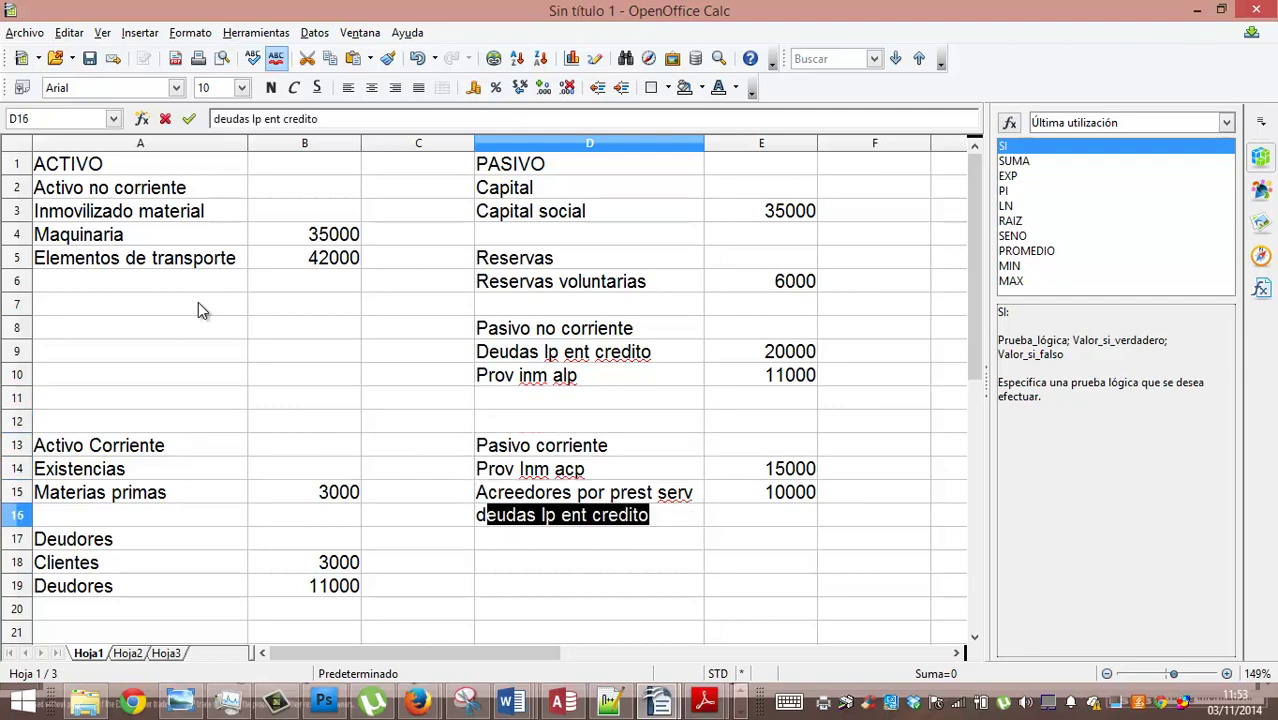
{"action": "key", "text": "BackSpace"}
{"action": "key", "text": "BackSpace"}
{"action": "key", "text": "BackSpace"}
{"action": "key", "text": "BackSpace"}
{"action": "key", "text": "BackSpace"}
{"action": "type", "text": "d"}
{"action": "key", "text": "BackSpace"}
{"action": "key", "text": "BackSpace"}
{"action": "type", "text": "De"}
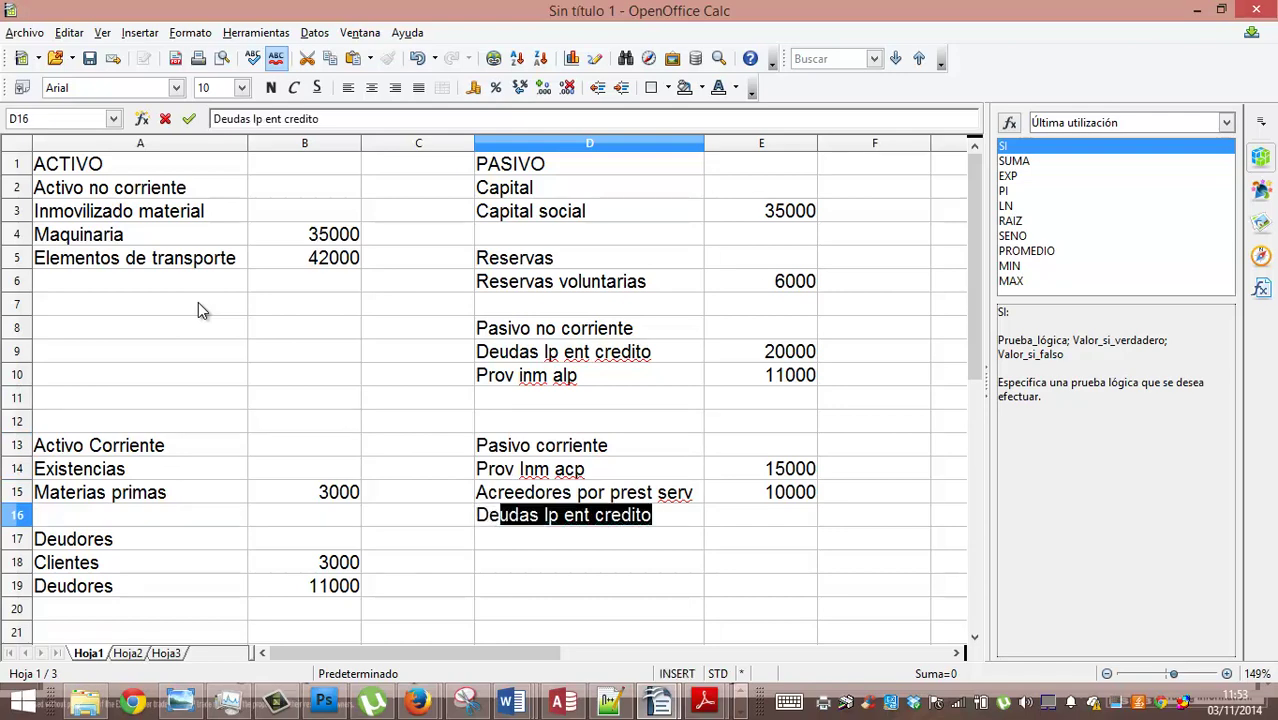
{"action": "type", "text": "udas acp"}
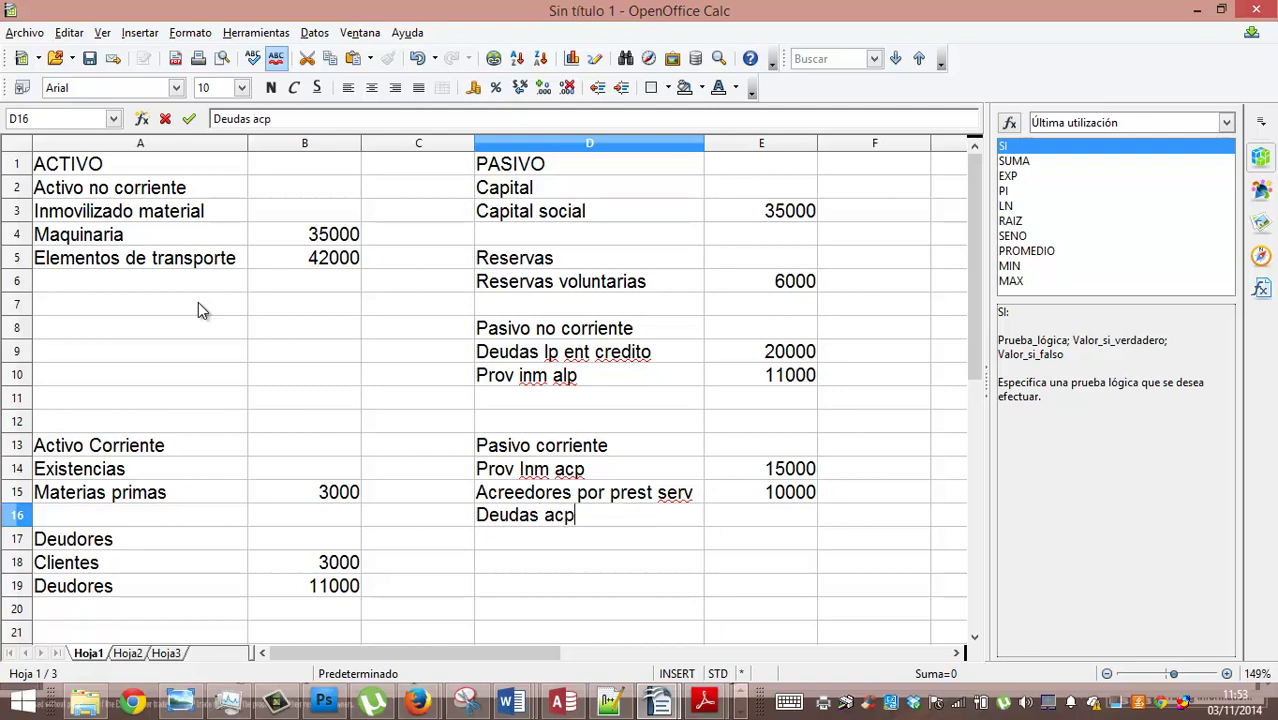
Enter the amount 10000 in cell E16 for the account Deudas acp
{"action": "key", "text": "Tab"}
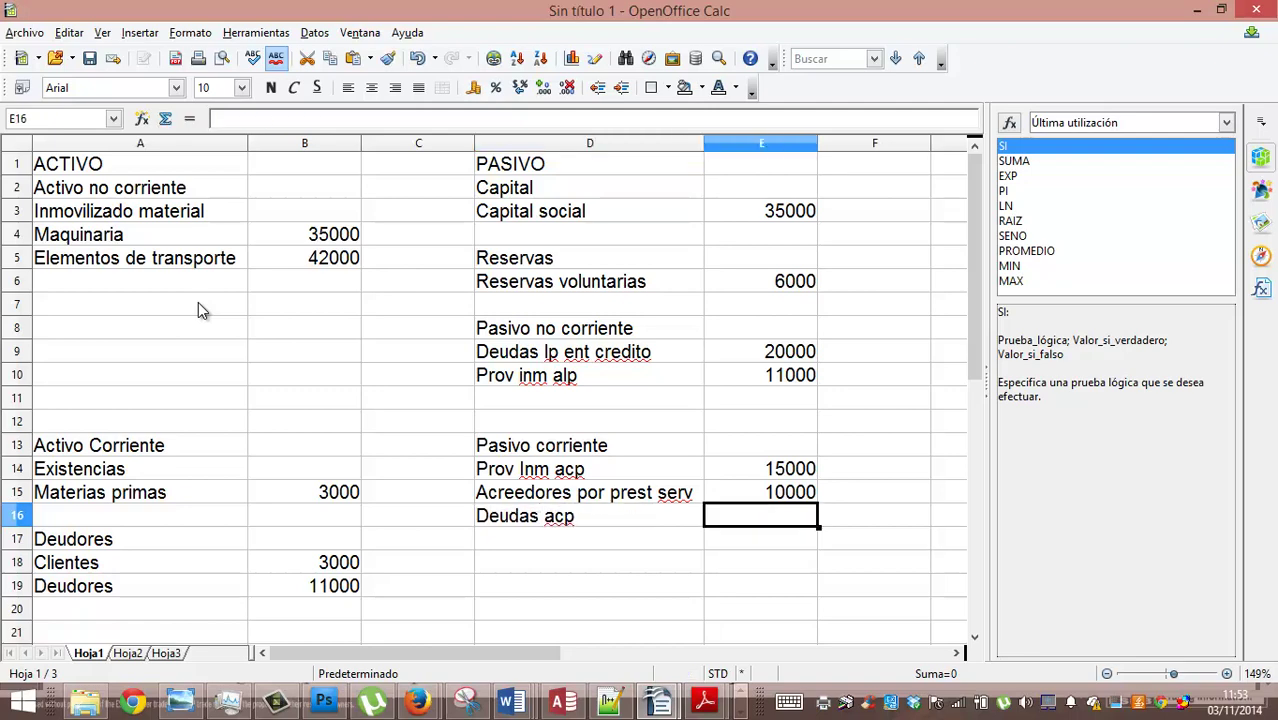
{"action": "type", "text": "10000"}
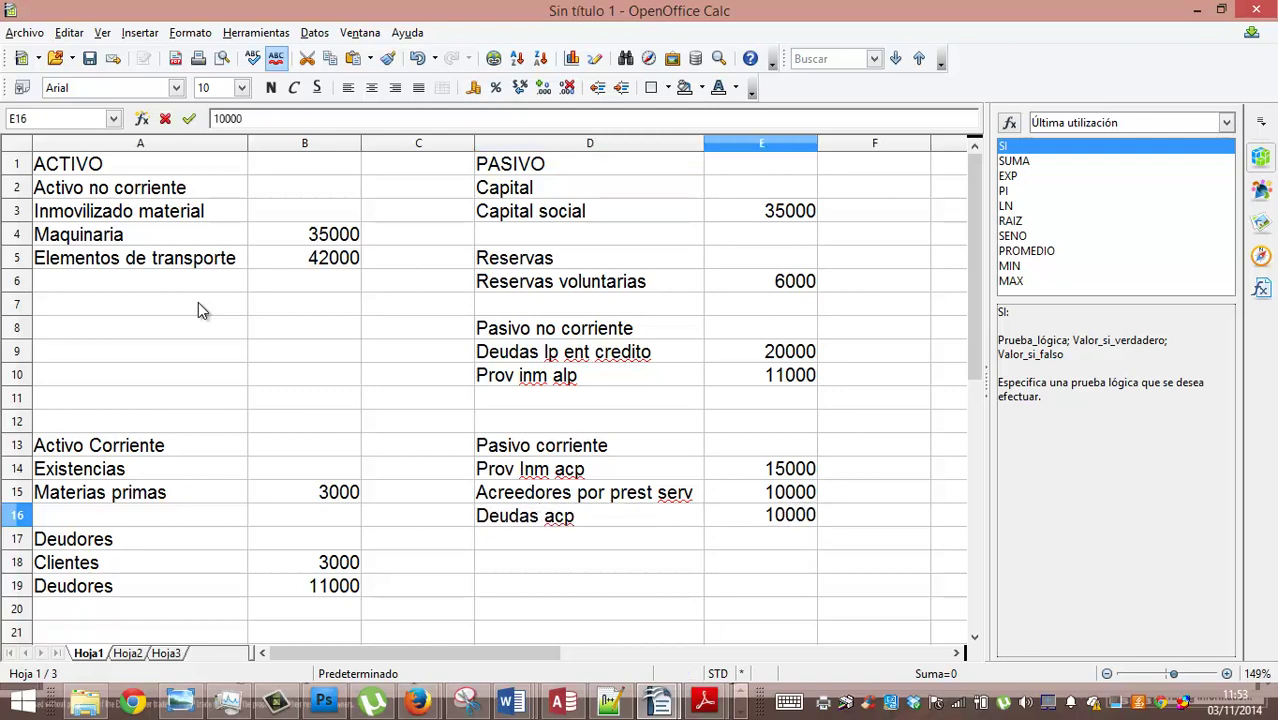
{"action": "key", "text": "Return"}
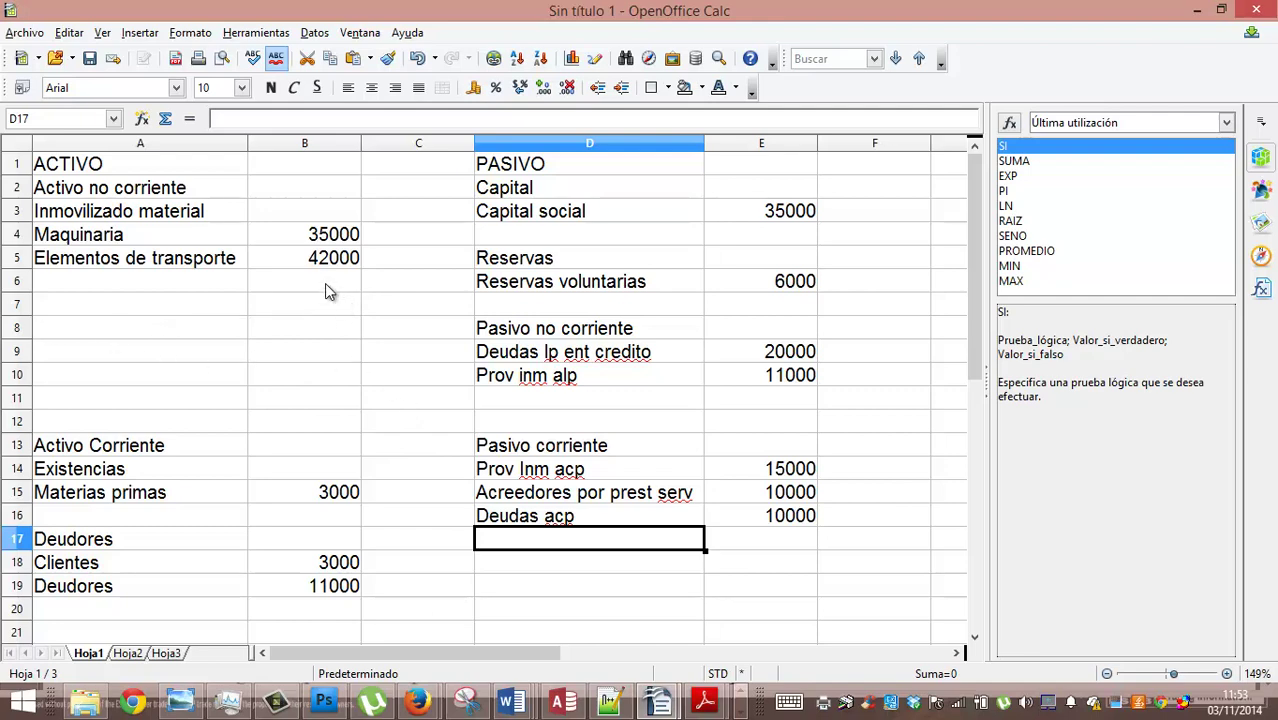
Apply the euro currency format to the asset amounts in B4:B19 and the liability-side amounts in E3:E16
{"action": "left_click_drag", "start_coordinate": [330, 238], "coordinate": [320, 588]}
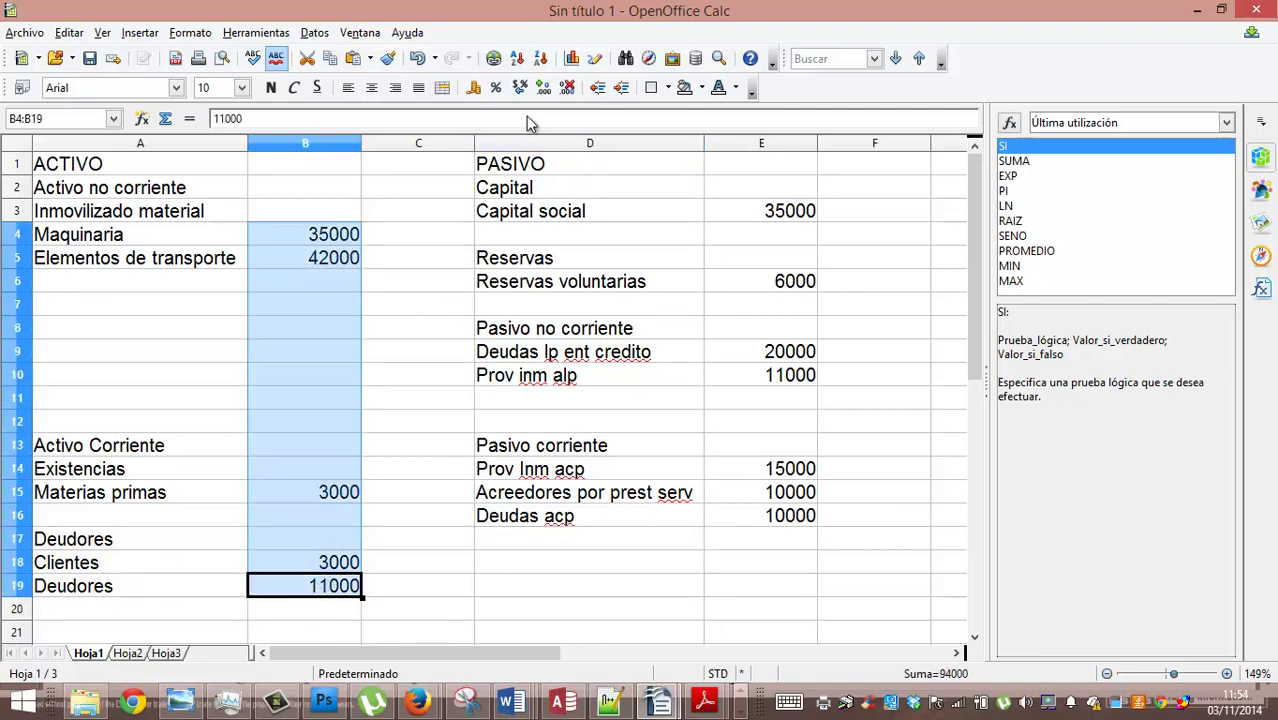
{"action": "left_click", "coordinate": [470, 87]}
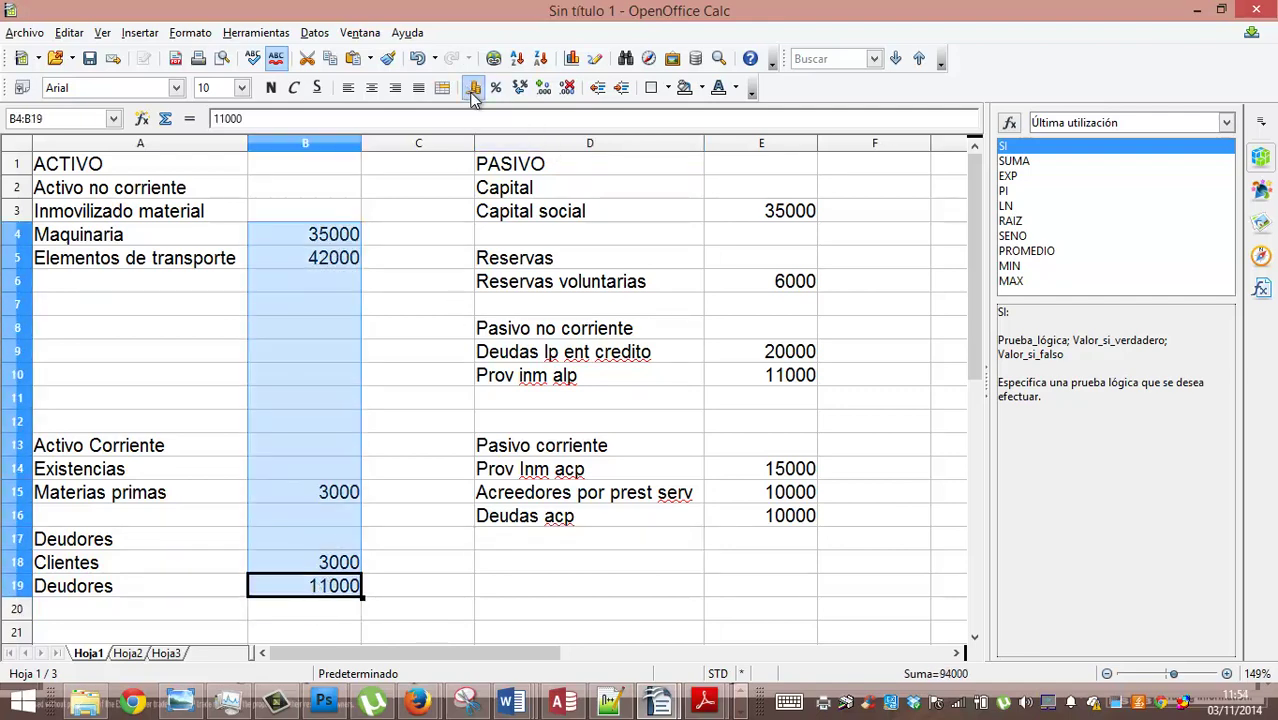
{"action": "left_click", "coordinate": [796, 212]}
{"action": "left_click_drag", "start_coordinate": [793, 300], "coordinate": [790, 514]}
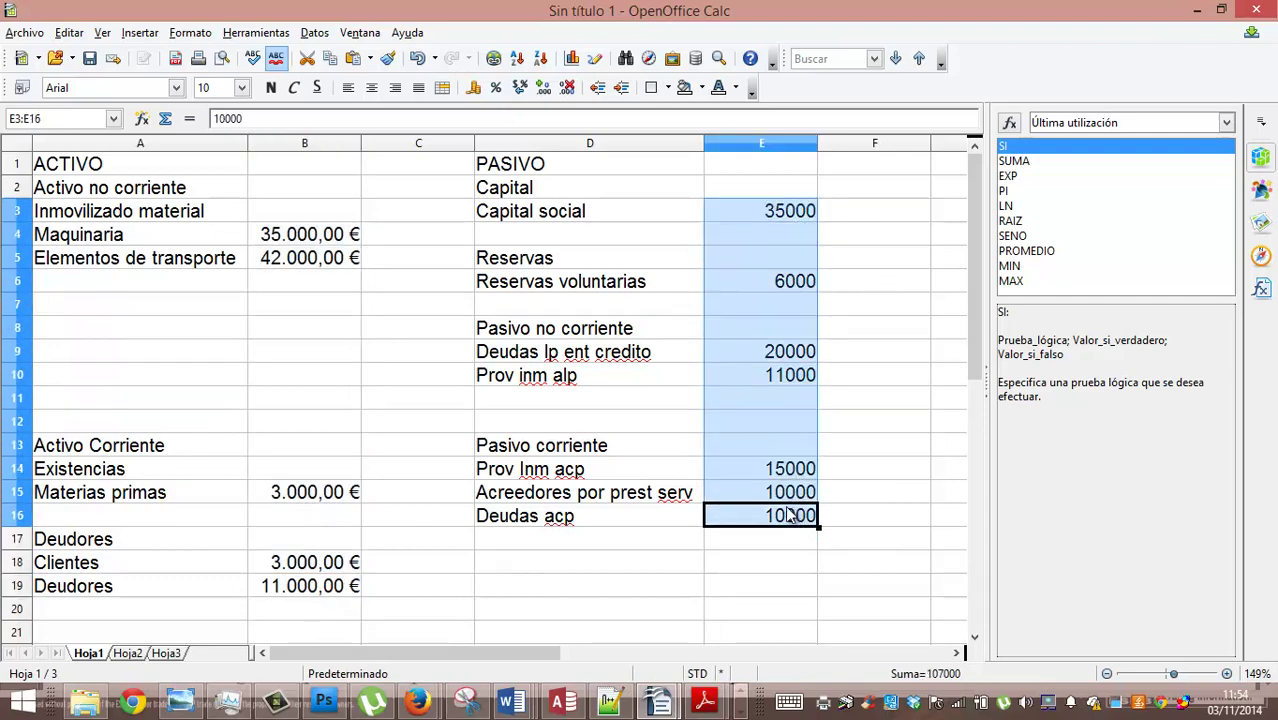
{"action": "left_click", "coordinate": [470, 87]}
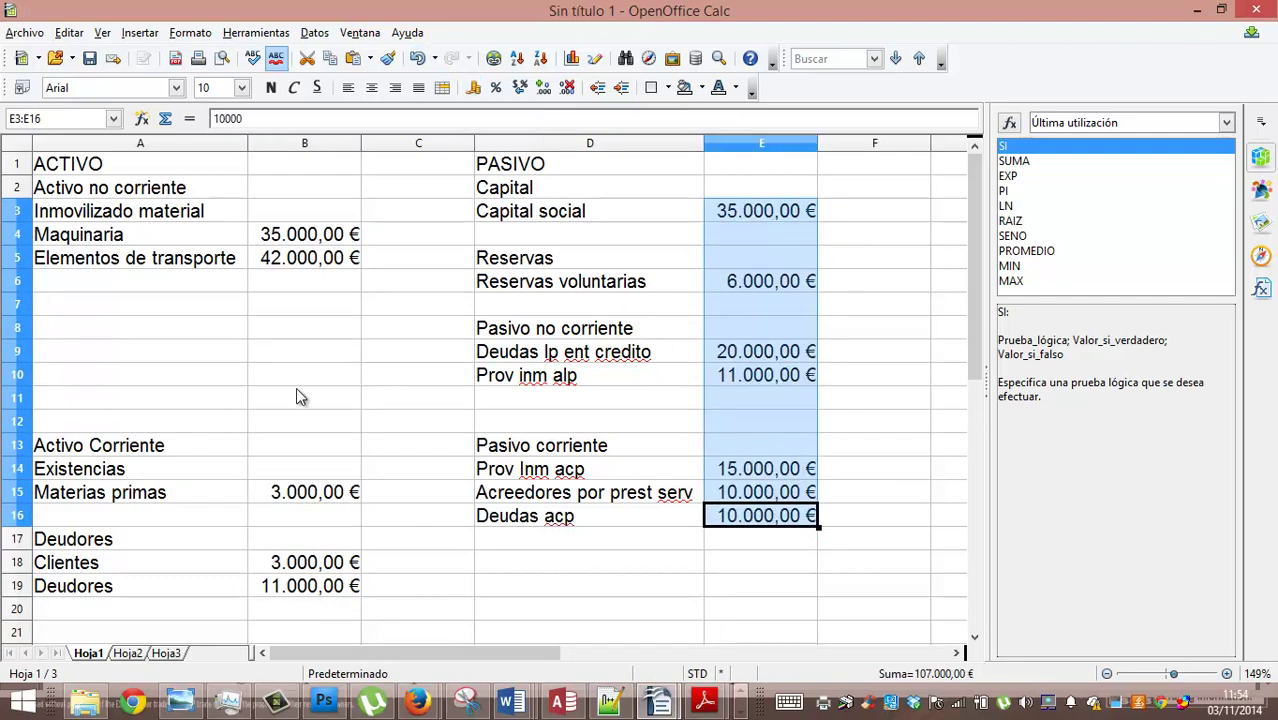
Apply the euro currency format to the Caja amount in cell B22
{"action": "left_click", "coordinate": [314, 286]}
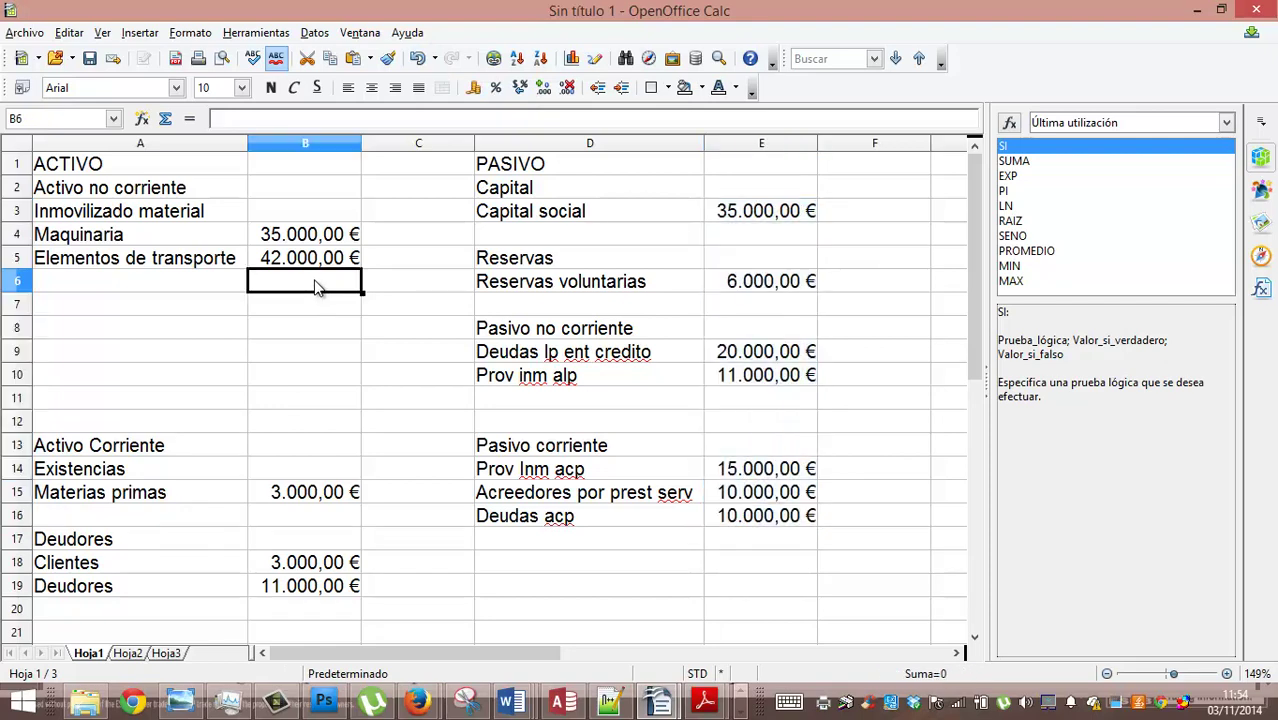
{"action": "key", "text": "Down"}
{"action": "key", "text": "Down"}
{"action": "key", "text": "Down"}
{"action": "key", "text": "Down"}
{"action": "key", "text": "Down"}
{"action": "key", "text": "Down"}
{"action": "key", "text": "Down"}
{"action": "key", "text": "Down"}
{"action": "key", "text": "Down"}
{"action": "key", "text": "Down"}
{"action": "key", "text": "Down"}
{"action": "key", "text": "Down"}
{"action": "key", "text": "Down"}
{"action": "key", "text": "Down"}
{"action": "key", "text": "Down"}
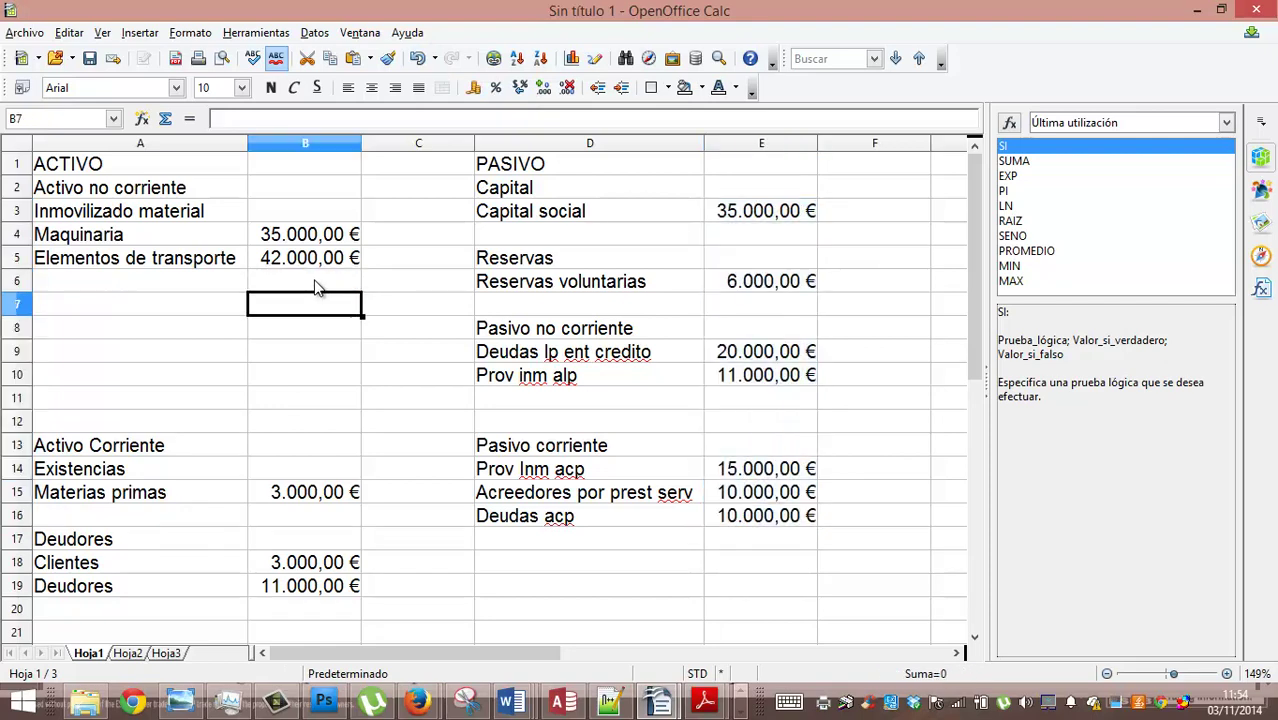
{"action": "key", "text": "Down"}
{"action": "key", "text": "Down"}
{"action": "key", "text": "Down"}
{"action": "key", "text": "Down"}
{"action": "key", "text": "Down"}
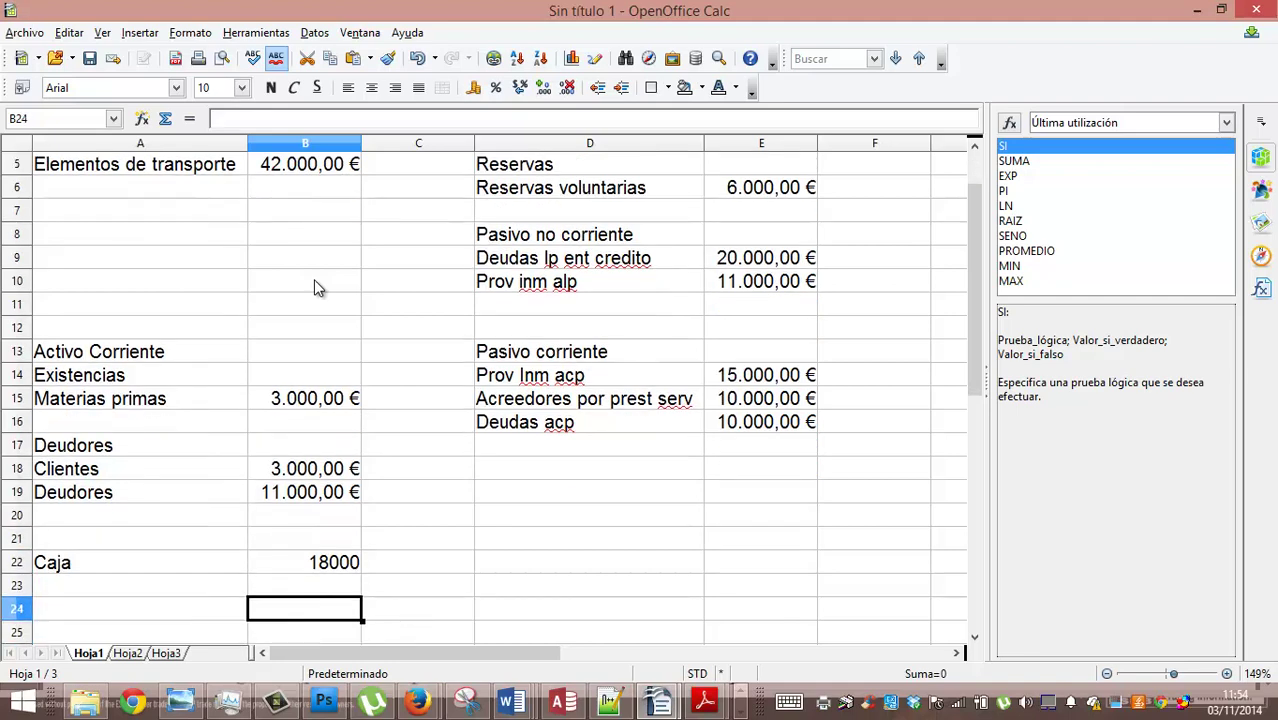
{"action": "key", "text": "Up"}
{"action": "key", "text": "Up"}
{"action": "key", "text": "Up"}
{"action": "key", "text": "Up"}
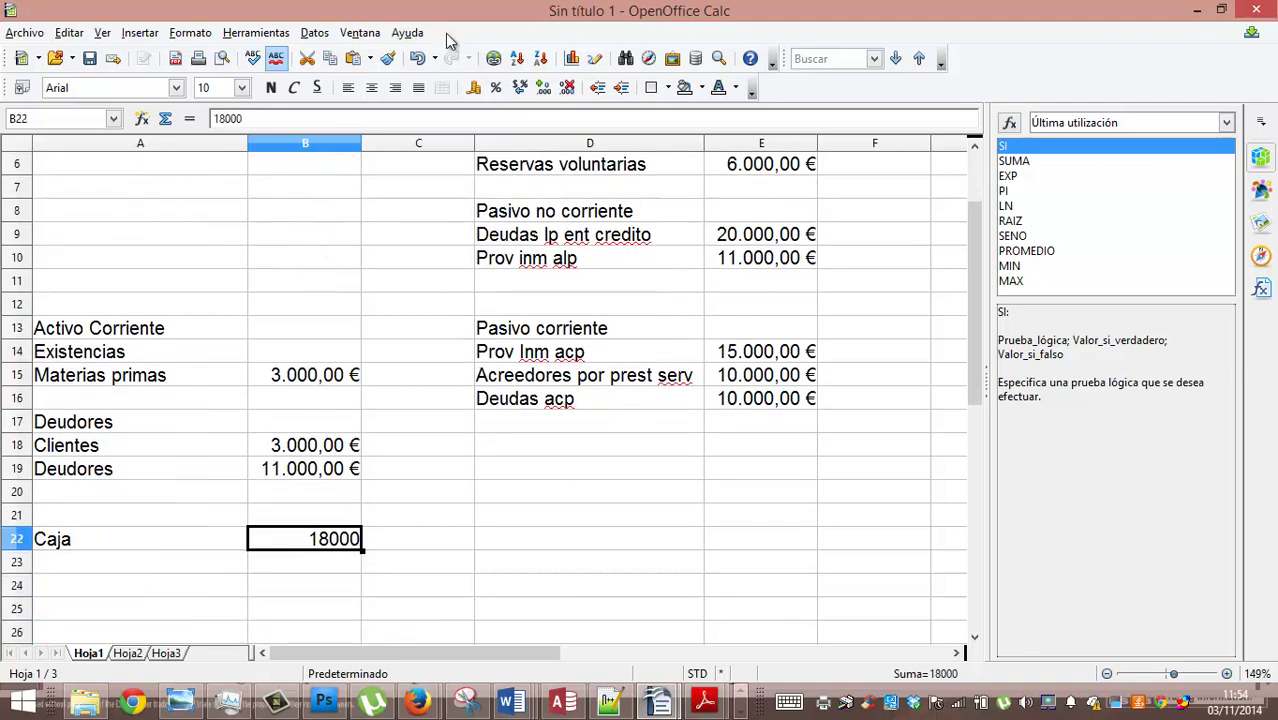
{"action": "left_click", "coordinate": [473, 87]}
Start a SUMA formula in cell B24, two rows below the Caja amount
{"action": "left_click", "coordinate": [283, 588]}
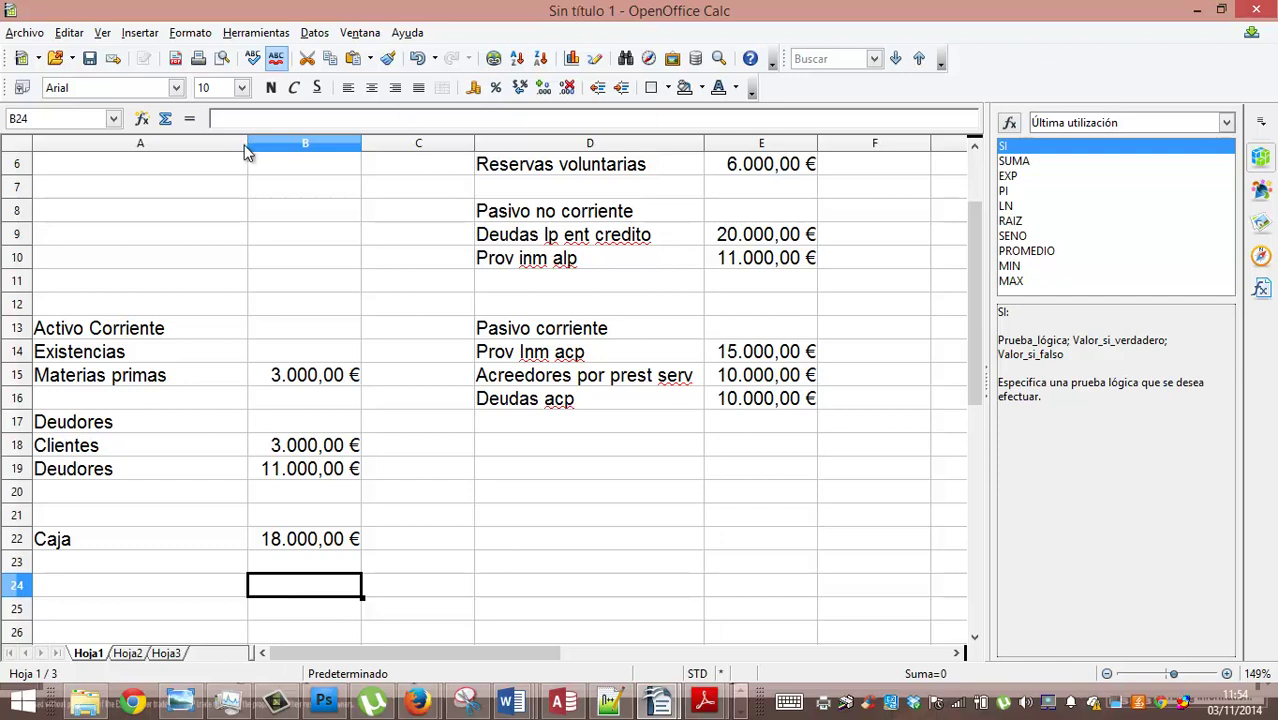
{"action": "left_click", "coordinate": [165, 119]}
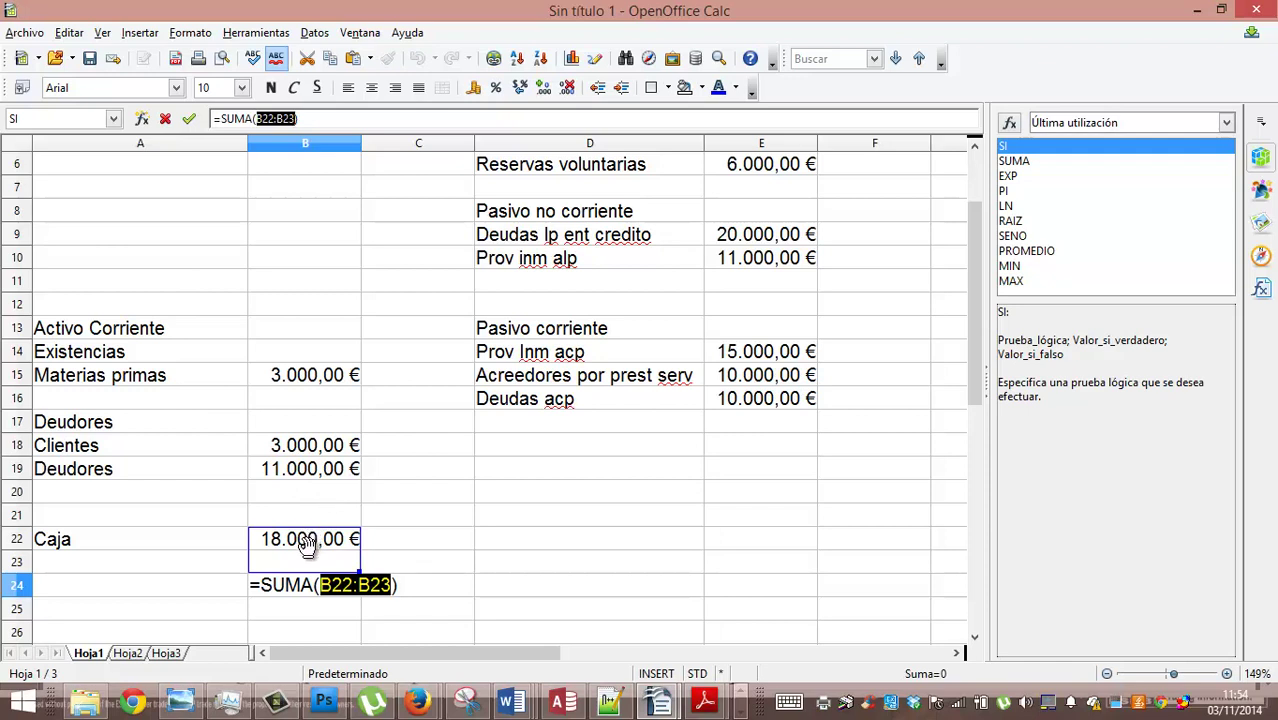
{"action": "left_click_drag", "start_coordinate": [305, 543], "coordinate": [298, 511]}
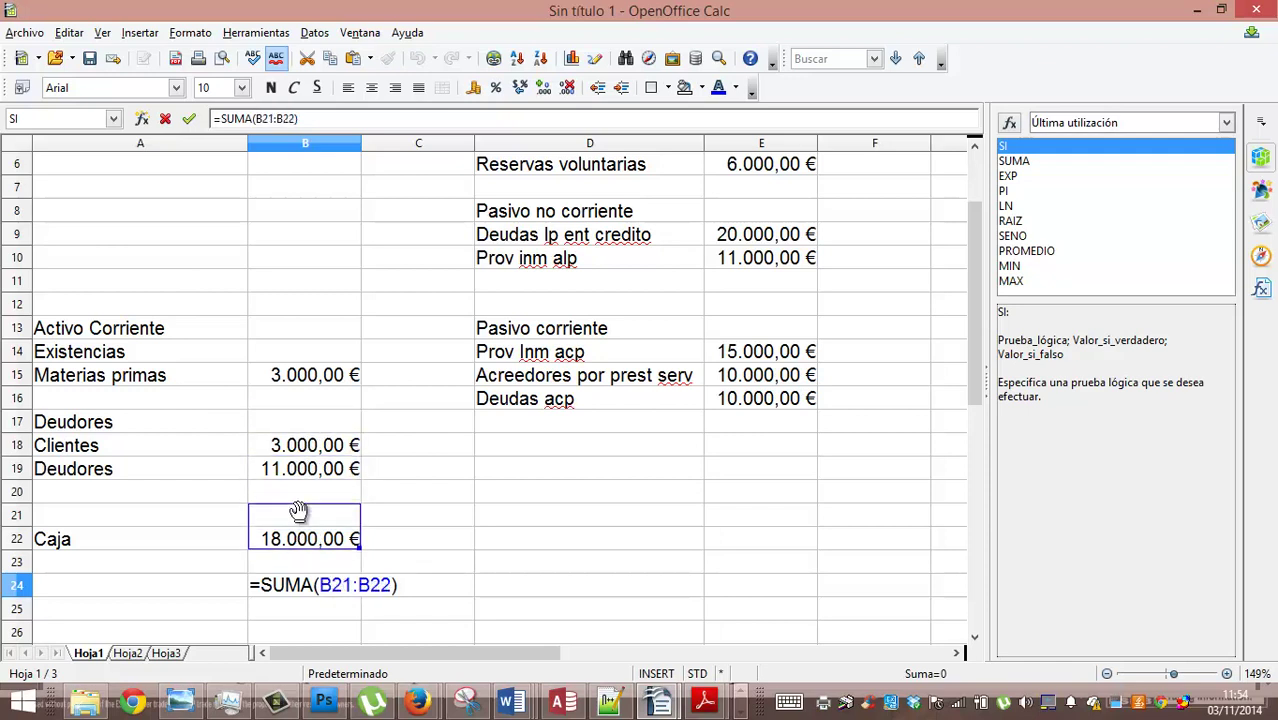
{"action": "left_click_drag", "start_coordinate": [361, 549], "coordinate": [348, 419]}
{"action": "left_click", "coordinate": [352, 544]}
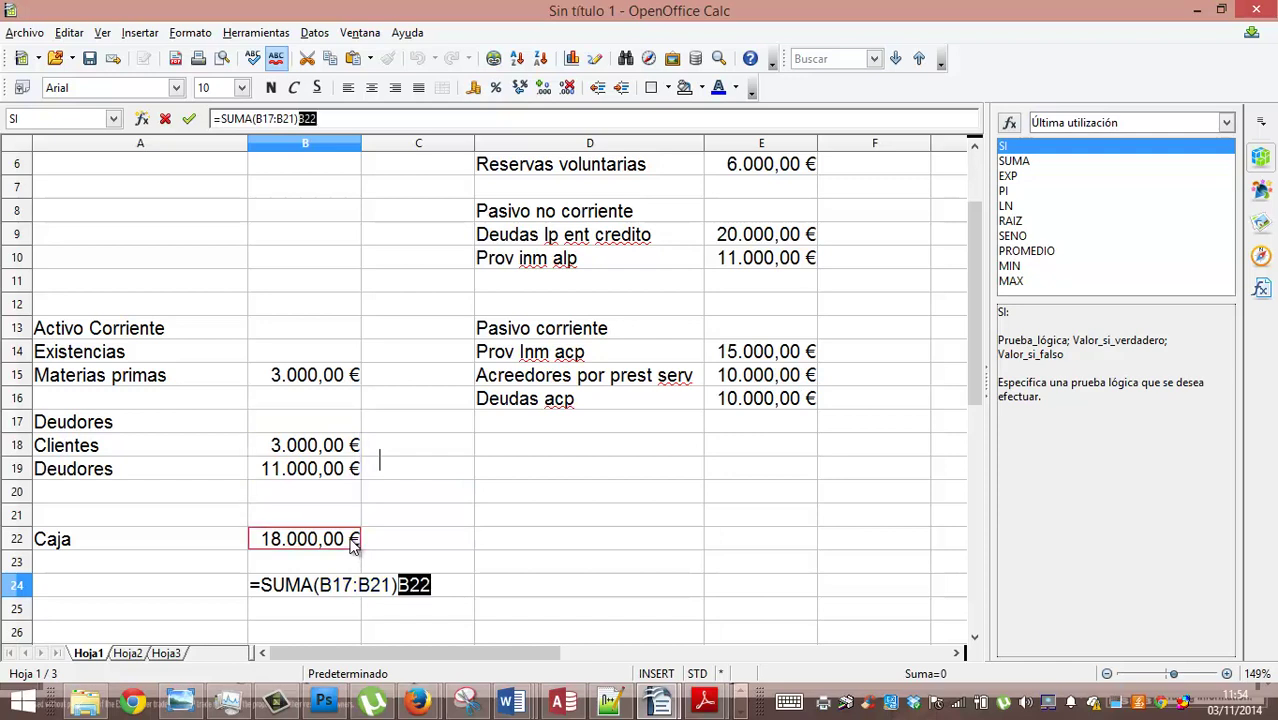
{"action": "key", "text": "BackSpace"}
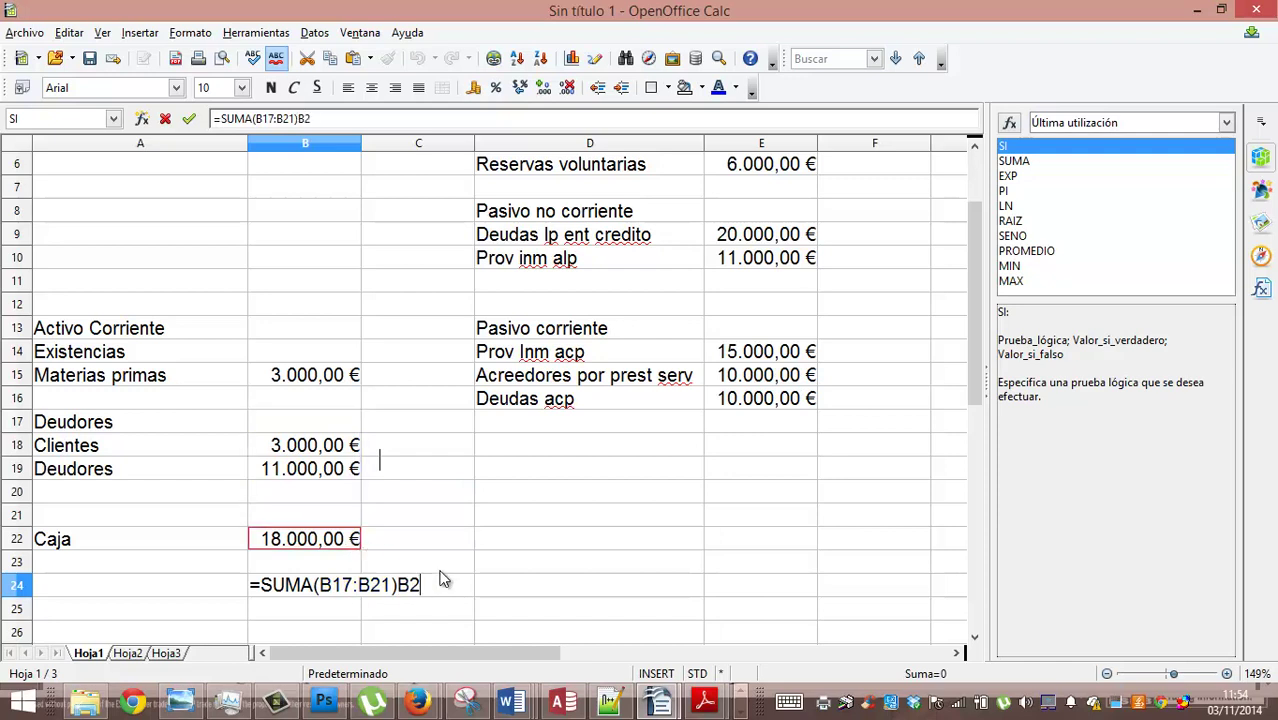
{"action": "key", "text": "BackSpace"}
{"action": "key", "text": "BackSpace"}
{"action": "key", "text": "BackSpace"}
{"action": "key", "text": "BackSpace"}
{"action": "key", "text": "BackSpace"}
{"action": "key", "text": "BackSpace"}
{"action": "key", "text": "BackSpace"}
{"action": "key", "text": "BackSpace"}
{"action": "key", "text": "BackSpace"}
{"action": "key", "text": "BackSpace"}
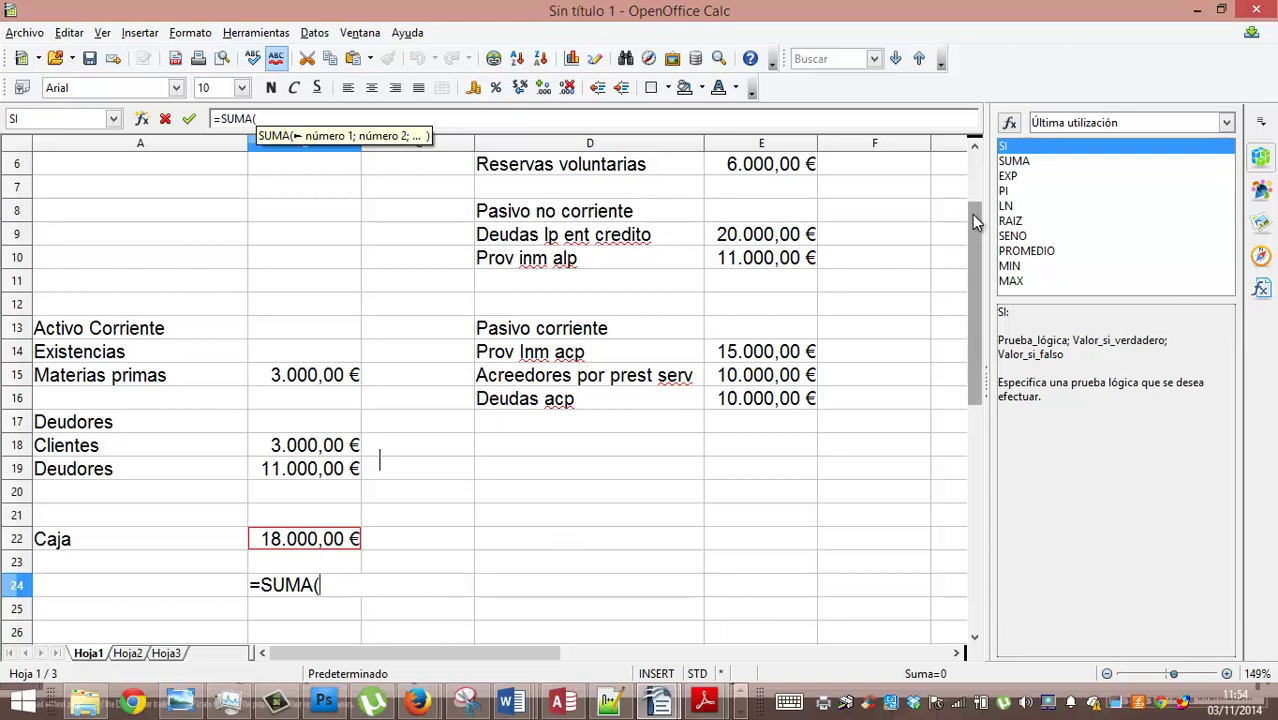
Complete the SUMA formula in B24 with the asset amounts from Maquinaria in B4 down through Caja
{"action": "left_click_drag", "start_coordinate": [975, 220], "coordinate": [975, 174]}
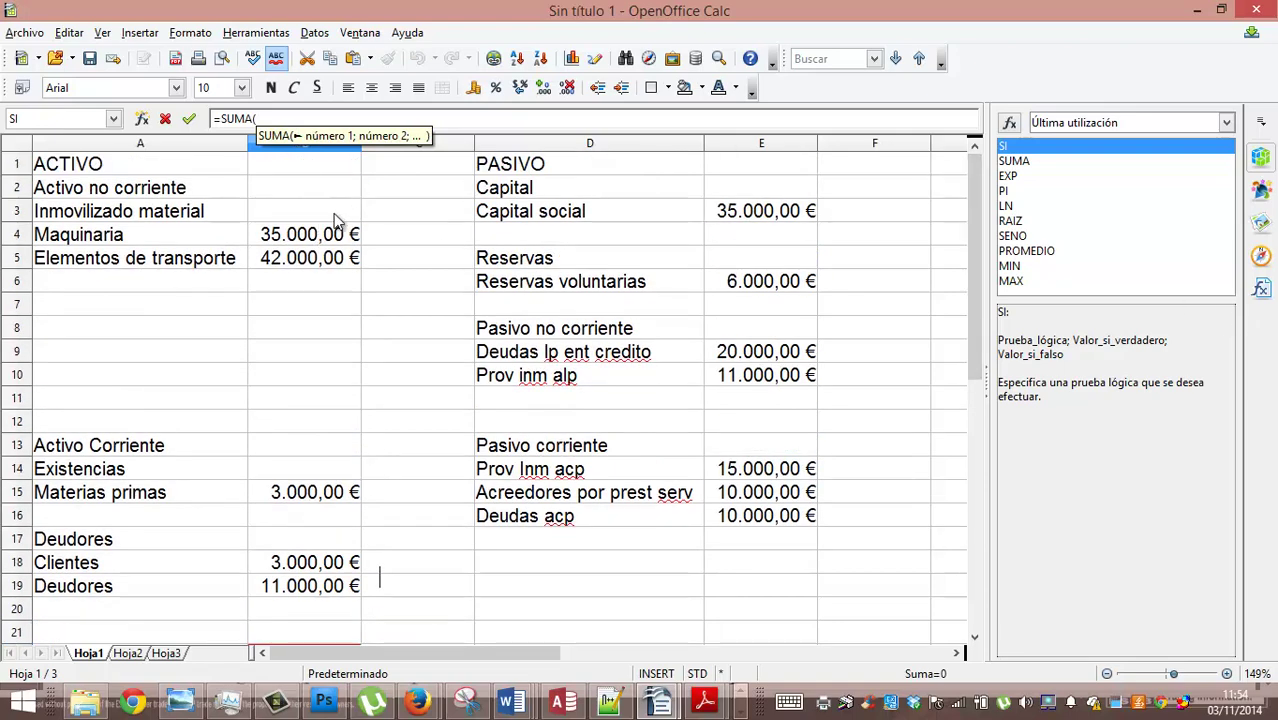
{"action": "left_click_drag", "start_coordinate": [336, 226], "coordinate": [312, 495]}
{"action": "key", "text": "Return"}
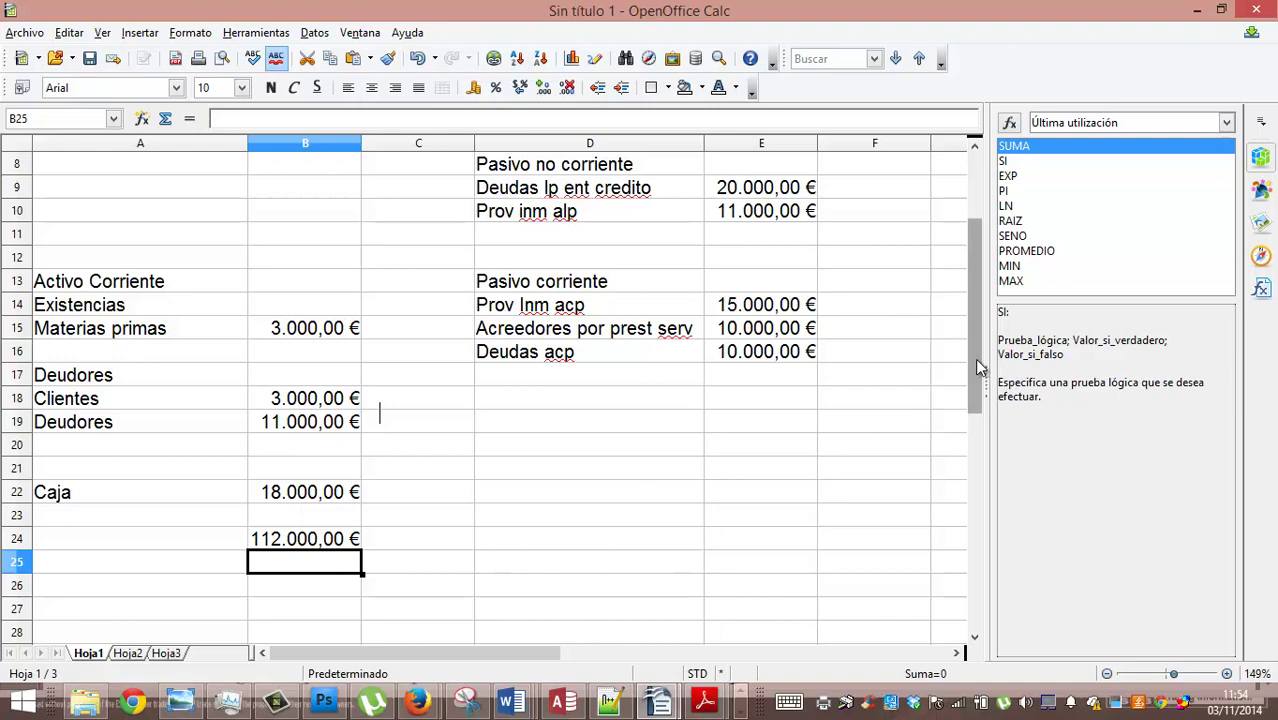
Enter the label "TOTAL" in cell A24, beside the sum of the assets
{"action": "left_click_drag", "start_coordinate": [980, 364], "coordinate": [956, 374]}
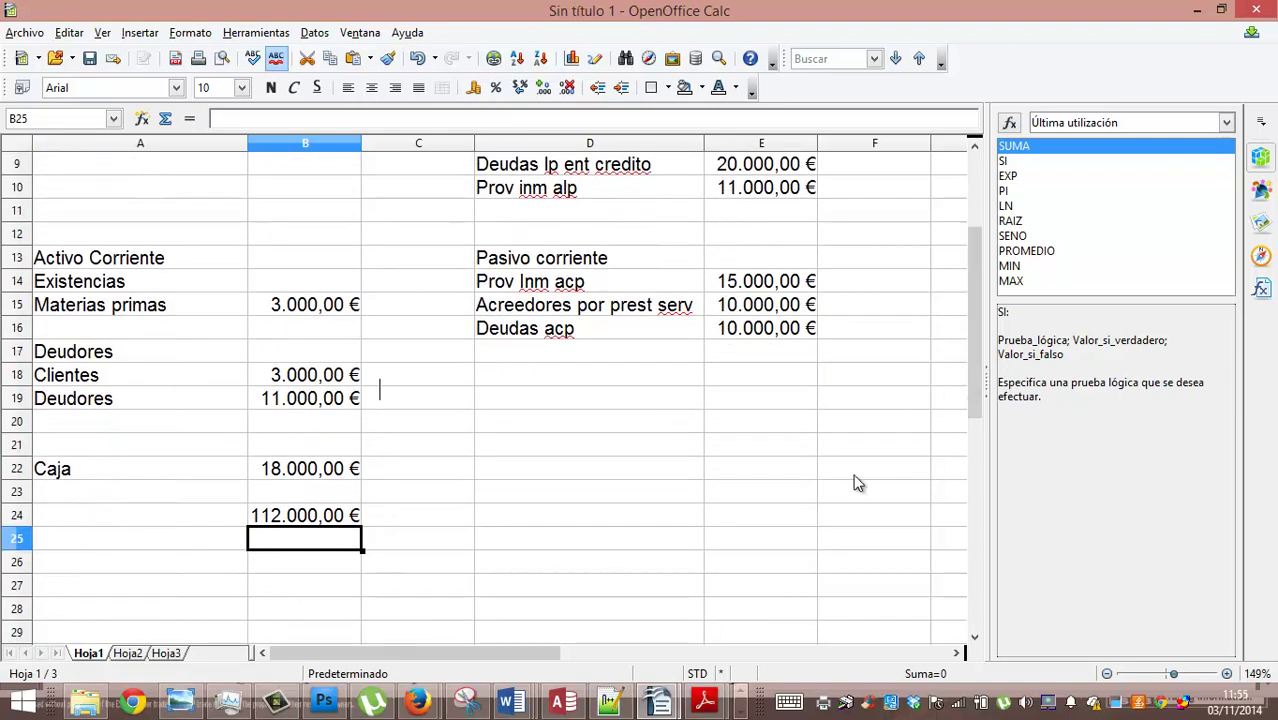
{"action": "left_click", "coordinate": [148, 522]}
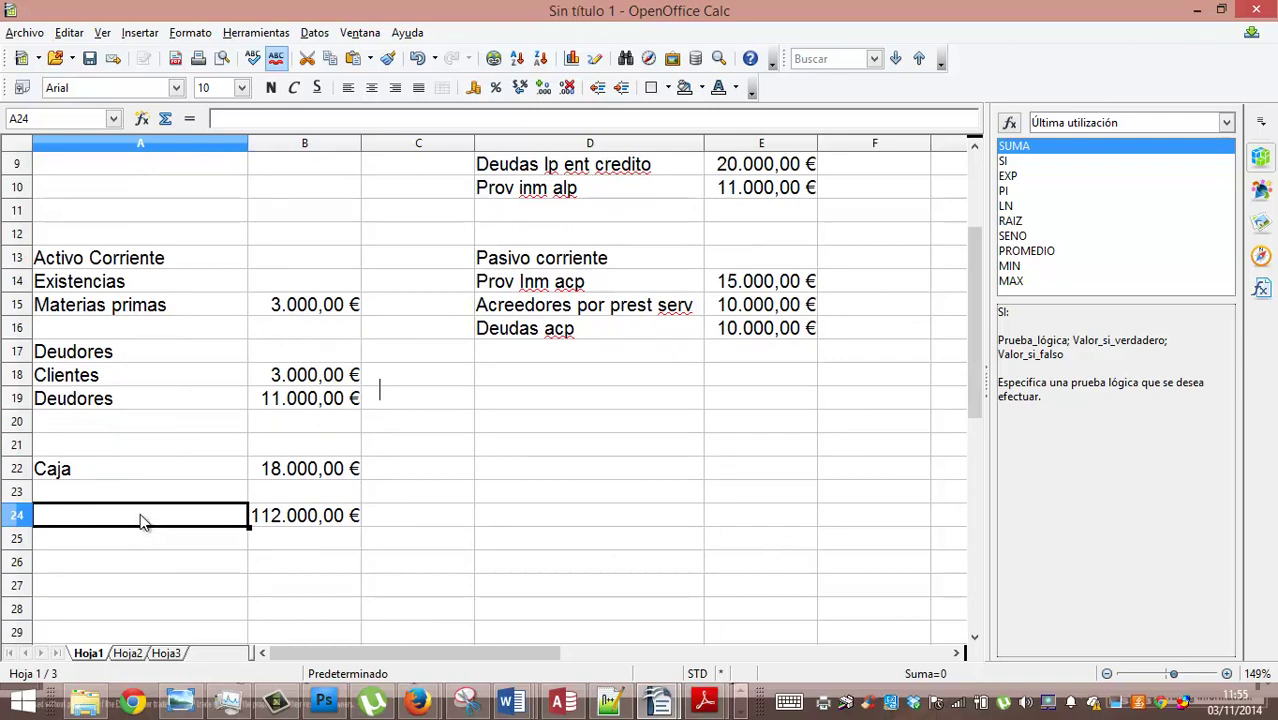
{"action": "type", "text": "TOTAL"}
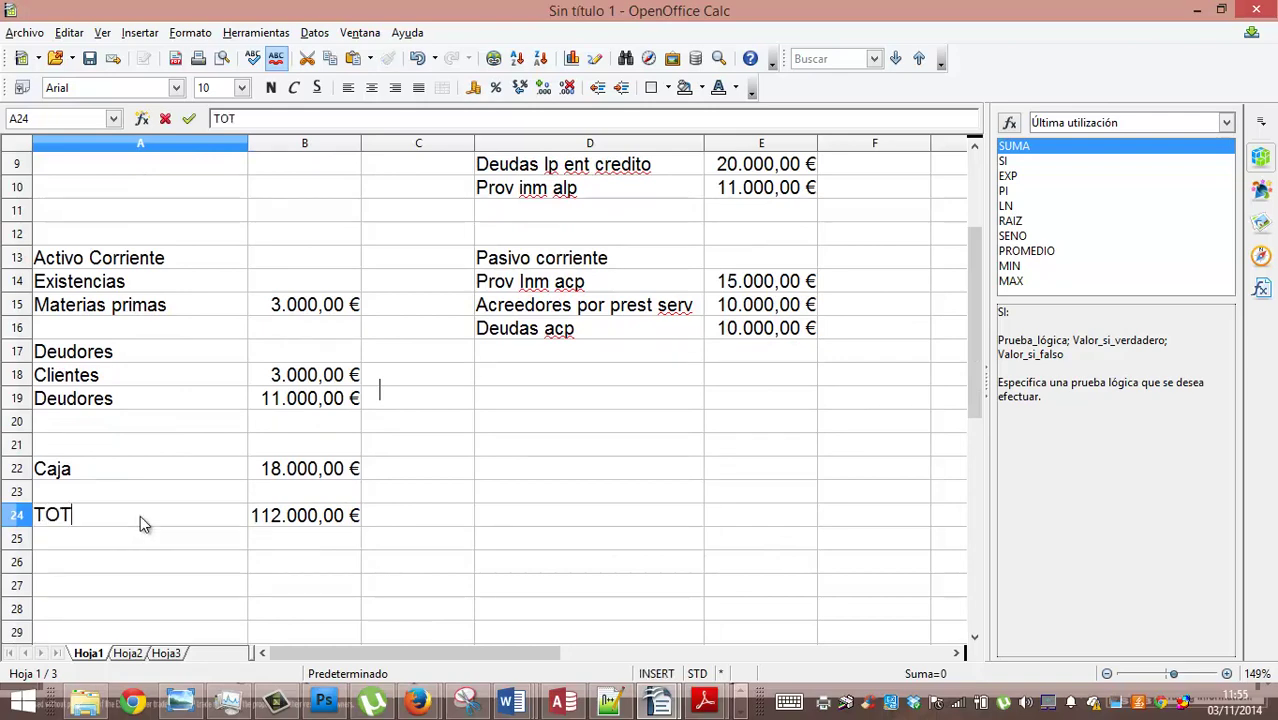
Total the PASIVO amounts in cell E24 with SUMA, from Capital social in E3 down through Deudas acp
{"action": "key", "text": "Tab"}
{"action": "key", "text": "Tab"}
{"action": "key", "text": "Tab"}
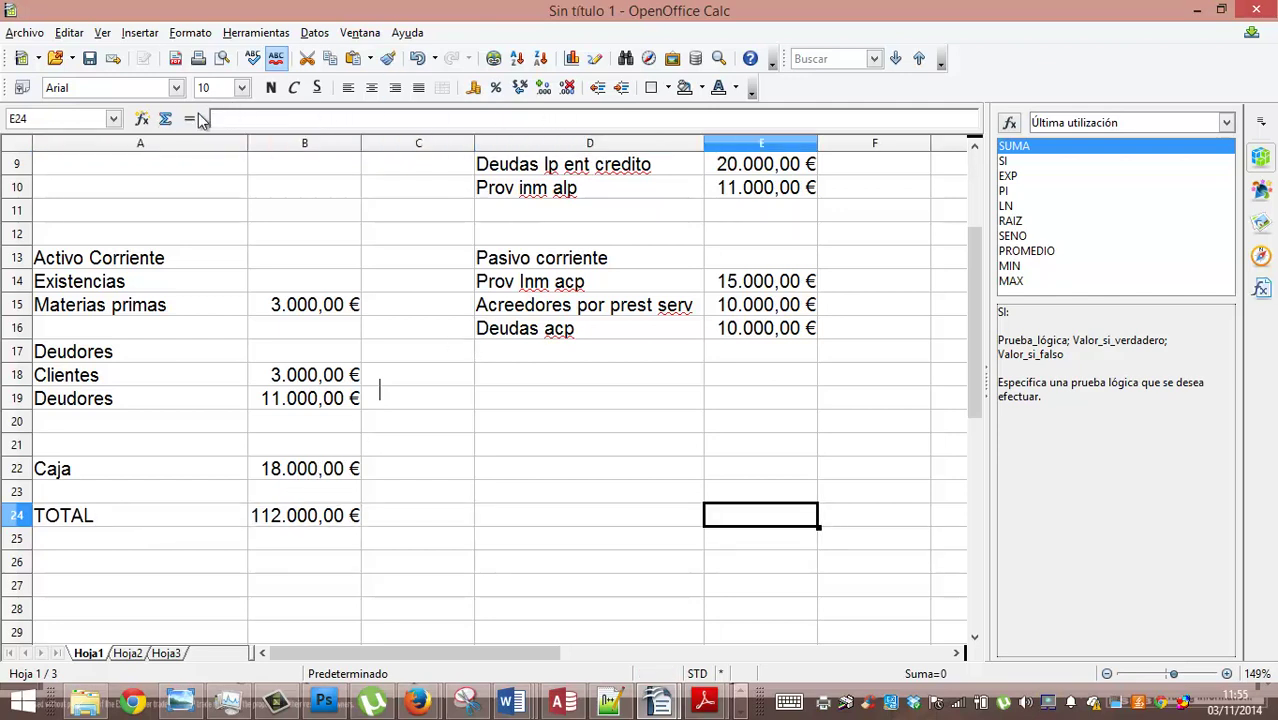
{"action": "left_click", "coordinate": [165, 118]}
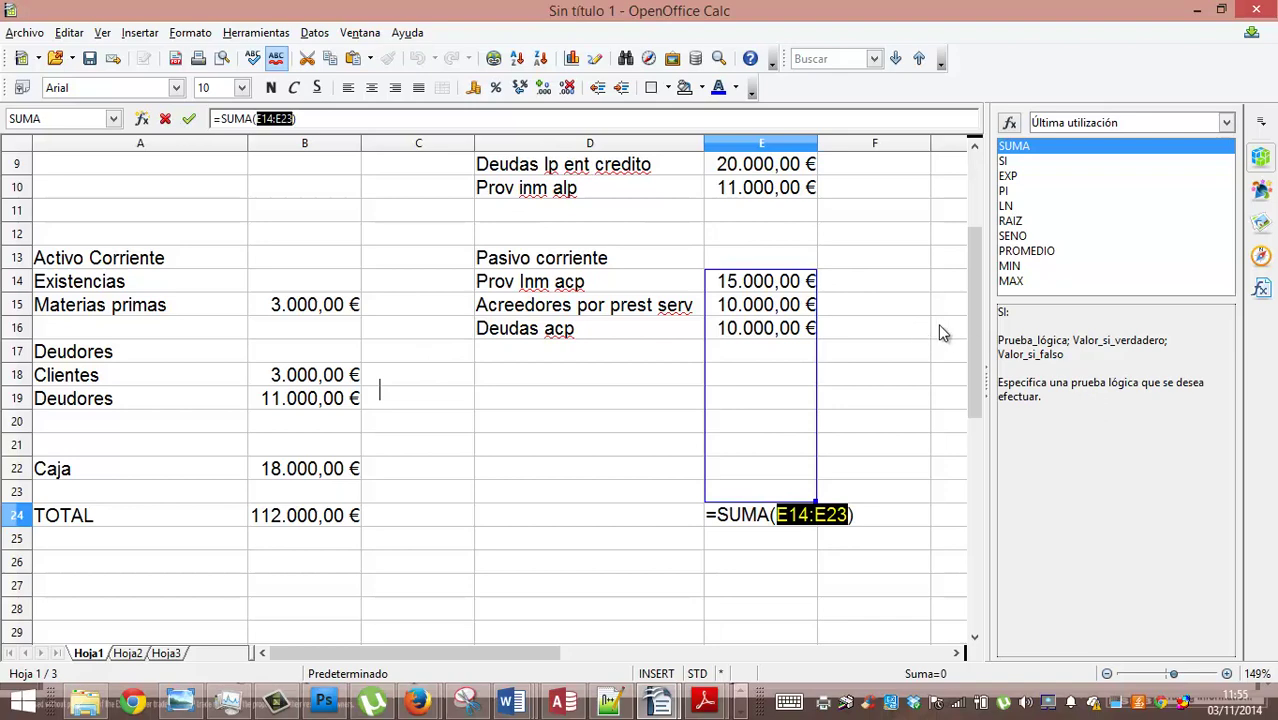
{"action": "left_click_drag", "start_coordinate": [975, 323], "coordinate": [957, 211]}
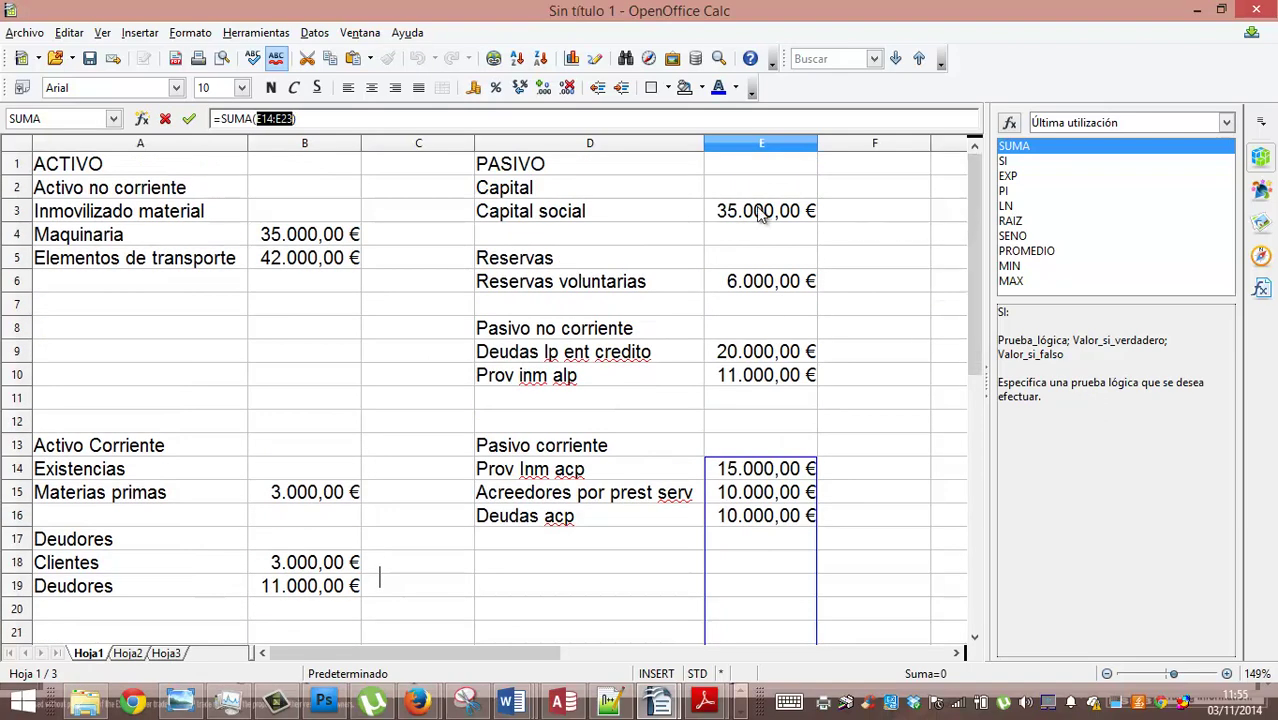
{"action": "left_click_drag", "start_coordinate": [760, 210], "coordinate": [740, 446]}
{"action": "key", "text": "Return"}
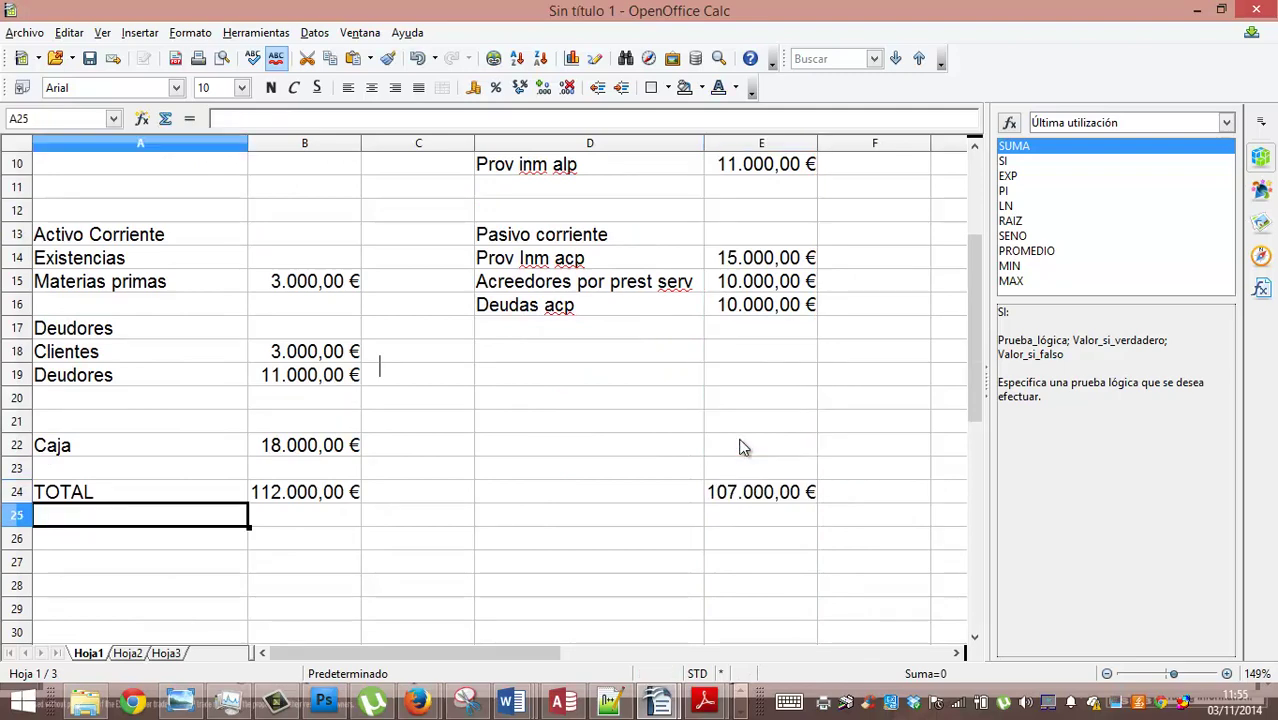
{"action": "left_click", "coordinate": [740, 446]}
{"action": "left_click", "coordinate": [757, 420]}
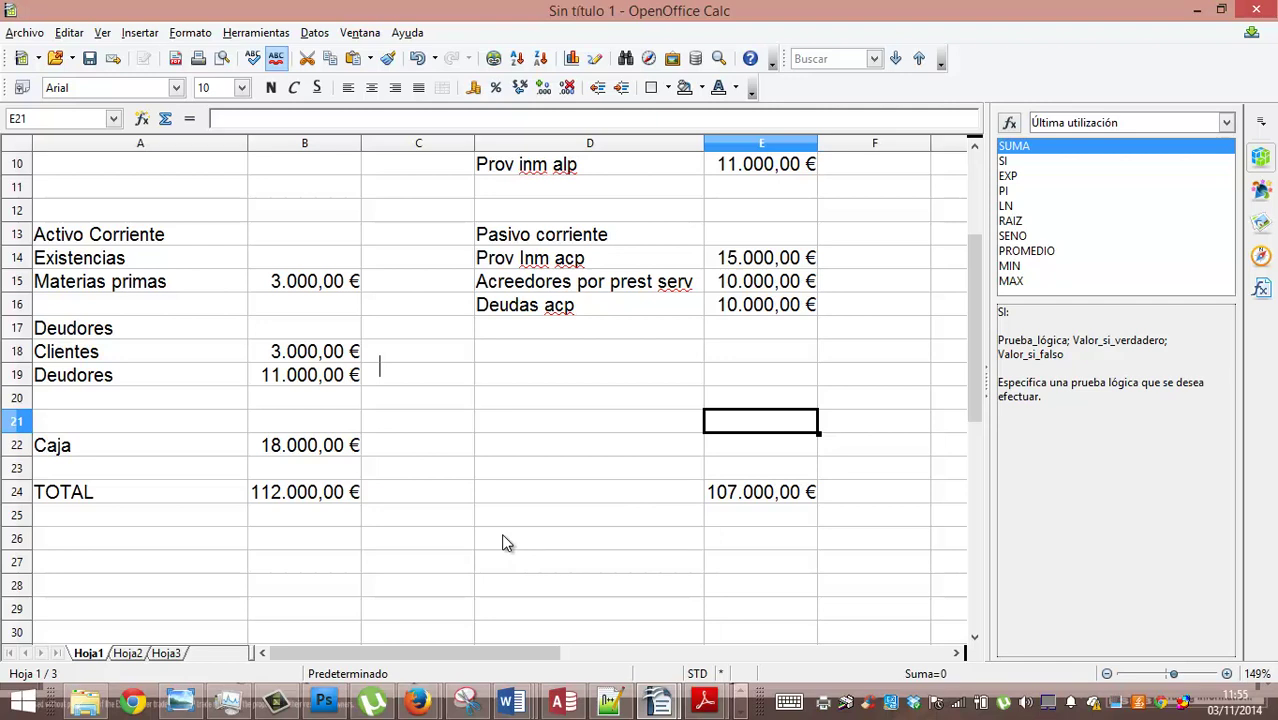
{"action": "key", "text": "ctrl+s"}
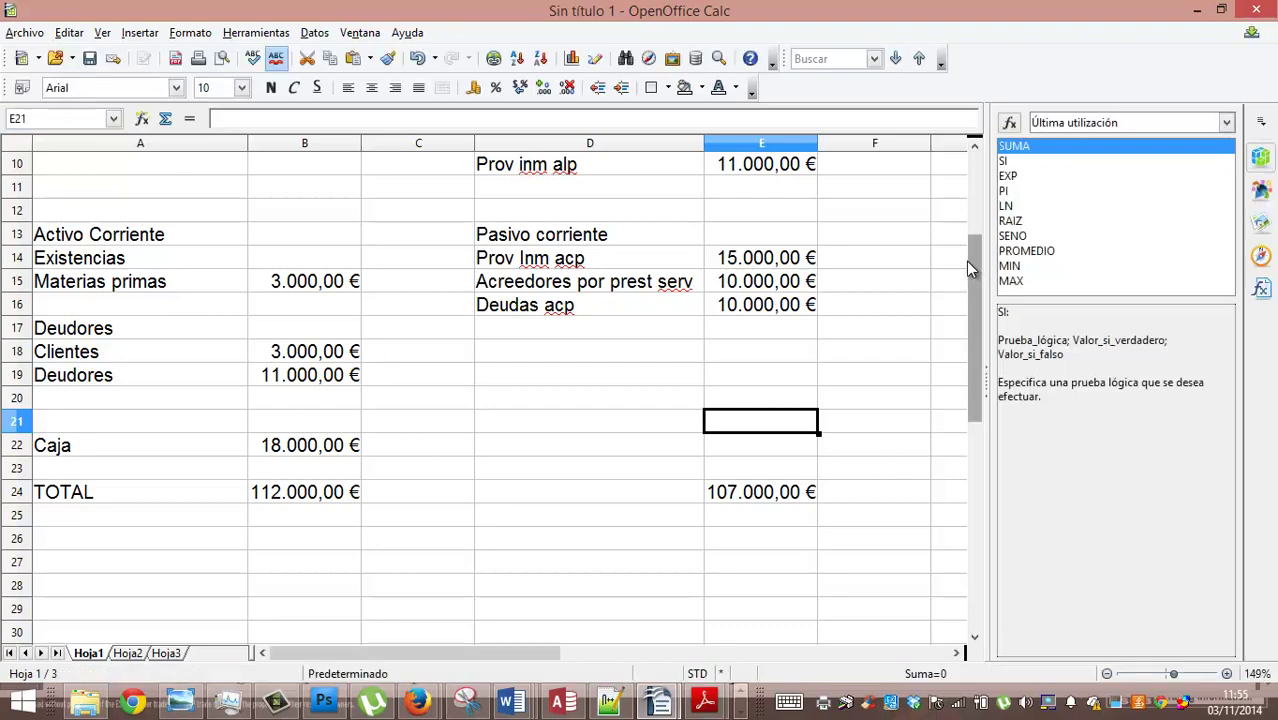
{"action": "scroll", "coordinate": [969, 220], "scroll_direction": "up", "scroll_amount": 3}
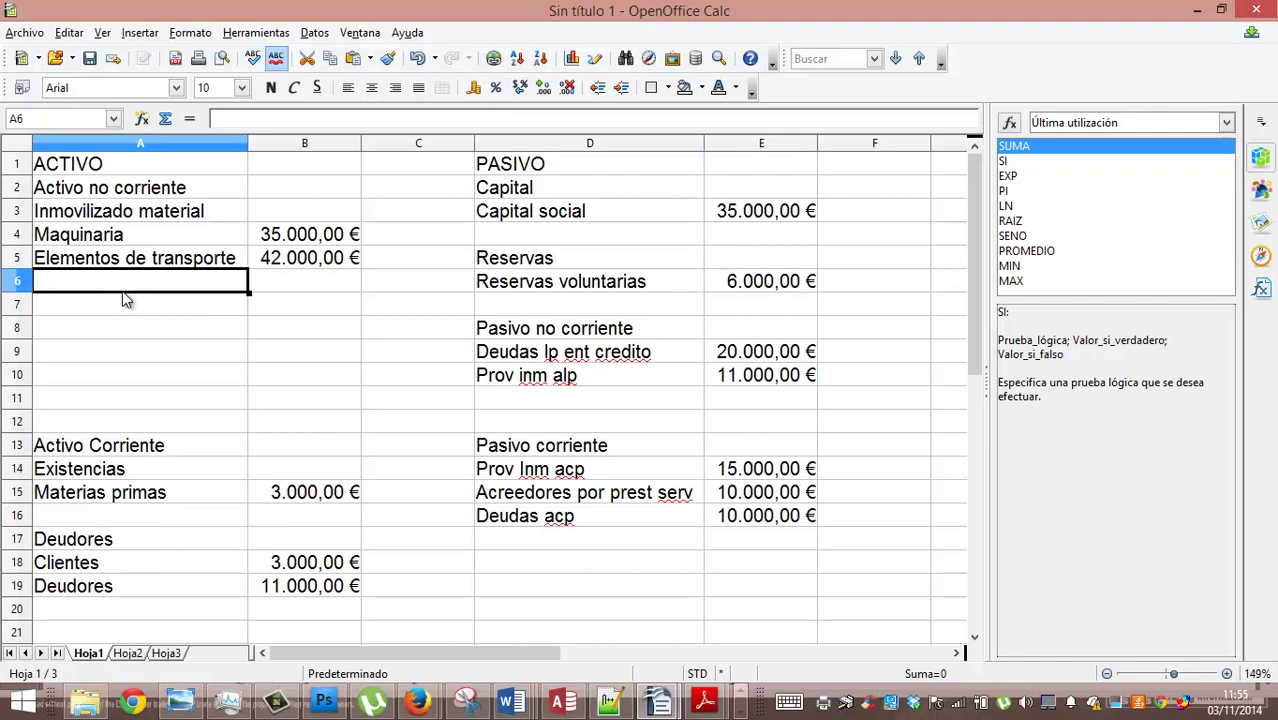
Enter the label "Am. Ac. Inm. Mat" in cell A6, below Elementos de transporte
{"action": "type", "text": "am"}
{"action": "key", "text": "BackSpace"}
{"action": "key", "text": "BackSpace"}
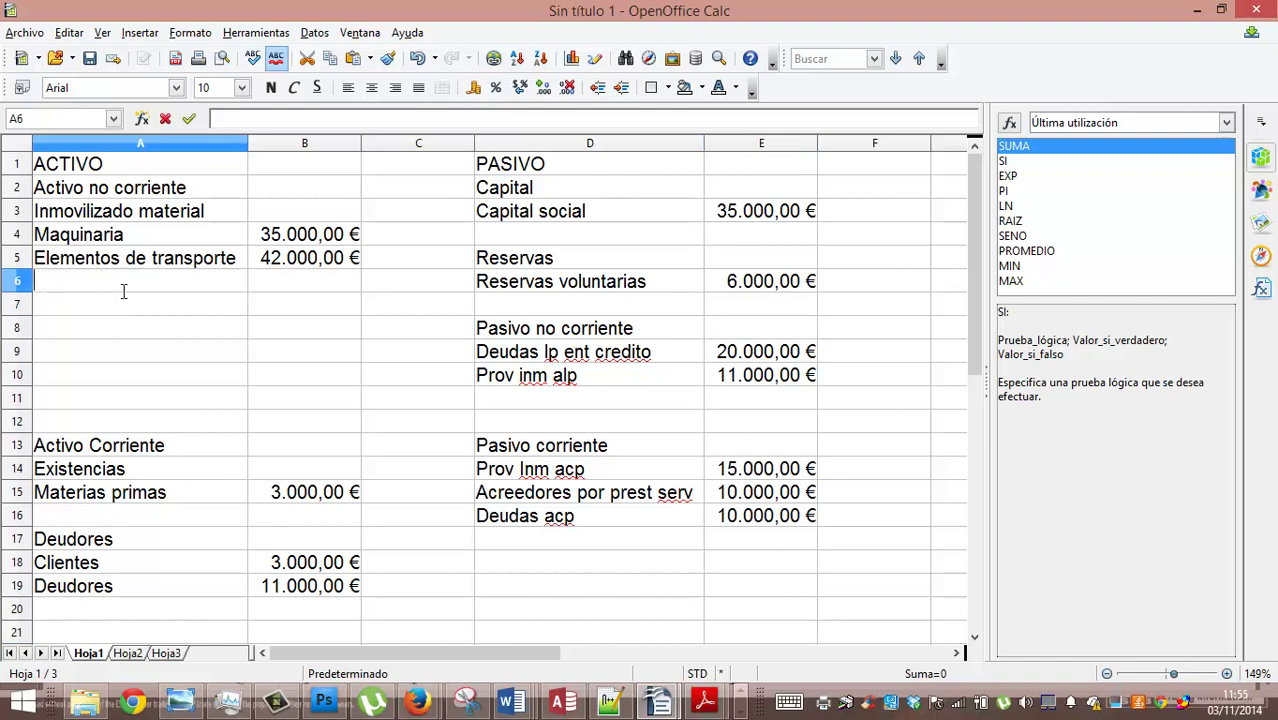
{"action": "type", "text": "am"}
{"action": "key", "text": "BackSpace"}
{"action": "key", "text": "BackSpace"}
{"action": "type", "text": "Am. "}
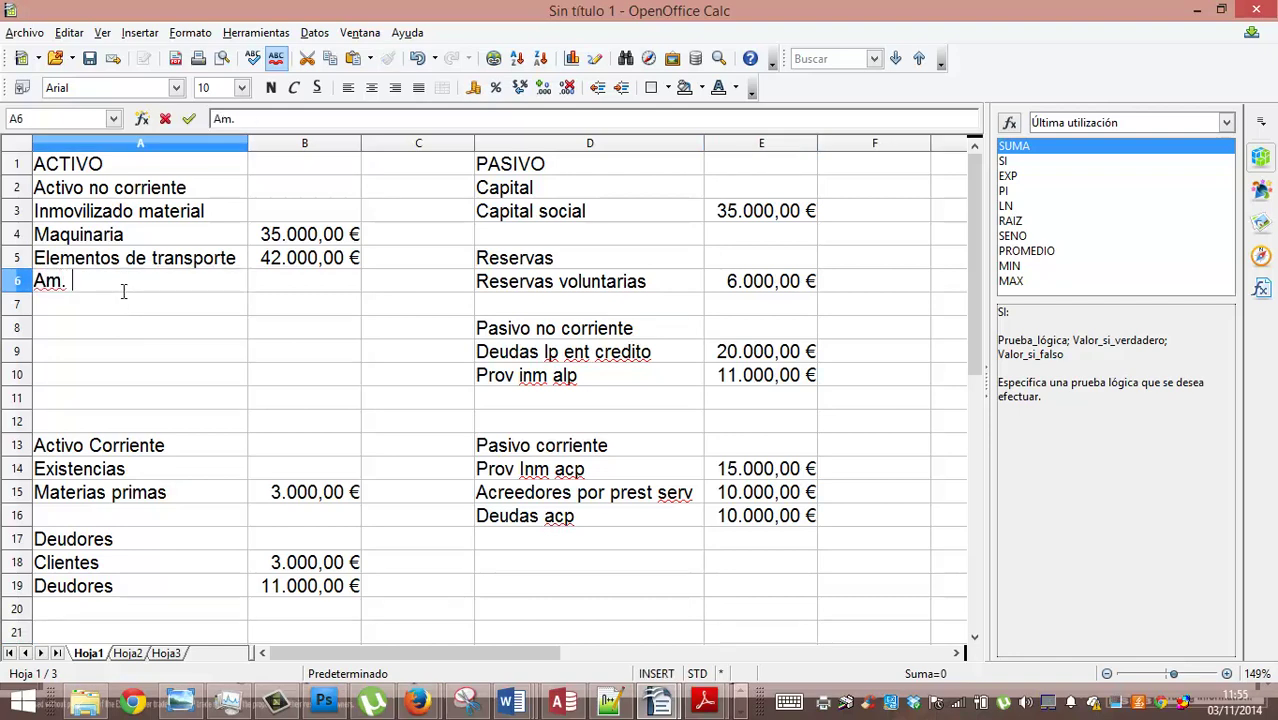
{"action": "type", "text": "Ac. Inm. Mat"}
{"action": "key", "text": "Tab"}
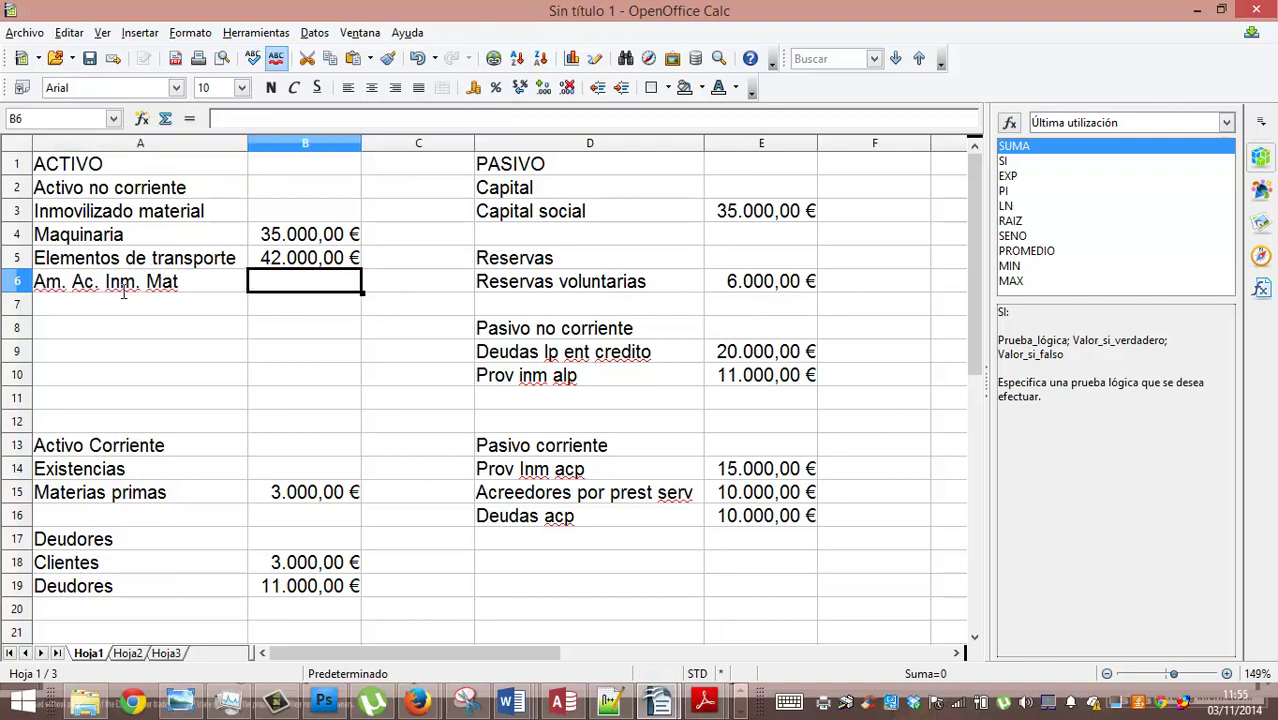
Enter -5000 in B6 as the Am. Ac. Inm. Mat amount and check the totals in row 24
{"action": "type", "text": "-5000"}
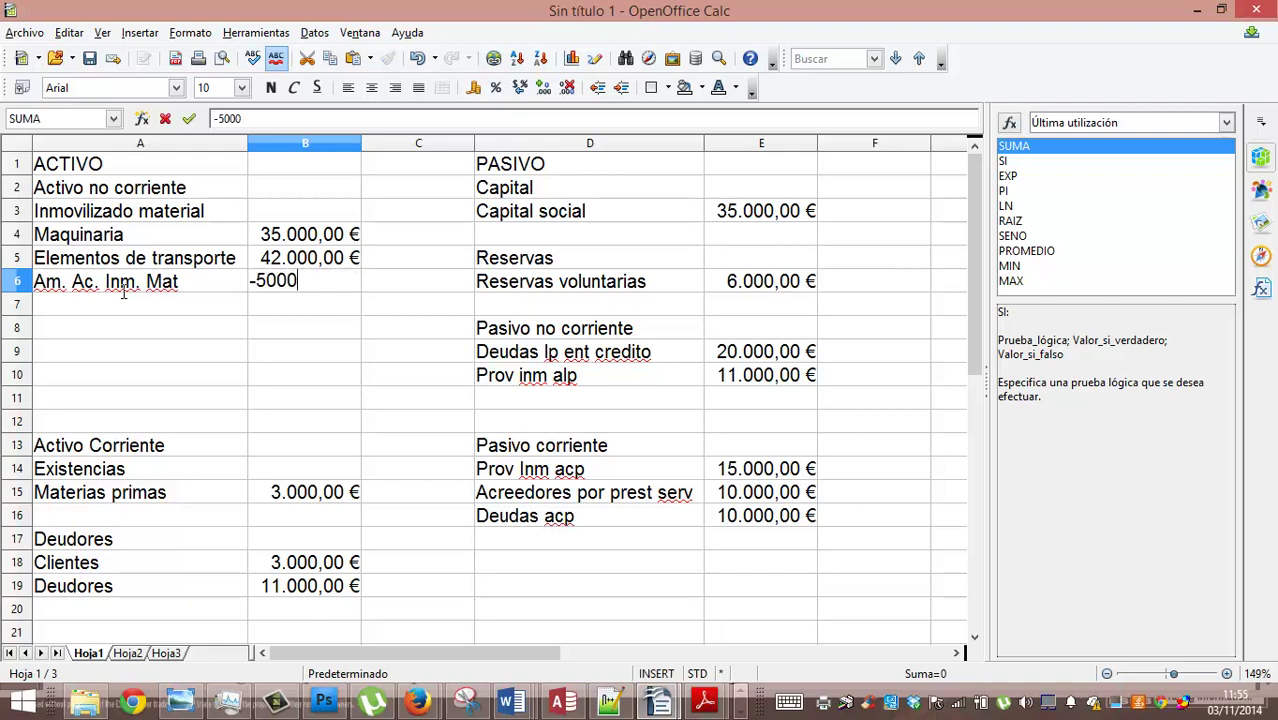
{"action": "key", "text": "Tab"}
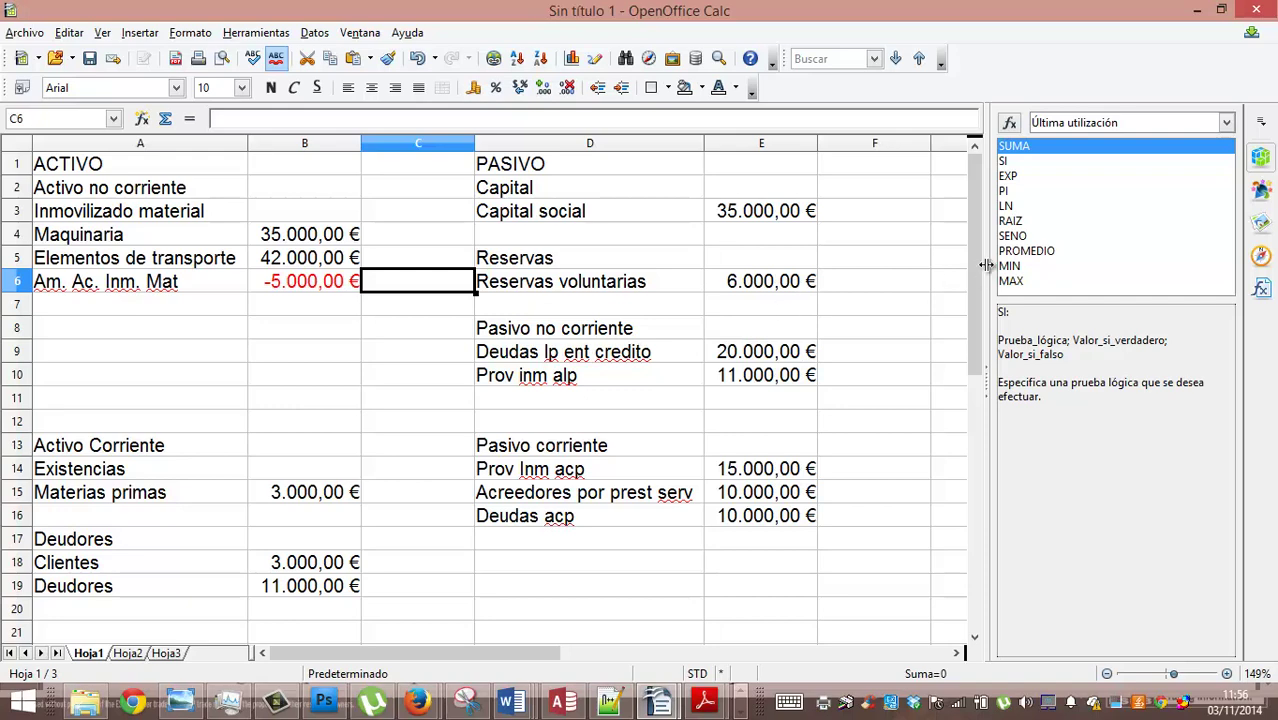
{"action": "left_click_drag", "start_coordinate": [969, 271], "coordinate": [967, 326]}
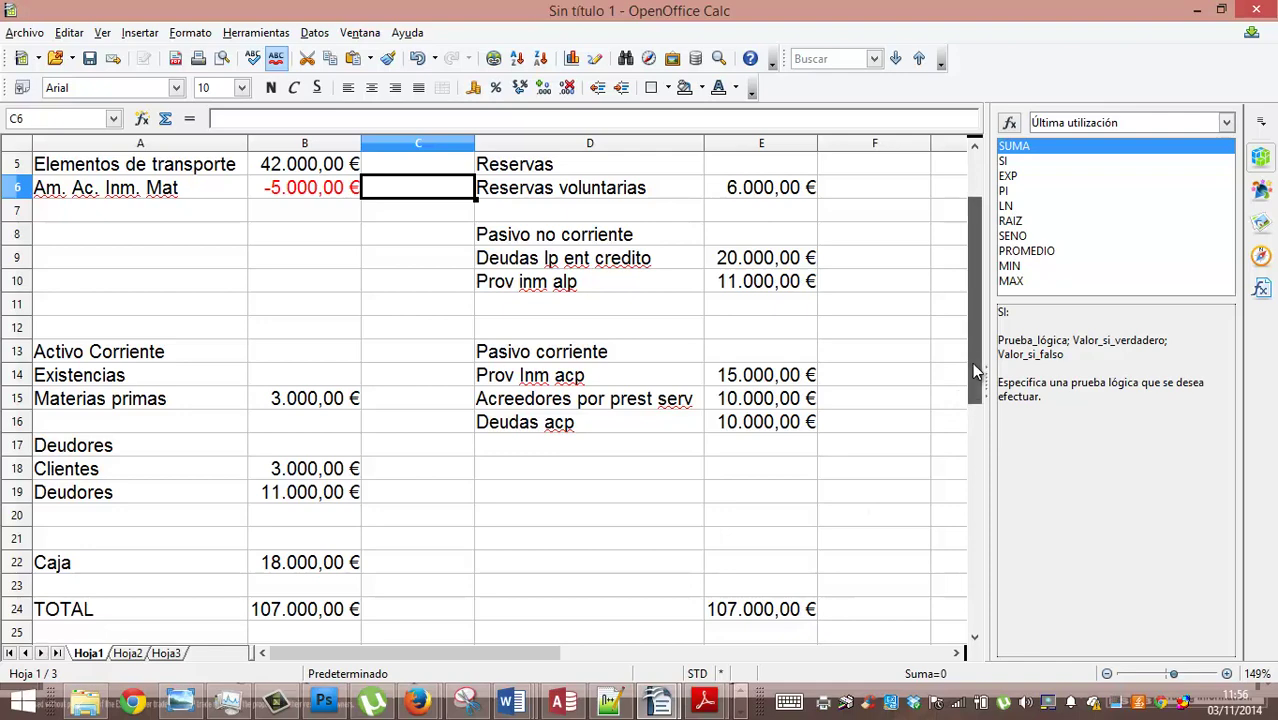
Clear the Am. Ac. Inm. Mat amount in B6 and compare the totals without it
{"action": "left_click", "coordinate": [314, 193]}
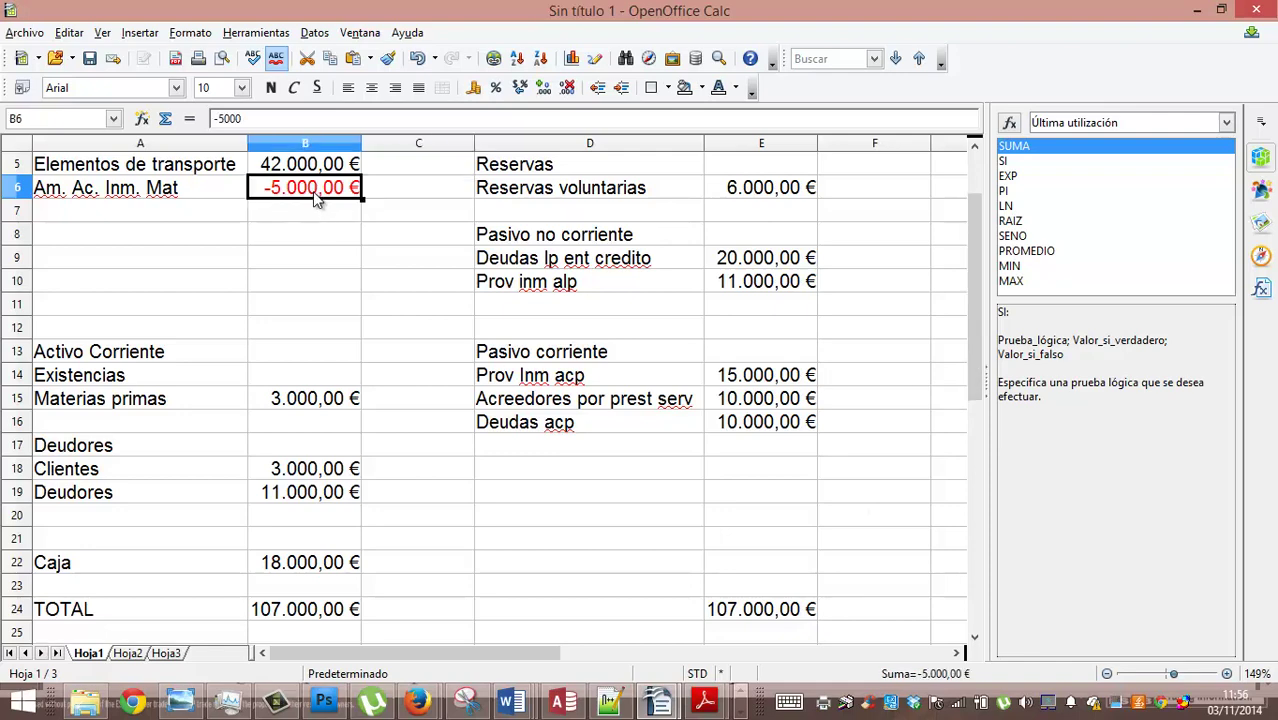
{"action": "key", "text": "Delete"}
{"action": "mouse_move", "coordinate": [390, 678]}
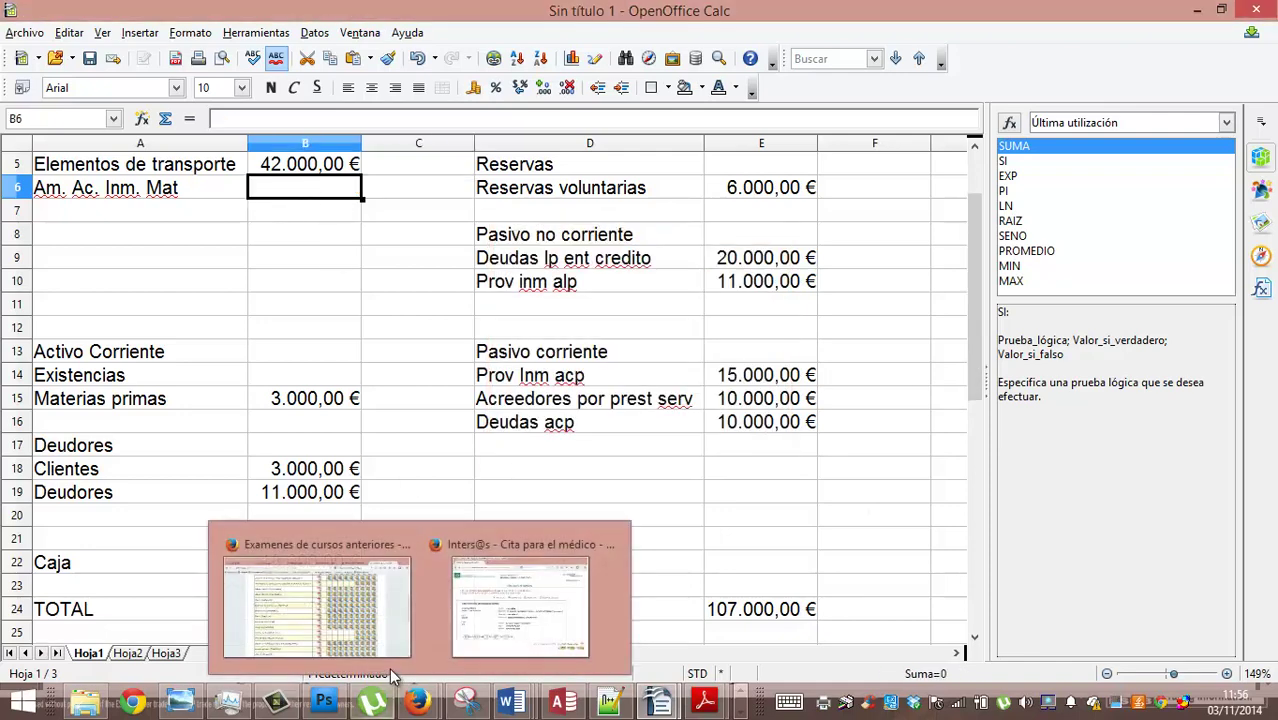
{"action": "left_click_drag", "start_coordinate": [966, 276], "coordinate": [968, 330]}
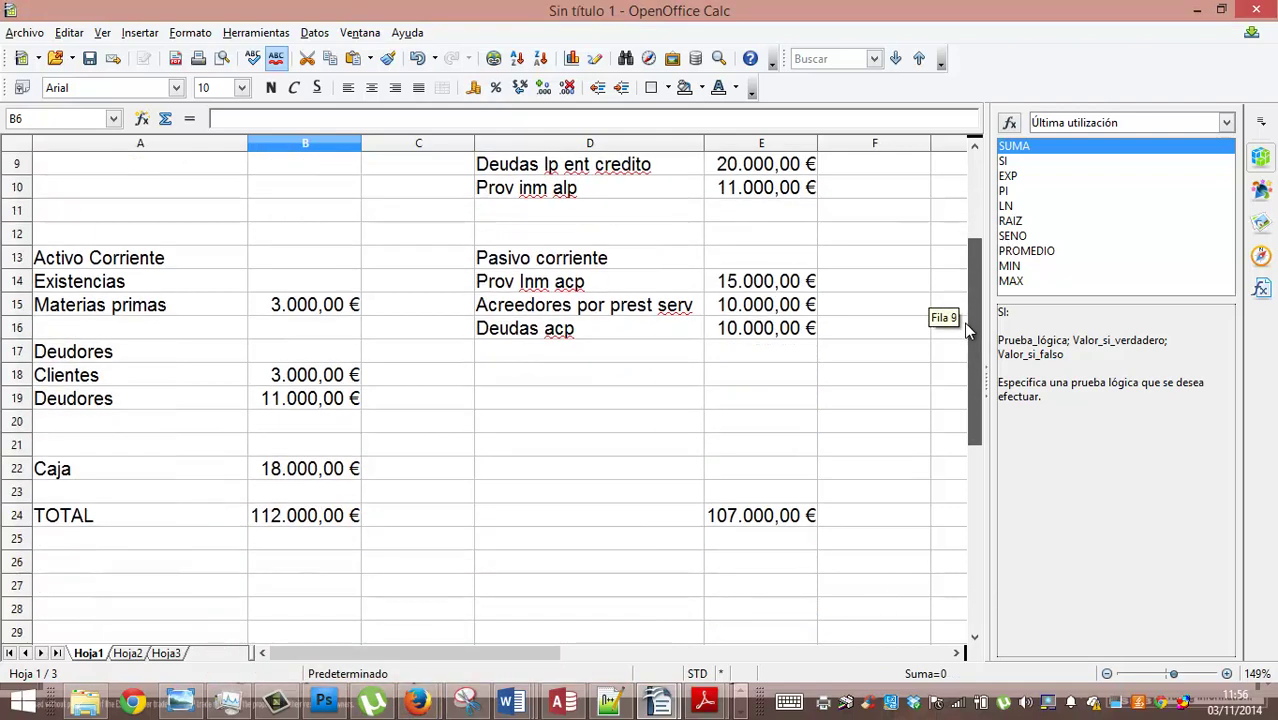
Enter the label "AM AC INM MAT" in cell B26, below the assets total
{"action": "left_click", "coordinate": [365, 567]}
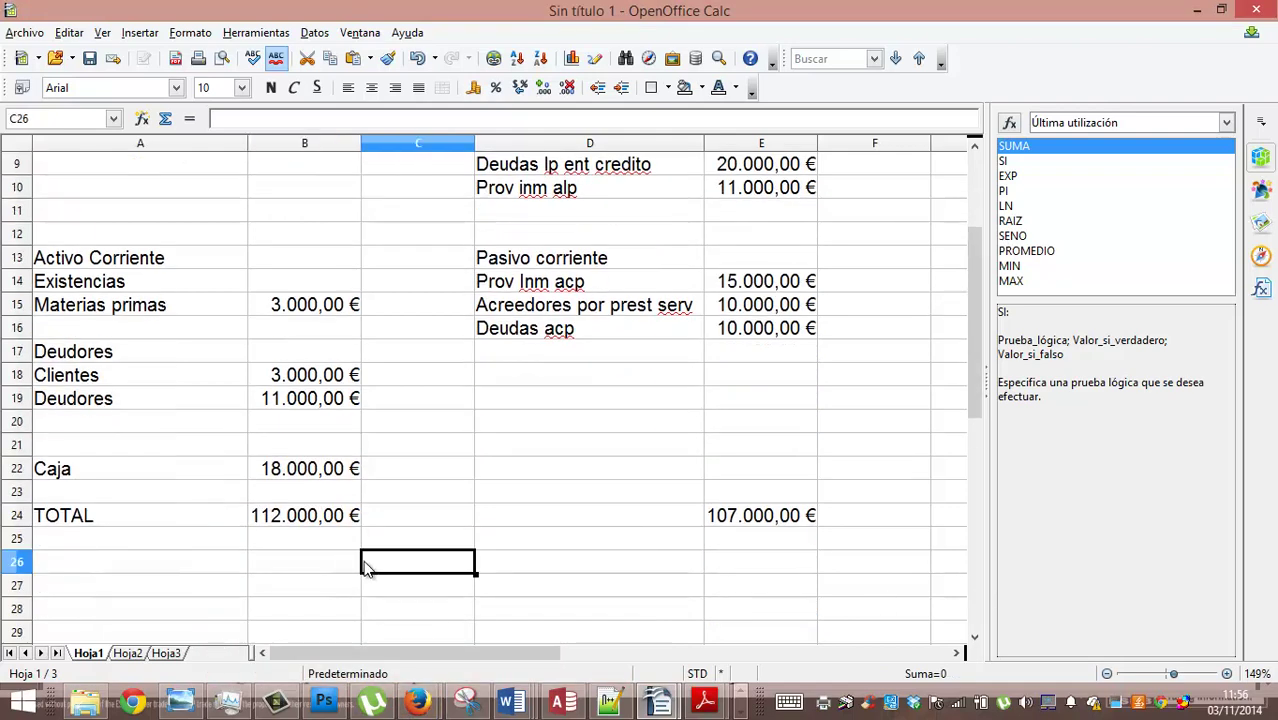
{"action": "left_click", "coordinate": [357, 556]}
{"action": "type", "text": "A"}
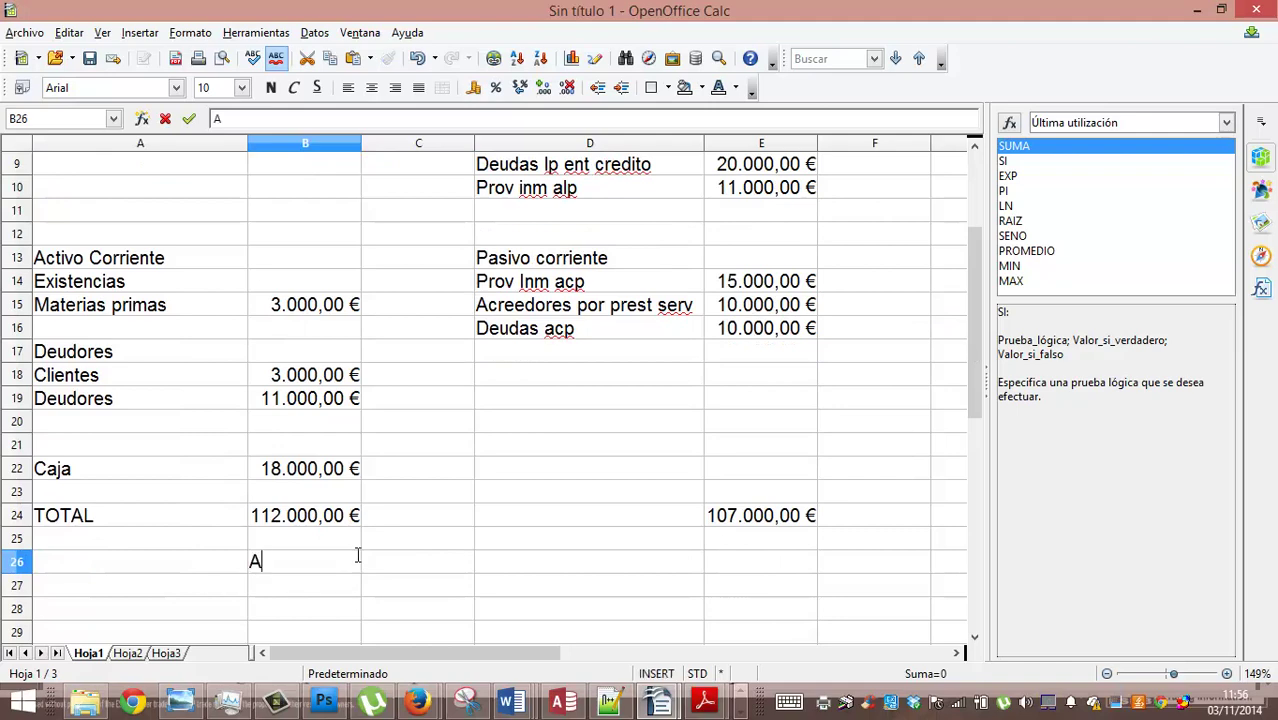
{"action": "type", "text": "M AC INM "}
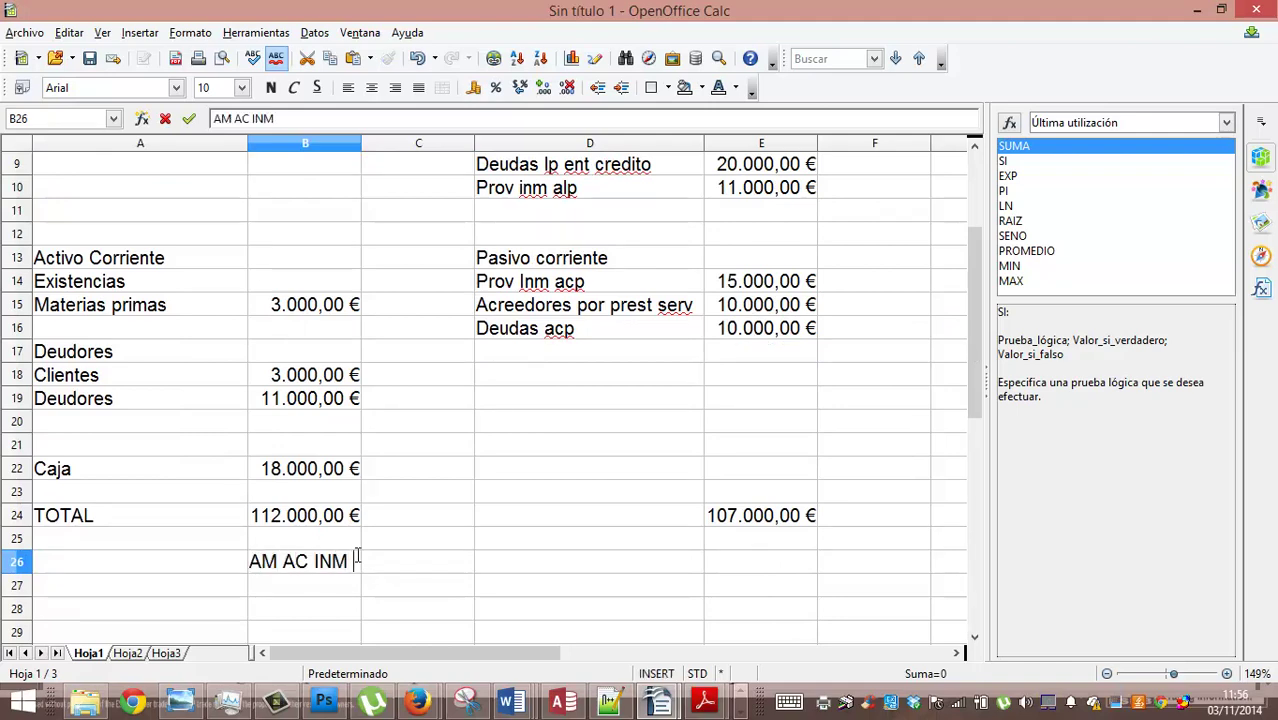
{"action": "type", "text": "MAT"}
{"action": "key", "text": "Tab"}
{"action": "key", "text": "Tab"}
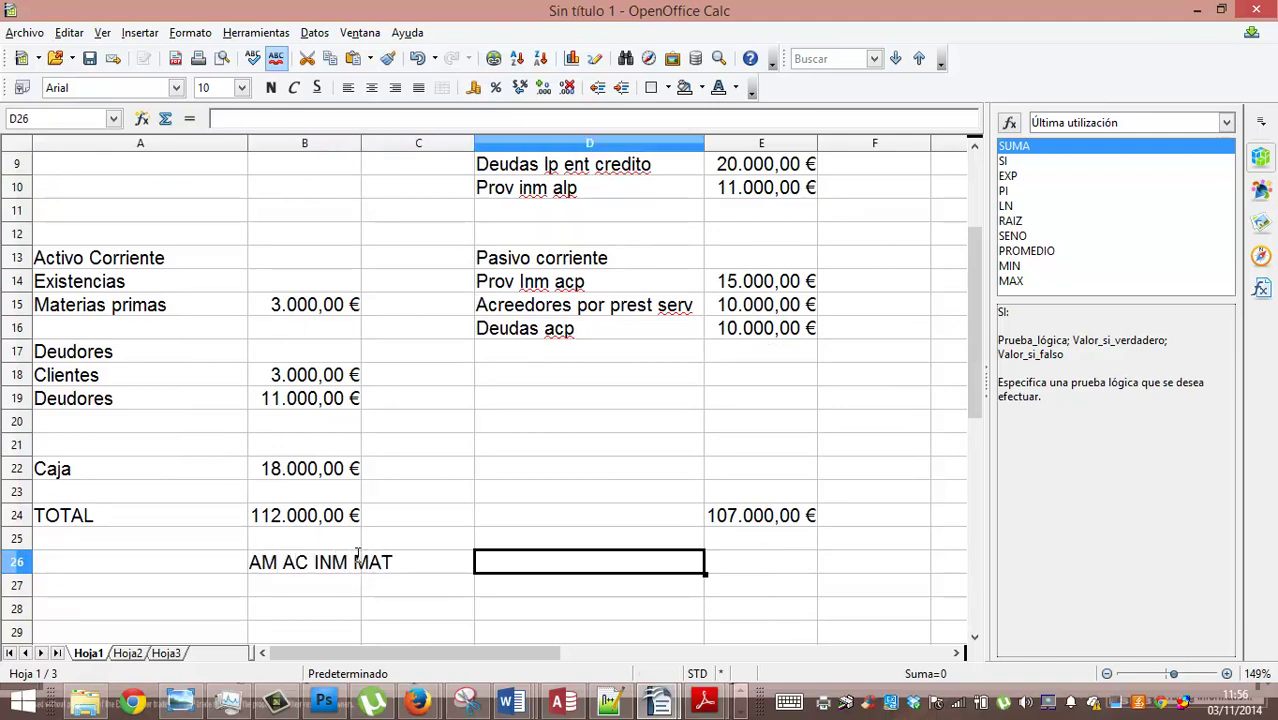
Extend the label in B26 to read "AM AC INM MAT=ACT-PAS"
{"action": "left_click", "coordinate": [357, 556]}
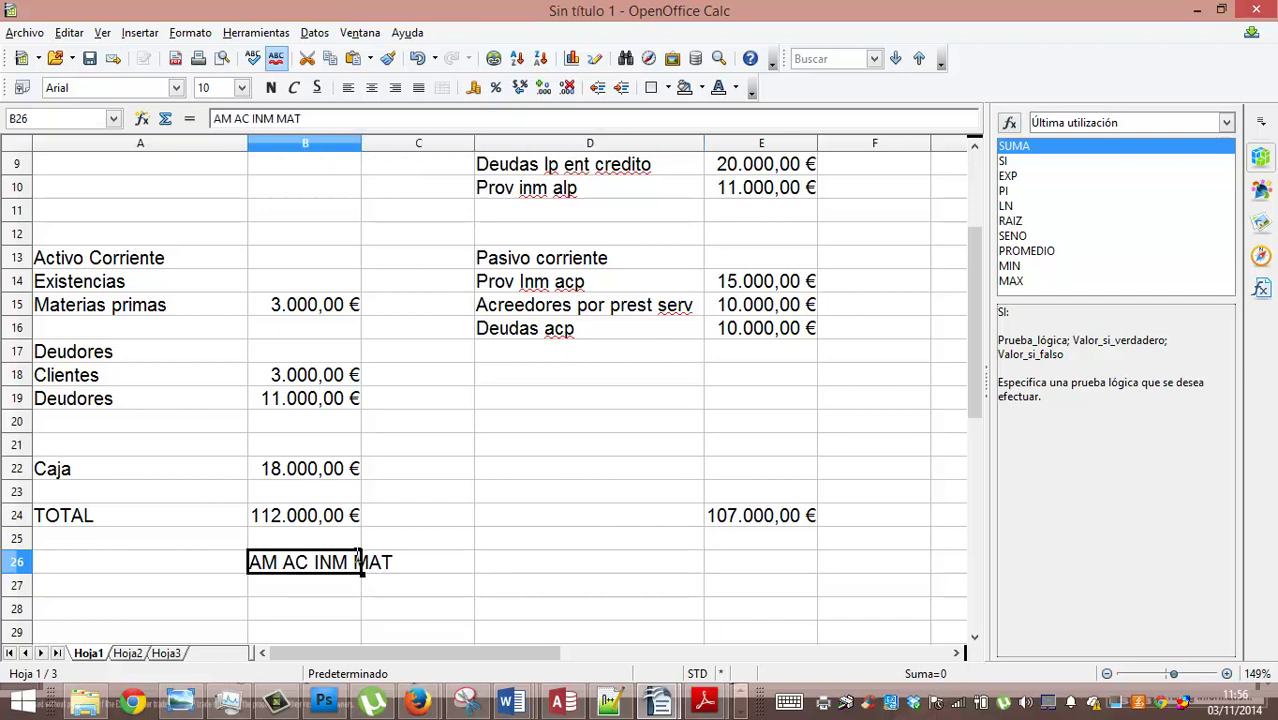
{"action": "left_click", "coordinate": [333, 119]}
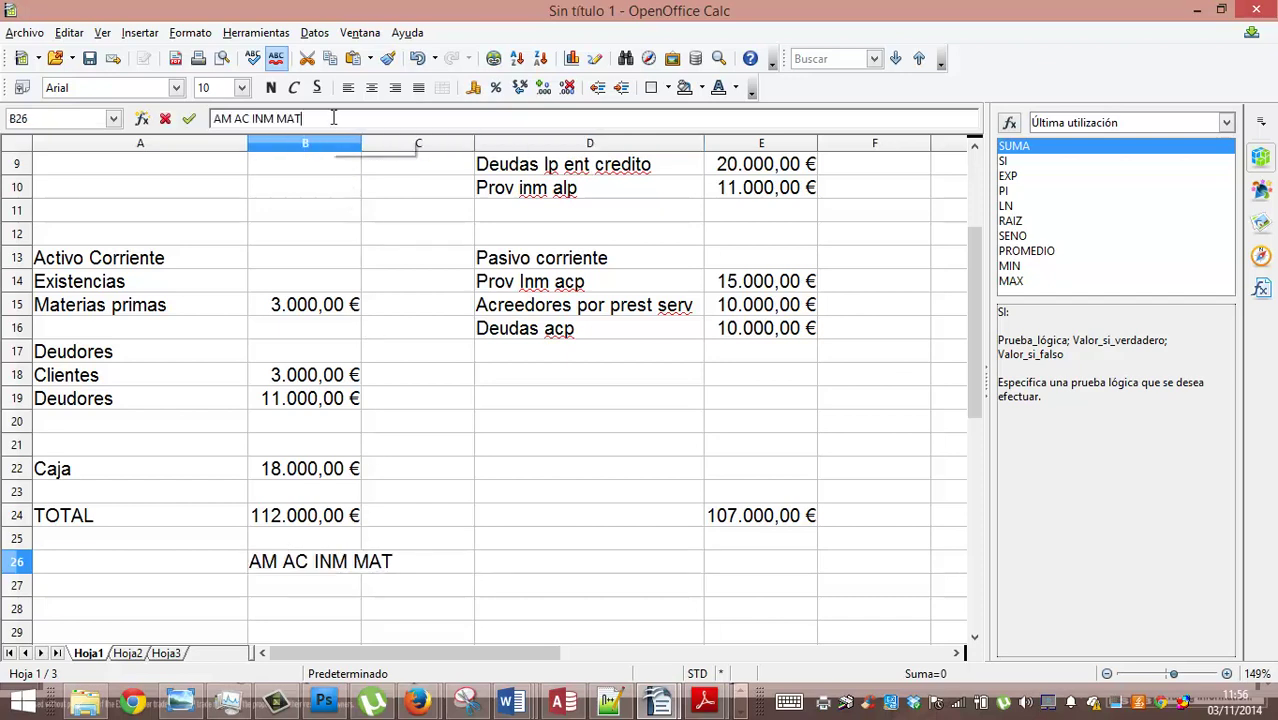
{"action": "type", "text": "=ACT-PAS"}
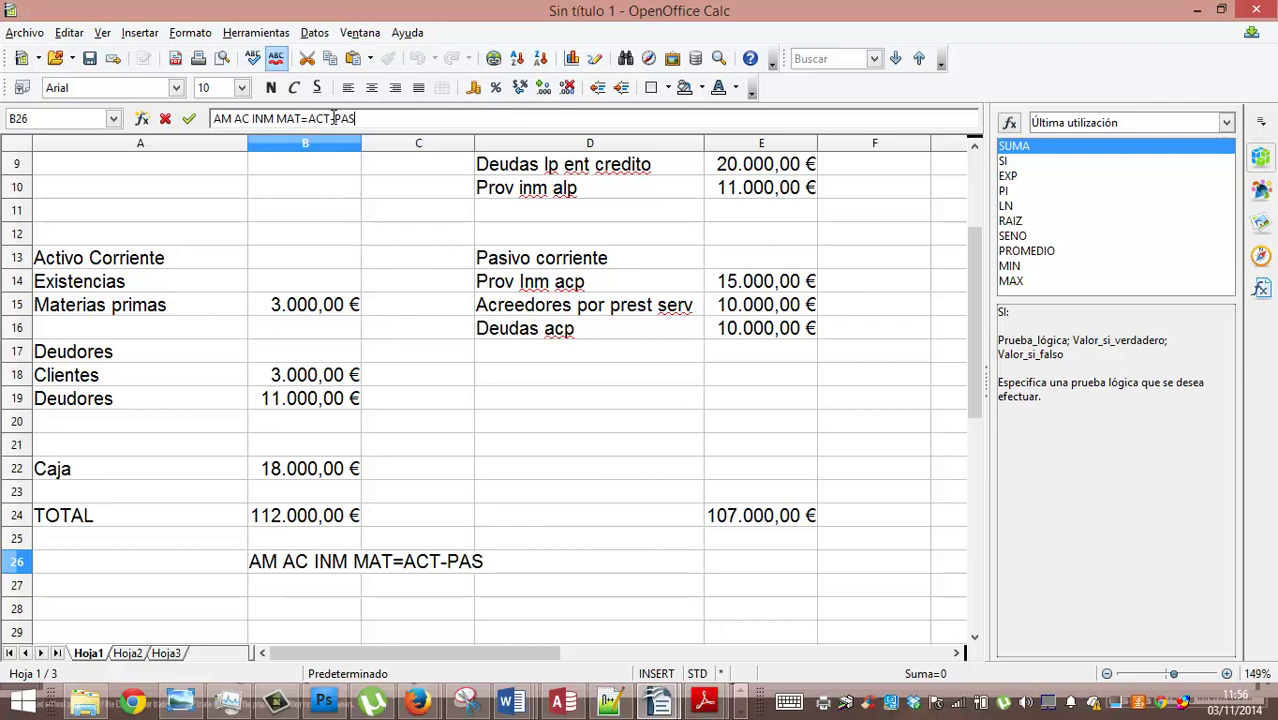
{"action": "key", "text": "Tab"}
{"action": "key", "text": "Tab"}
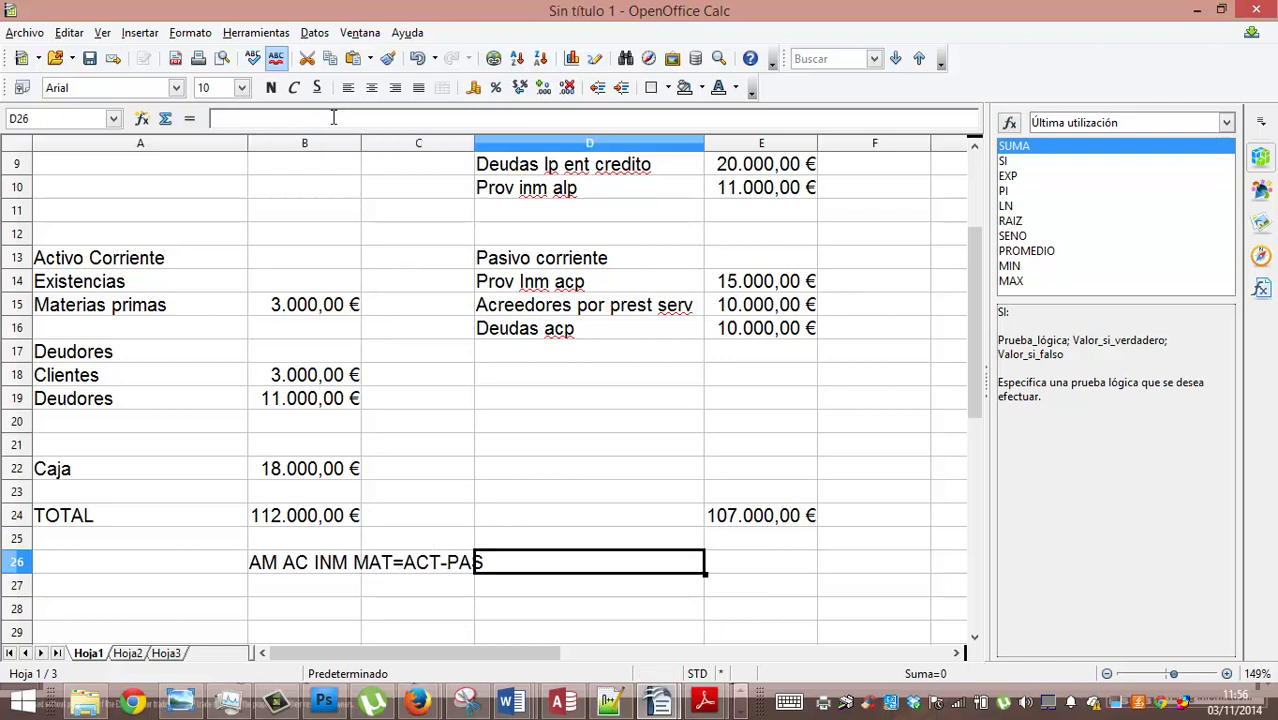
Calculate the accumulated depreciation in D26 by subtracting the PASIVO total in E24 from the ACTIVO total in B24
{"action": "type", "text": "="}
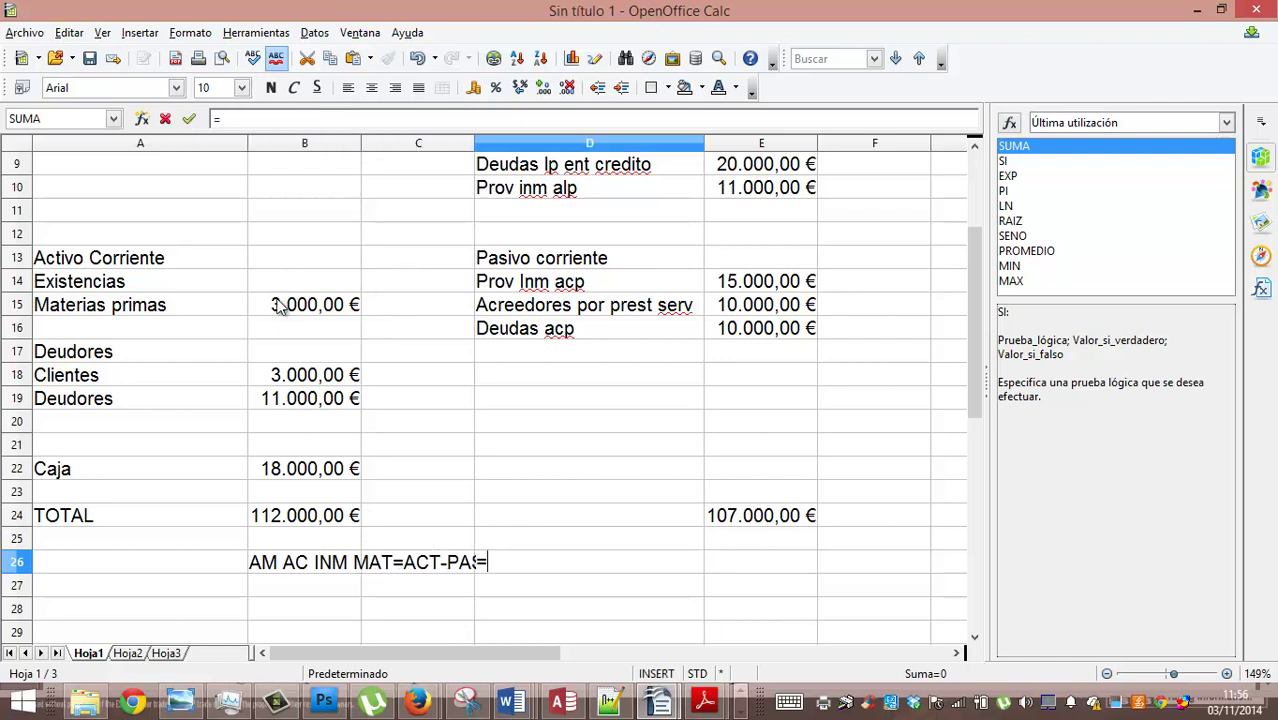
{"action": "left_click", "coordinate": [297, 514]}
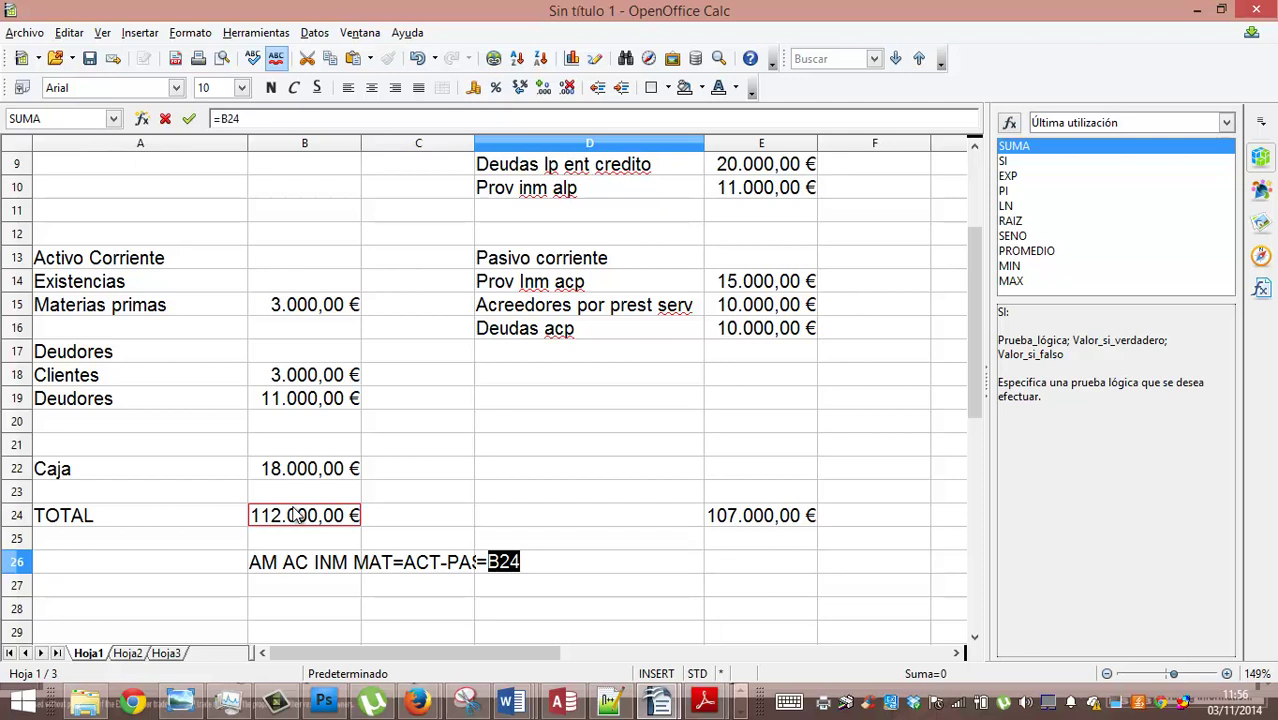
{"action": "type", "text": "-"}
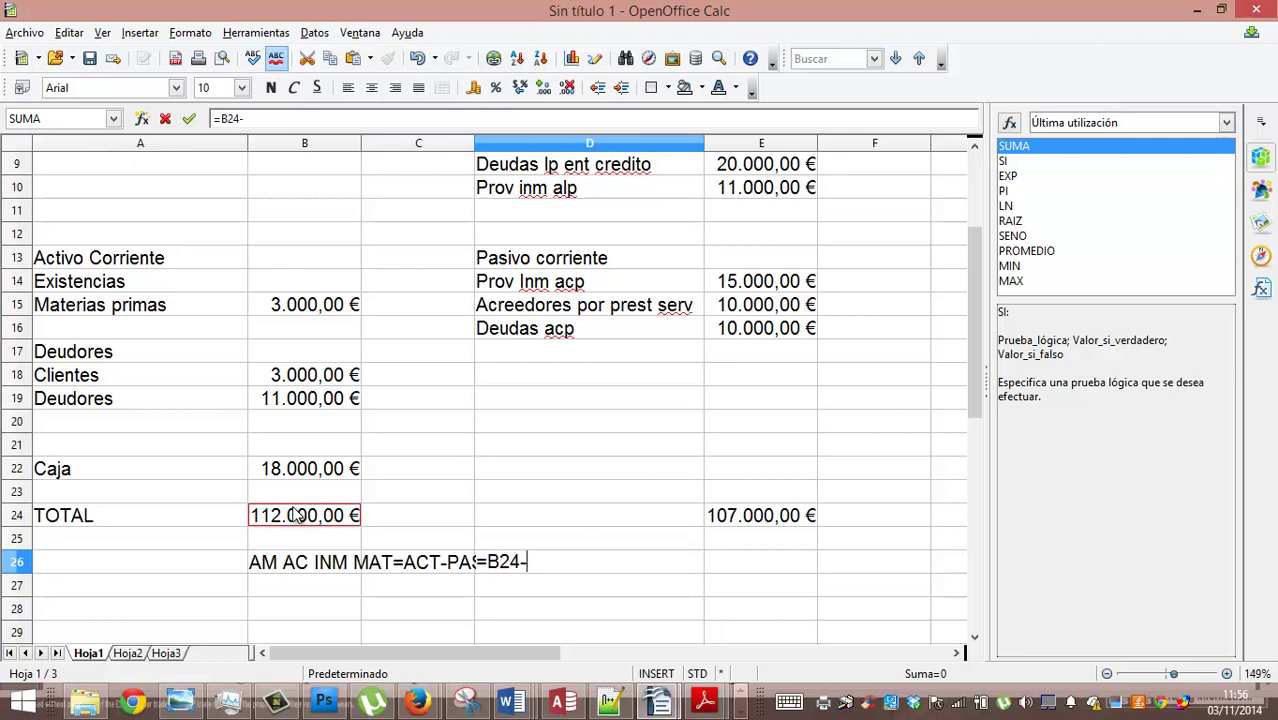
{"action": "left_click", "coordinate": [739, 519]}
{"action": "key", "text": "Return"}
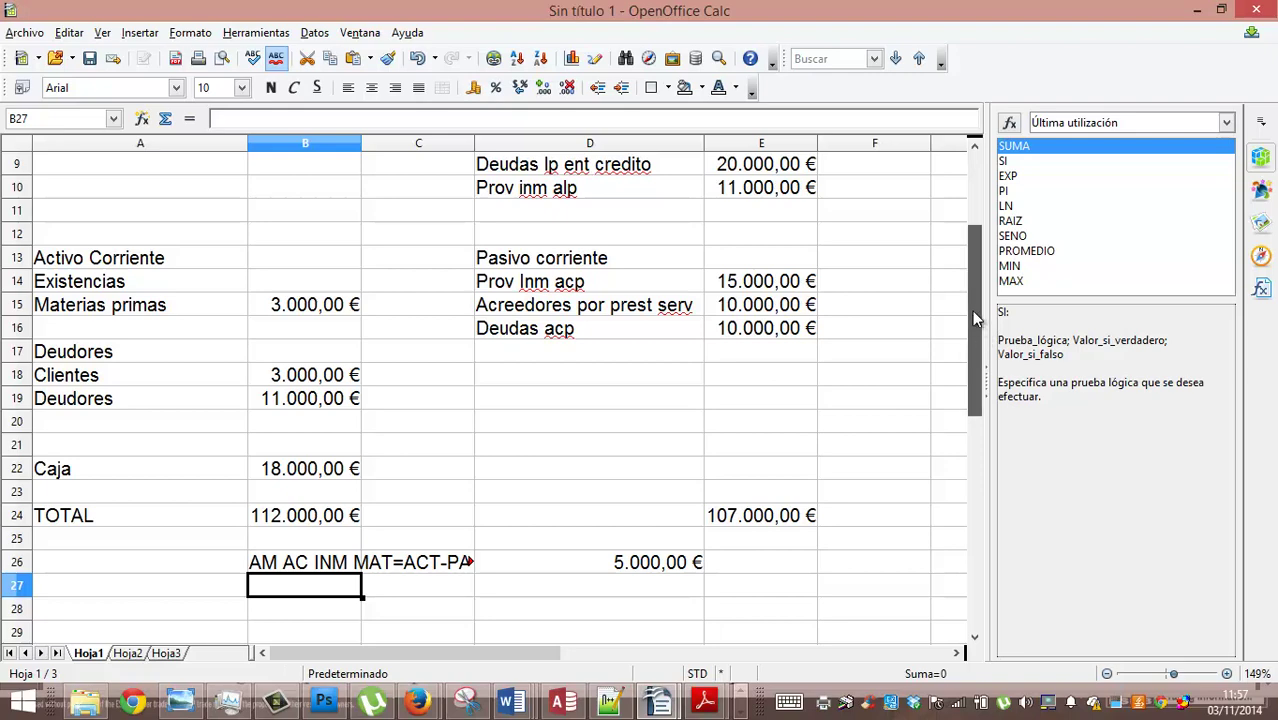
Enter -5000 in B6 as the Am. Ac. Inm. Mat amount, below Elementos de transporte
{"action": "left_click_drag", "start_coordinate": [977, 318], "coordinate": [975, 312]}
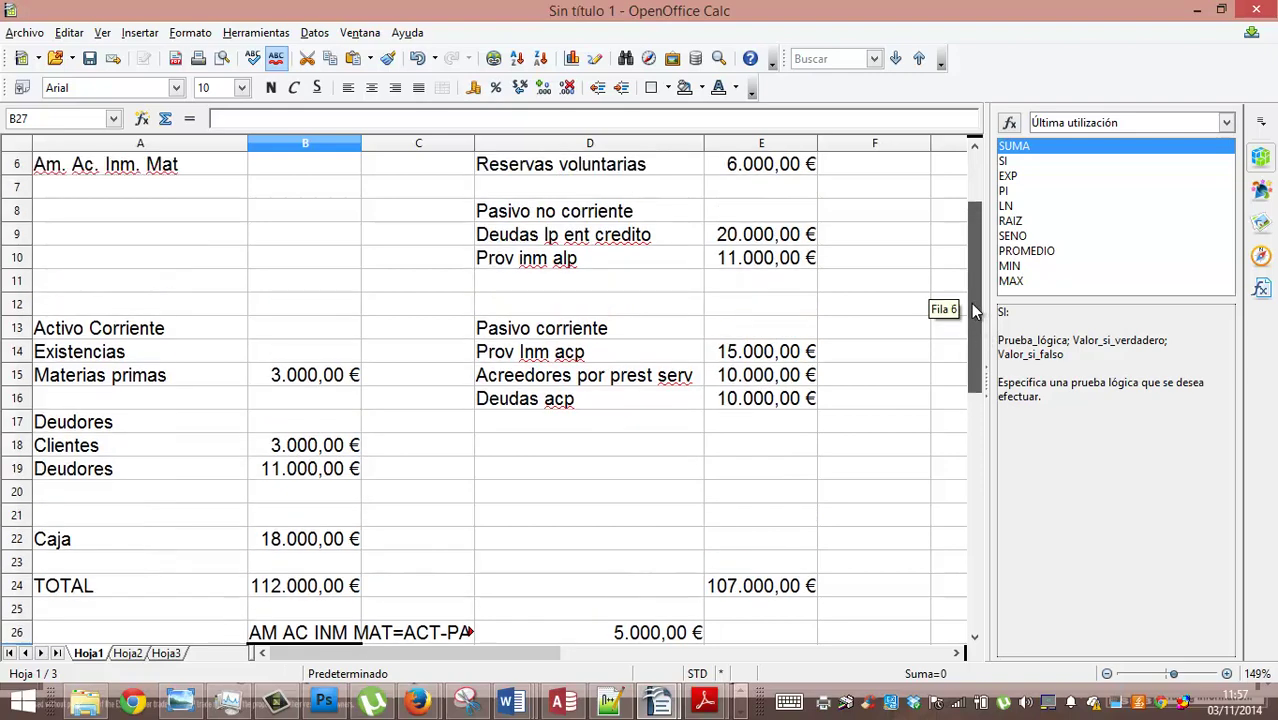
{"action": "left_click_drag", "start_coordinate": [973, 305], "coordinate": [966, 313]}
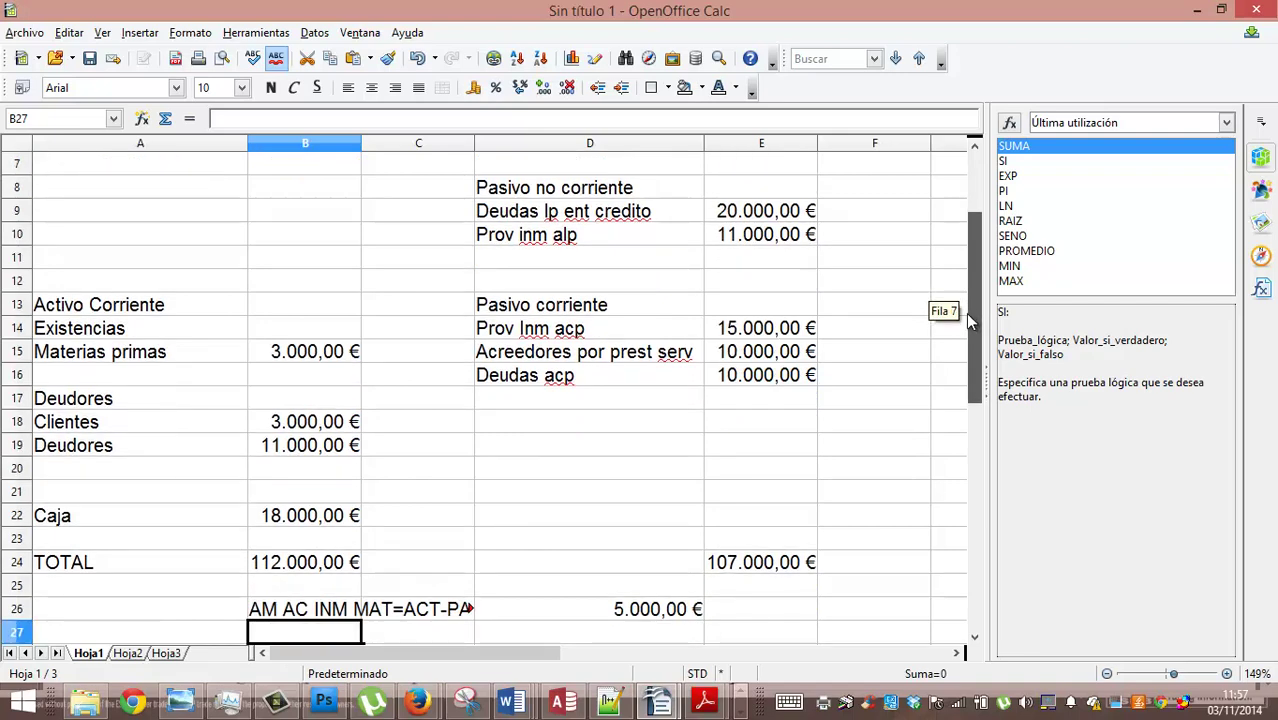
{"action": "left_click_drag", "start_coordinate": [965, 313], "coordinate": [963, 255]}
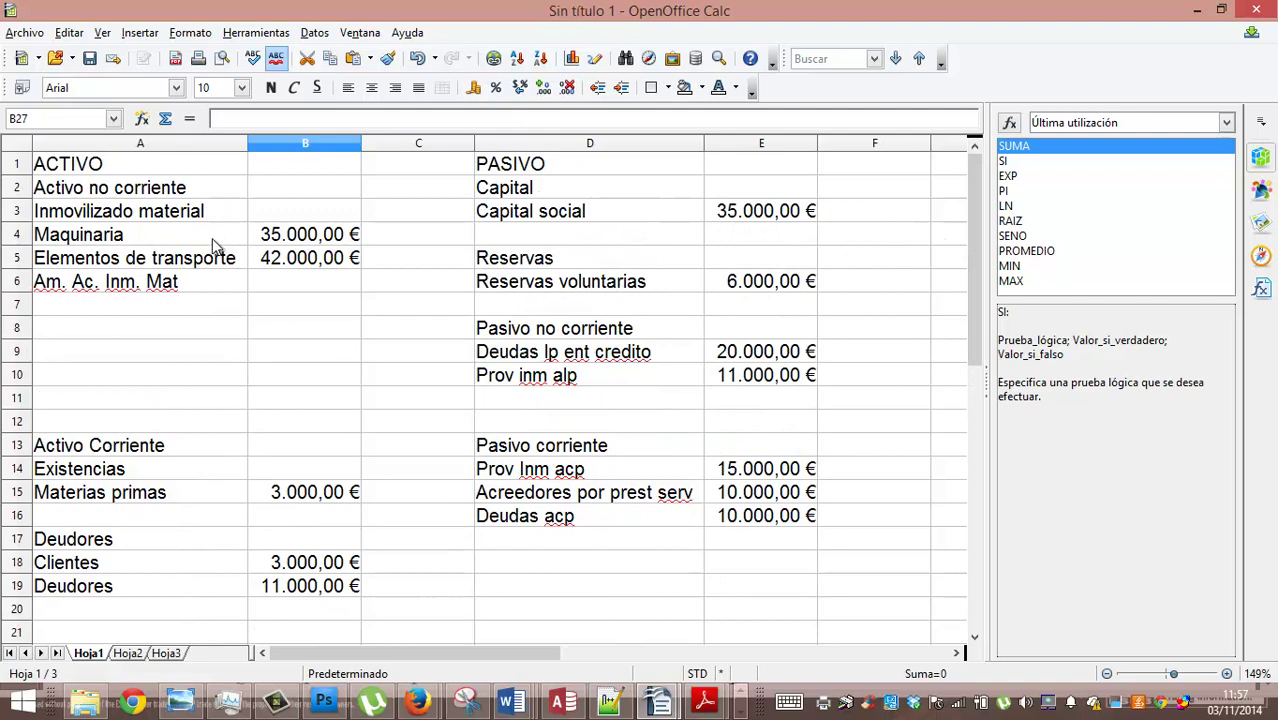
{"action": "left_click", "coordinate": [174, 290]}
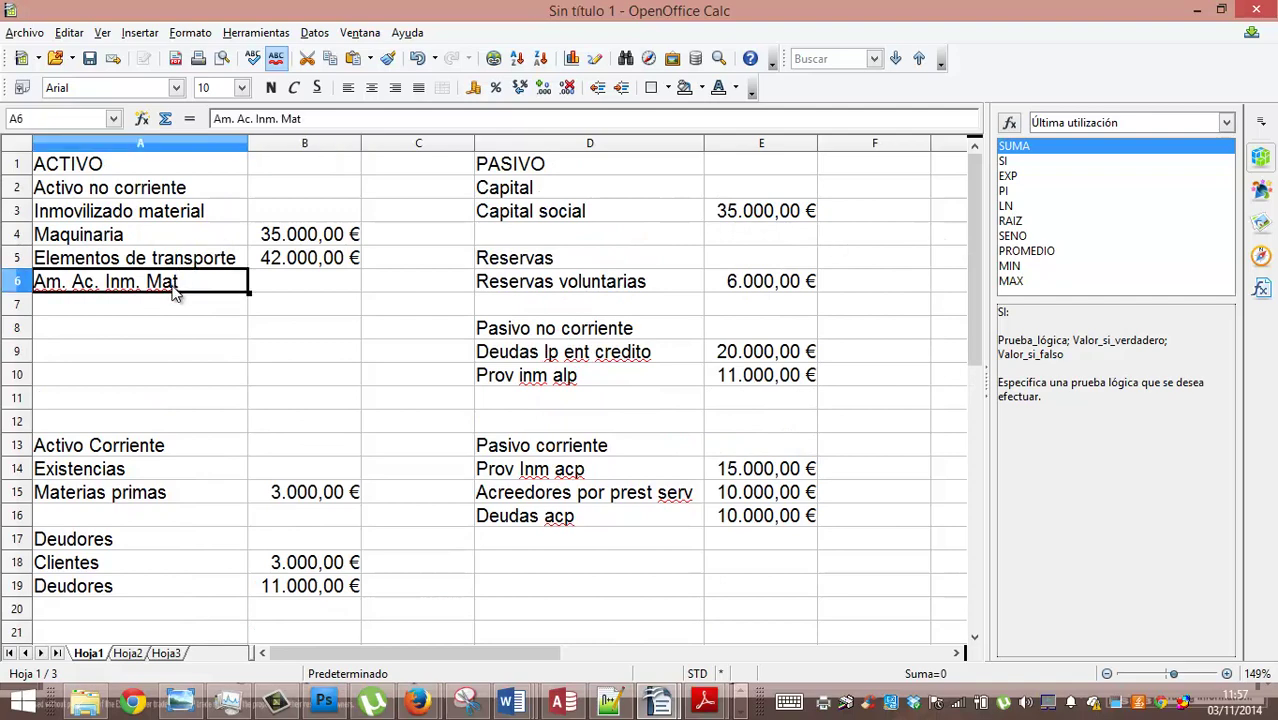
{"action": "left_click", "coordinate": [257, 287]}
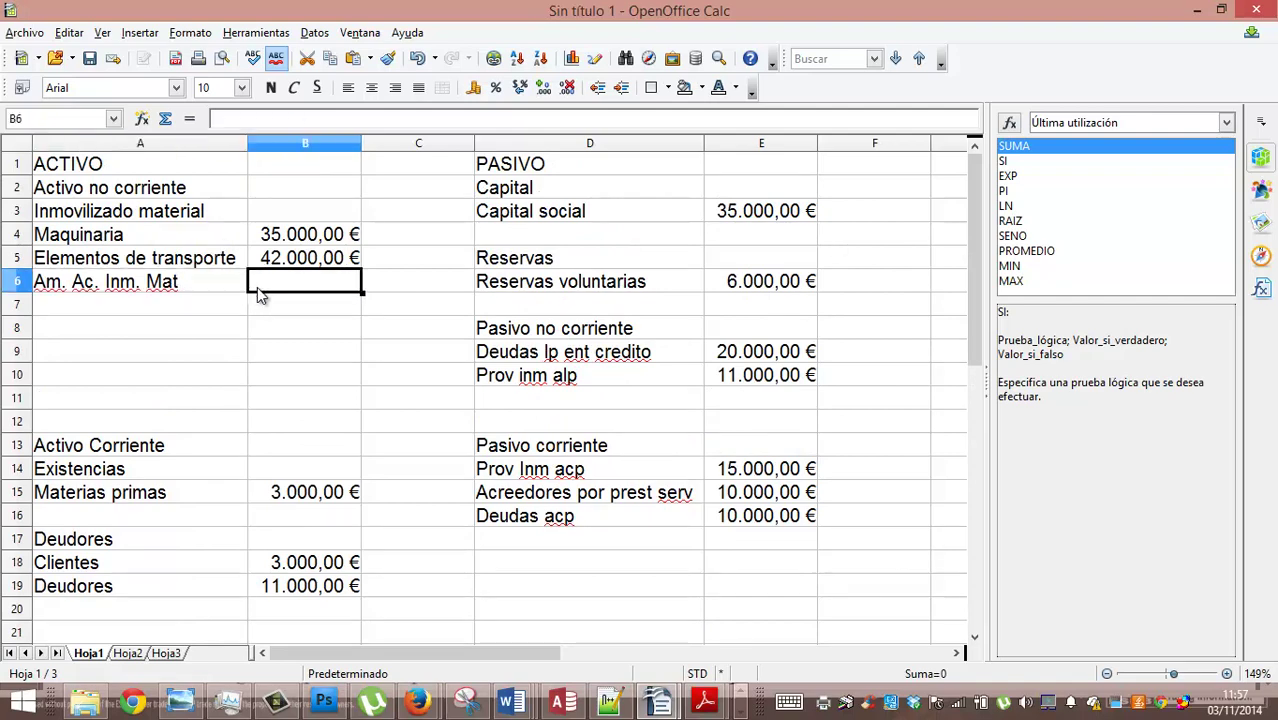
{"action": "type", "text": "-5000"}
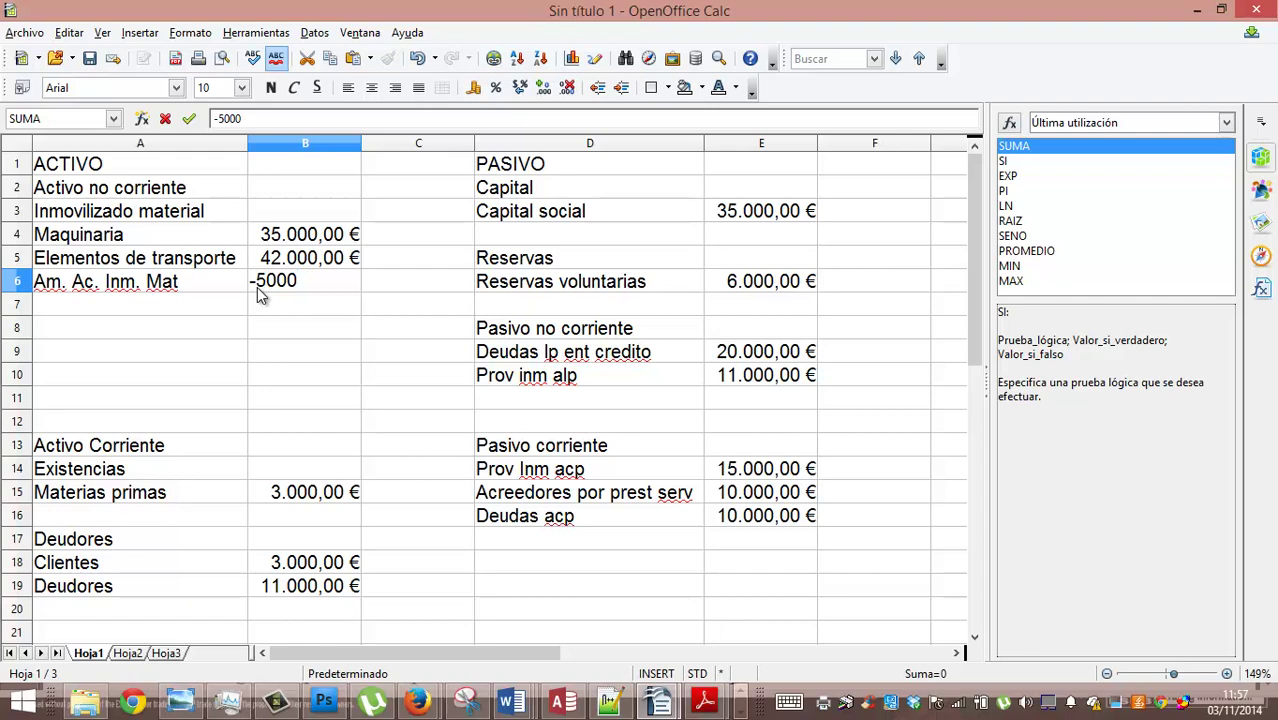
{"action": "key", "text": "Return"}
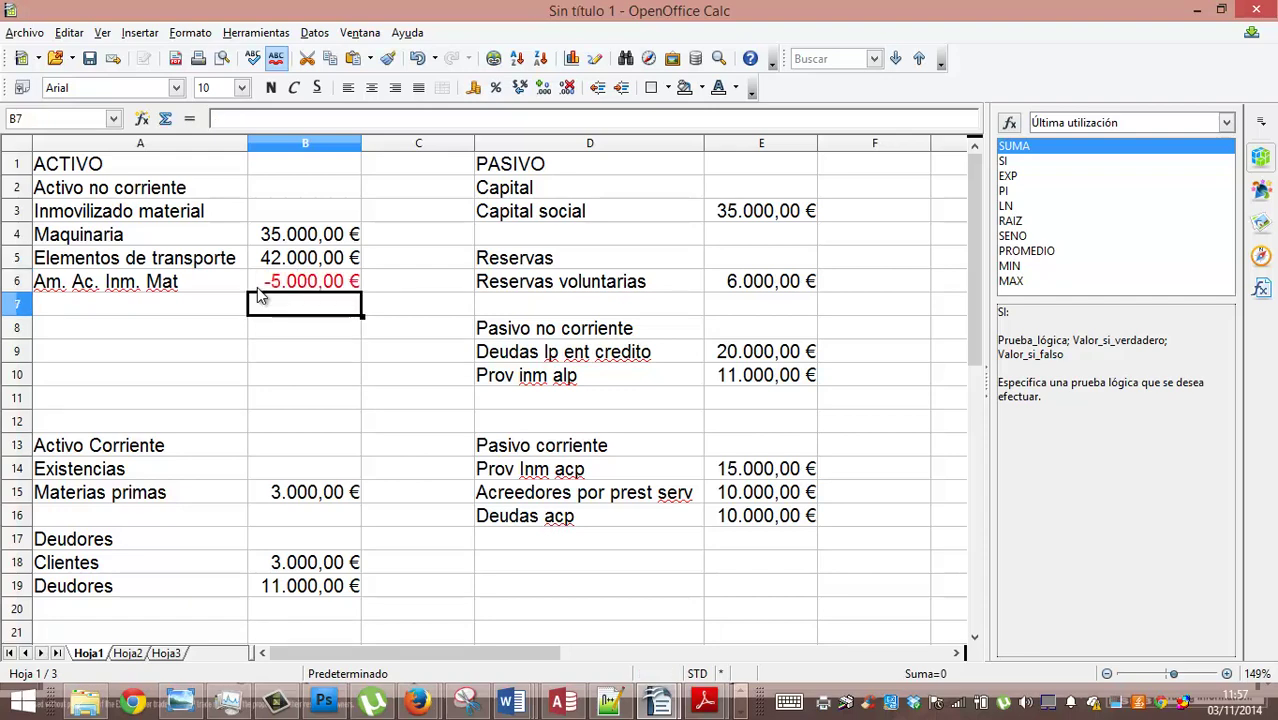
{"action": "key", "text": "Up"}
{"action": "key", "text": "Up"}
{"action": "key", "text": "Up"}
{"action": "key", "text": "Up"}
{"action": "key", "text": "Up"}
{"action": "key", "text": "Up"}
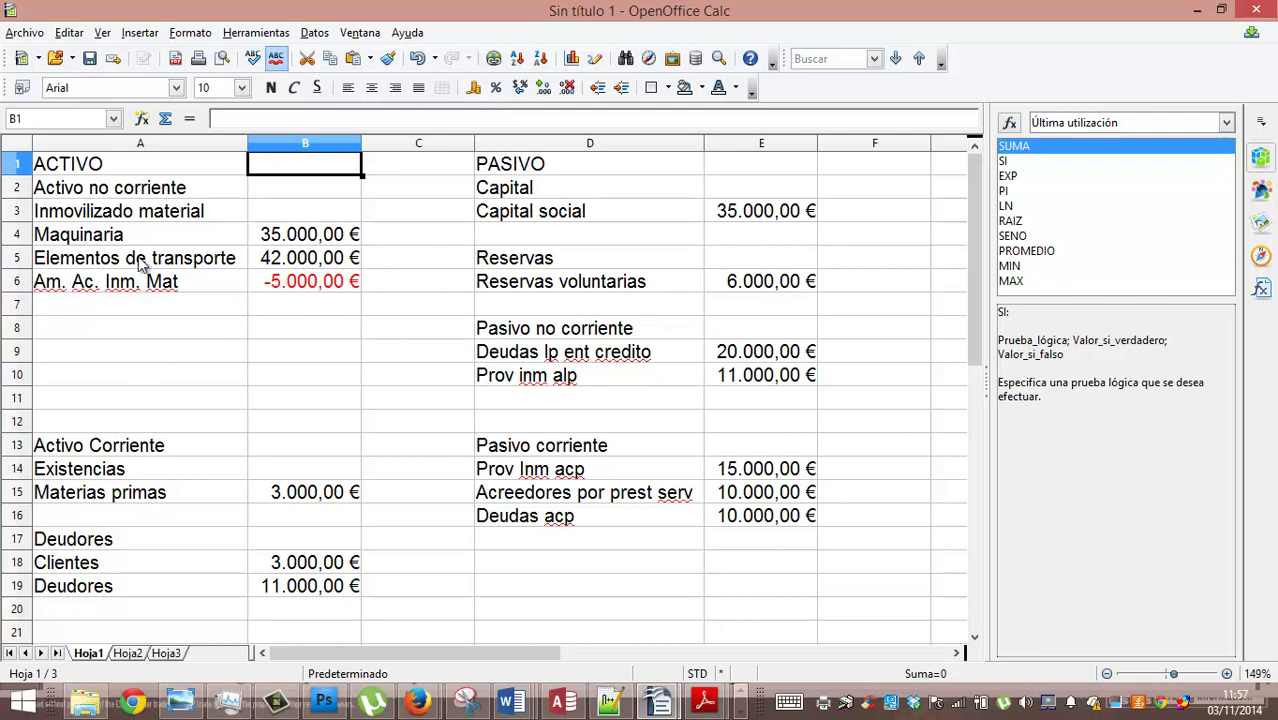
Give the headings Activo no corriente in A2 and Activo Corriente in A13 an orange background
{"action": "left_click", "coordinate": [150, 199]}
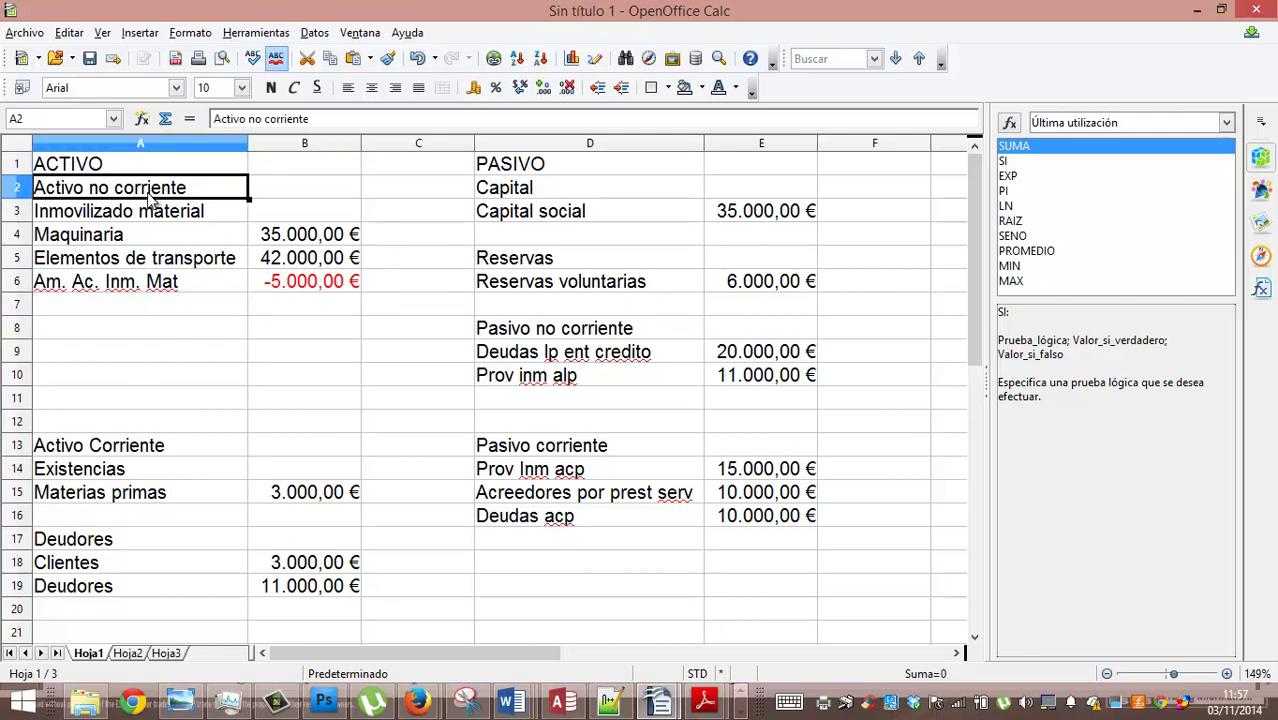
{"action": "left_click", "coordinate": [704, 89]}
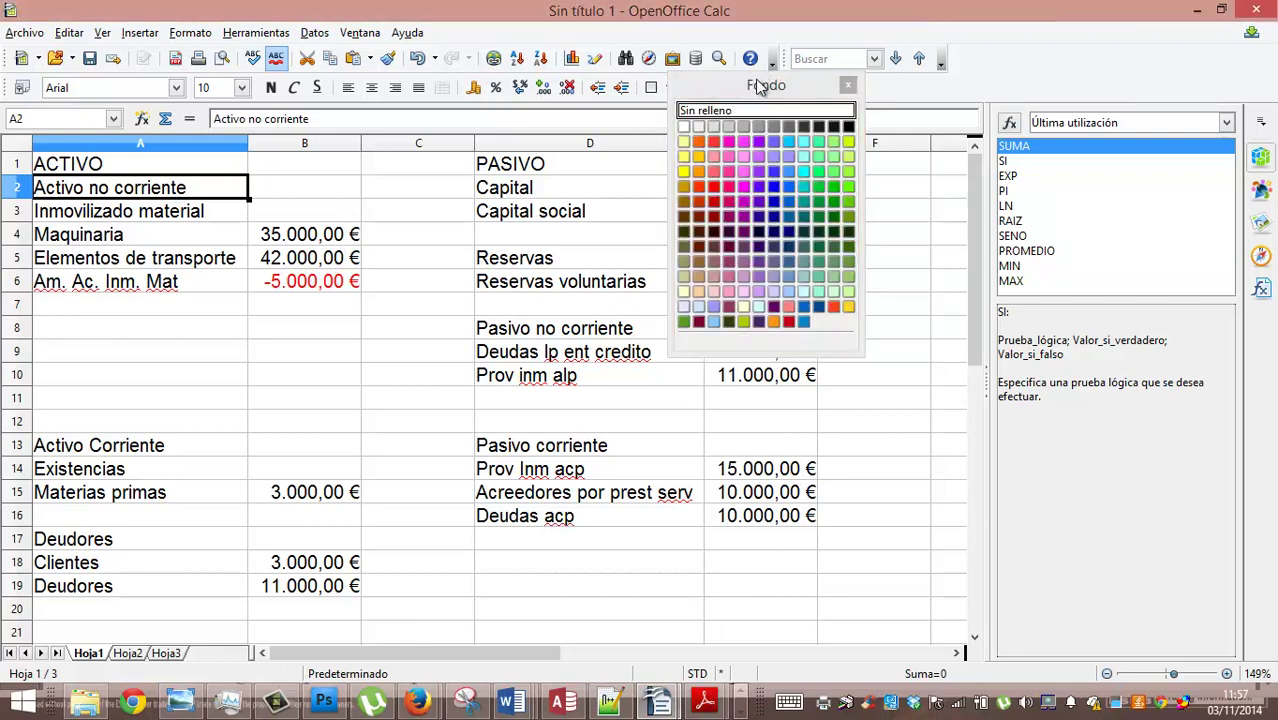
{"action": "left_click", "coordinate": [698, 143]}
{"action": "left_click", "coordinate": [88, 452]}
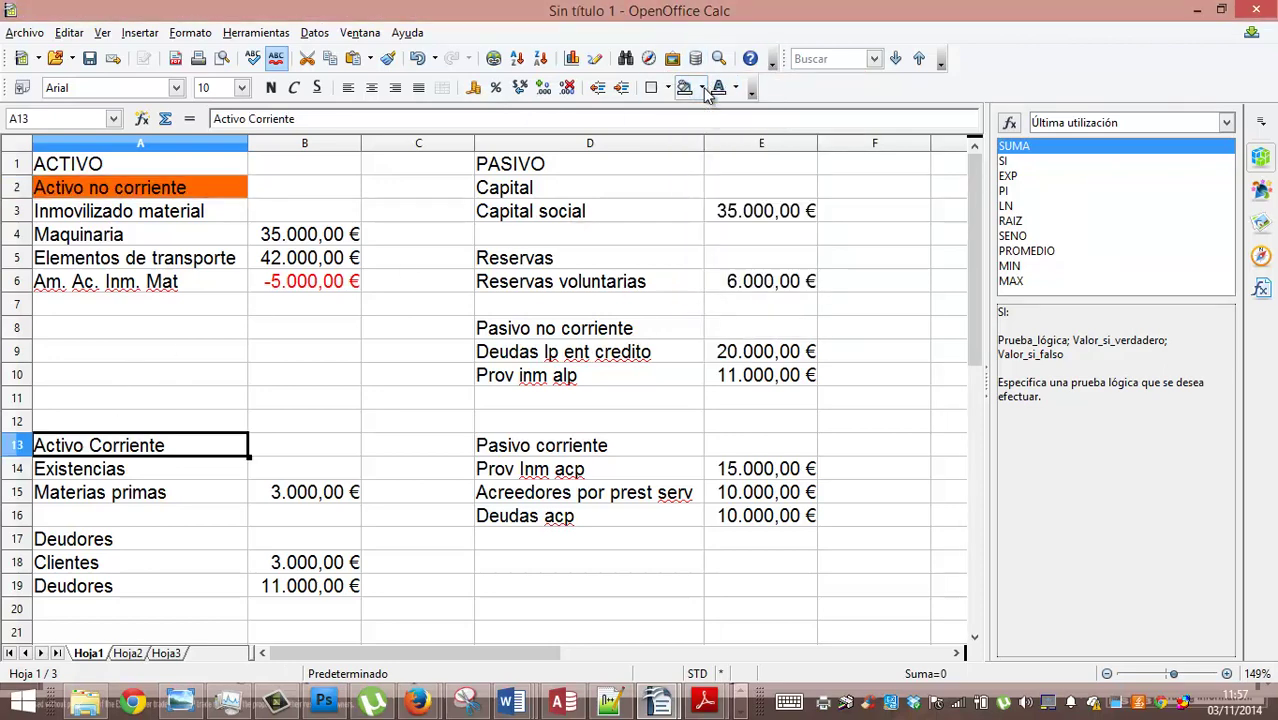
{"action": "left_click", "coordinate": [705, 90]}
{"action": "left_click", "coordinate": [698, 143]}
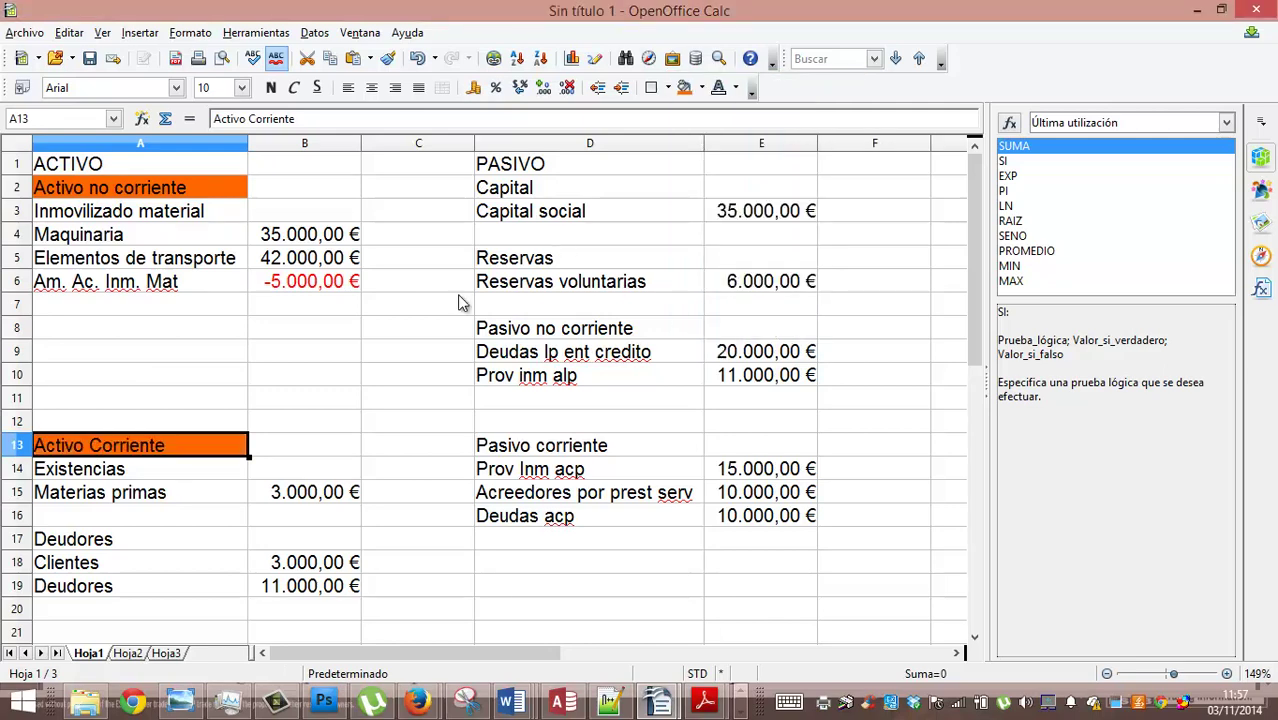
Give the Inmovilizado material heading in A3 a yellow (Amarillo) background
{"action": "left_click", "coordinate": [163, 466]}
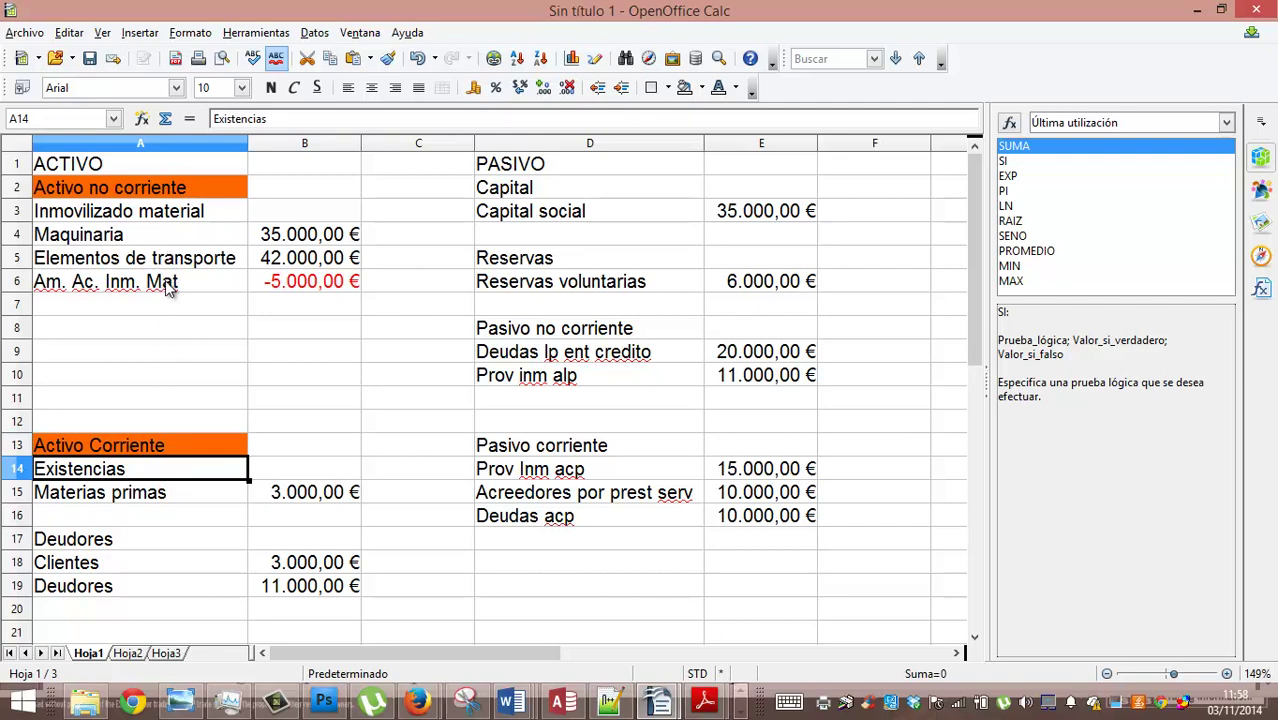
{"action": "left_click", "coordinate": [167, 219]}
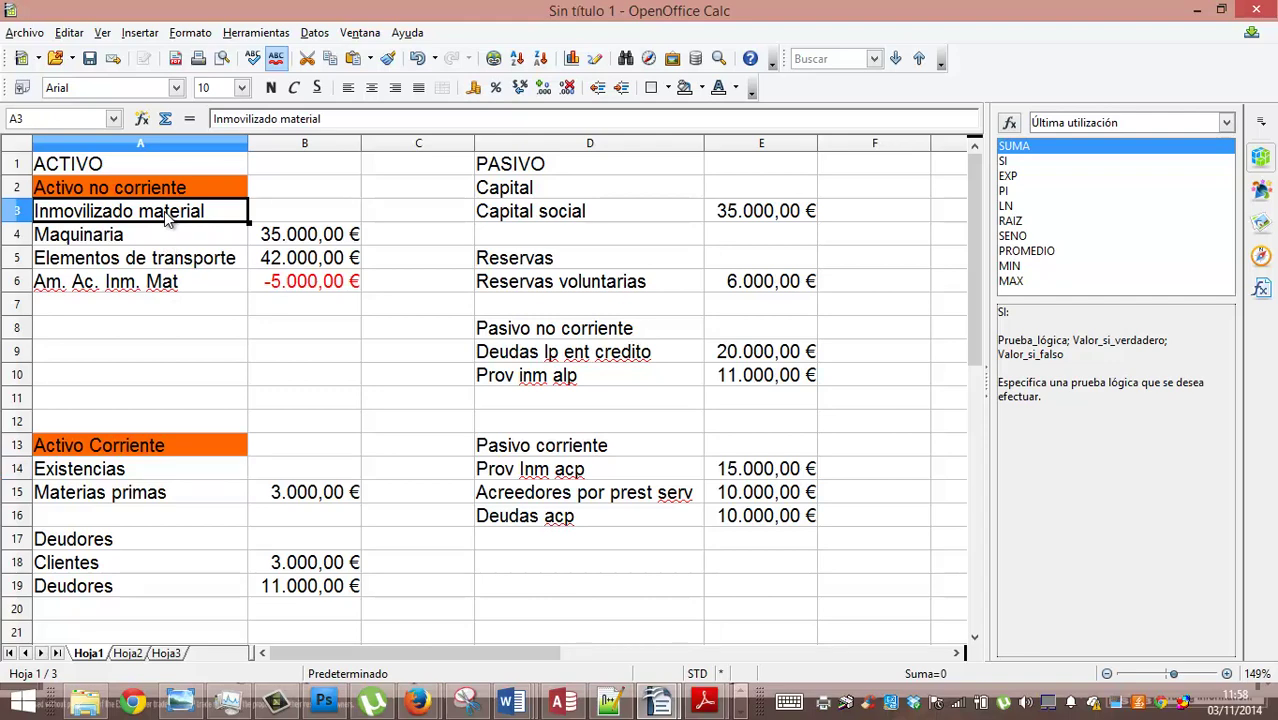
{"action": "left_click", "coordinate": [699, 90]}
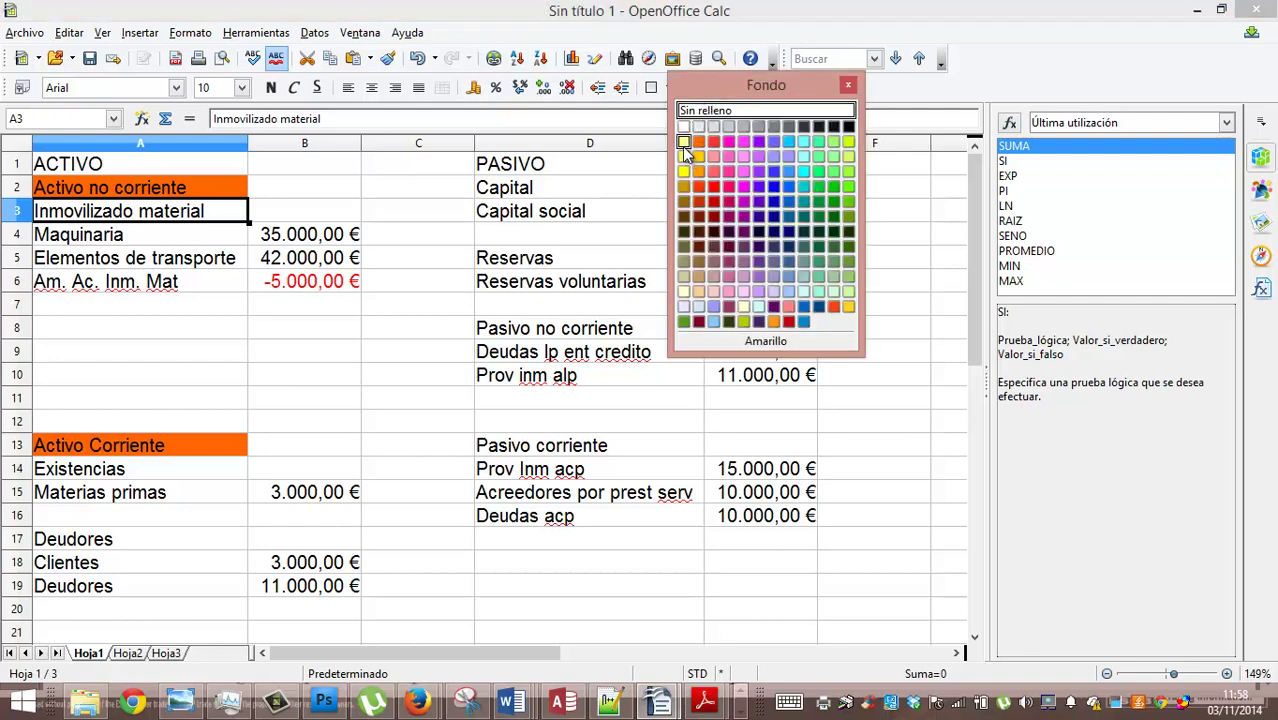
{"action": "left_click", "coordinate": [684, 150]}
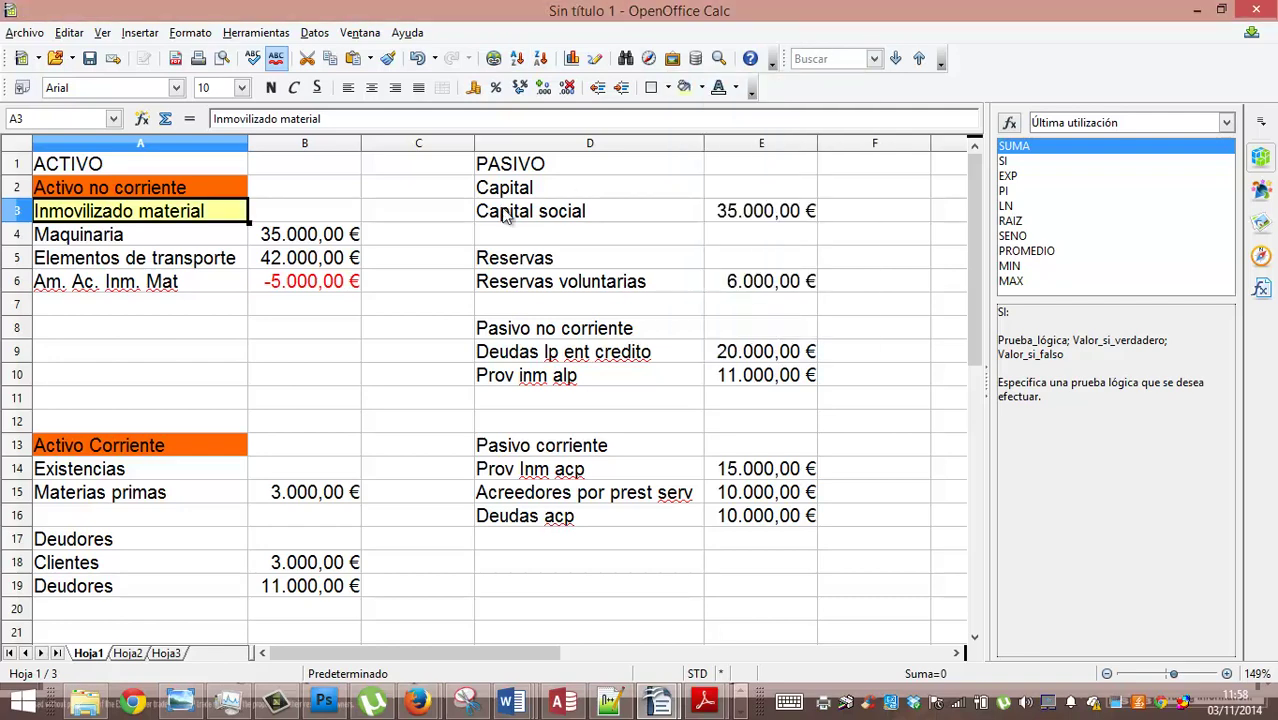
Review the Activo no corriente items, from Inmovilizado material down to the Am. Ac. Inm. Mat amount
{"action": "left_click", "coordinate": [177, 234]}
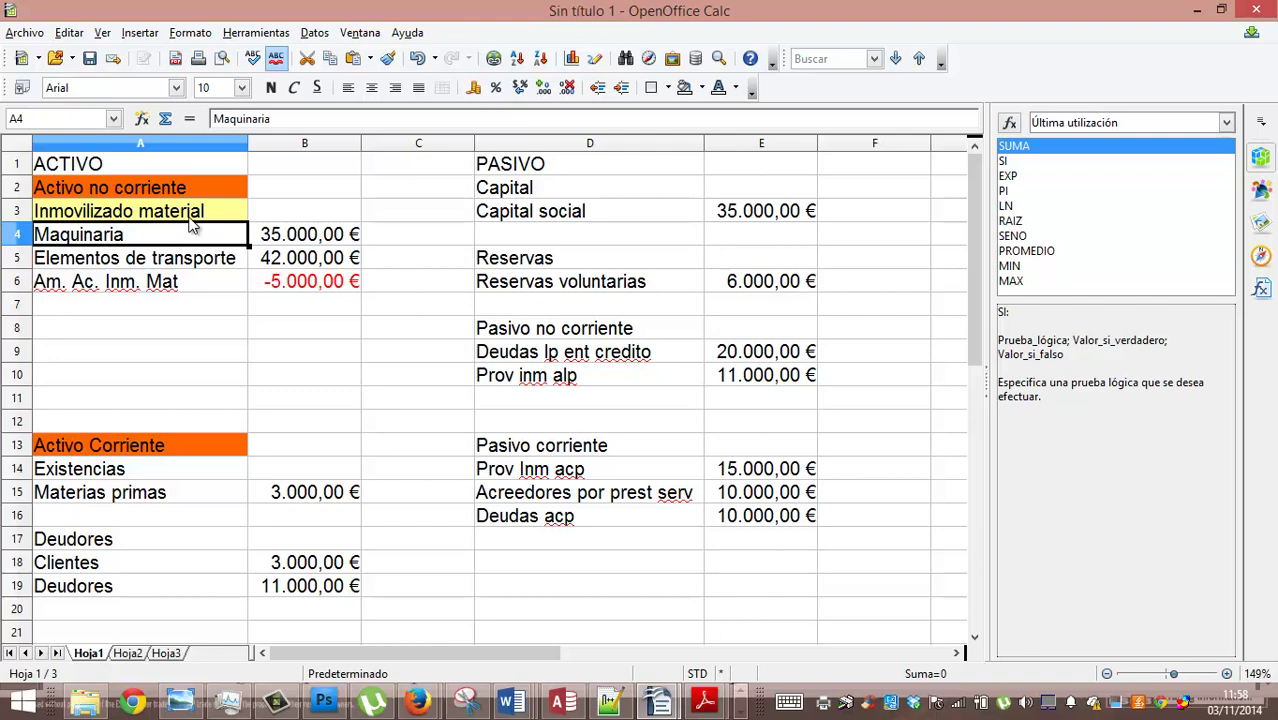
{"action": "left_click", "coordinate": [190, 212]}
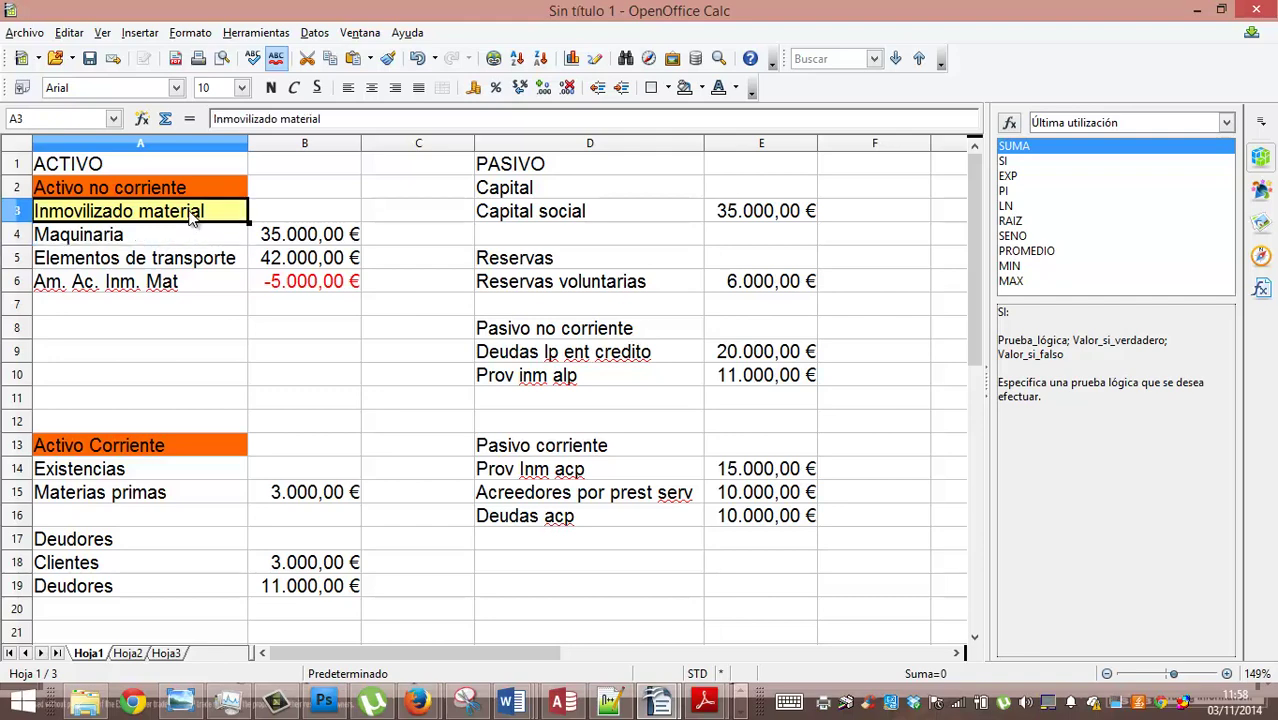
{"action": "left_click", "coordinate": [184, 244]}
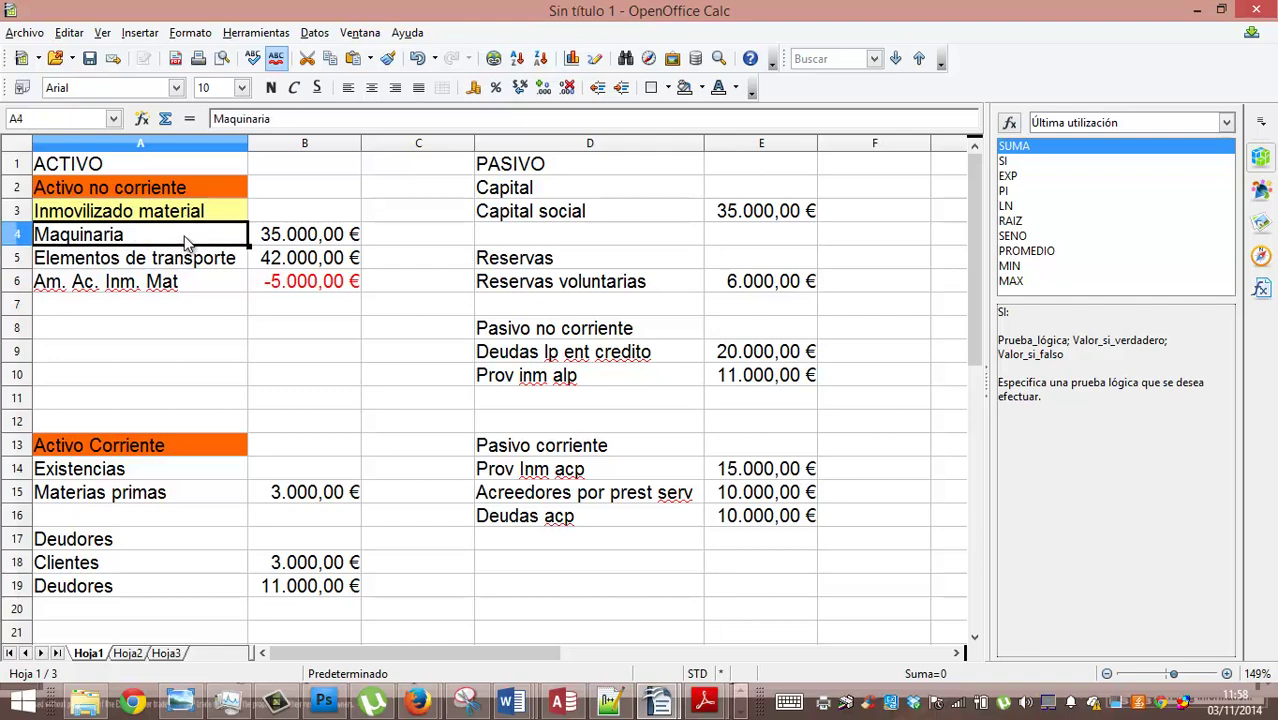
{"action": "left_click", "coordinate": [184, 262]}
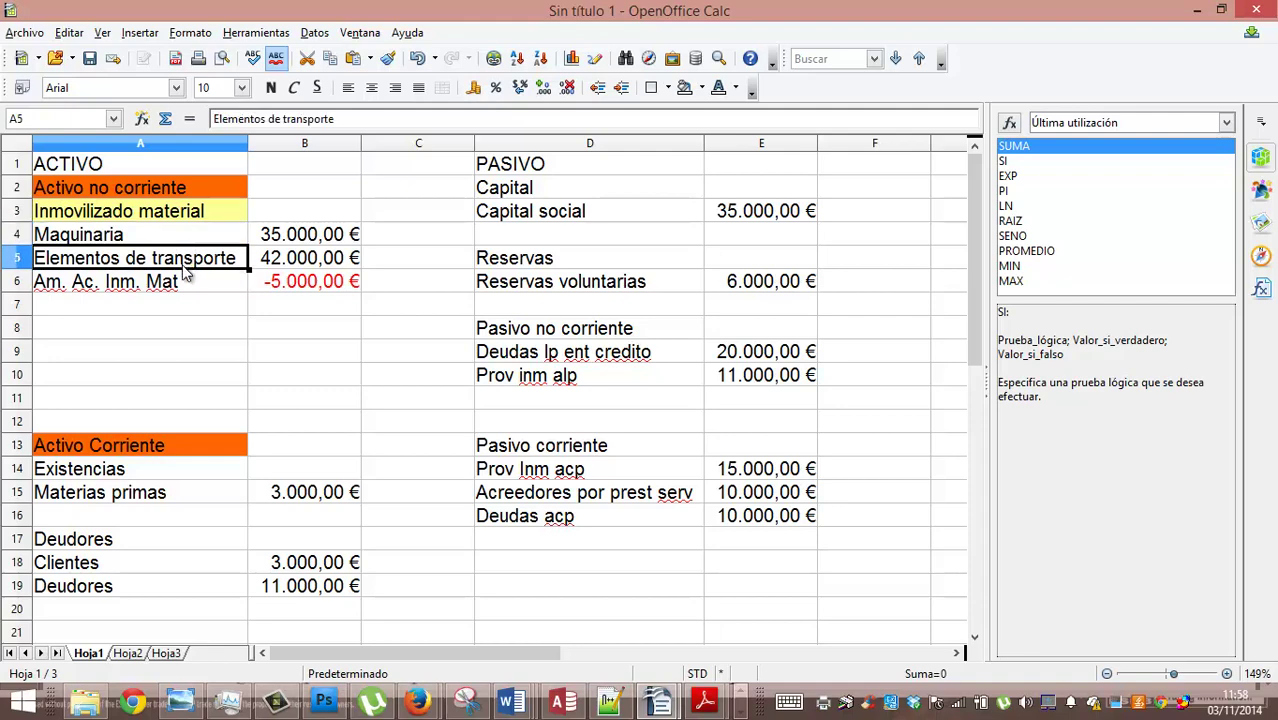
{"action": "left_click", "coordinate": [183, 283]}
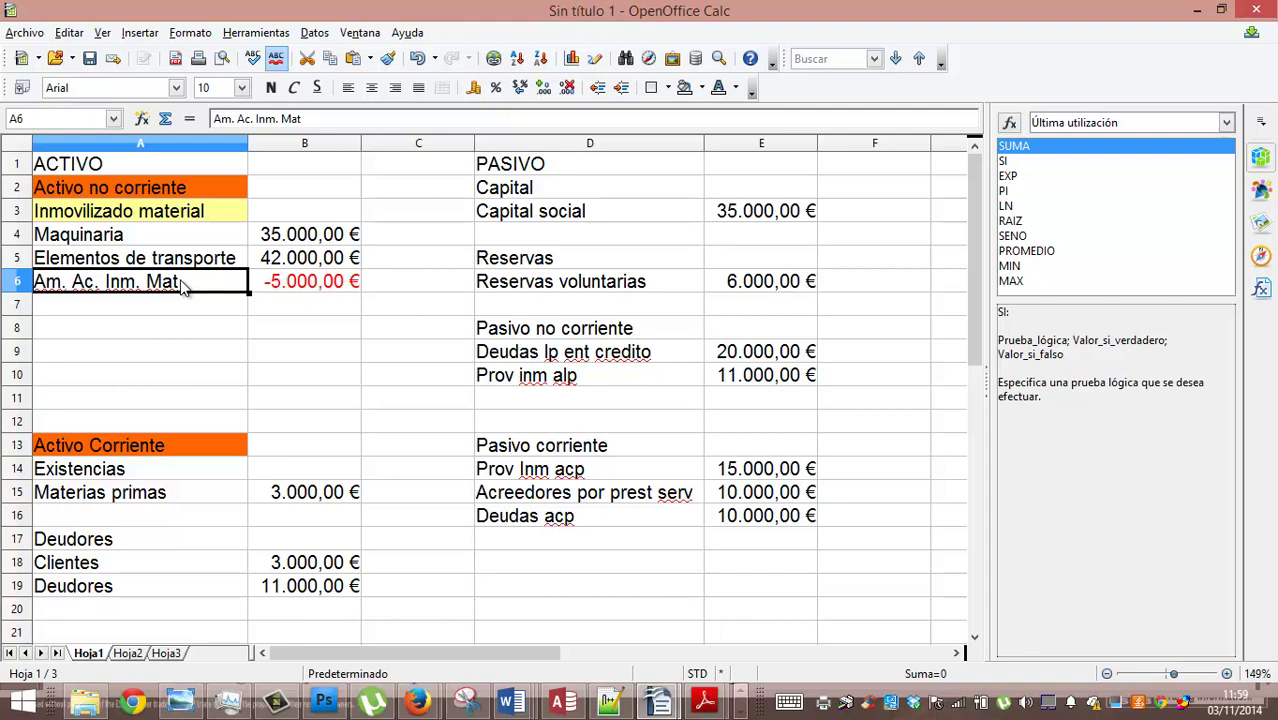
{"action": "left_click", "coordinate": [310, 286]}
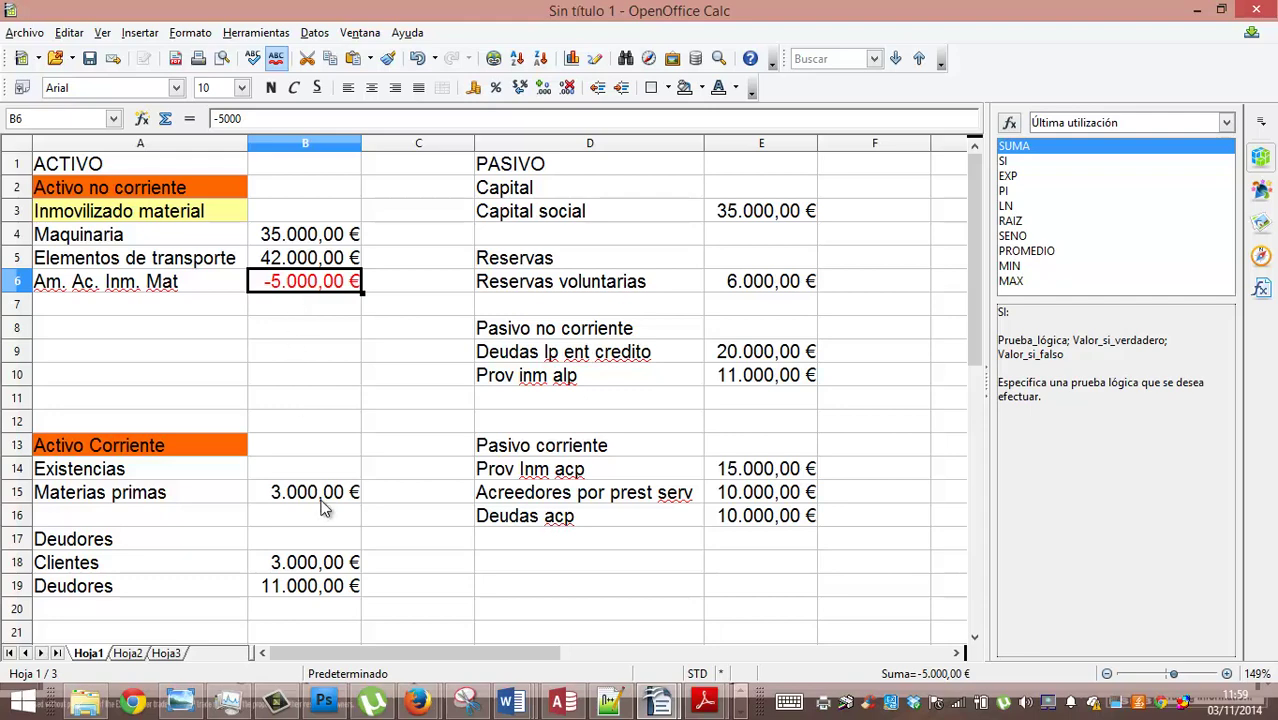
{"action": "left_click", "coordinate": [314, 309]}
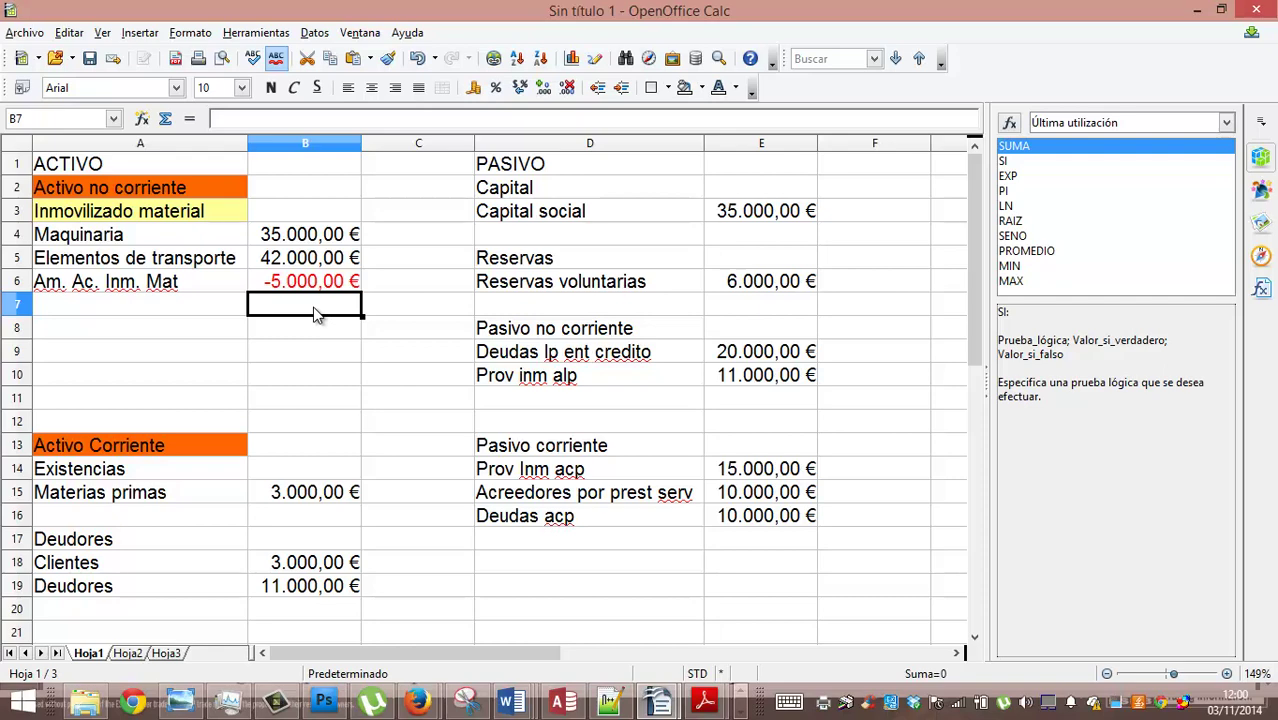
Go through the Activo Corriente entries in column A, from Existencias down to Deudores
{"action": "key", "text": "Up"}
{"action": "key", "text": "Down"}
{"action": "key", "text": "Down"}
{"action": "key", "text": "Down"}
{"action": "key", "text": "Down"}
{"action": "key", "text": "Down"}
{"action": "key", "text": "Down"}
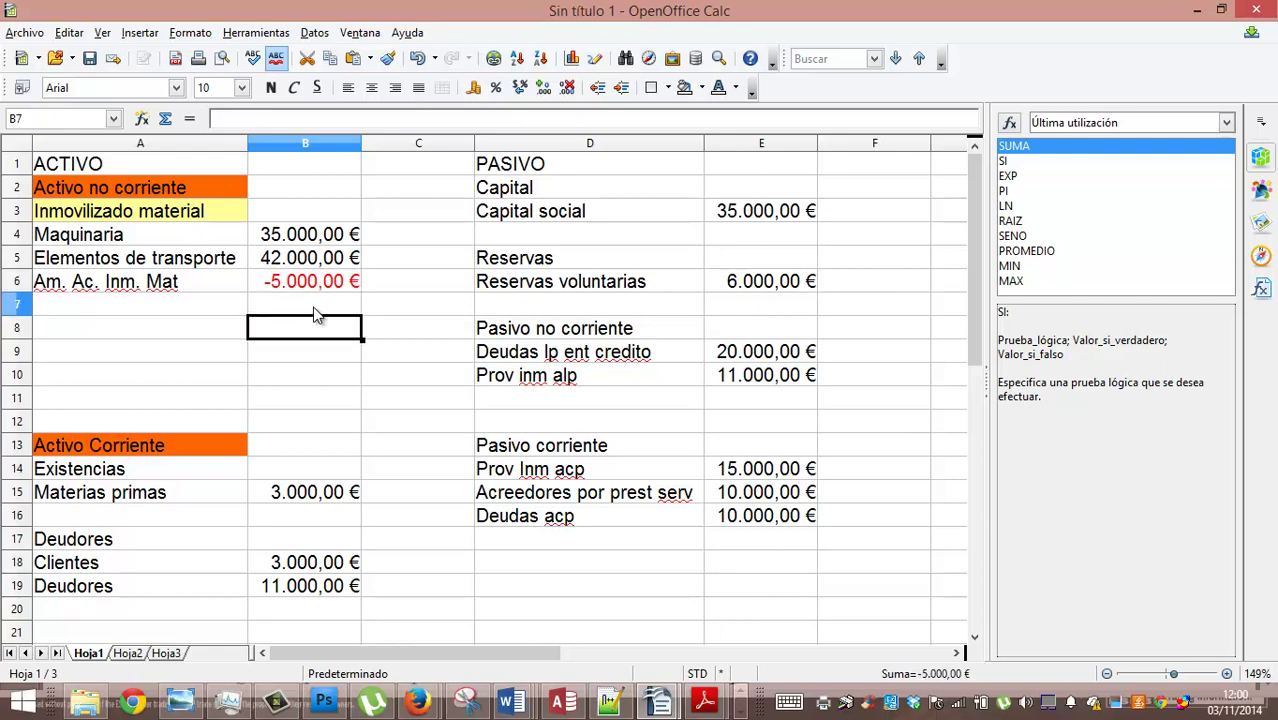
{"action": "key", "text": "Down"}
{"action": "key", "text": "Down"}
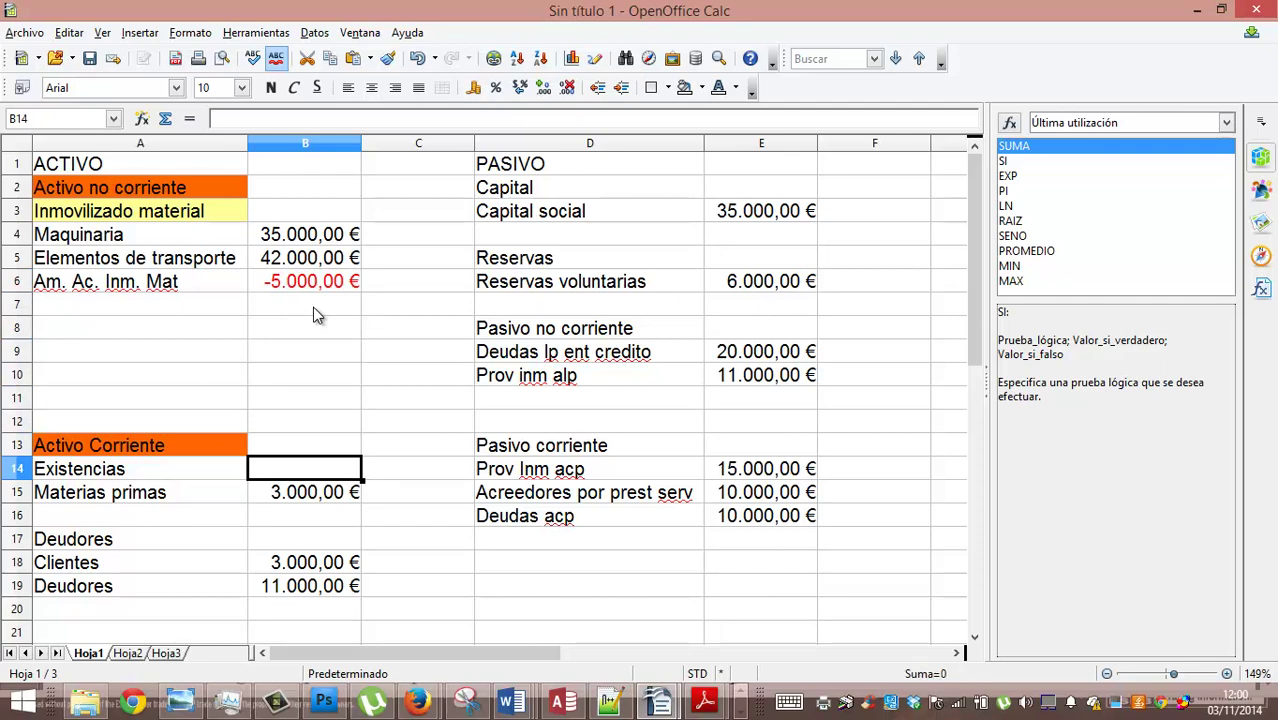
{"action": "key", "text": "Left"}
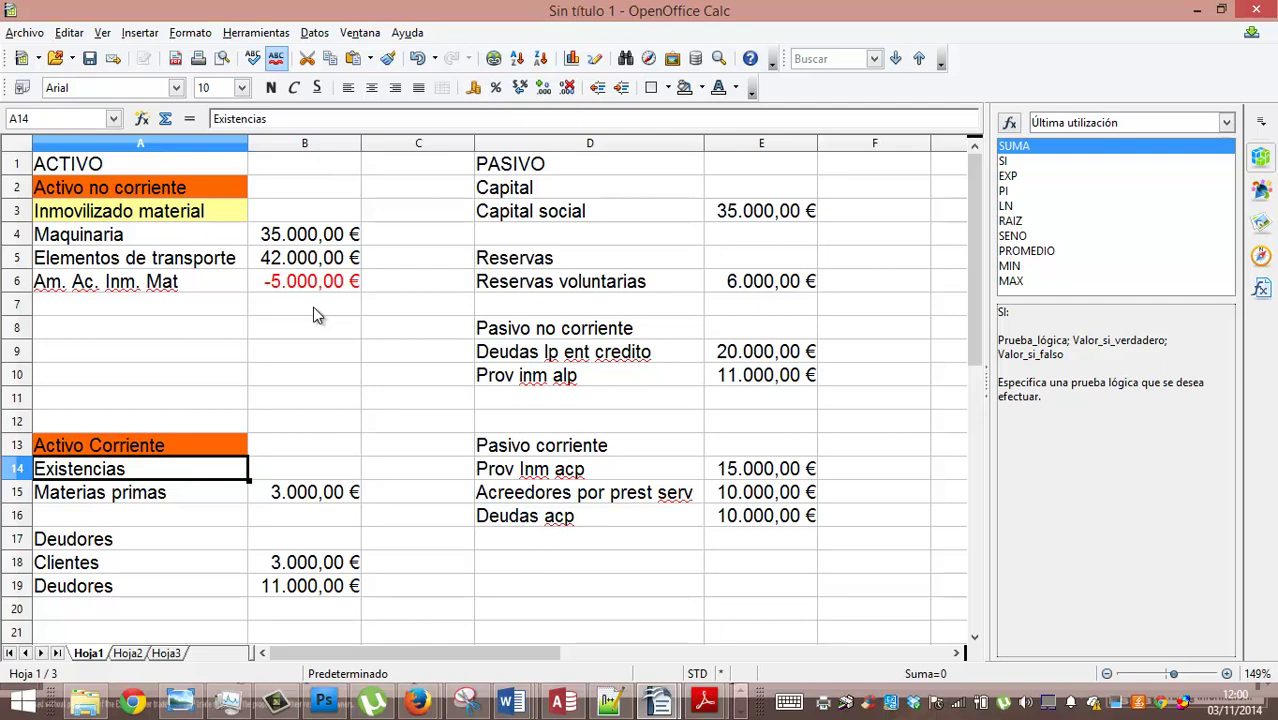
{"action": "key", "text": "Down"}
{"action": "key", "text": "Down"}
{"action": "key", "text": "Down"}
{"action": "key", "text": "Down"}
{"action": "key", "text": "Down"}
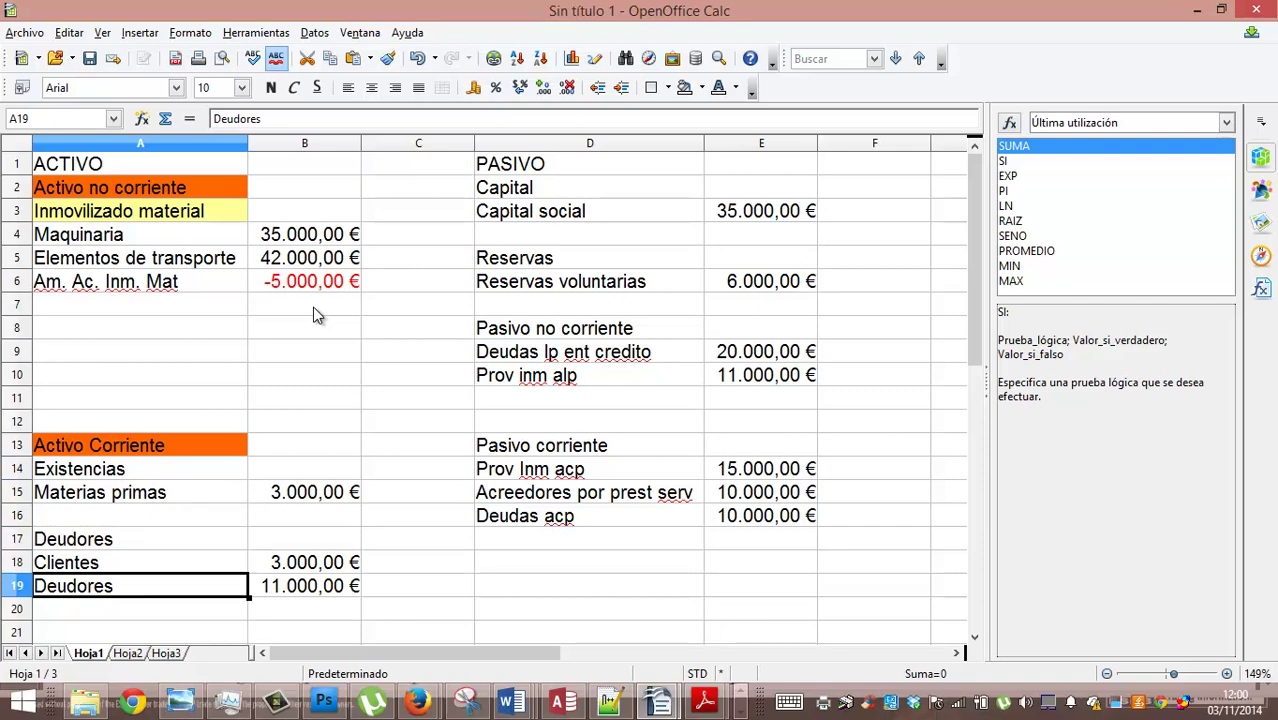
Clear the Existencias label from A14, directly below the Activo Corriente heading
{"action": "key", "text": "Up"}
{"action": "key", "text": "Up"}
{"action": "key", "text": "Up"}
{"action": "key", "text": "Up"}
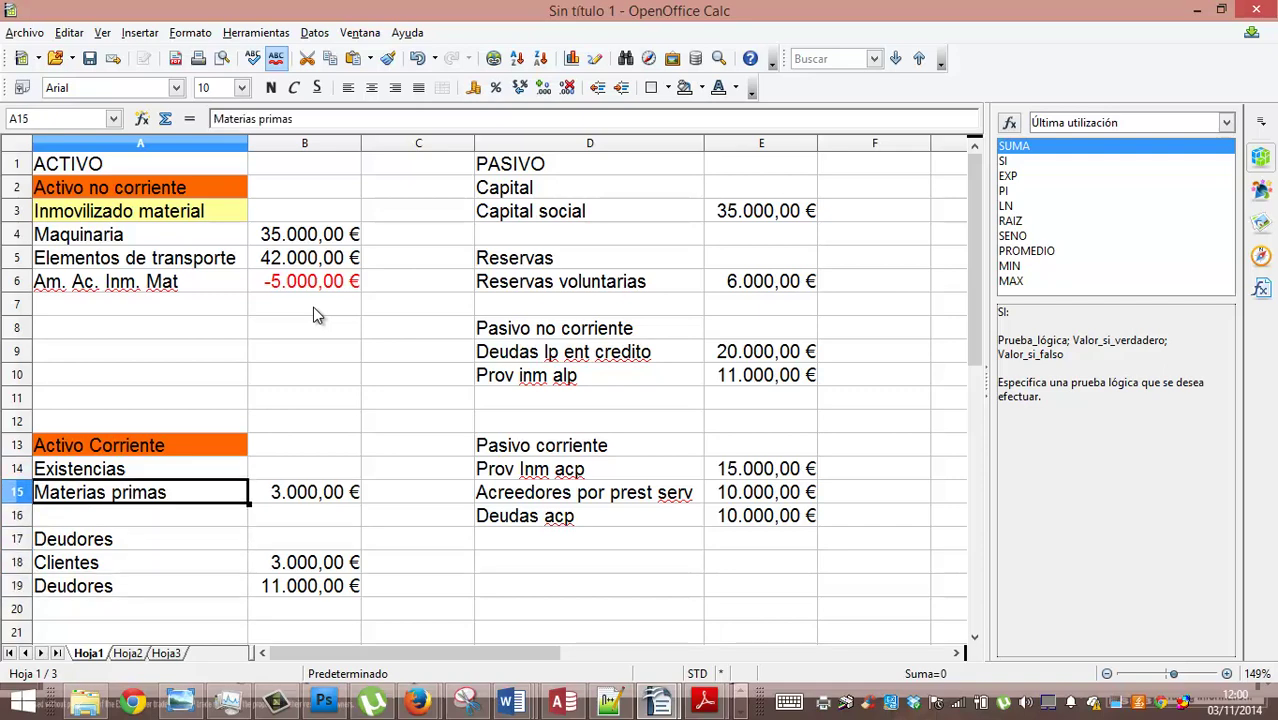
{"action": "key", "text": "Up"}
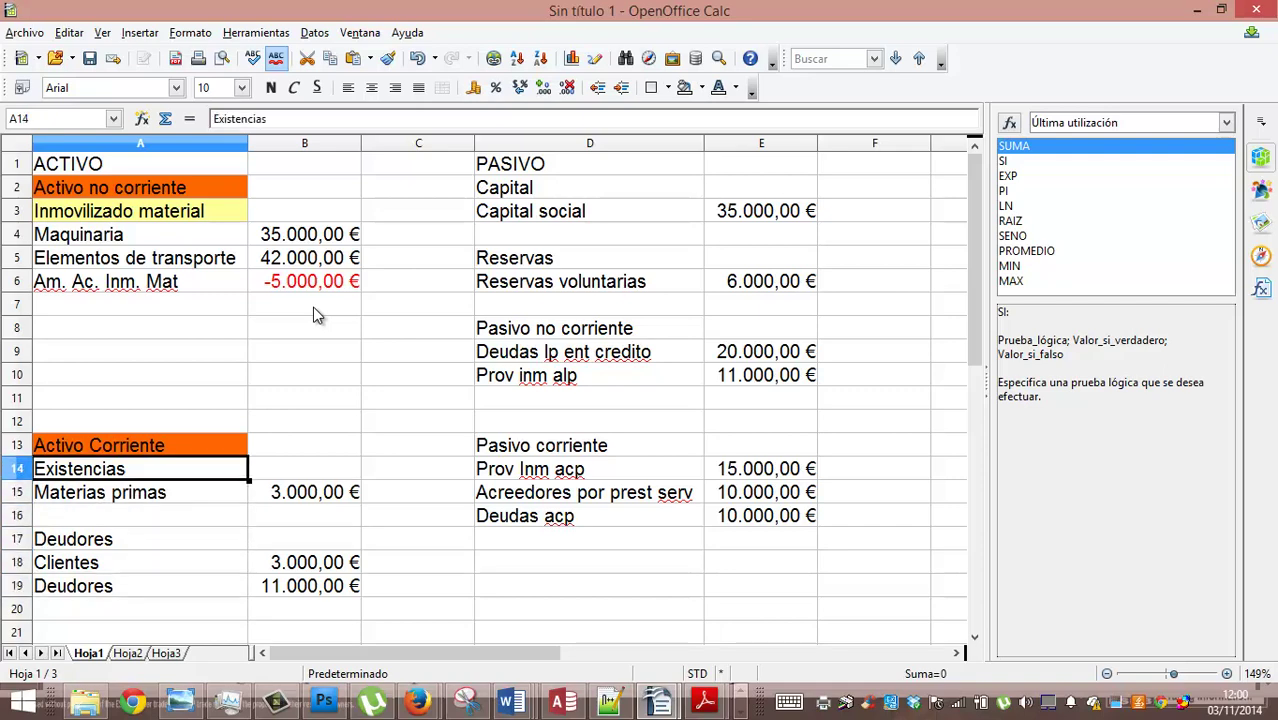
{"action": "key", "text": "BackSpace"}
{"action": "key", "text": "Return"}
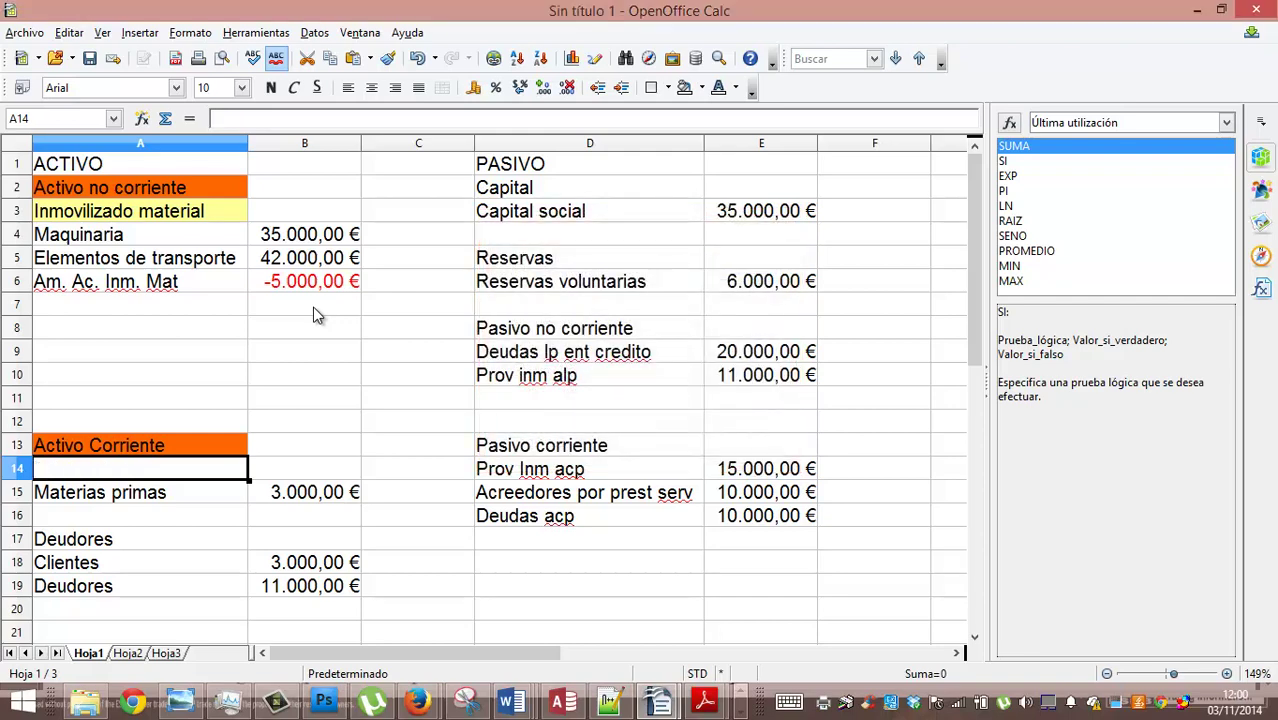
Enter the label Existencias in A16, directly below Materias primas
{"action": "key", "text": "Down"}
{"action": "key", "text": "Down"}
{"action": "type", "text": "eXIS"}
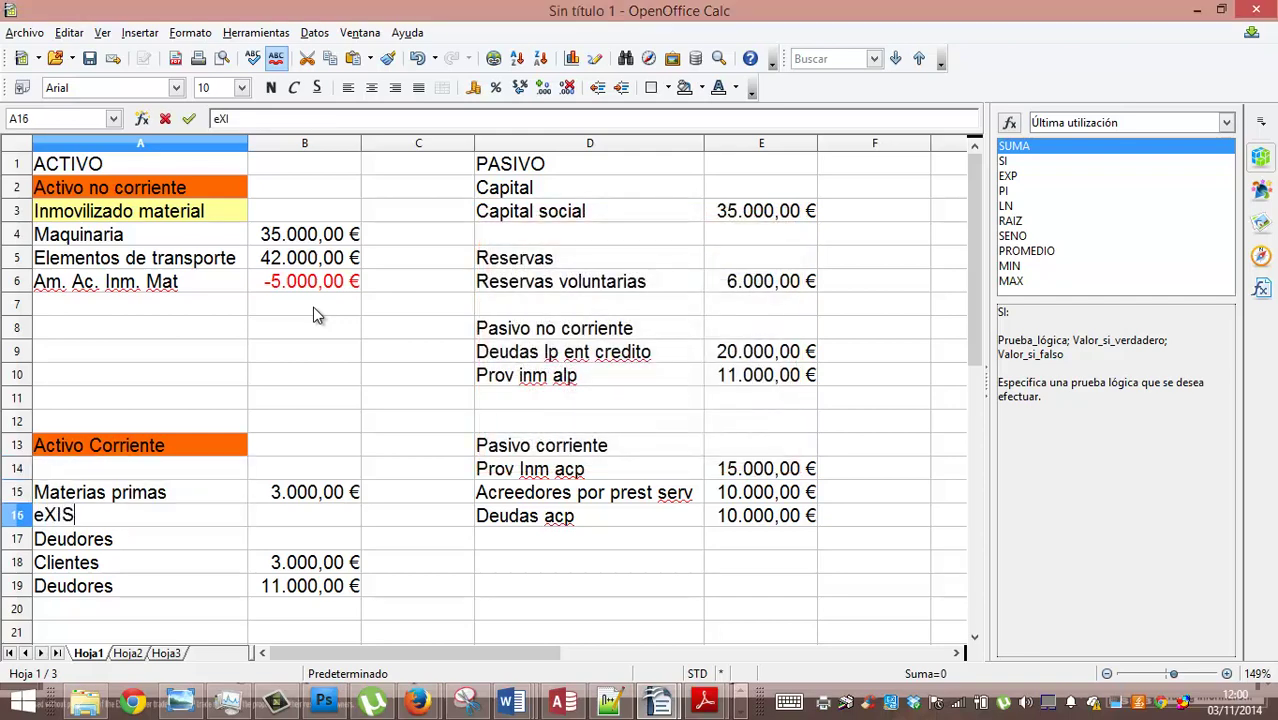
{"action": "key", "text": "BackSpace"}
{"action": "key", "text": "BackSpace"}
{"action": "key", "text": "BackSpace"}
{"action": "key", "text": "BackSpace"}
{"action": "type", "text": "Existenc"}
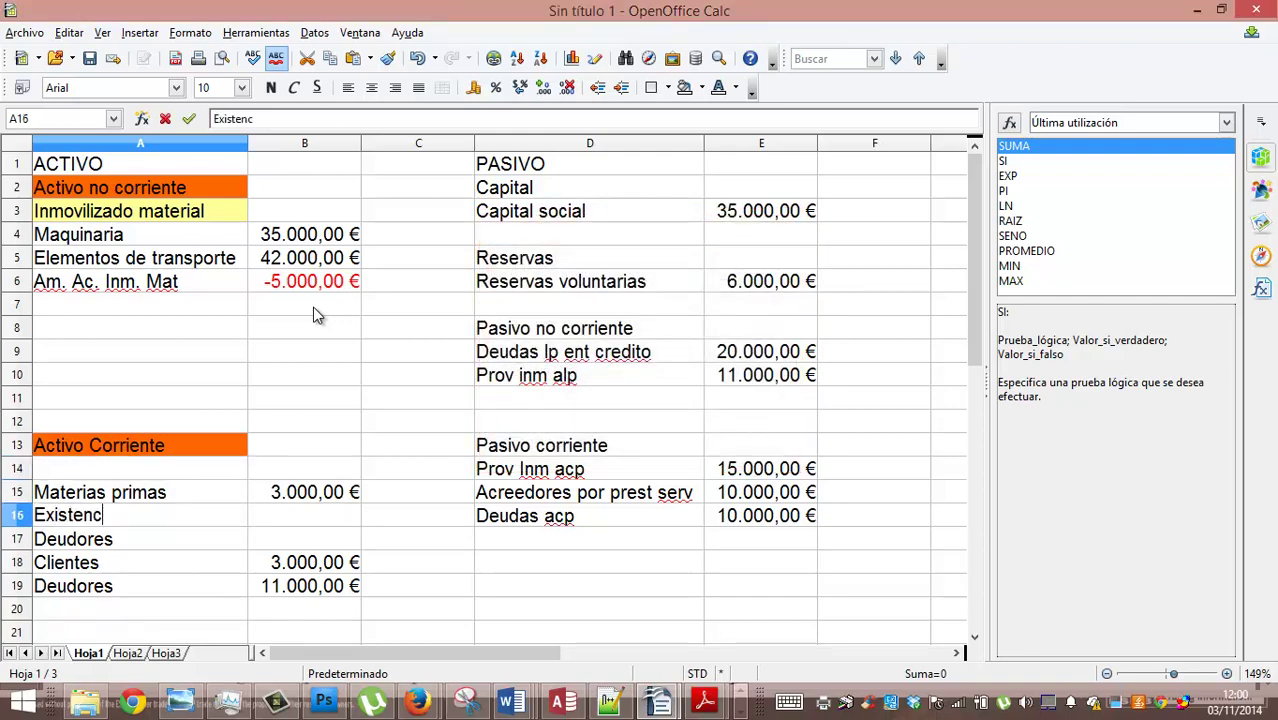
{"action": "type", "text": "ias"}
{"action": "key", "text": "Return"}
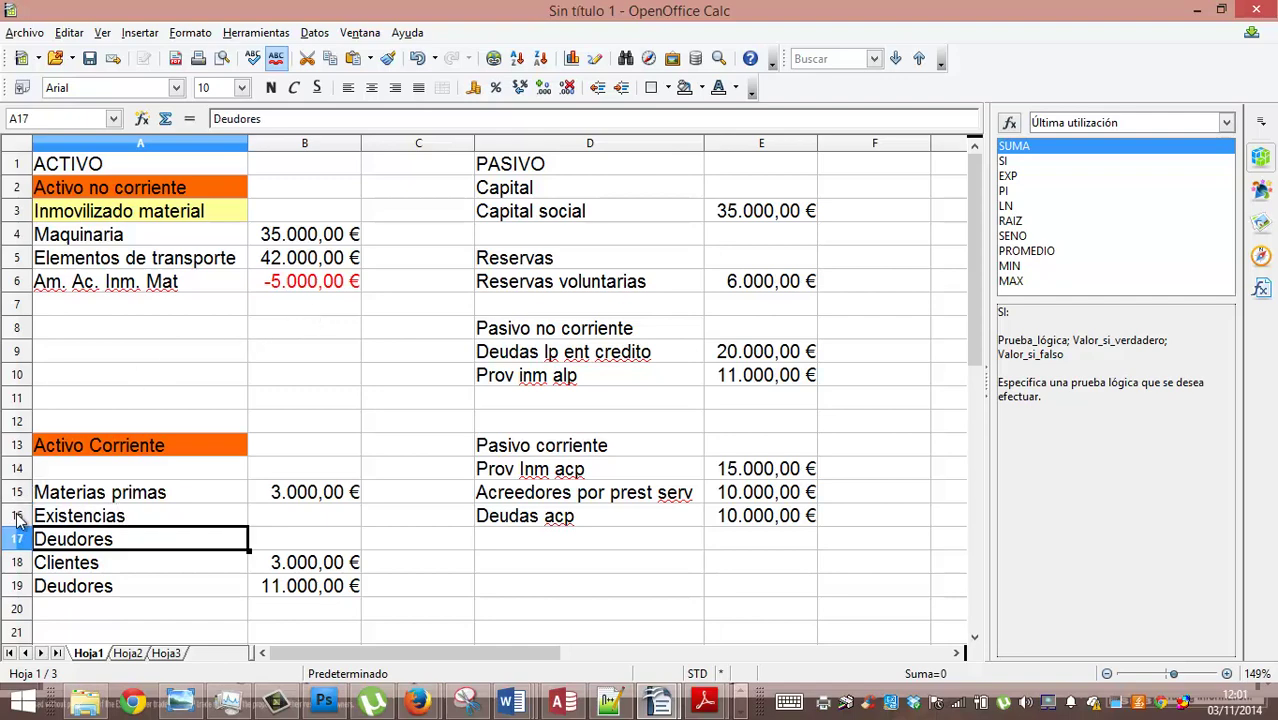
Insert an empty row at row 17, between Existencias and the Deudores heading
{"action": "right_click", "coordinate": [16, 538]}
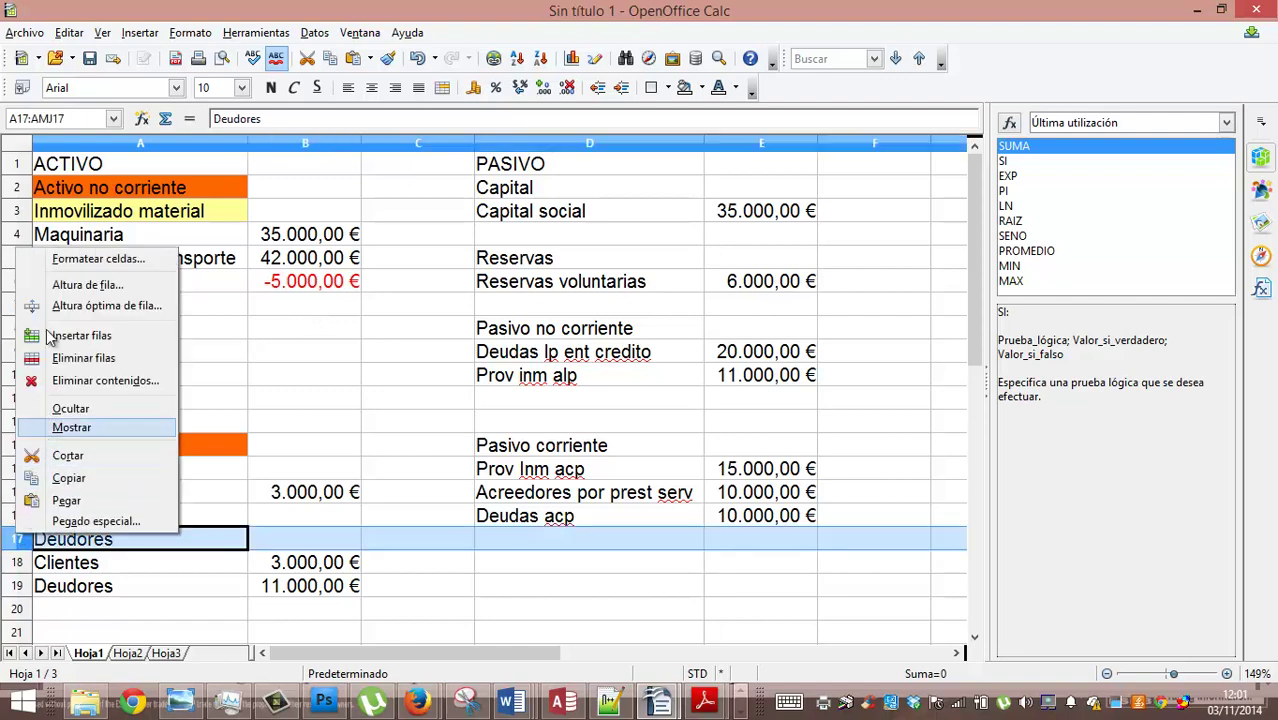
{"action": "left_click", "coordinate": [60, 337]}
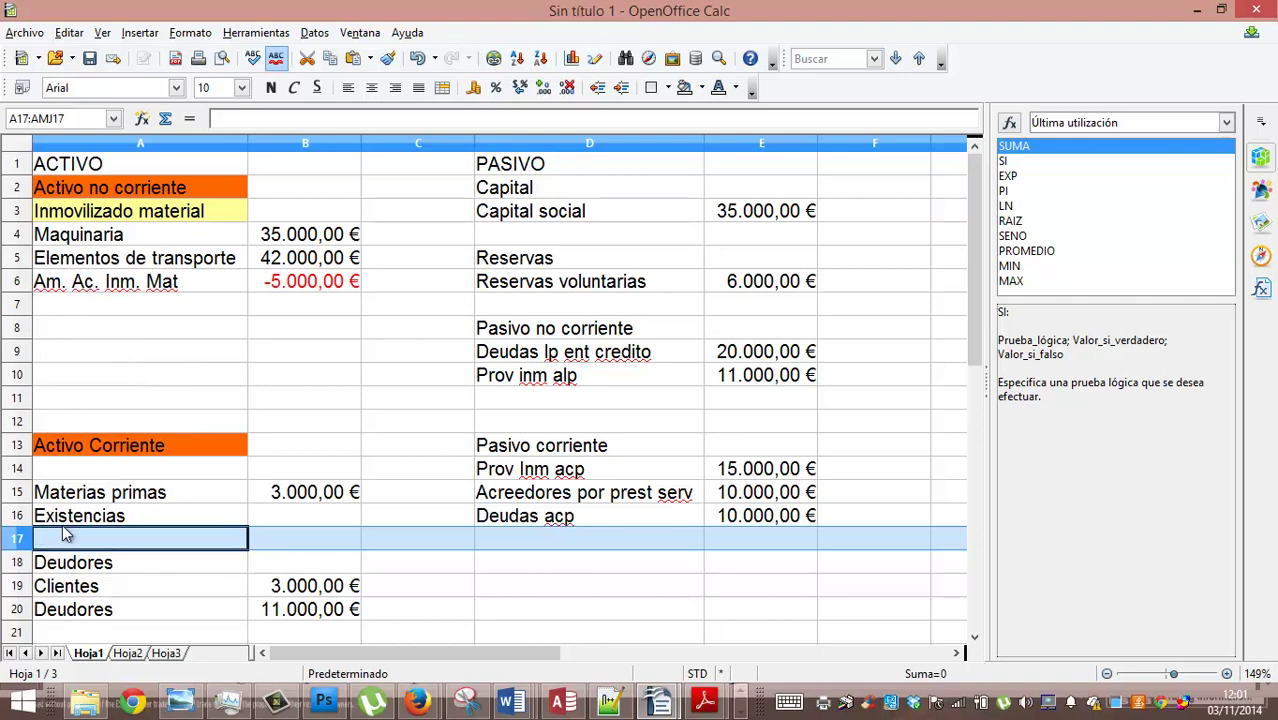
{"action": "left_click", "coordinate": [66, 537]}
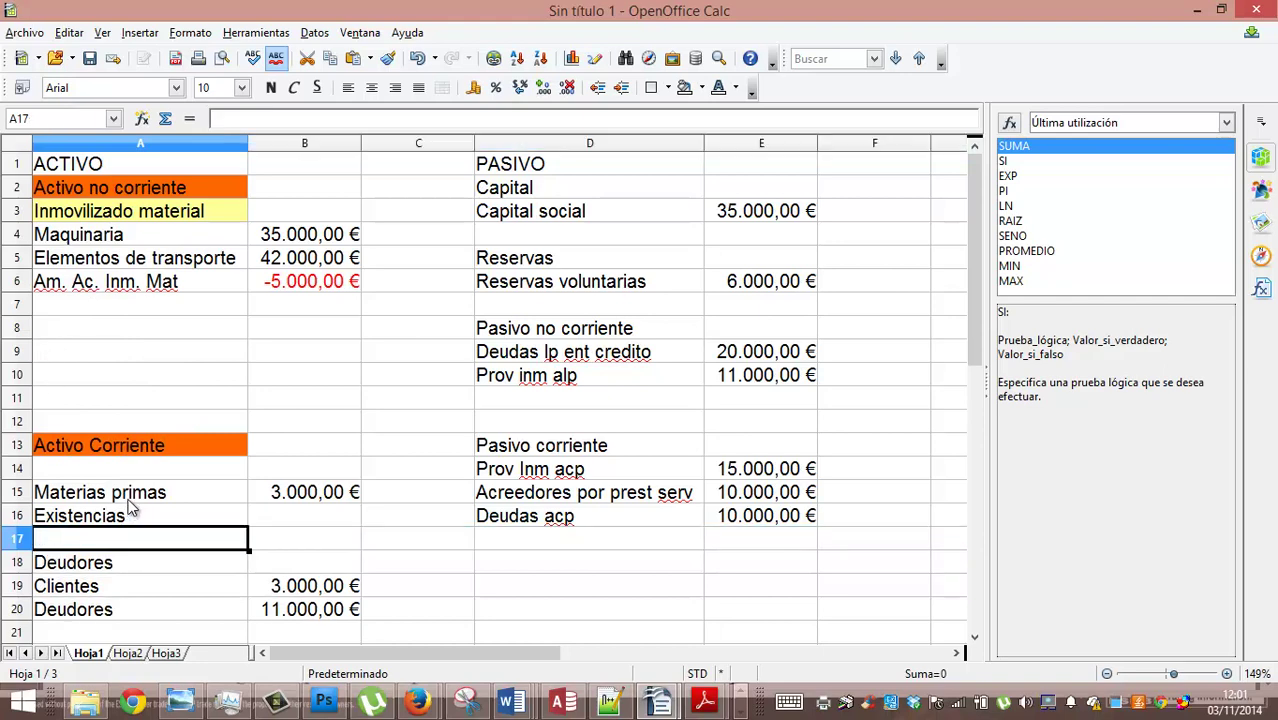
Examine the Activo Corriente items and amounts, from Materias primas through Clientes and Deudores to Caja
{"action": "left_click", "coordinate": [128, 500]}
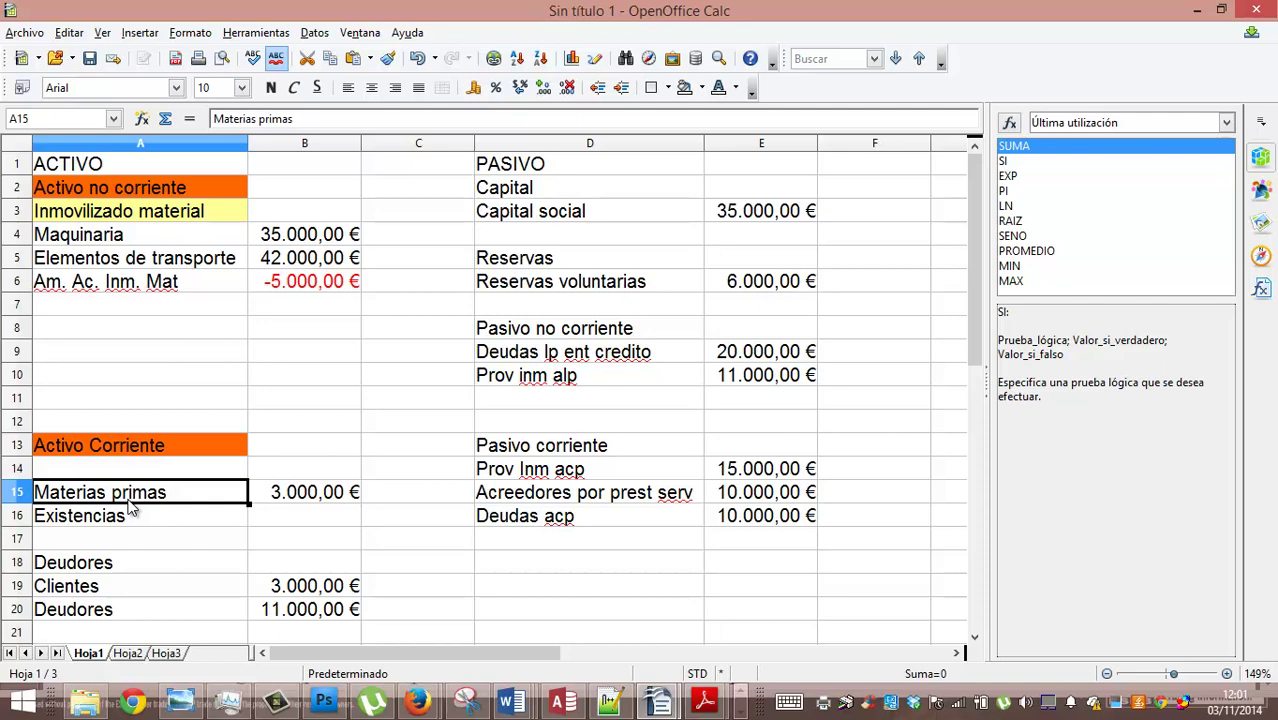
{"action": "left_click", "coordinate": [330, 516]}
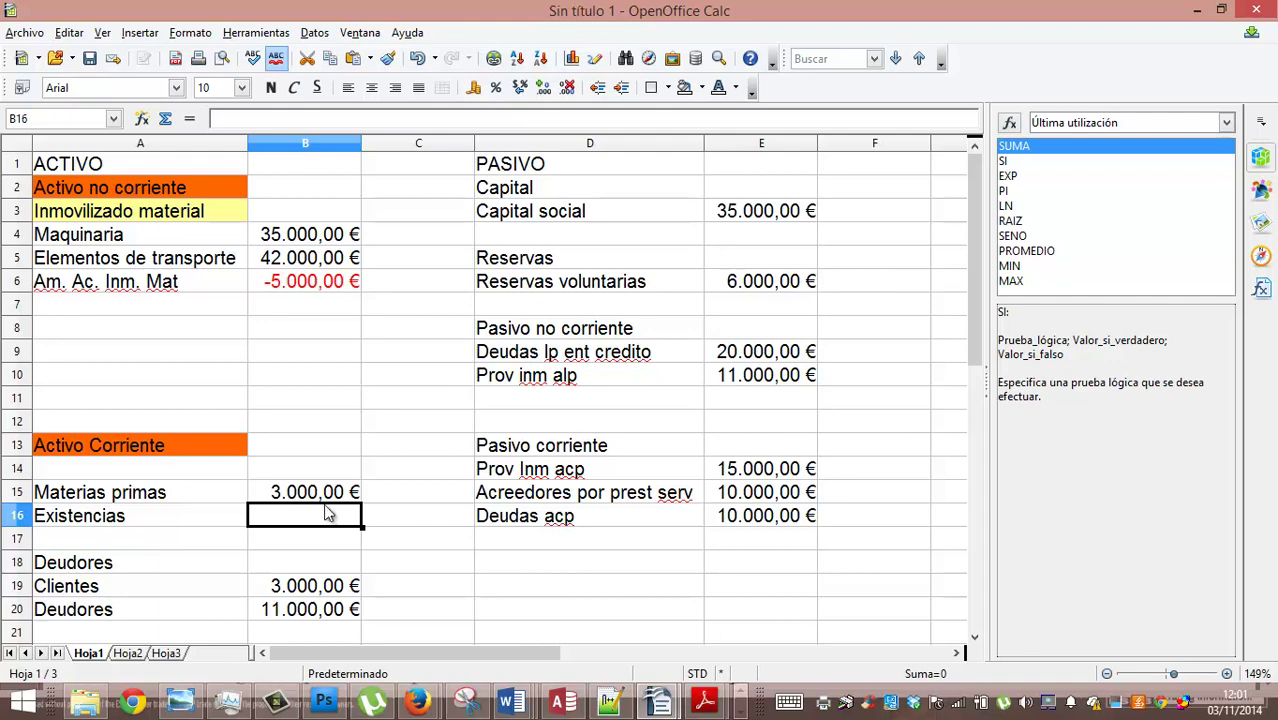
{"action": "left_click", "coordinate": [322, 497]}
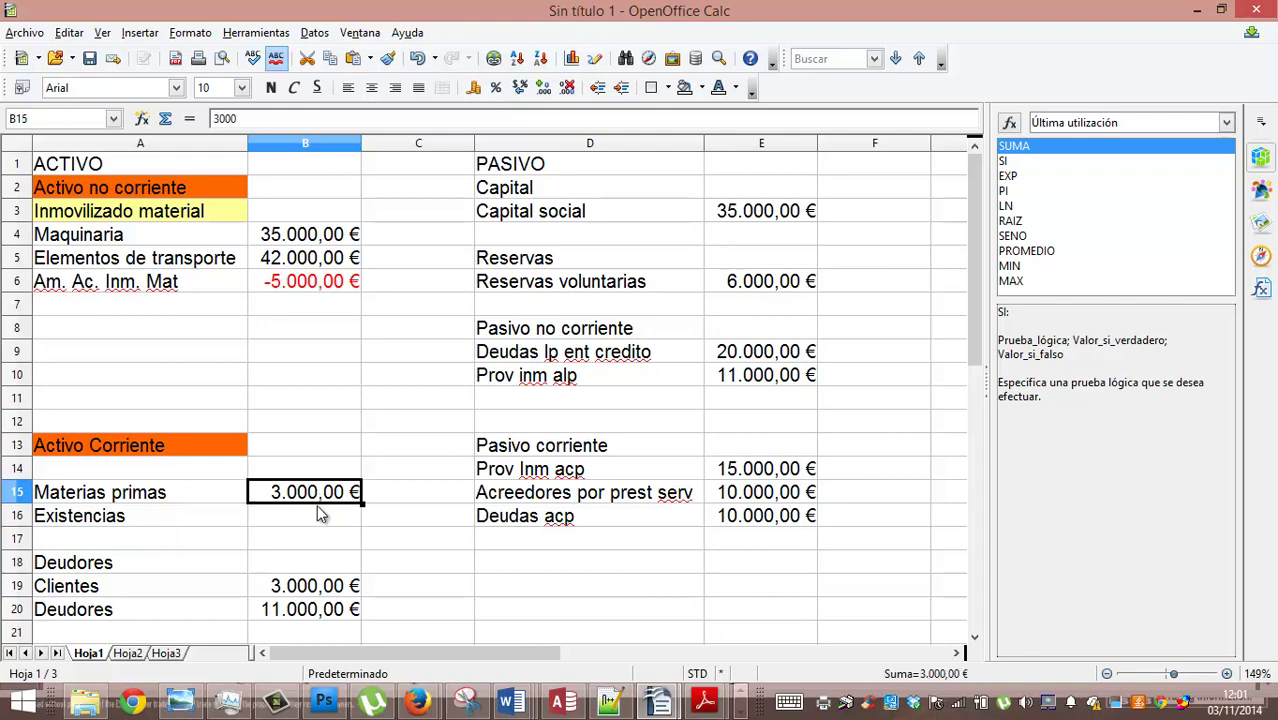
{"action": "left_click", "coordinate": [317, 513]}
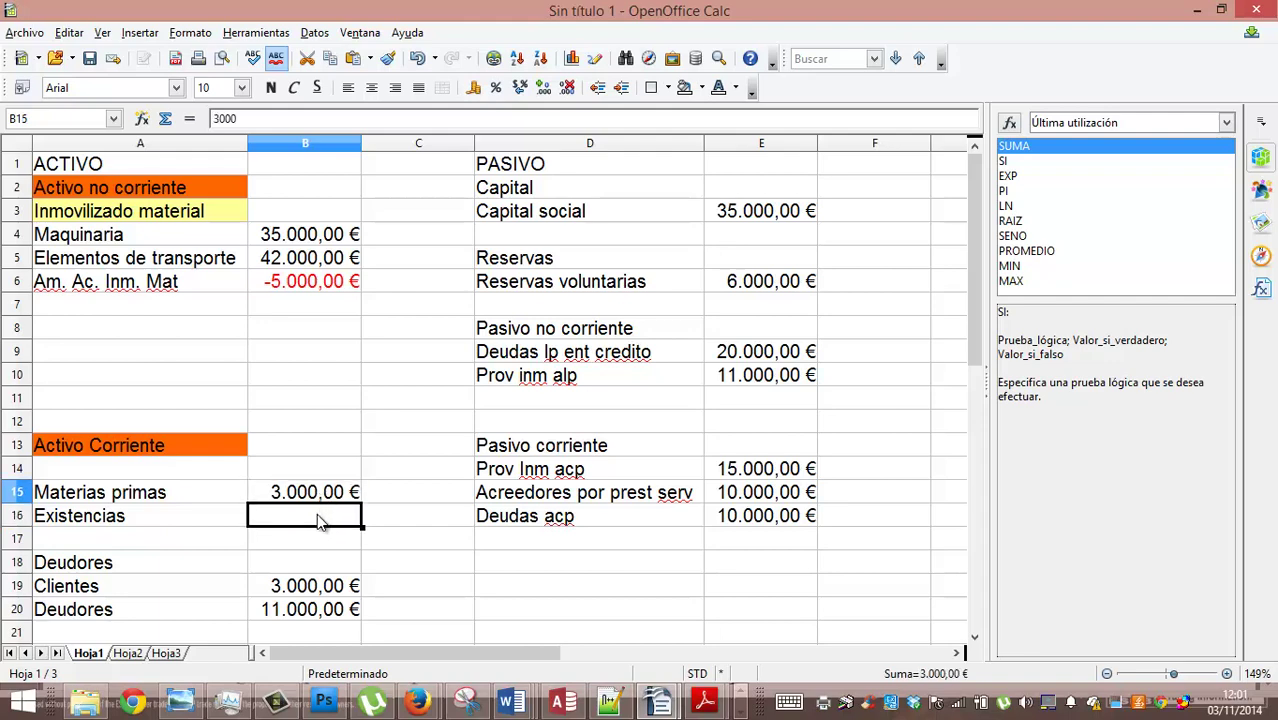
{"action": "left_click", "coordinate": [303, 566]}
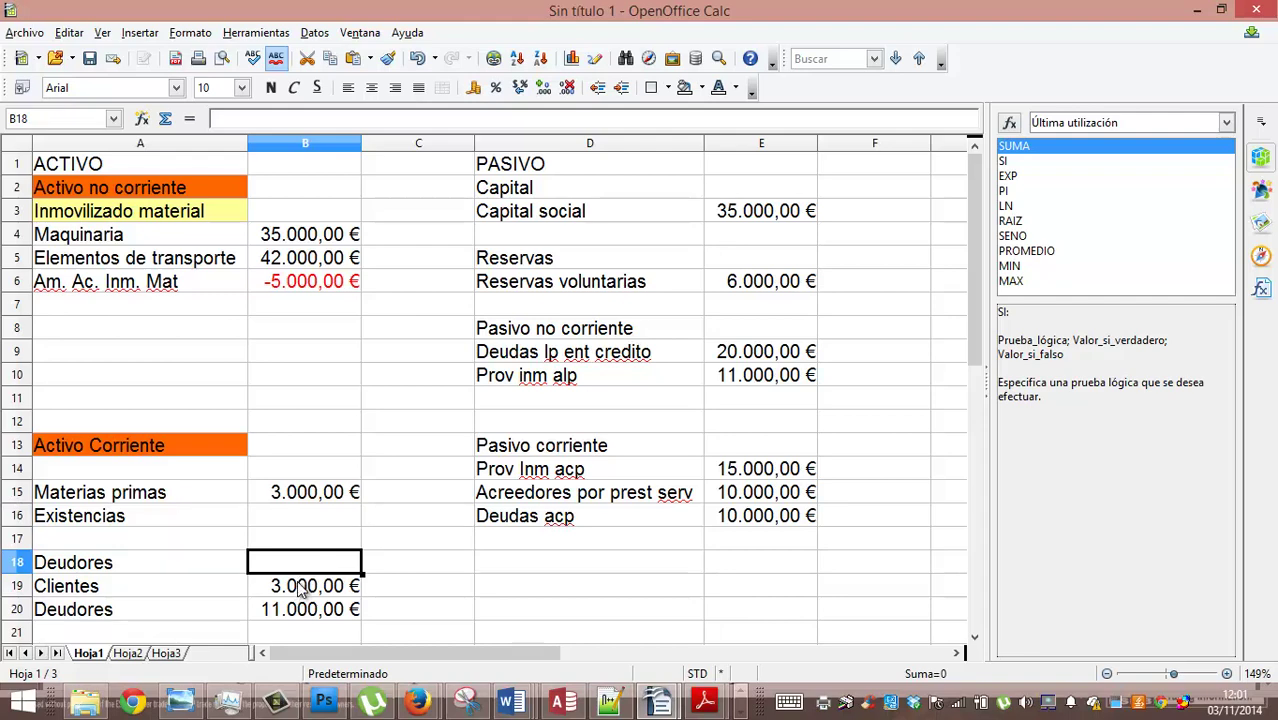
{"action": "left_click", "coordinate": [302, 590]}
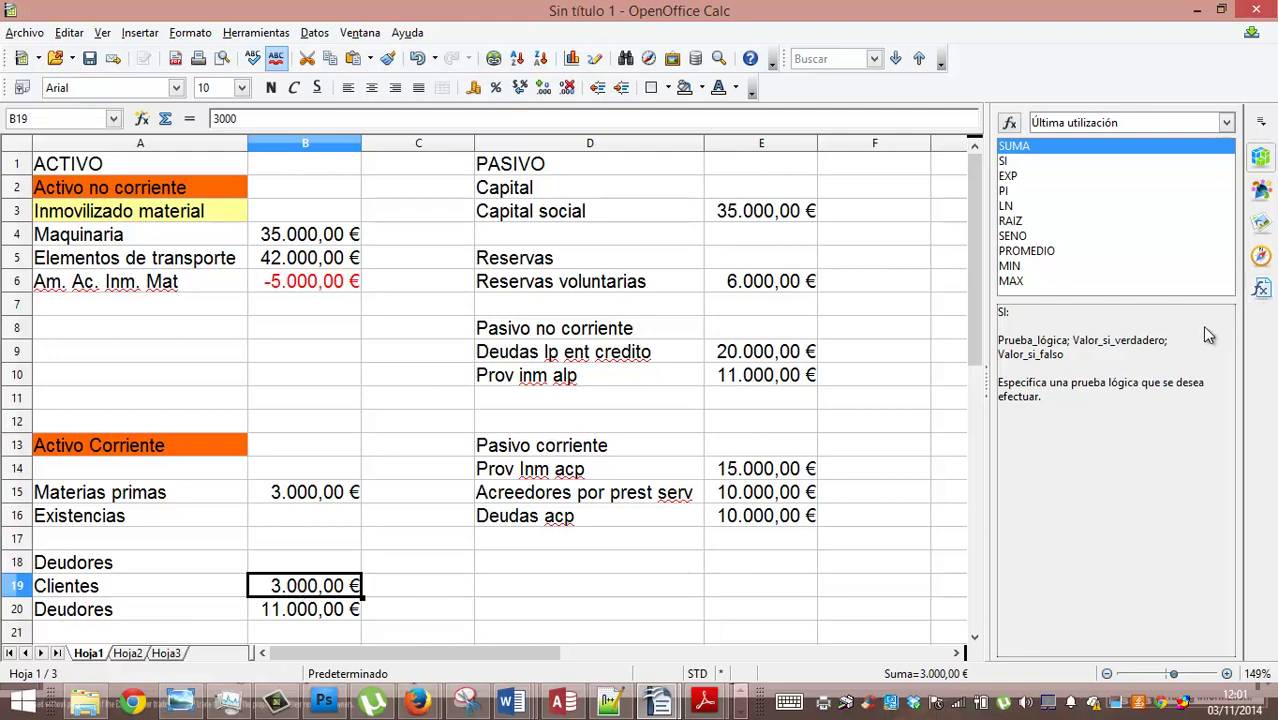
{"action": "left_click_drag", "start_coordinate": [977, 337], "coordinate": [978, 425]}
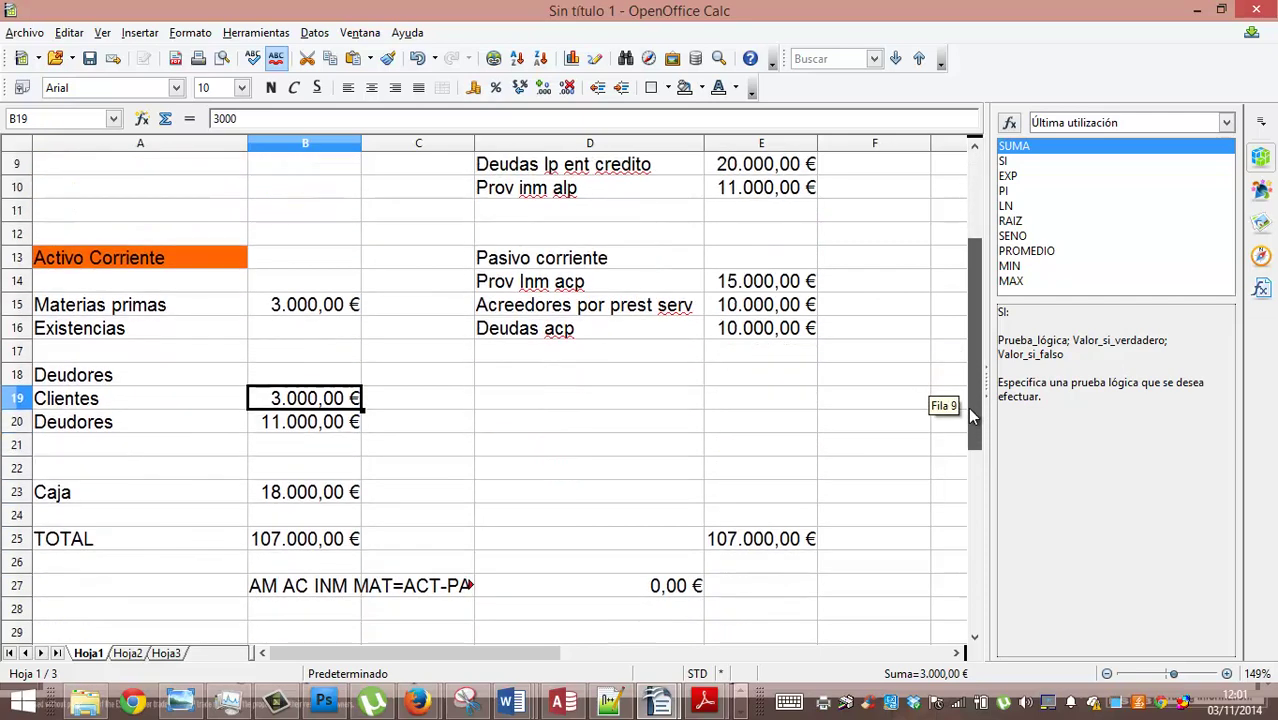
{"action": "left_click", "coordinate": [222, 469]}
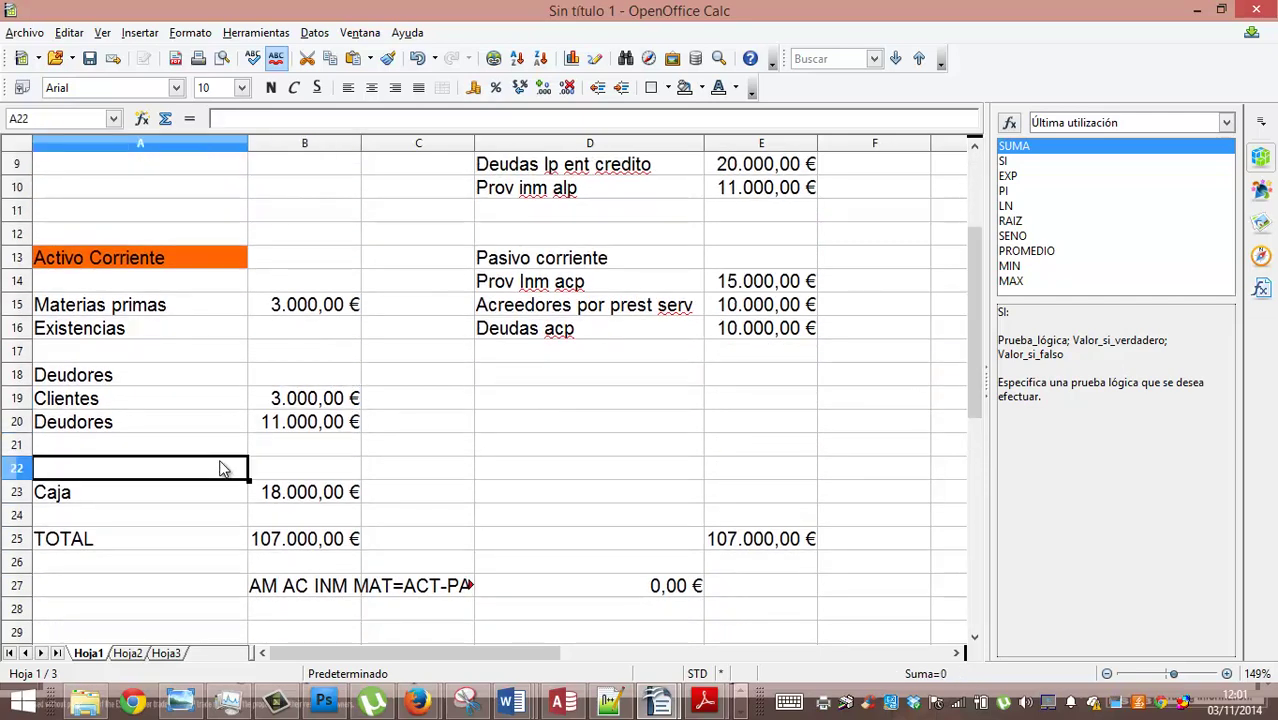
{"action": "double_click", "coordinate": [222, 461]}
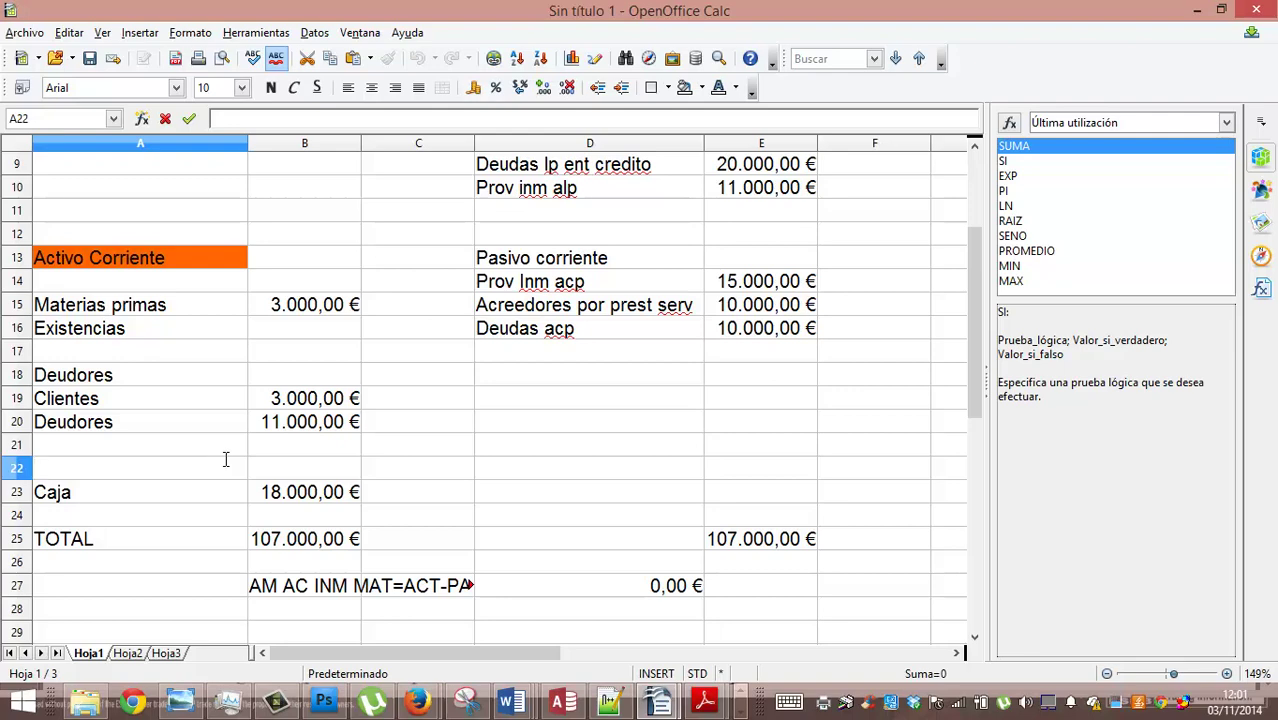
{"action": "key", "text": "Return"}
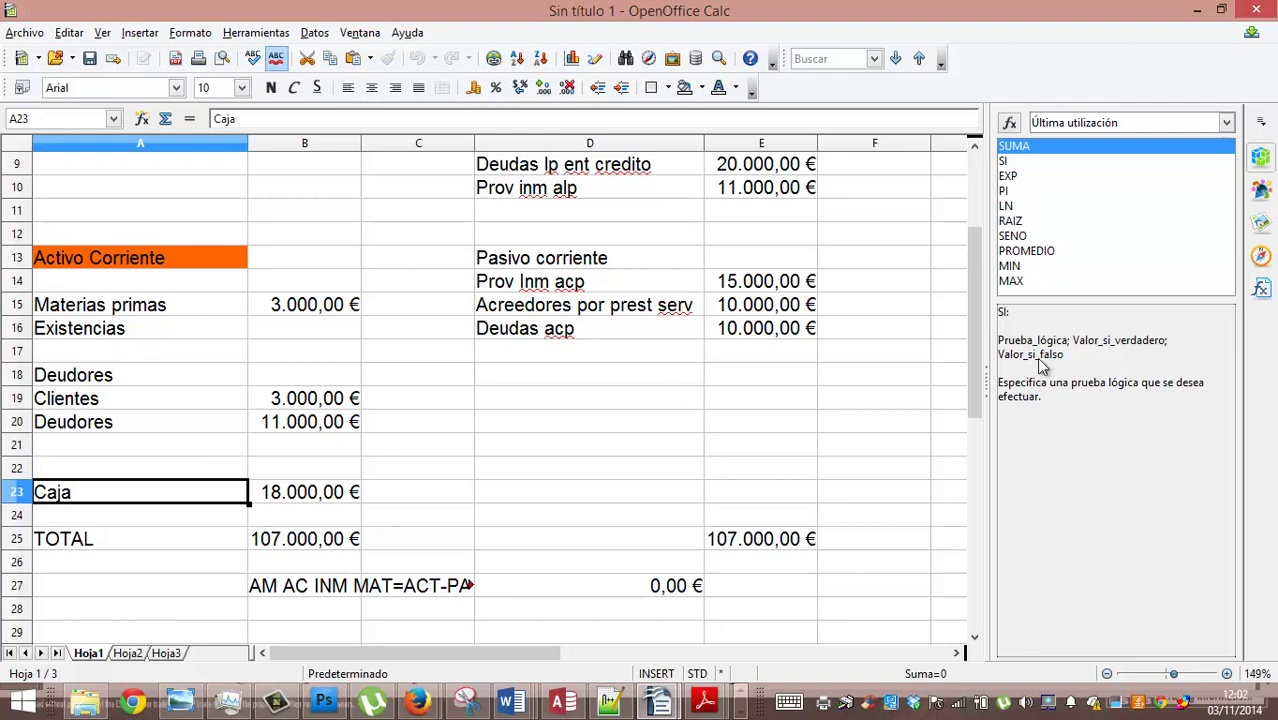
{"action": "left_click_drag", "start_coordinate": [970, 283], "coordinate": [963, 195]}
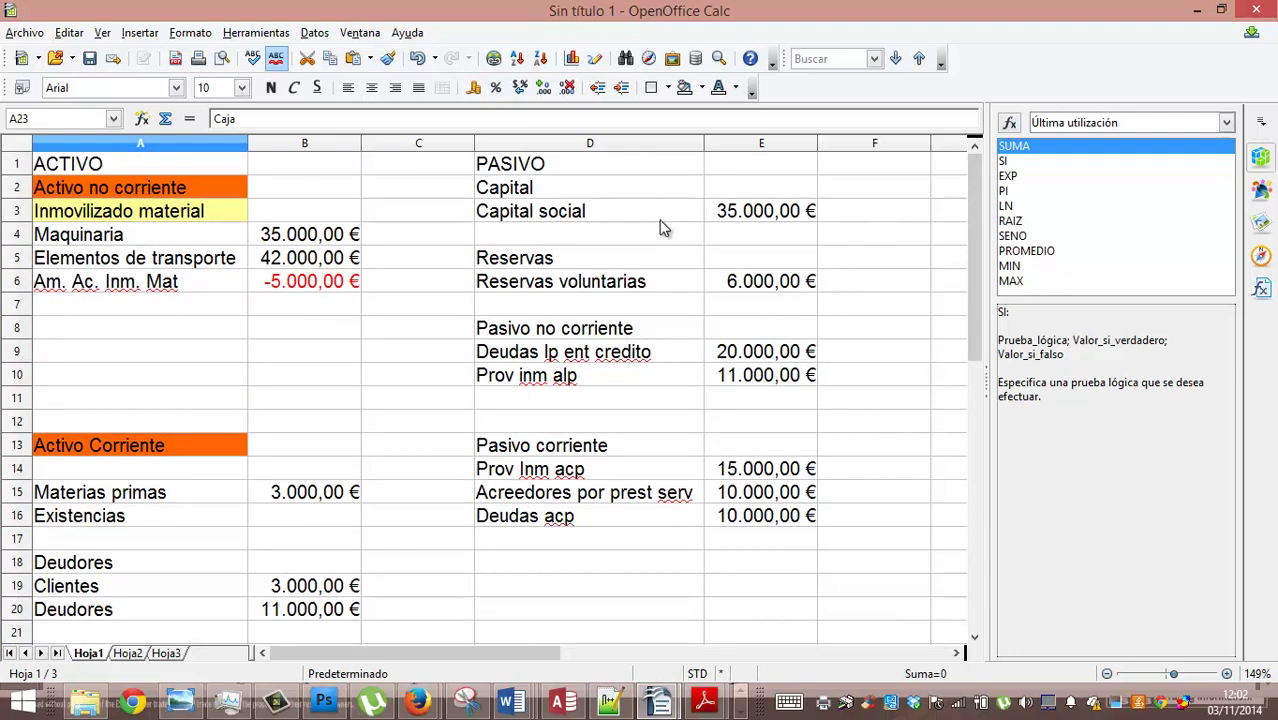
Examine the PASIVO items and amounts, from Capital and Reservas through Pasivo no corriente to Deudas acp under Pasivo corriente
{"action": "left_click", "coordinate": [651, 187]}
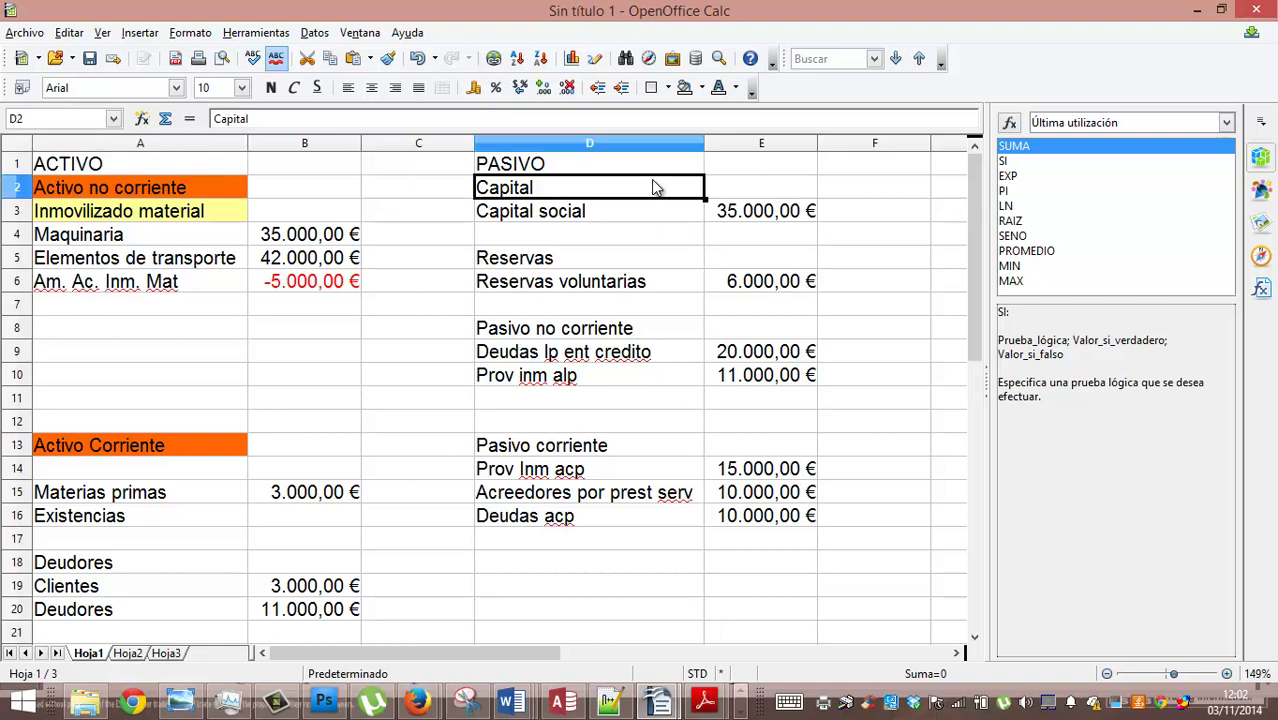
{"action": "left_click", "coordinate": [637, 218]}
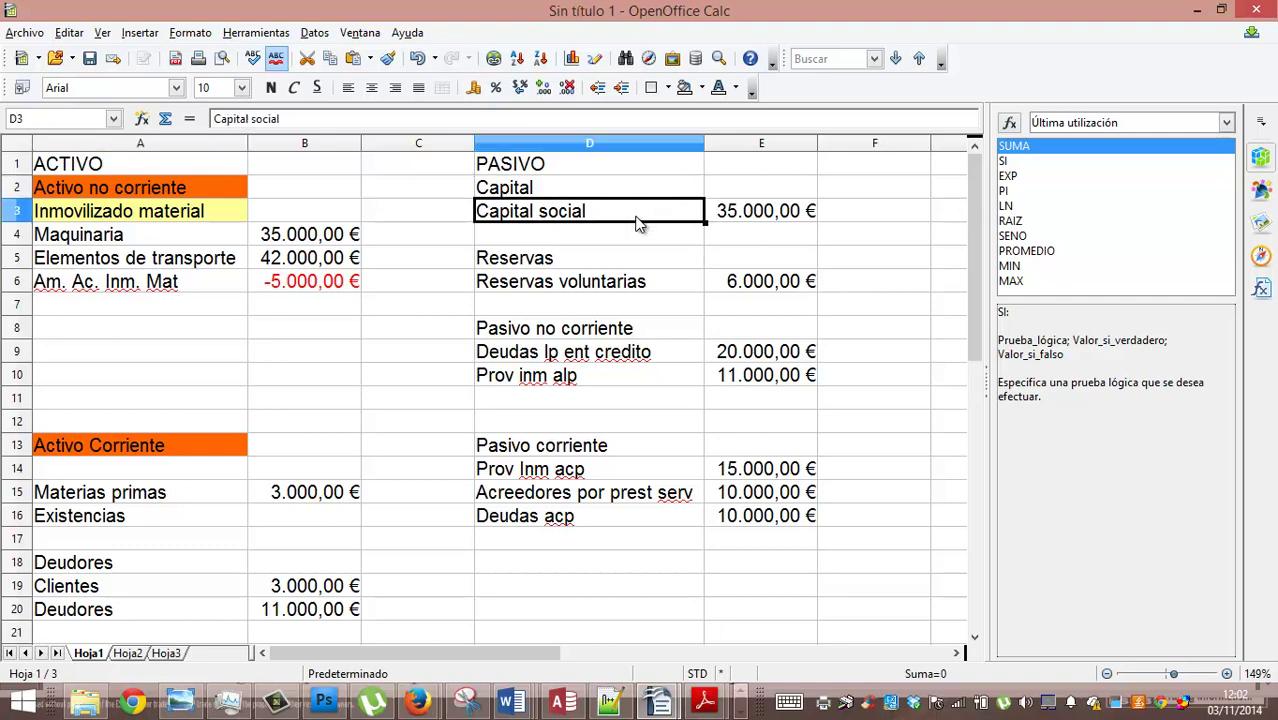
{"action": "left_click", "coordinate": [617, 281]}
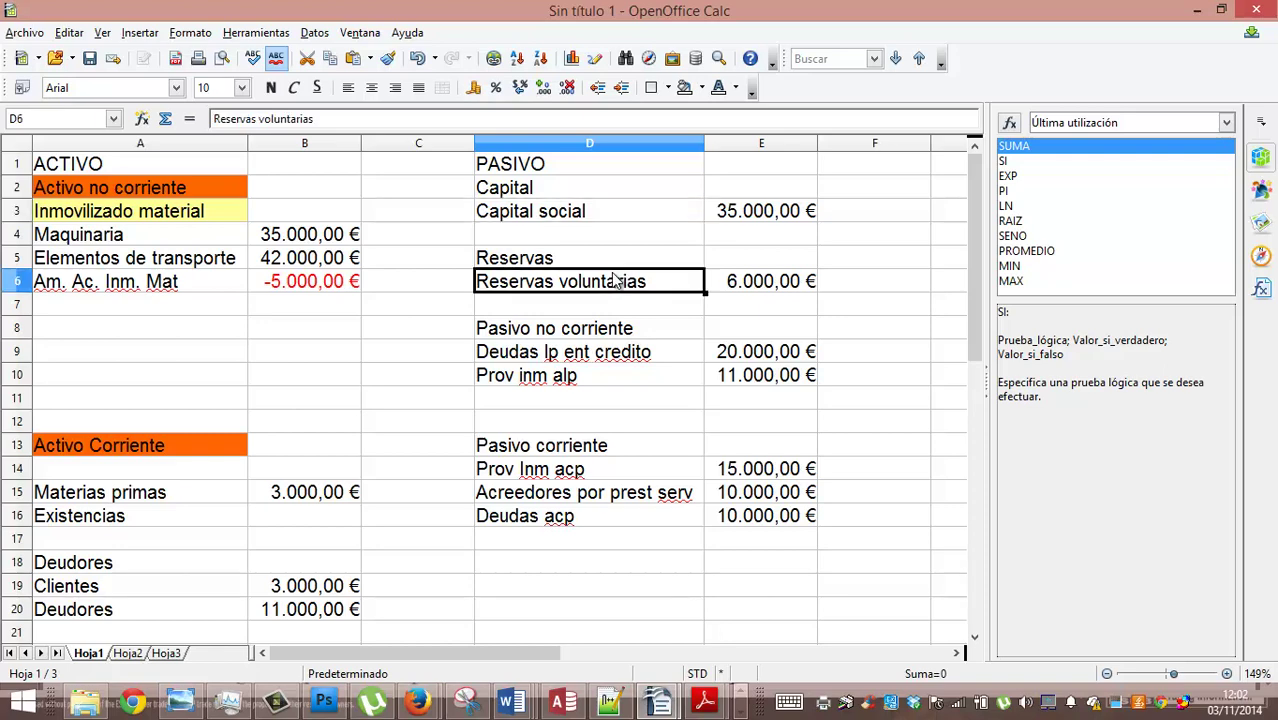
{"action": "left_click", "coordinate": [606, 334]}
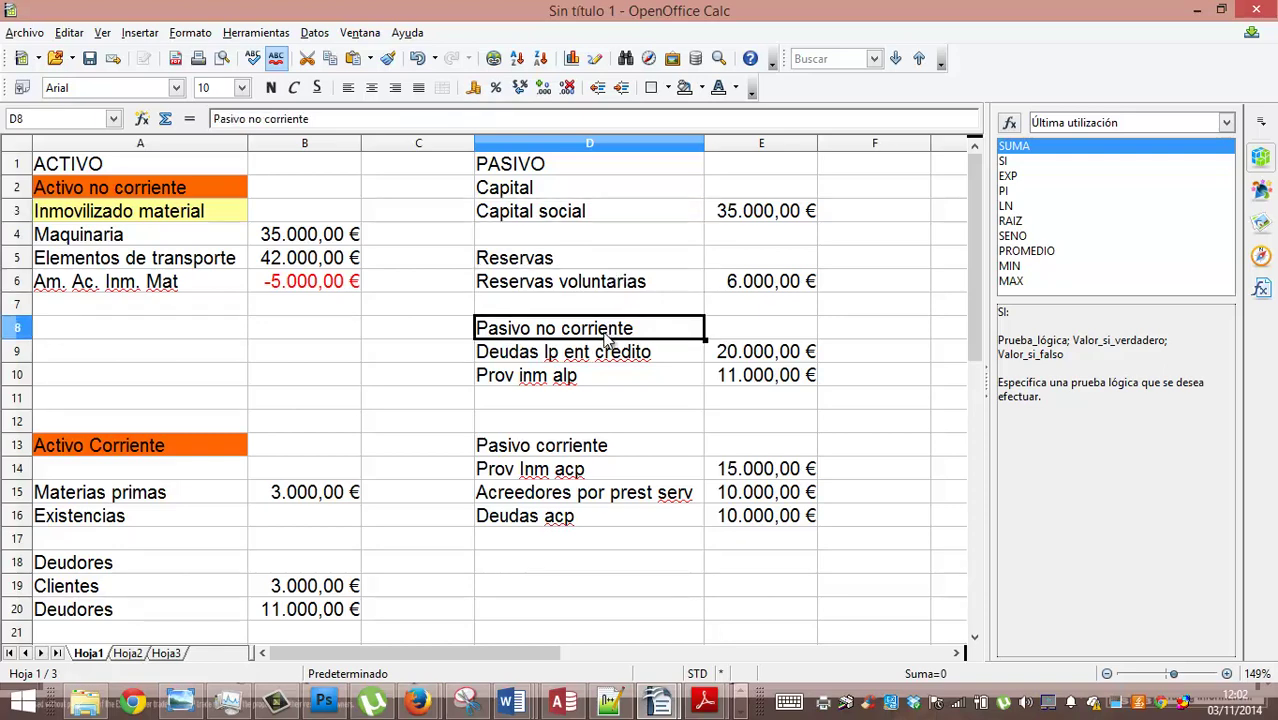
{"action": "left_click", "coordinate": [776, 364]}
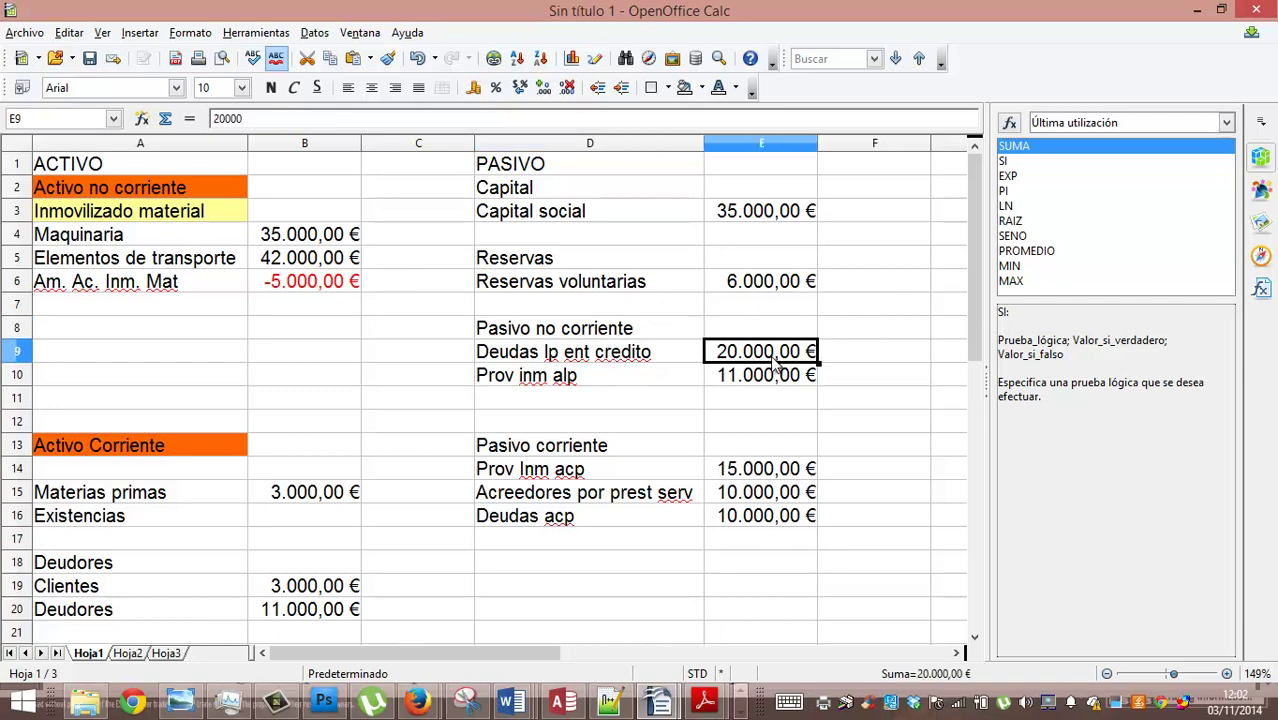
{"action": "left_click", "coordinate": [766, 383]}
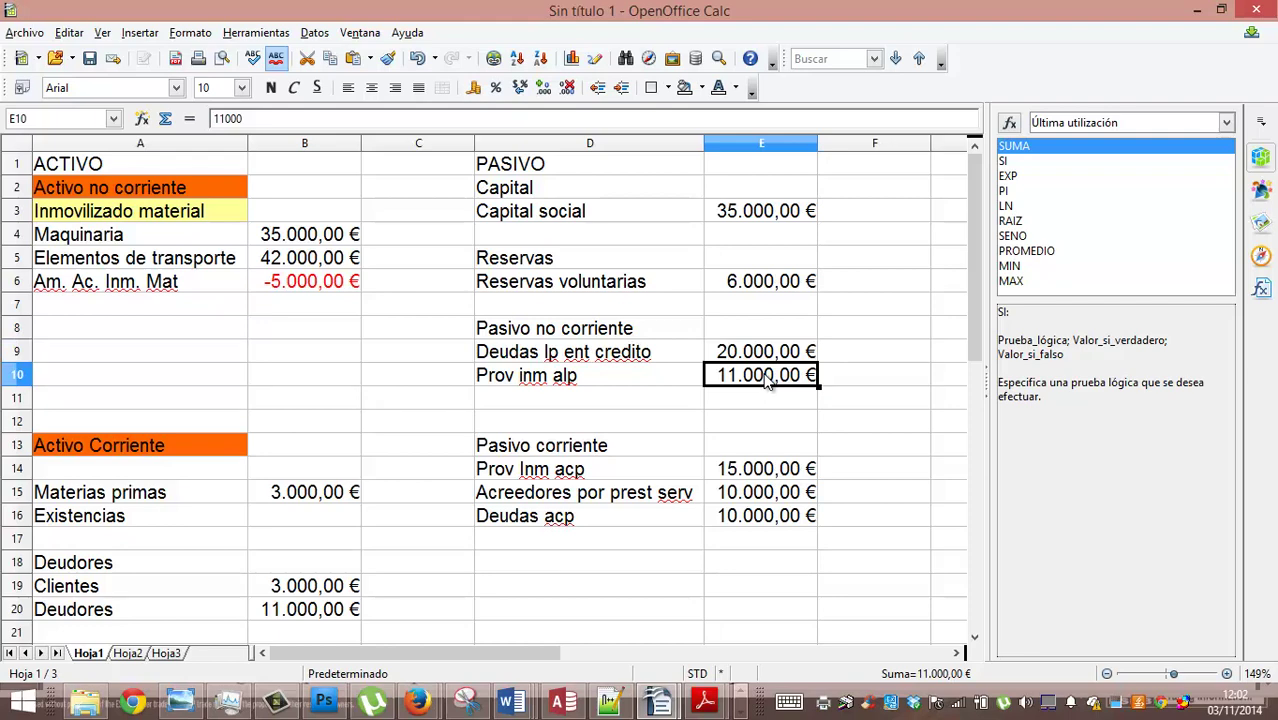
{"action": "left_click", "coordinate": [752, 475]}
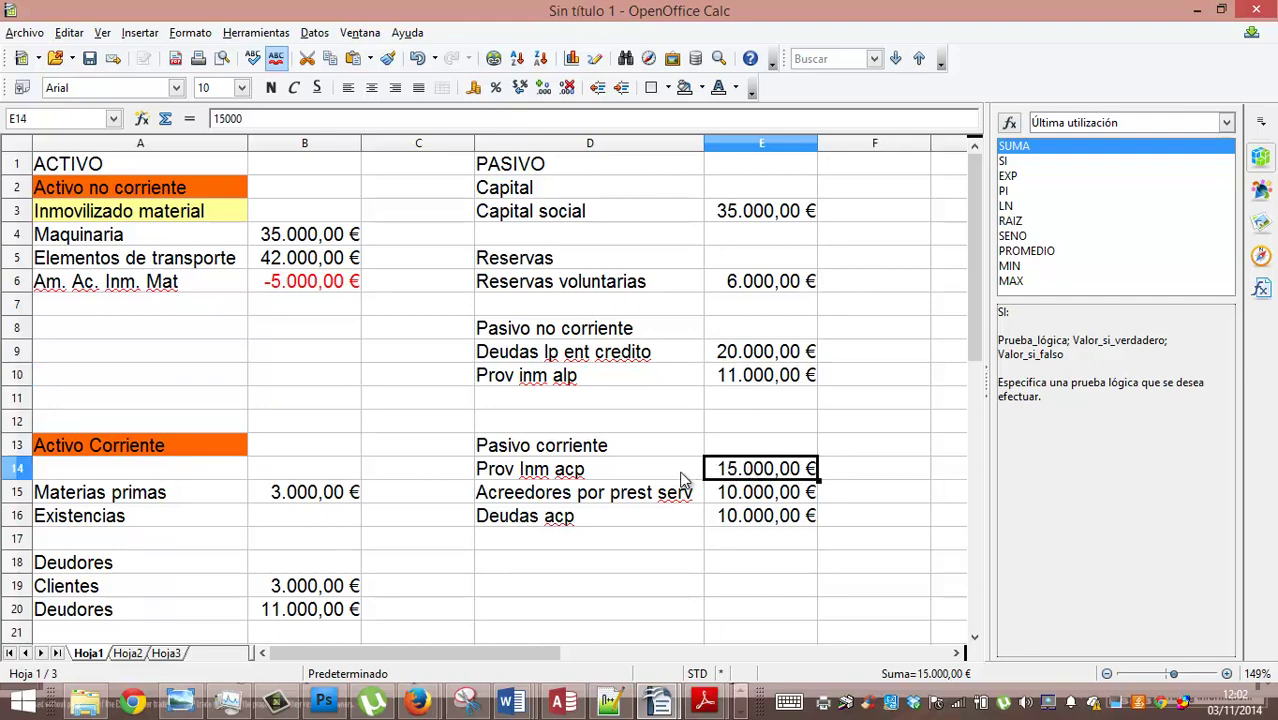
{"action": "left_click", "coordinate": [730, 498]}
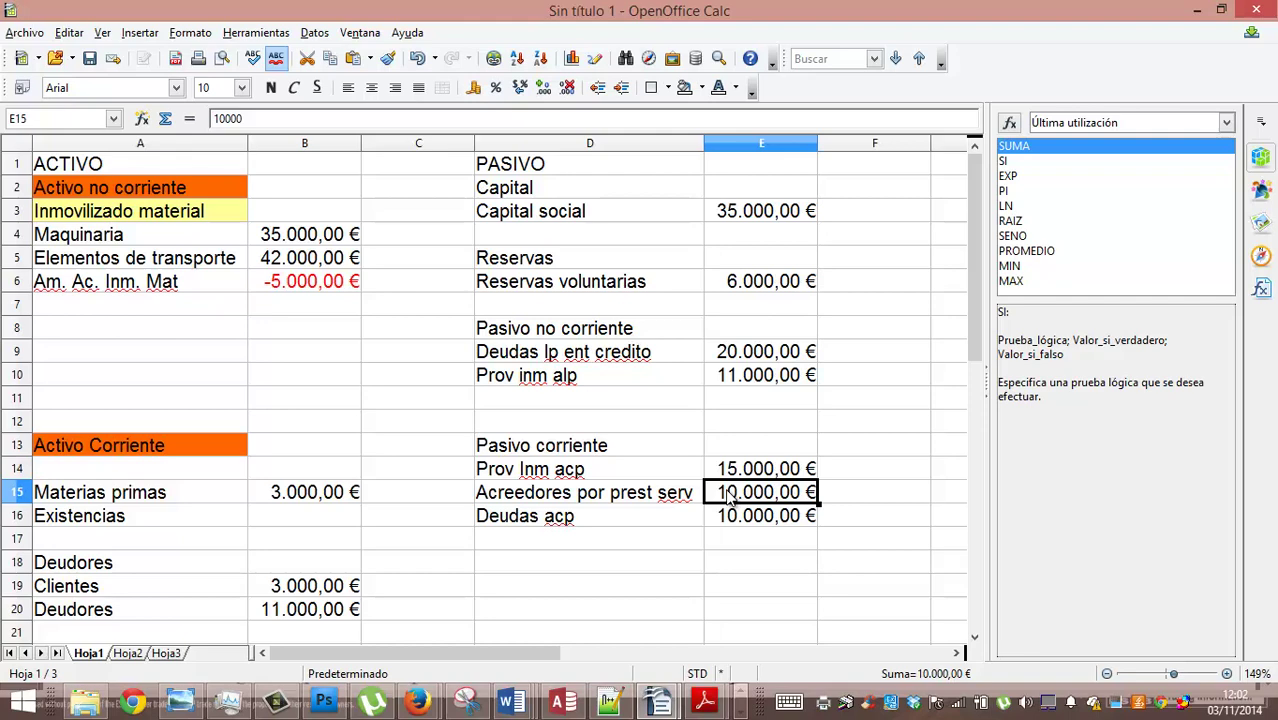
{"action": "left_click", "coordinate": [747, 525]}
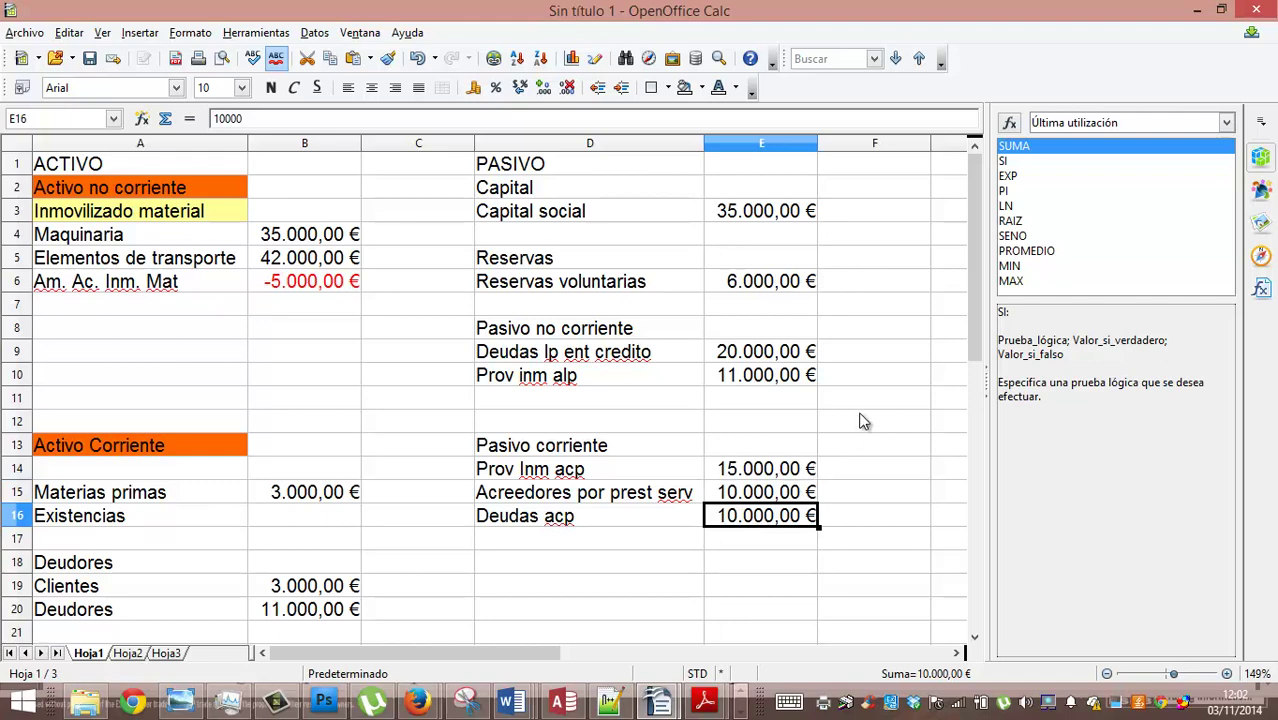
{"action": "mouse_move", "coordinate": [969, 280]}
{"action": "left_mouse_down"}
{"action": "mouse_move", "coordinate": [988, 385]}
{"action": "mouse_move", "coordinate": [979, 272]}
{"action": "left_mouse_up"}
Change the first label under Pasivo no corriente, in D9, to Deudas alp ent credito
{"action": "double_click", "coordinate": [546, 352]}
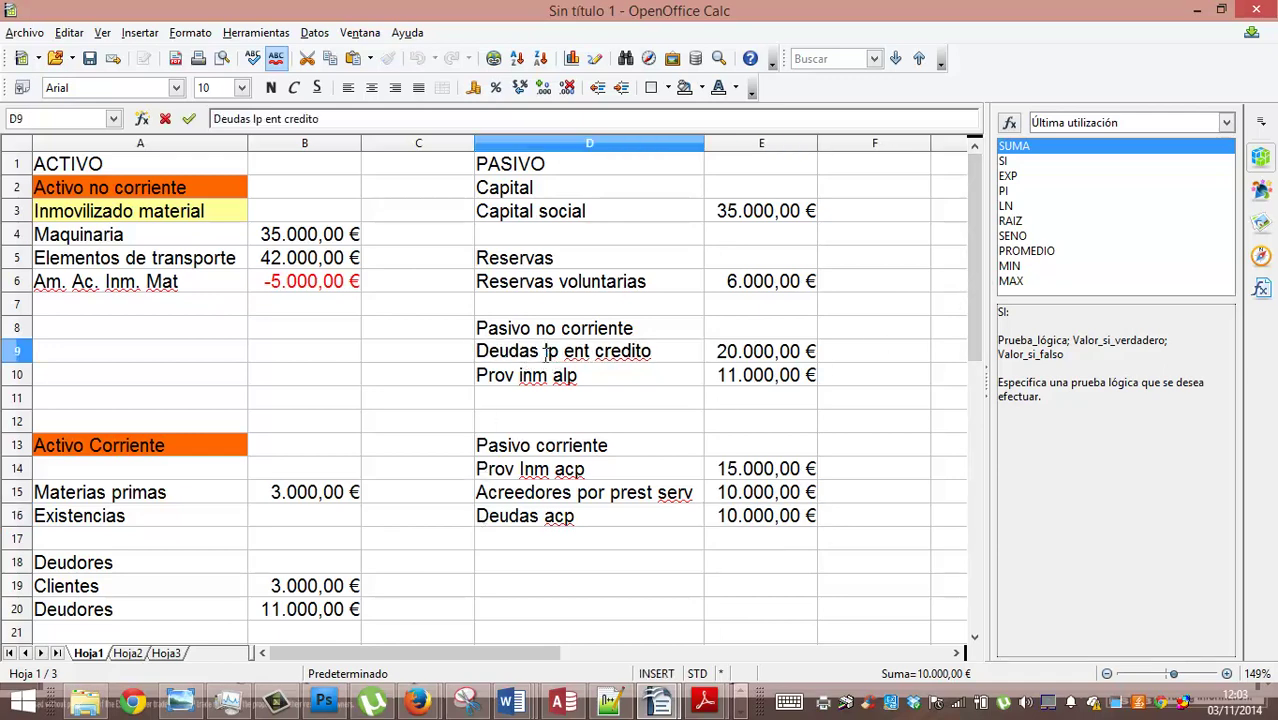
{"action": "type", "text": "a"}
{"action": "key", "text": "Return"}
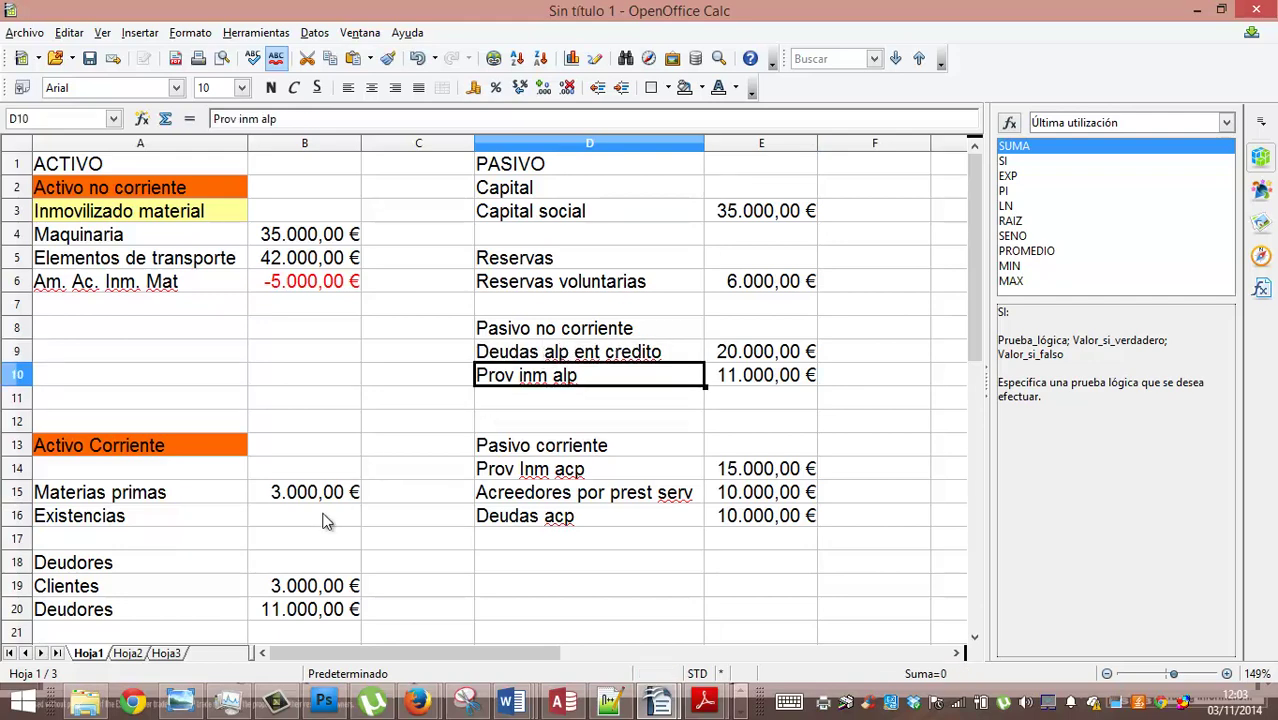
Sum the Activo Corriente amounts in B15:B23 into B24, just below the Caja amount
{"action": "left_click", "coordinate": [288, 606]}
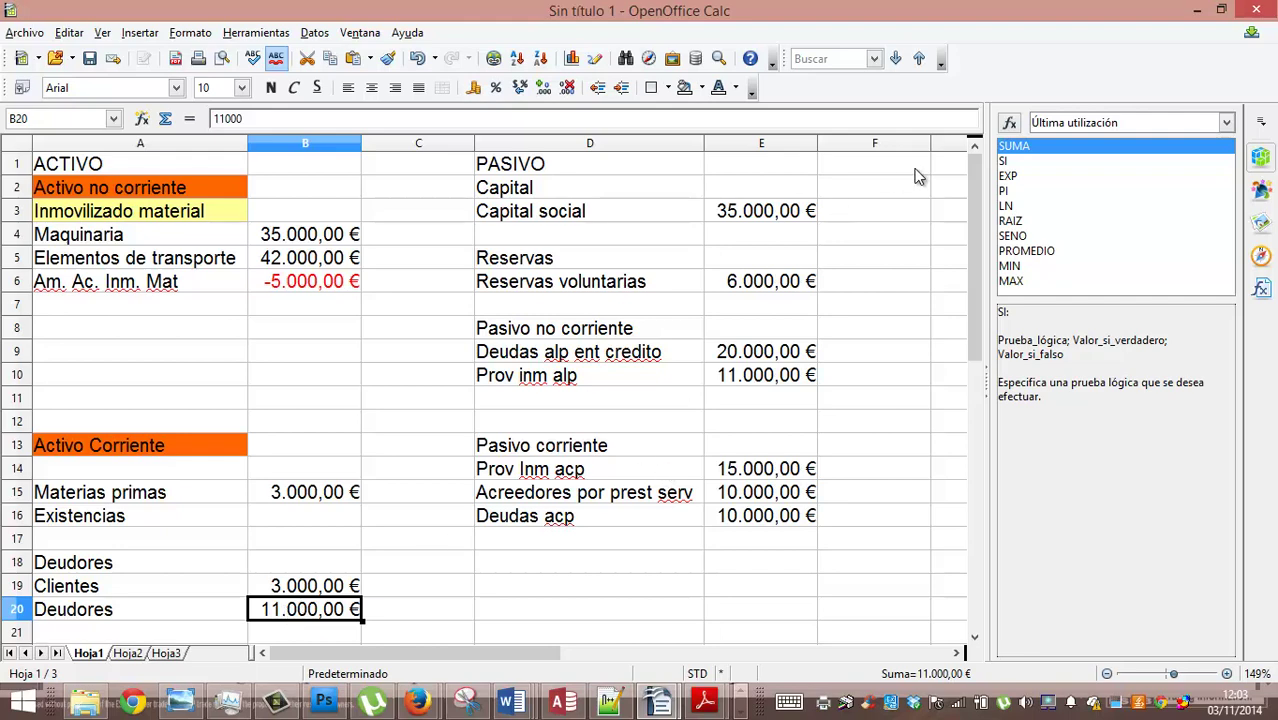
{"action": "left_click_drag", "start_coordinate": [975, 207], "coordinate": [974, 308]}
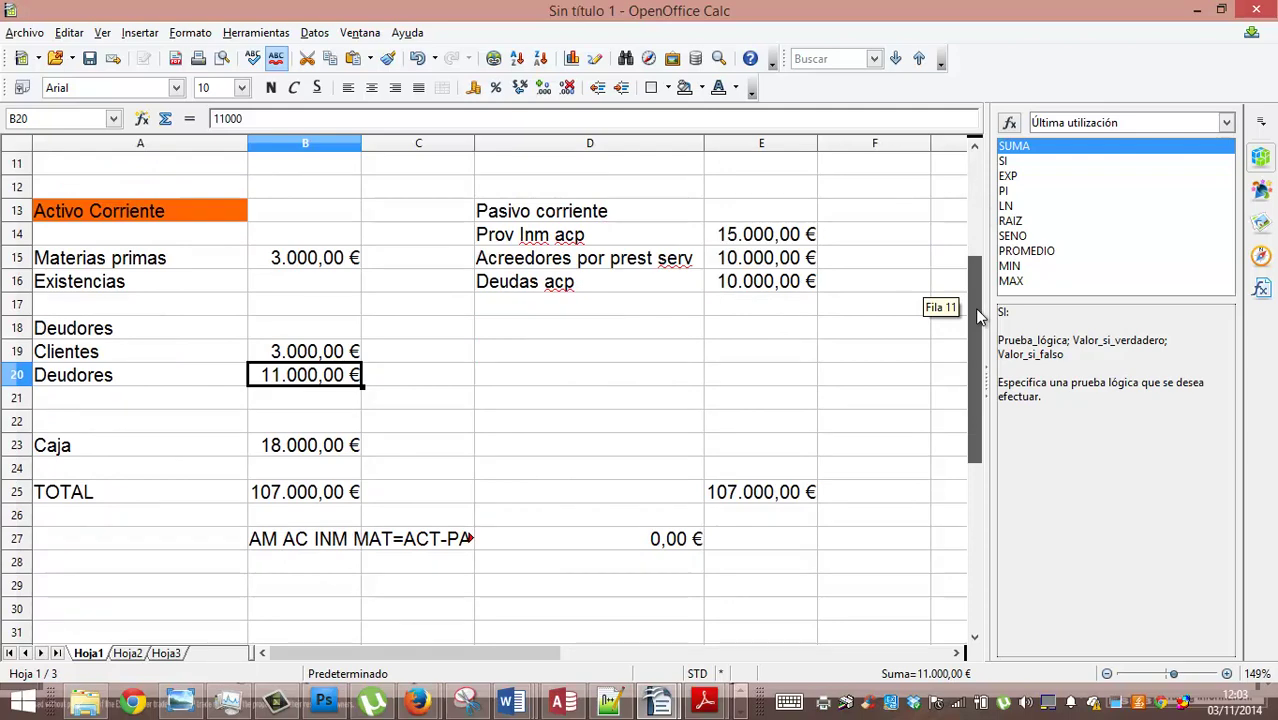
{"action": "left_click_drag", "start_coordinate": [979, 316], "coordinate": [979, 316]}
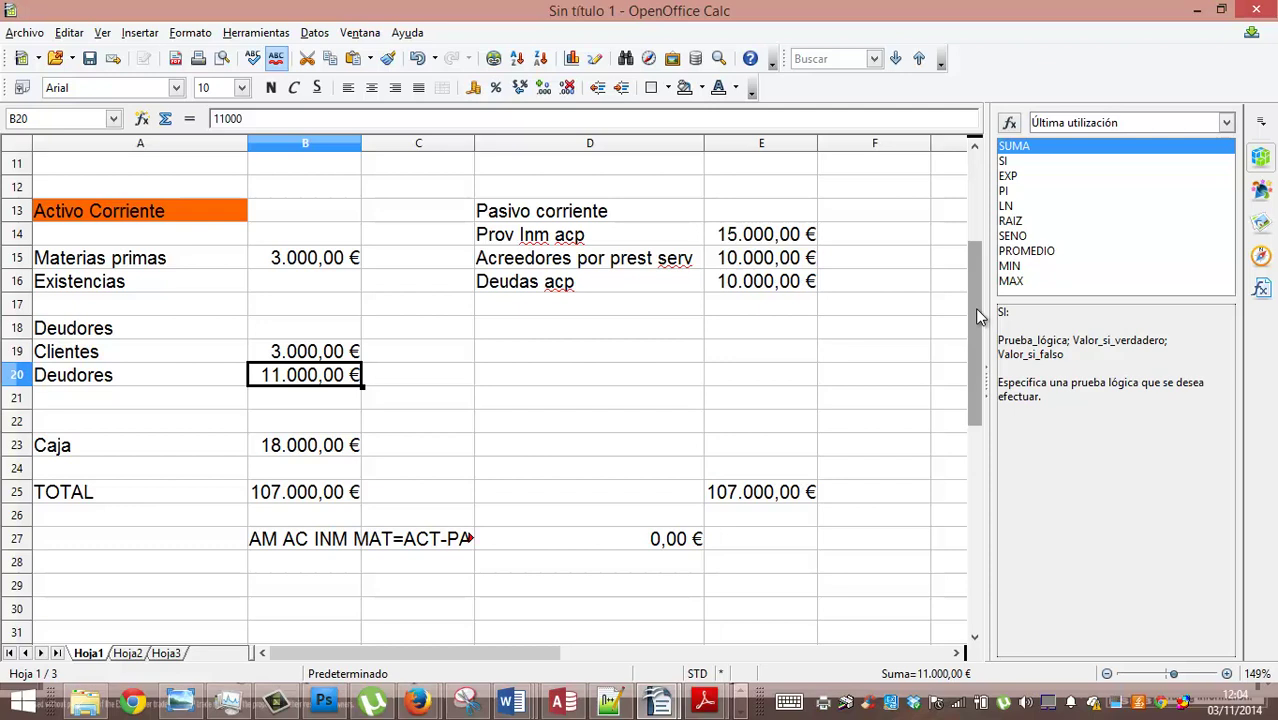
{"action": "left_click", "coordinate": [213, 608]}
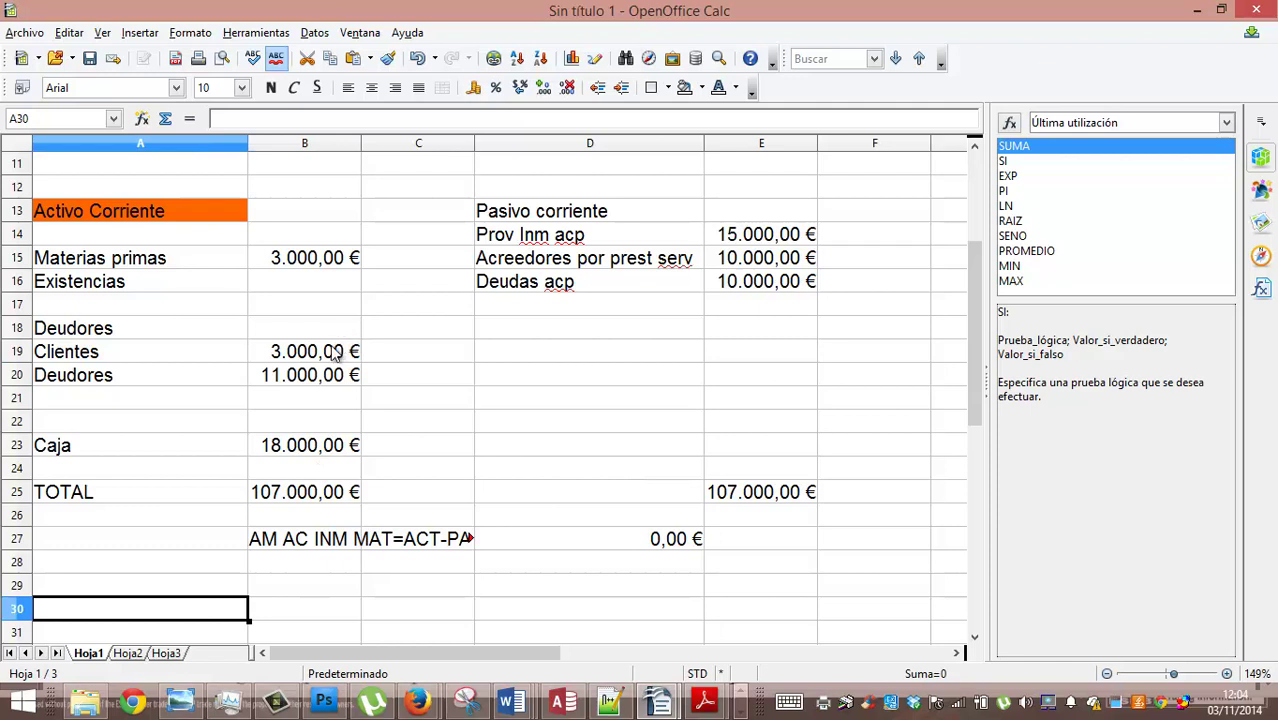
{"action": "left_click_drag", "start_coordinate": [337, 256], "coordinate": [337, 450]}
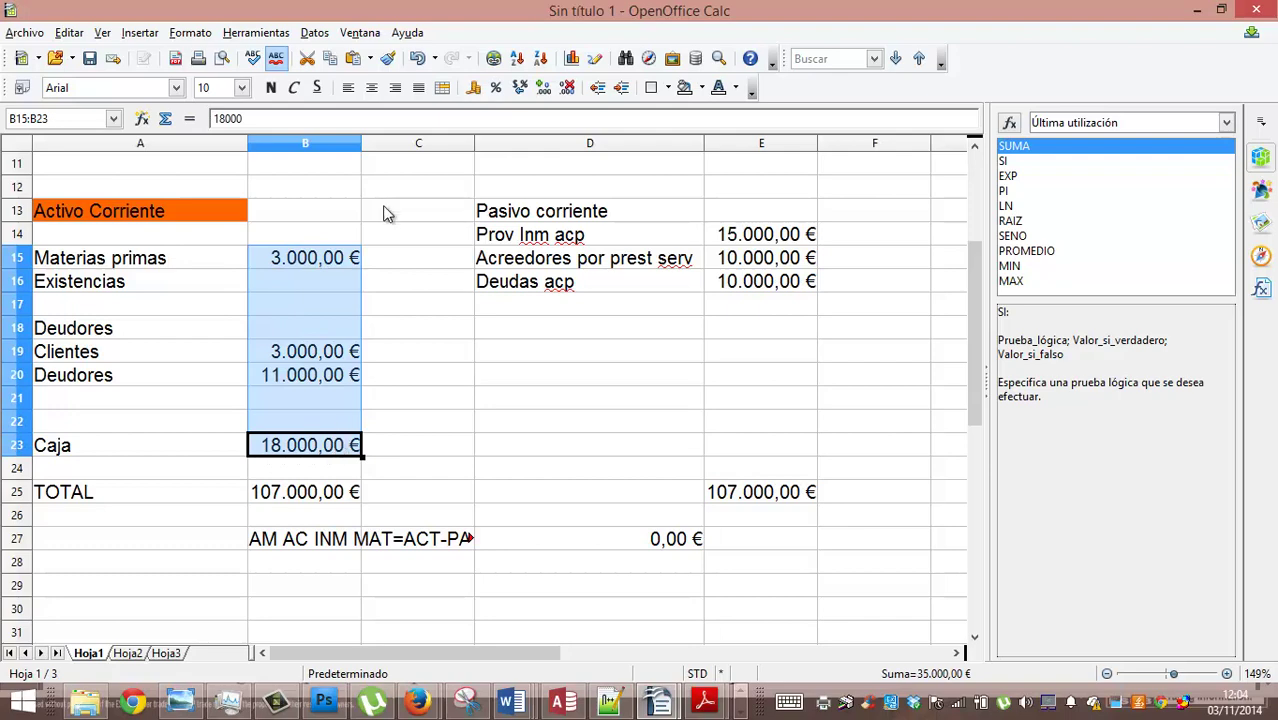
{"action": "left_click", "coordinate": [166, 119]}
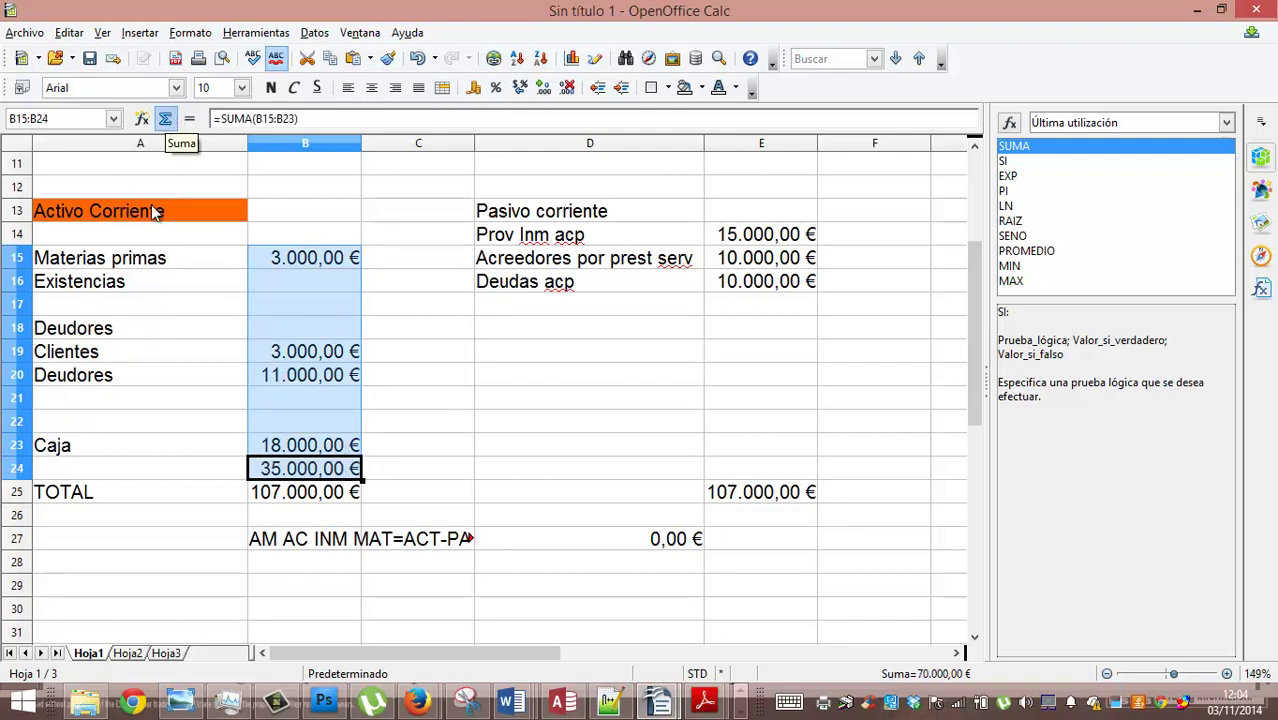
Enter the label ACTIVO CORRIENTE in C24, beside the current assets subtotal
{"action": "left_click", "coordinate": [379, 478]}
{"action": "type", "text": "ACTIVO "}
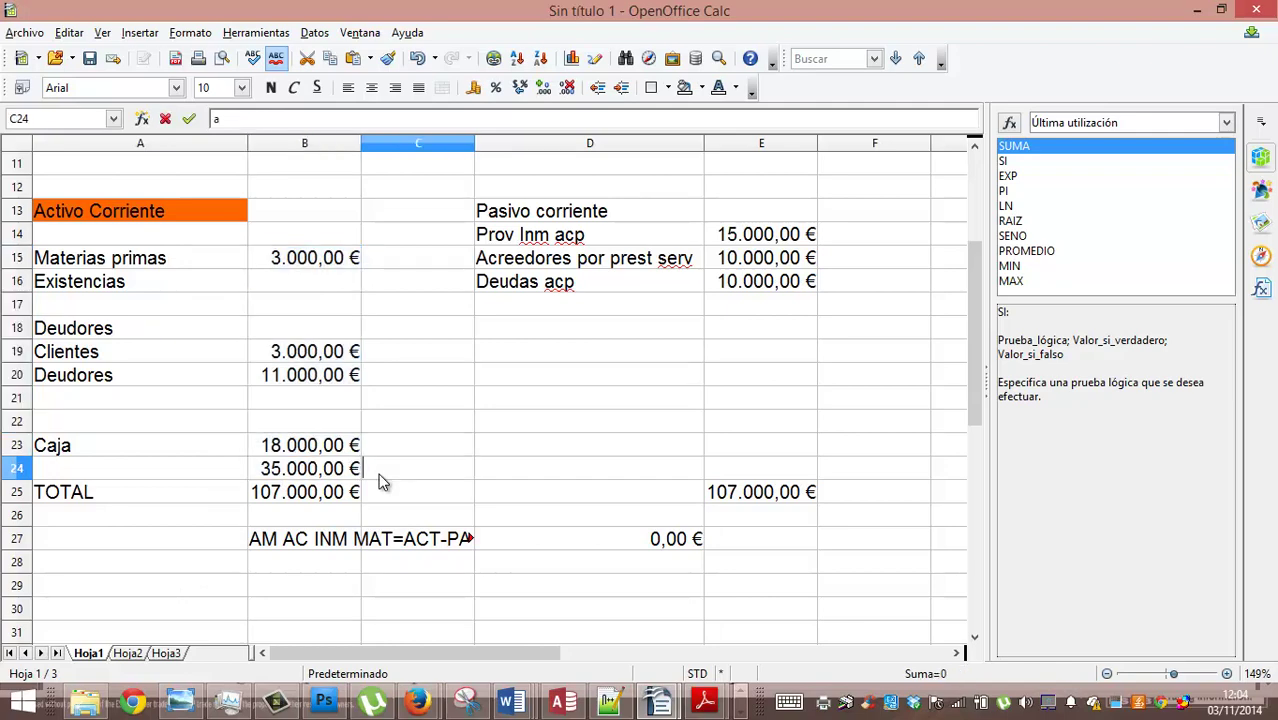
{"action": "type", "text": "CORRIENTE"}
{"action": "key", "text": "Return"}
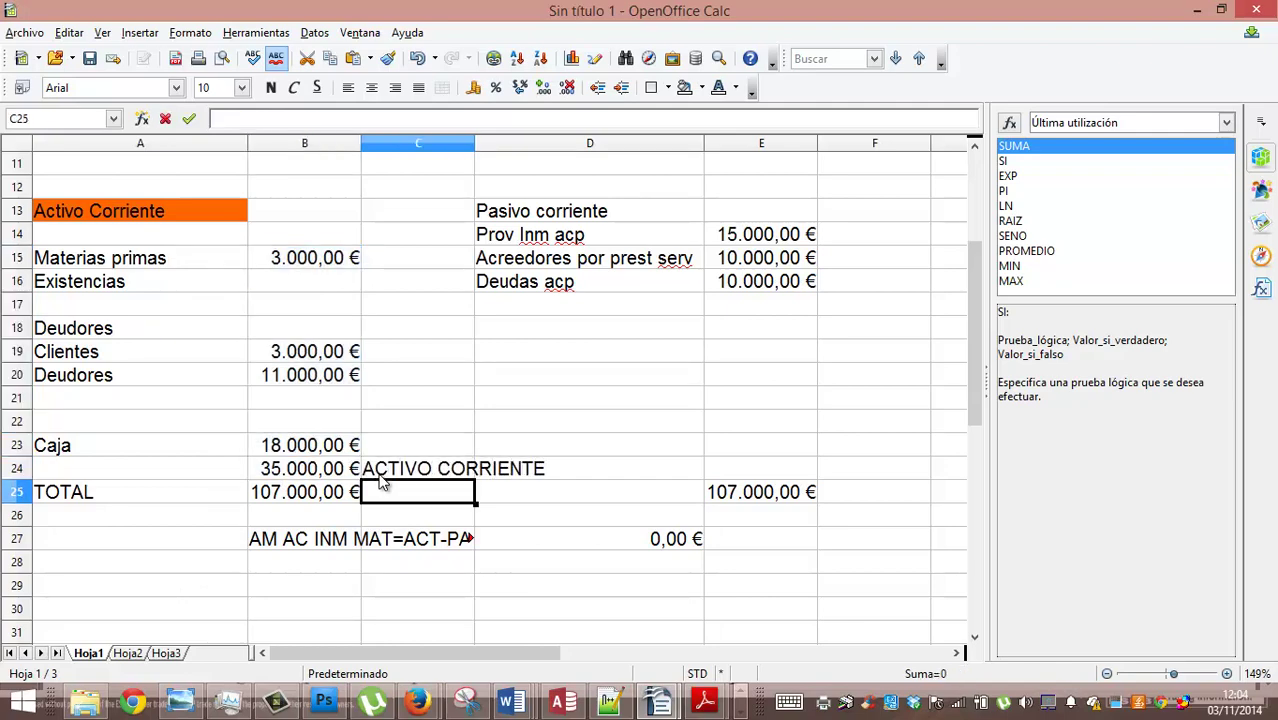
Fill the current assets block B15:C24 with the background colour Amarillo 2
{"action": "left_click_drag", "start_coordinate": [345, 260], "coordinate": [438, 476]}
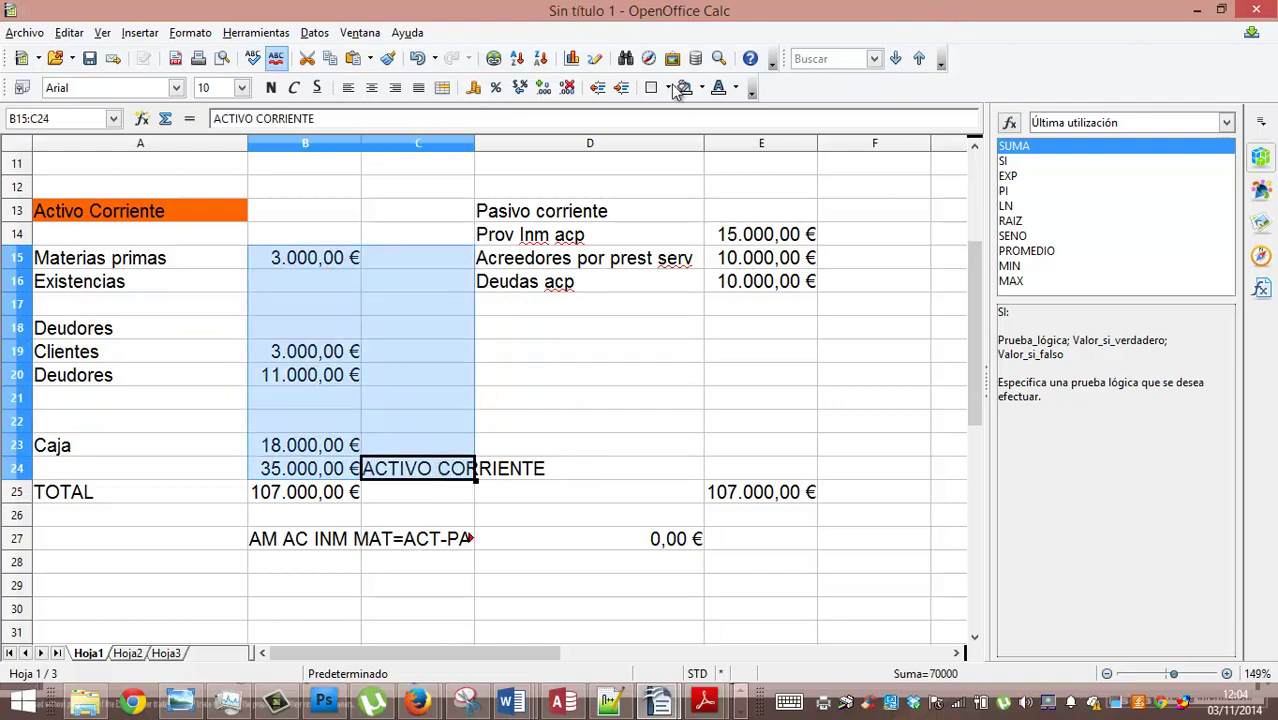
{"action": "left_click", "coordinate": [703, 89]}
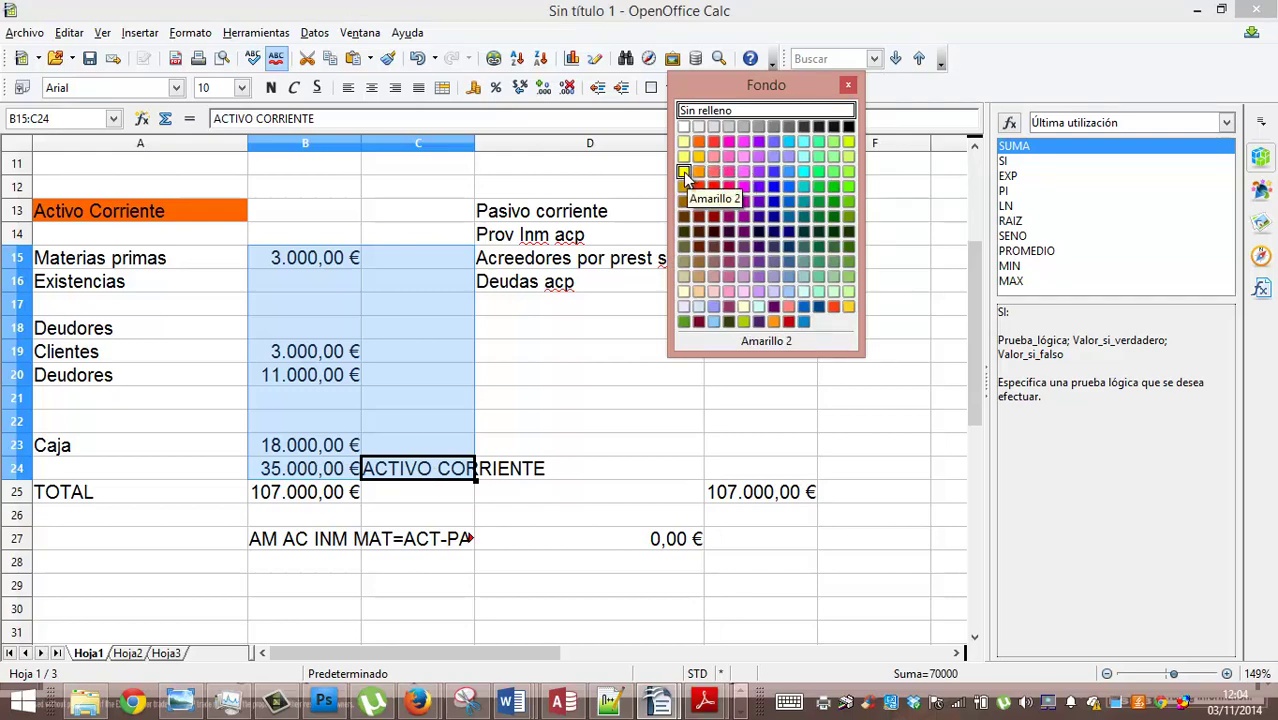
{"action": "left_click", "coordinate": [684, 171]}
{"action": "left_click", "coordinate": [641, 341]}
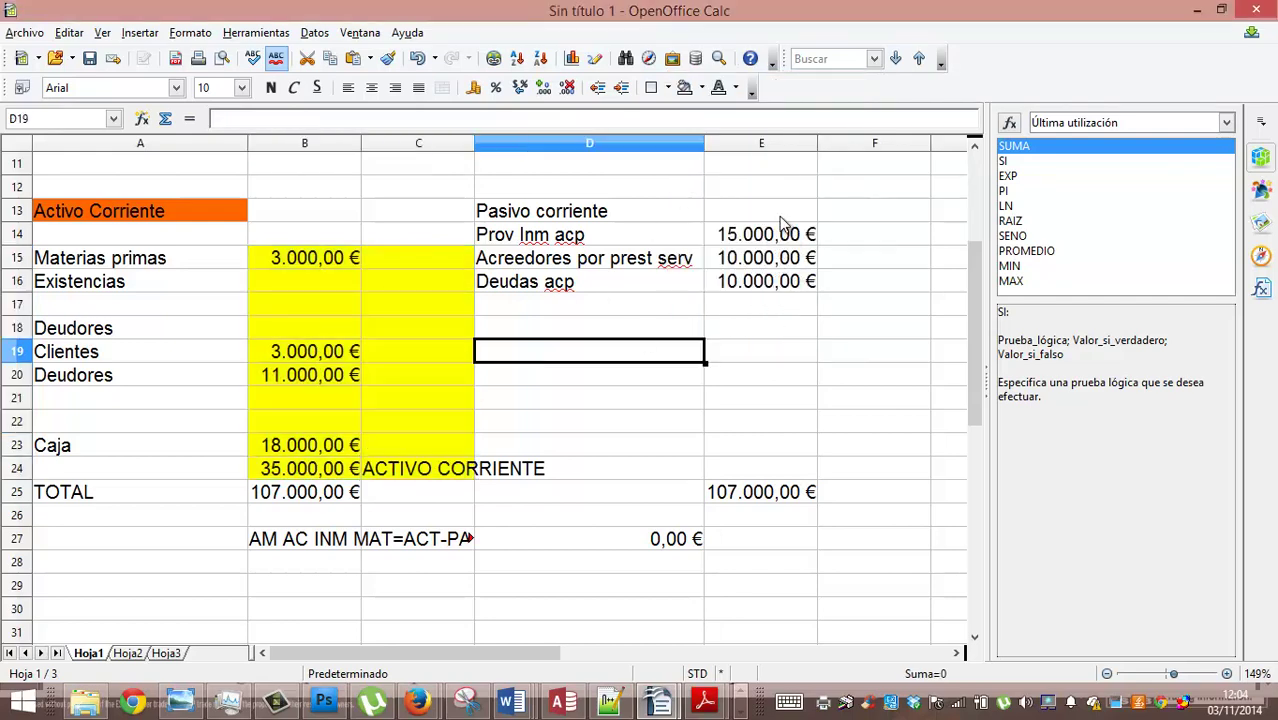
Fill the Pasivo corriente amounts in E14:E16 with a pale yellow background
{"action": "left_click_drag", "start_coordinate": [745, 232], "coordinate": [745, 284]}
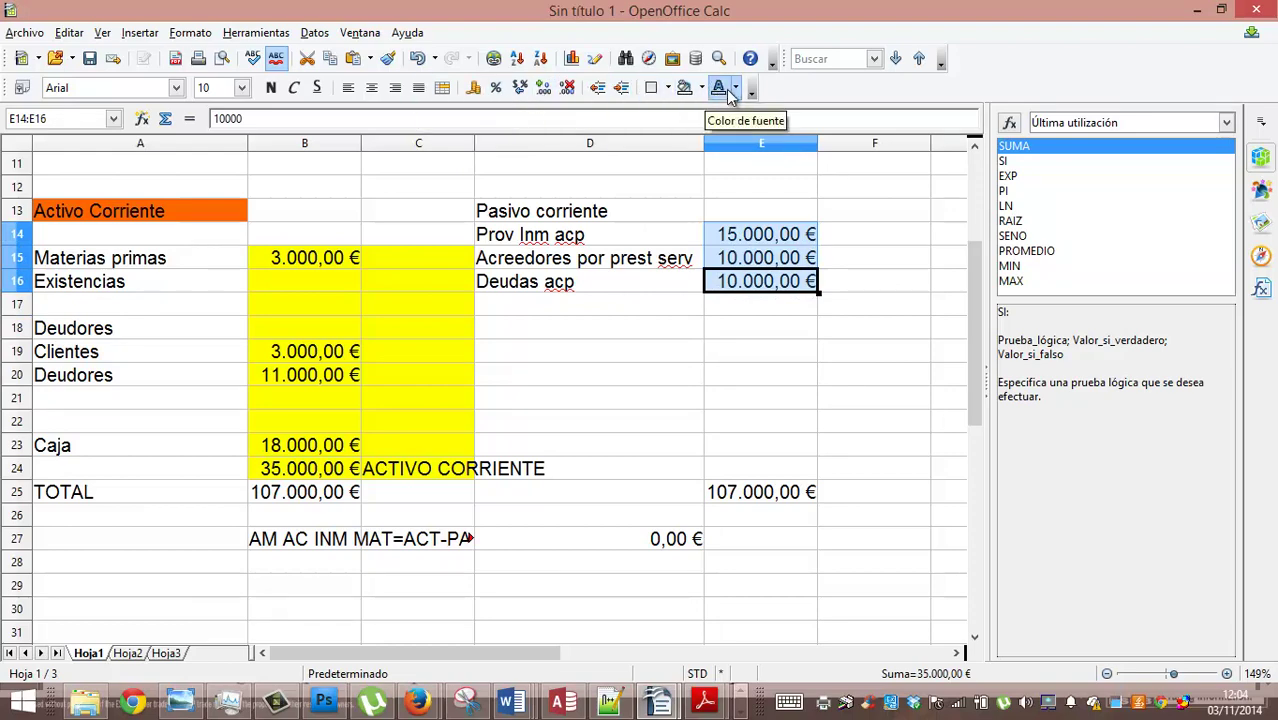
{"action": "left_click", "coordinate": [701, 89]}
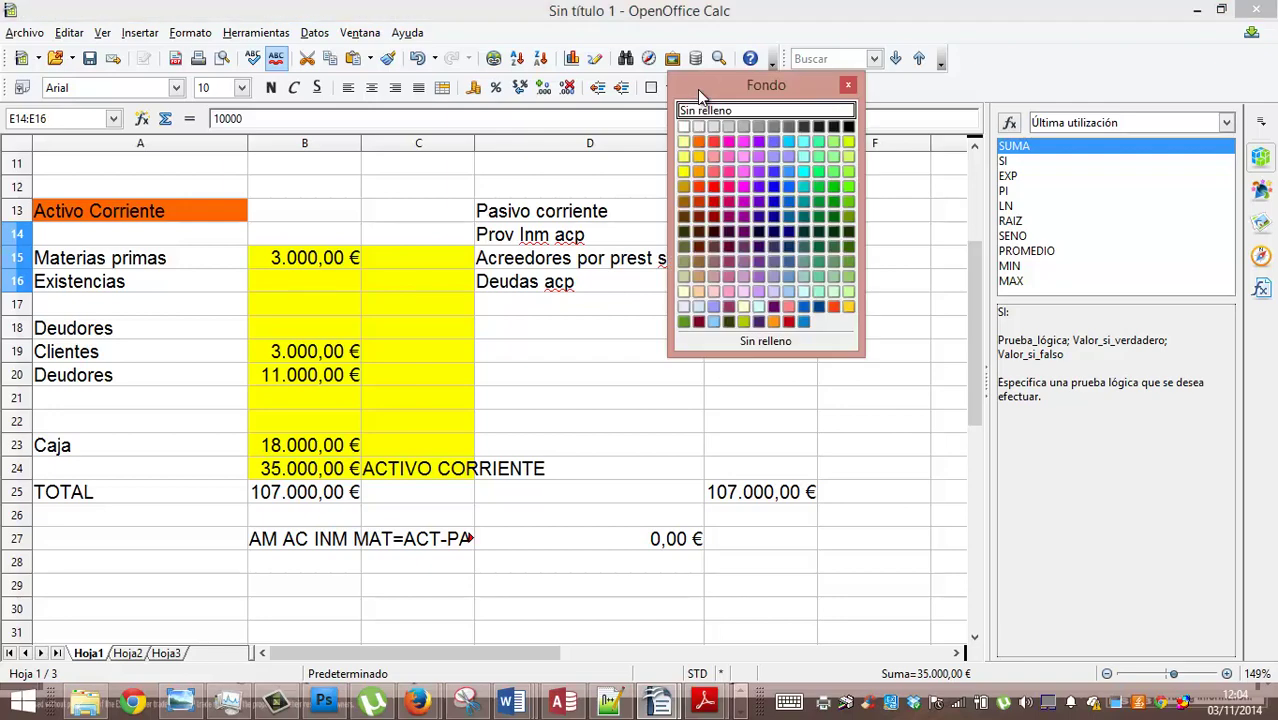
{"action": "left_click", "coordinate": [684, 142]}
Sum the Pasivo corriente amounts in E17 with the formula =SUMA(E14:E16)
{"action": "left_click", "coordinate": [716, 307]}
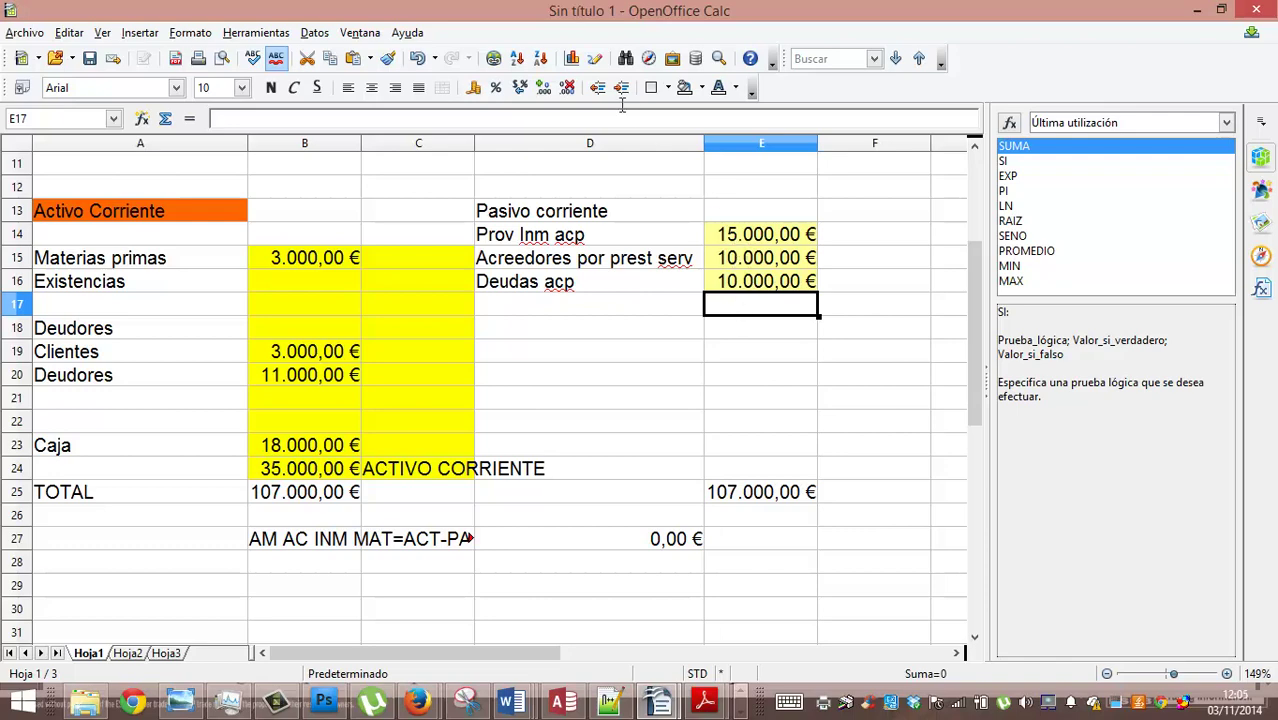
{"action": "left_click", "coordinate": [683, 94]}
{"action": "left_click", "coordinate": [166, 119]}
{"action": "left_click", "coordinate": [166, 119]}
{"action": "key", "text": "Return"}
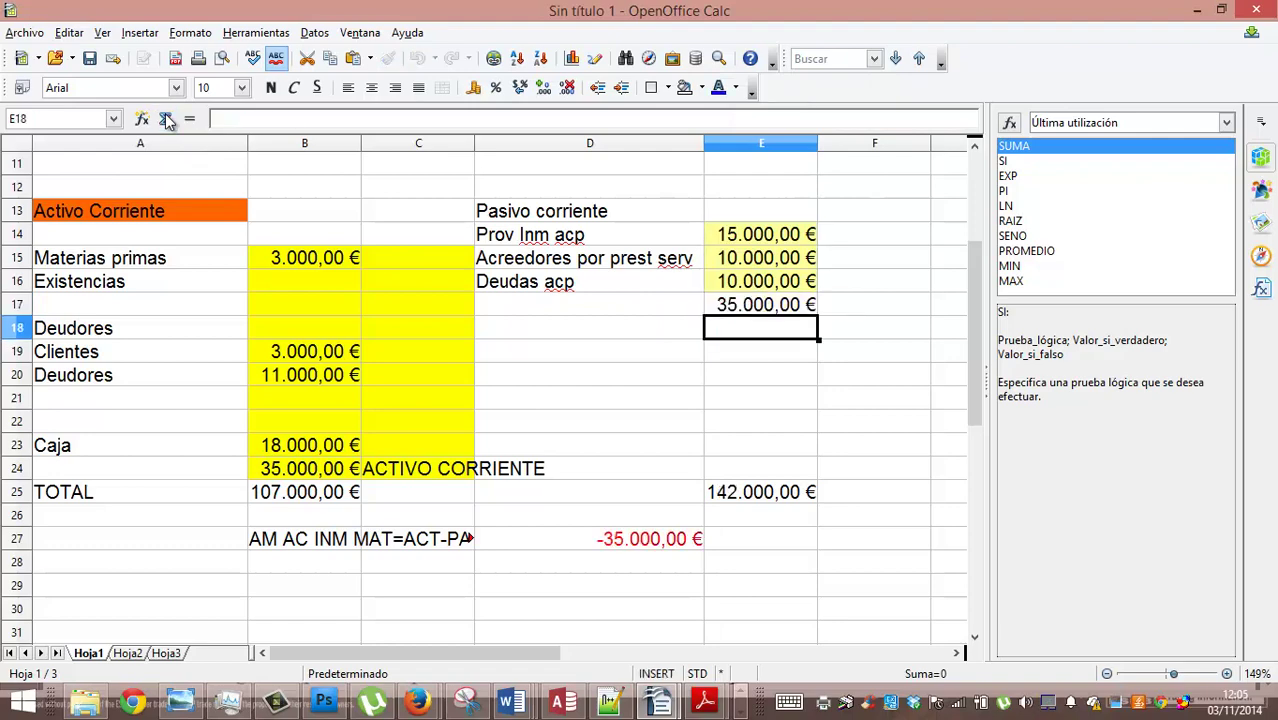
Enter the label PASIVO CORRIENTE in F17, beside the current liabilities subtotal
{"action": "key", "text": "Up"}
{"action": "key", "text": "Right"}
{"action": "type", "text": "P"}
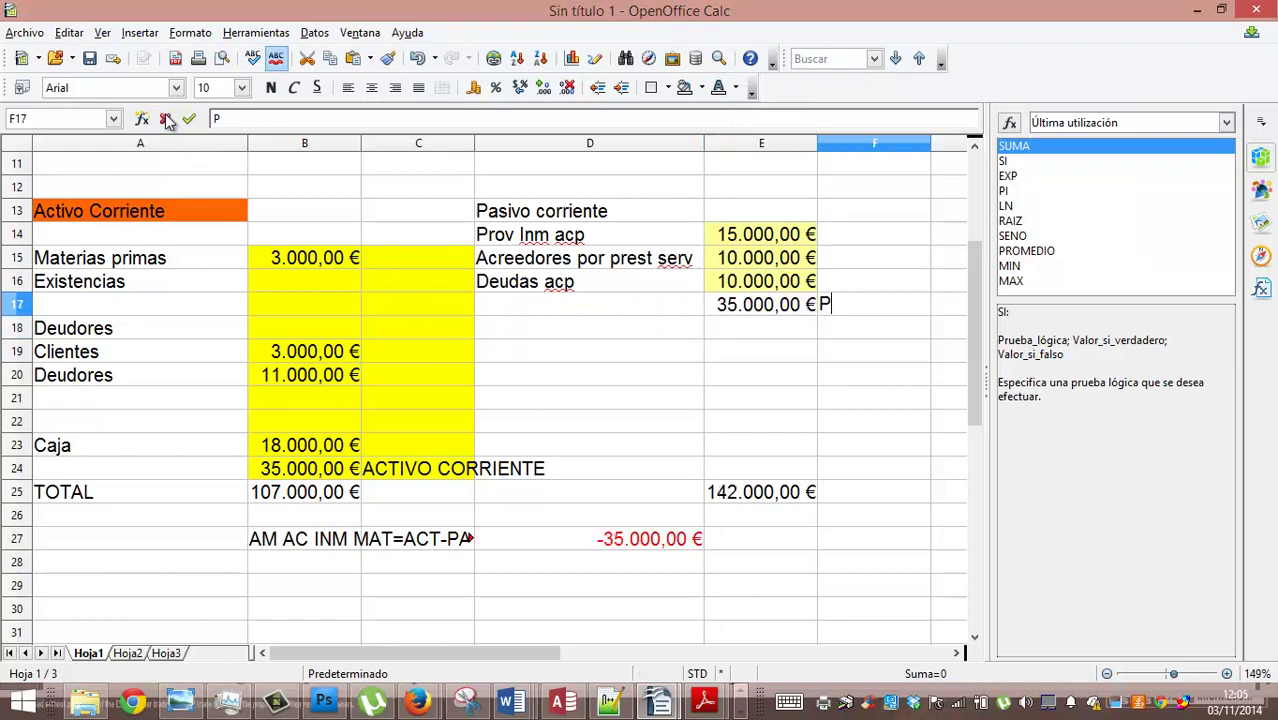
{"action": "type", "text": "ASIVO CORRIENTE"}
{"action": "key", "text": "Return"}
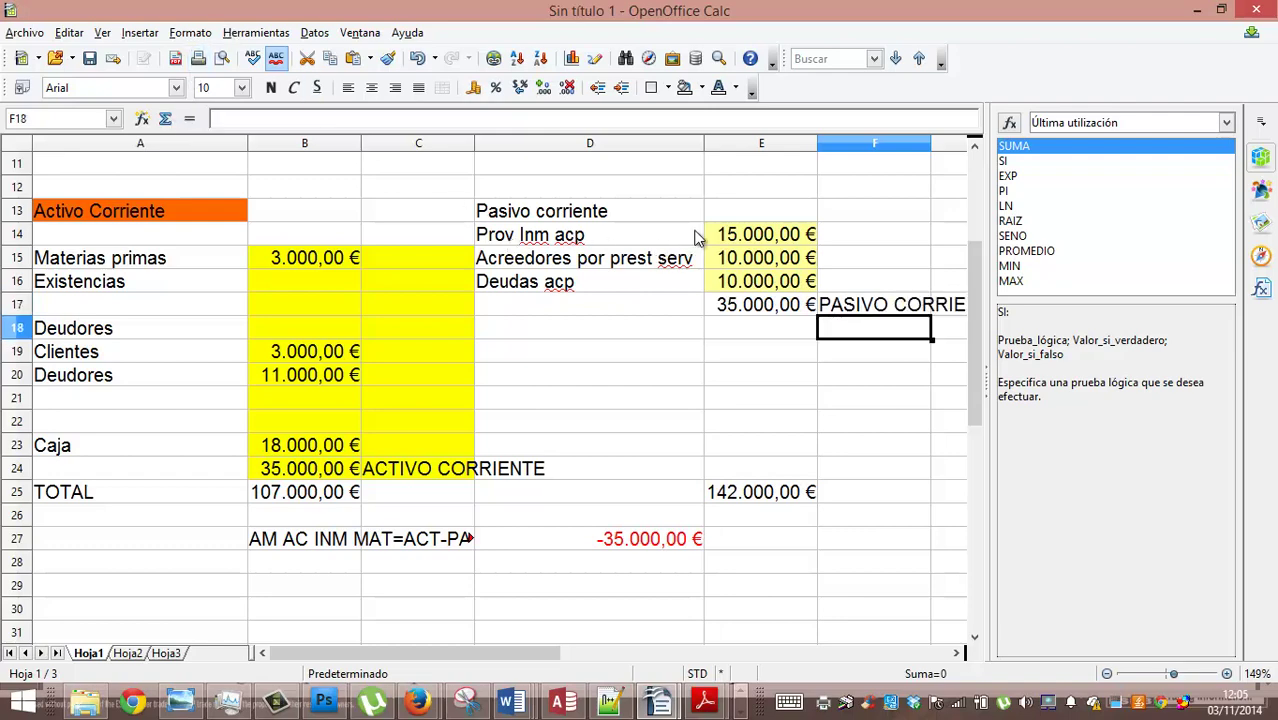
Fill the current liabilities block E14:F17 with an orange background
{"action": "left_click_drag", "start_coordinate": [720, 238], "coordinate": [838, 305]}
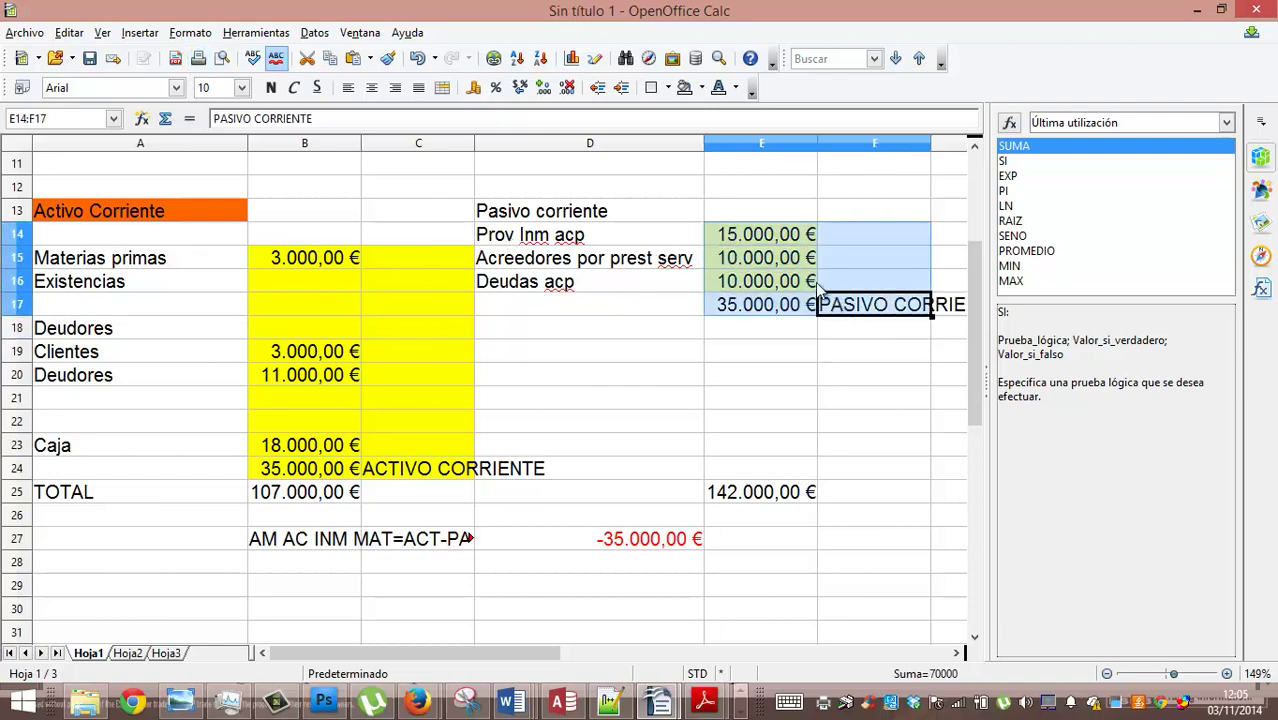
{"action": "left_click", "coordinate": [699, 88]}
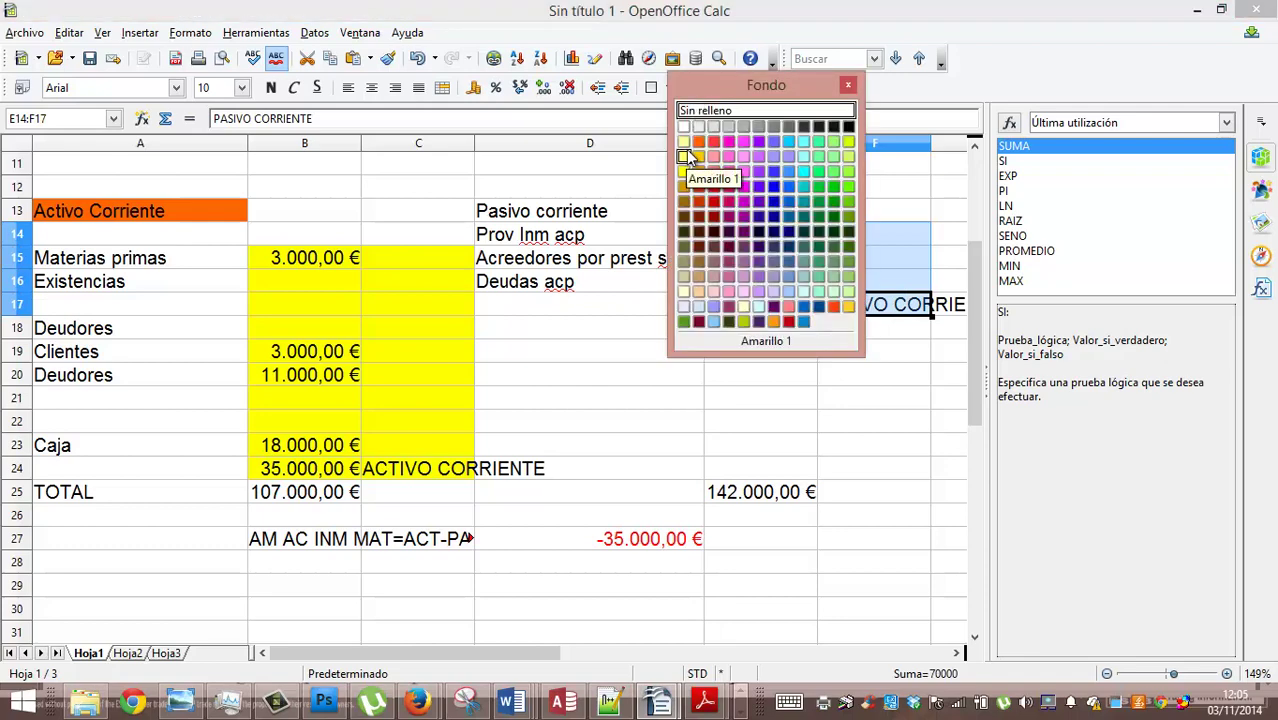
{"action": "left_click", "coordinate": [698, 156]}
{"action": "left_click", "coordinate": [716, 388]}
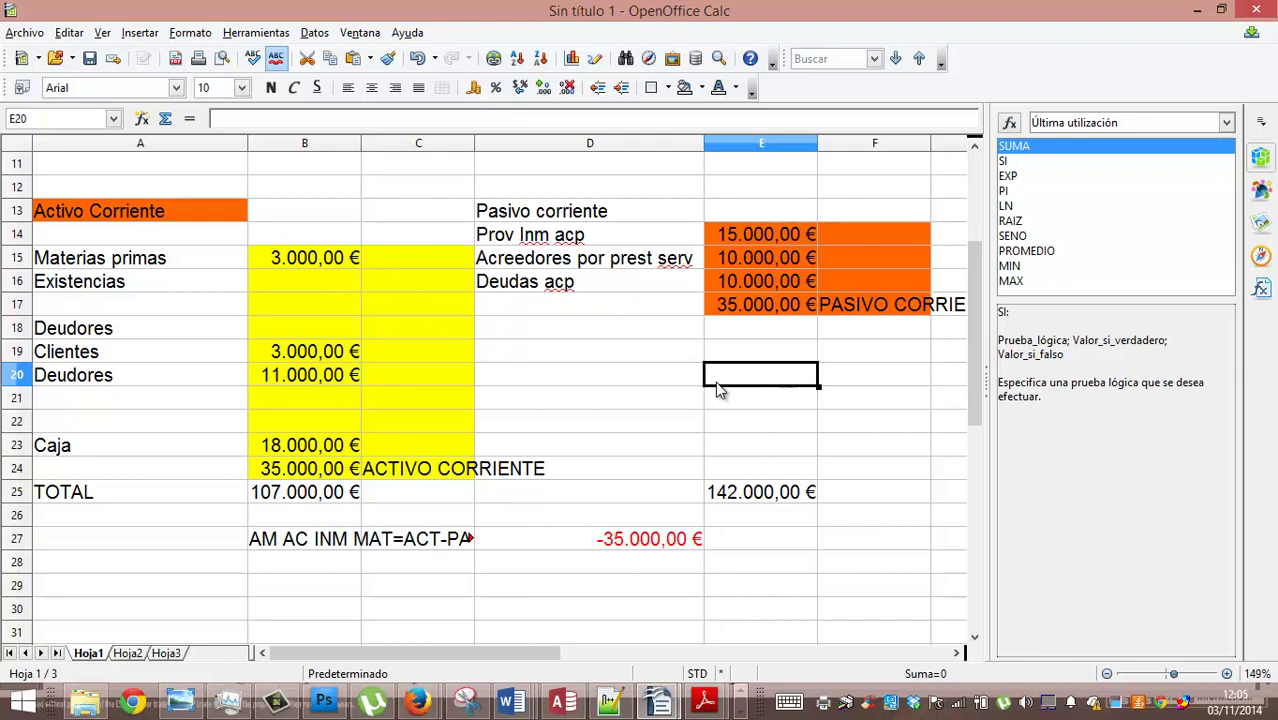
Compare the Prov Inm acp amount and the PASIVO CORRIENTE subtotal with the Deudores amount under Activo Corriente
{"action": "left_click", "coordinate": [744, 238]}
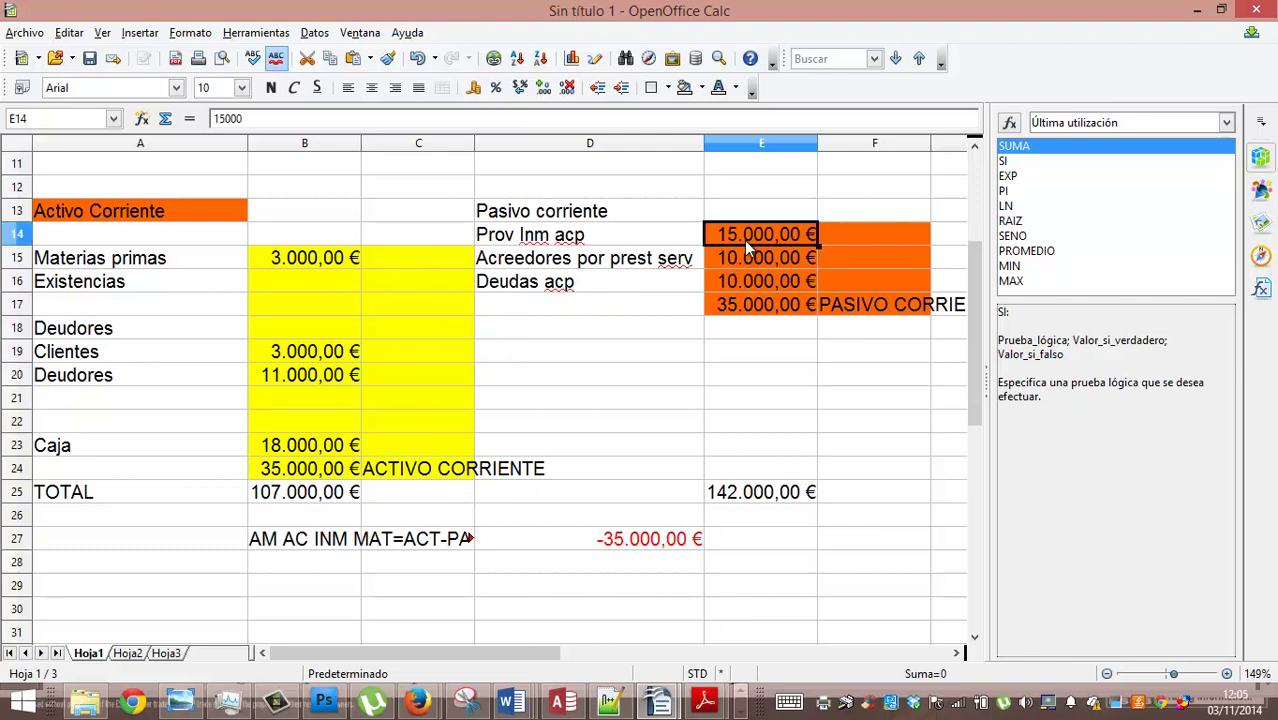
{"action": "left_click", "coordinate": [744, 305]}
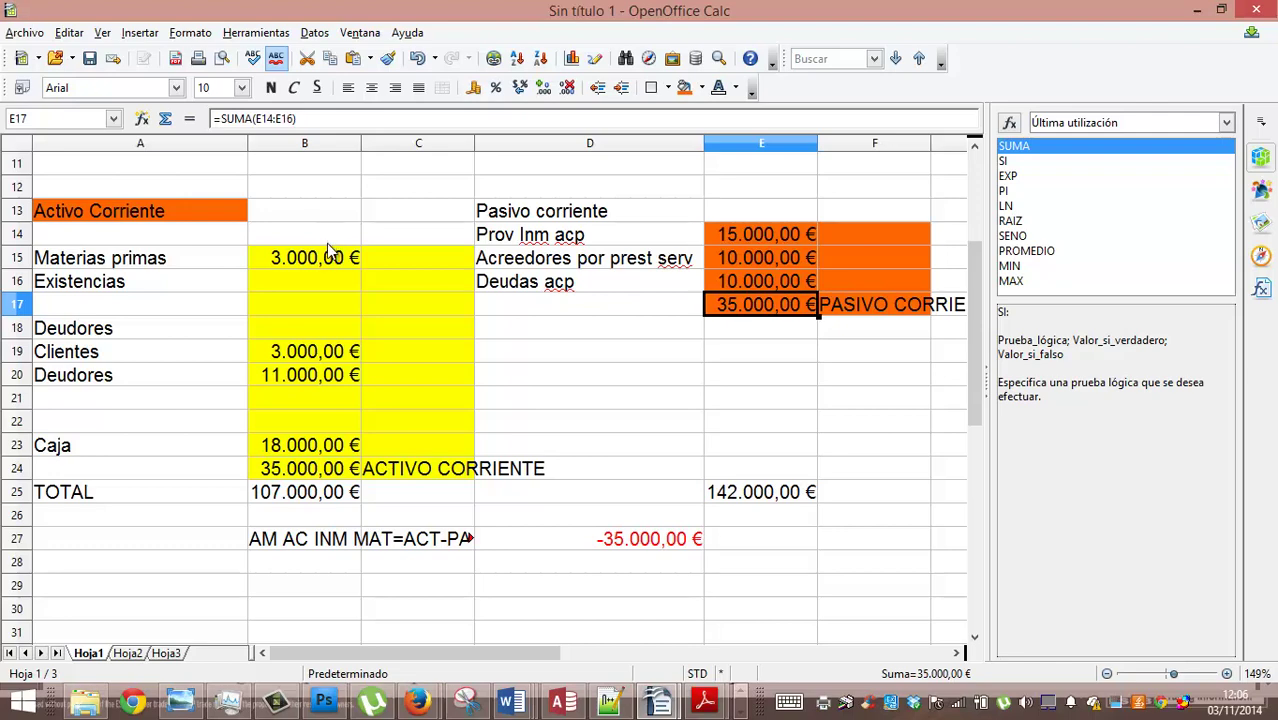
{"action": "left_click", "coordinate": [310, 379]}
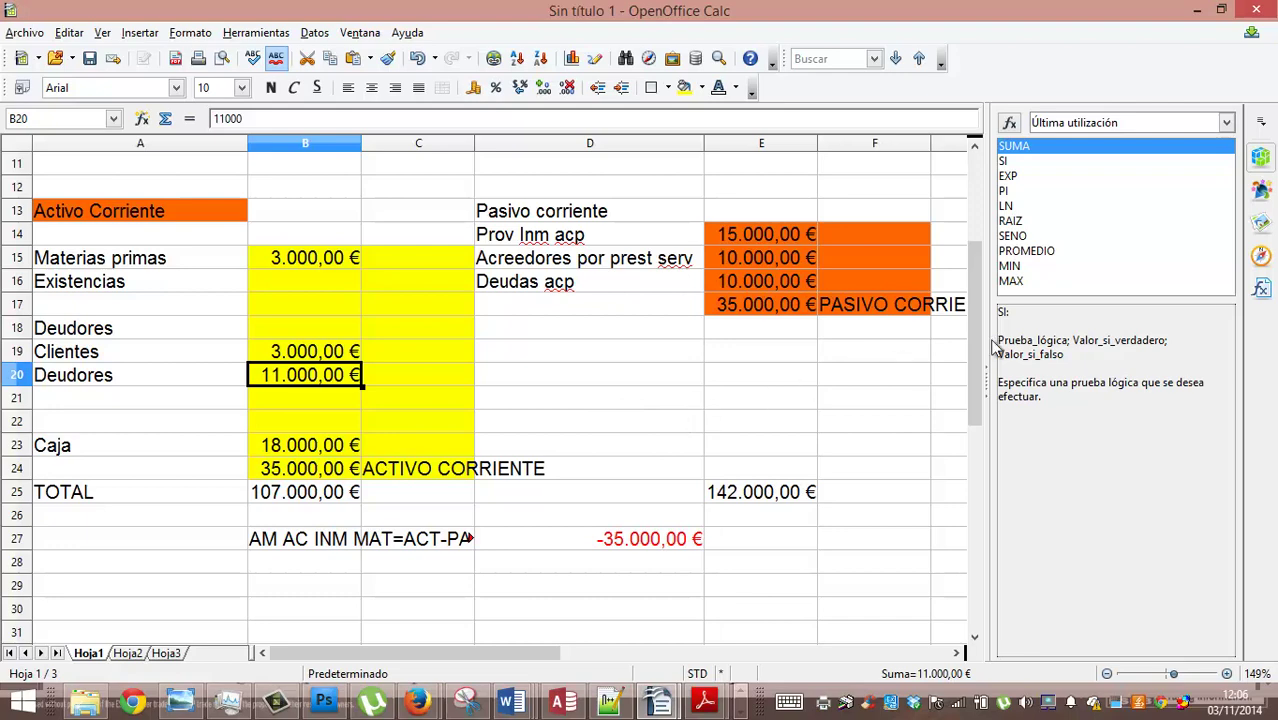
{"action": "left_click_drag", "start_coordinate": [978, 337], "coordinate": [996, 400]}
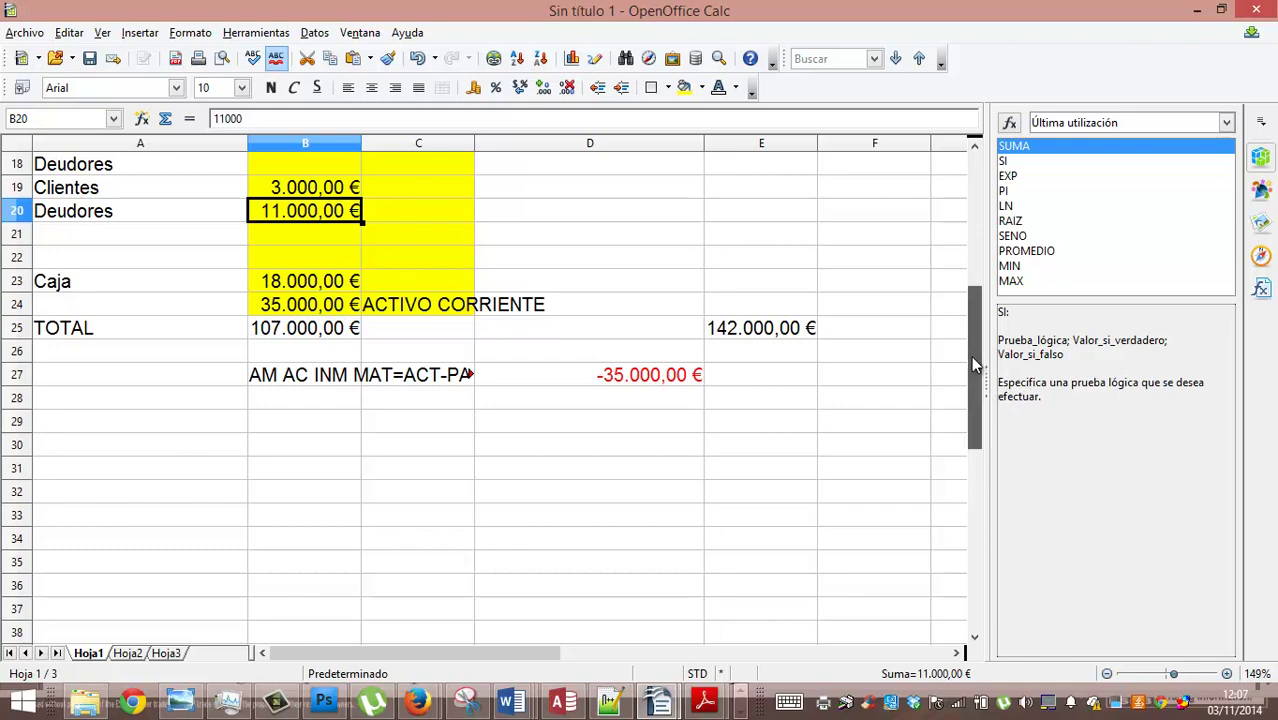
Replace the PASIVO heading in D1 with PATRIMONIO
{"action": "left_click_drag", "start_coordinate": [970, 355], "coordinate": [976, 272]}
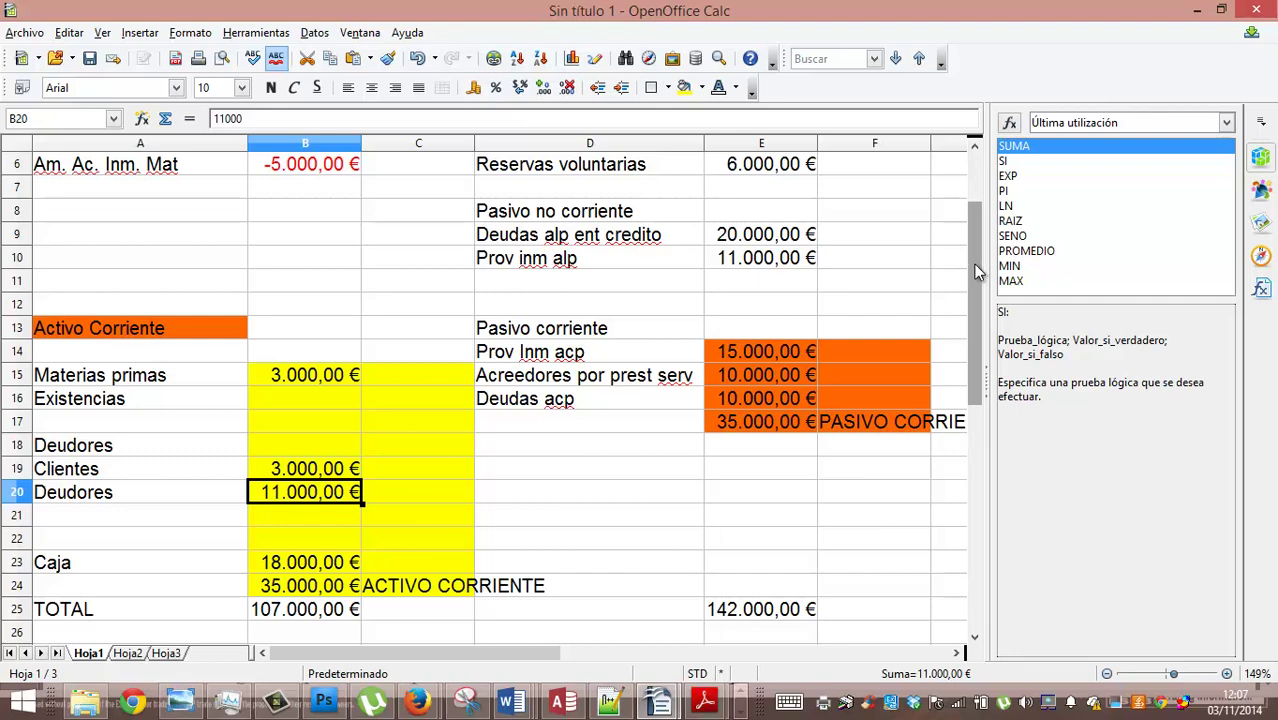
{"action": "left_click_drag", "start_coordinate": [977, 266], "coordinate": [955, 220]}
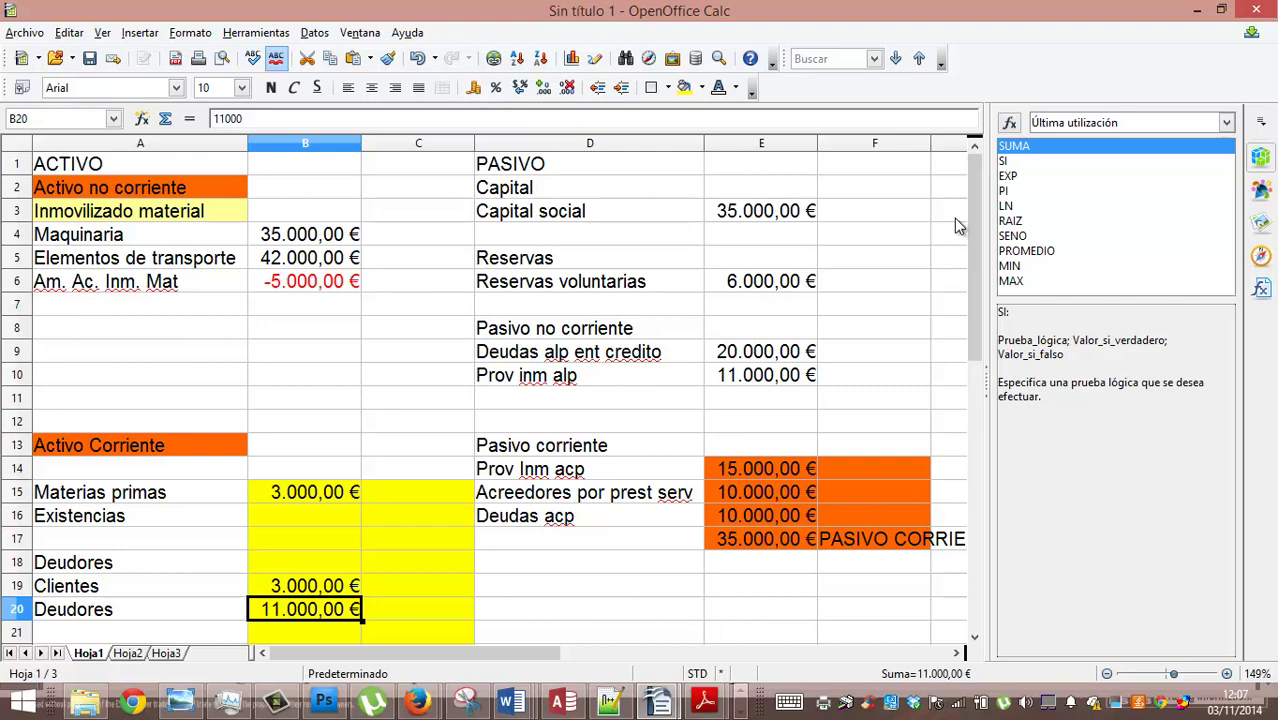
{"action": "left_click", "coordinate": [610, 175]}
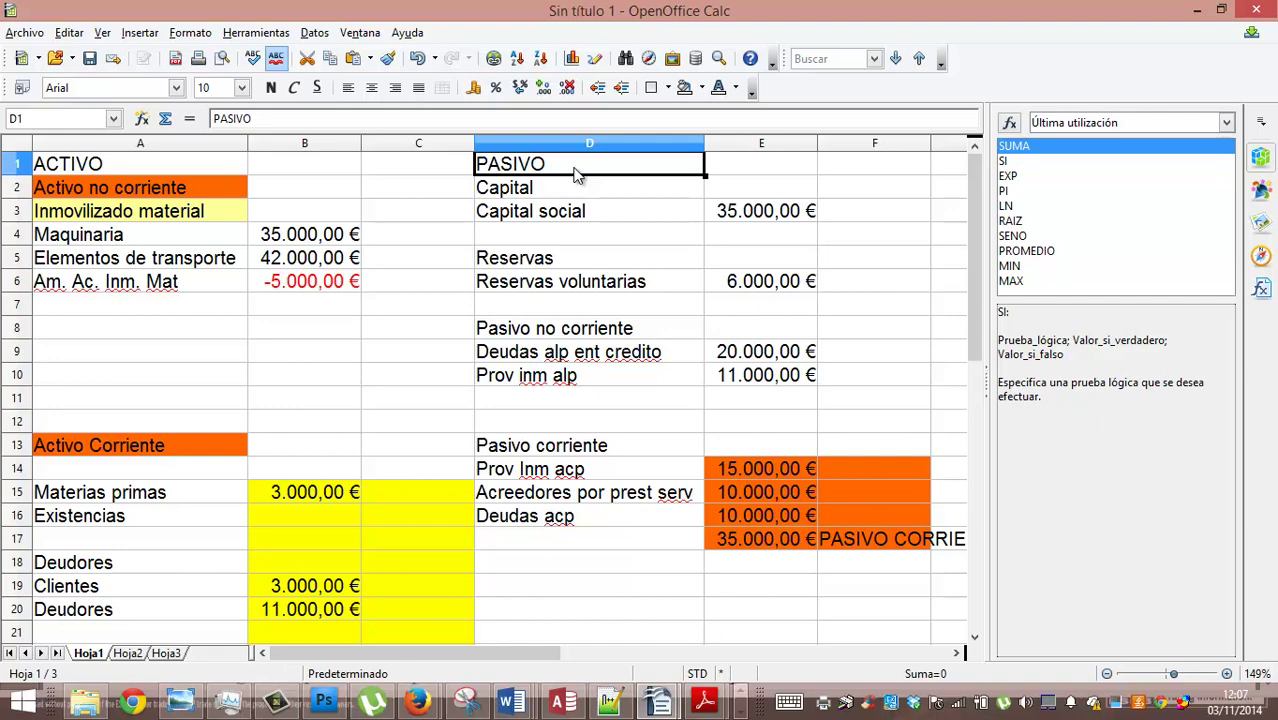
{"action": "type", "text": "Patri"}
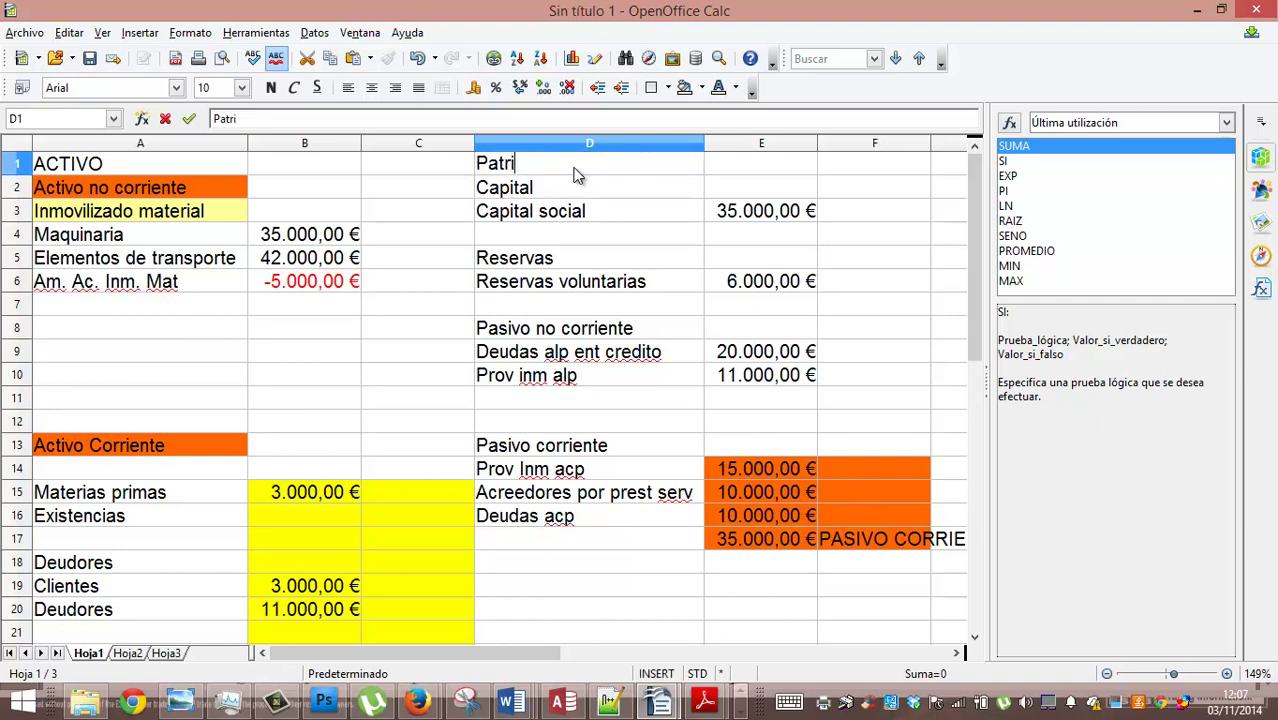
{"action": "key", "text": "BackSpace"}
{"action": "key", "text": "BackSpace"}
{"action": "key", "text": "BackSpace"}
{"action": "key", "text": "BackSpace"}
{"action": "type", "text": "ATRIMO"}
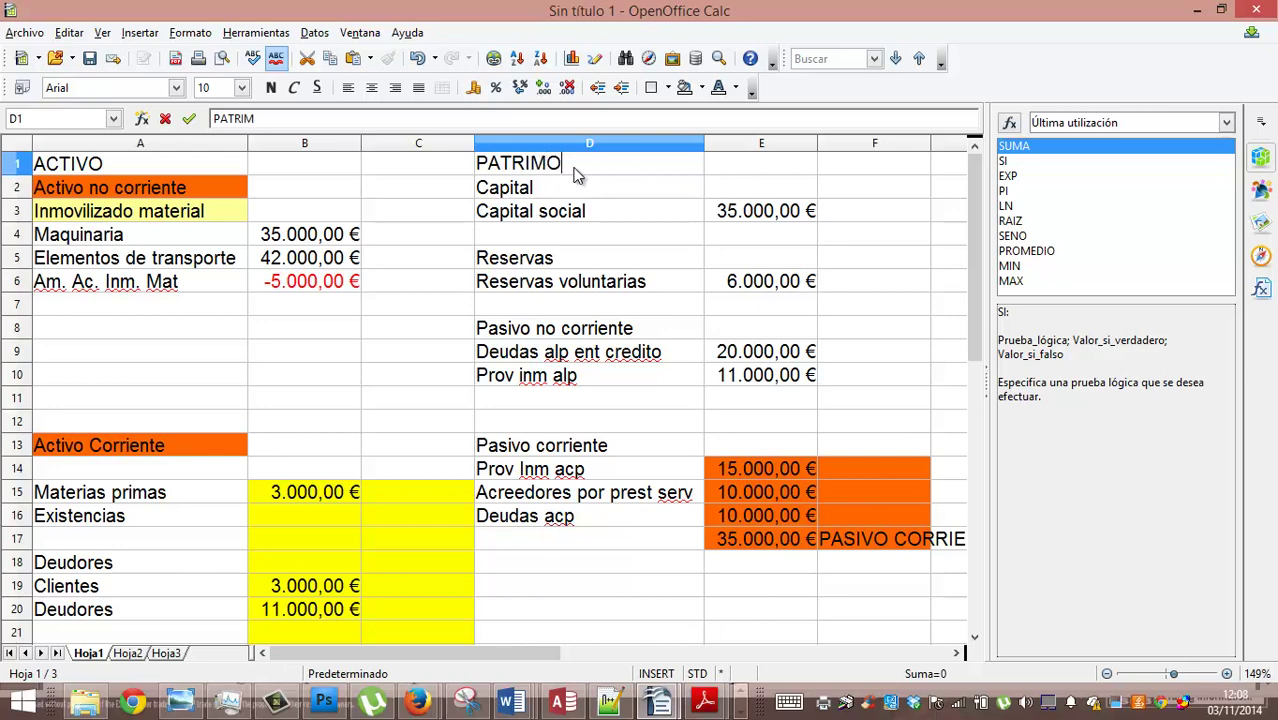
{"action": "type", "text": "NIM"}
{"action": "key", "text": "BackSpace"}
{"action": "key", "text": "BackSpace"}
{"action": "type", "text": "IO"}
{"action": "key", "text": "Return"}
Enter the heading PASIVO--- in D7, directly above Pasivo no corriente
{"action": "key", "text": "Down"}
{"action": "key", "text": "Down"}
{"action": "key", "text": "Down"}
{"action": "key", "text": "Down"}
{"action": "key", "text": "Down"}
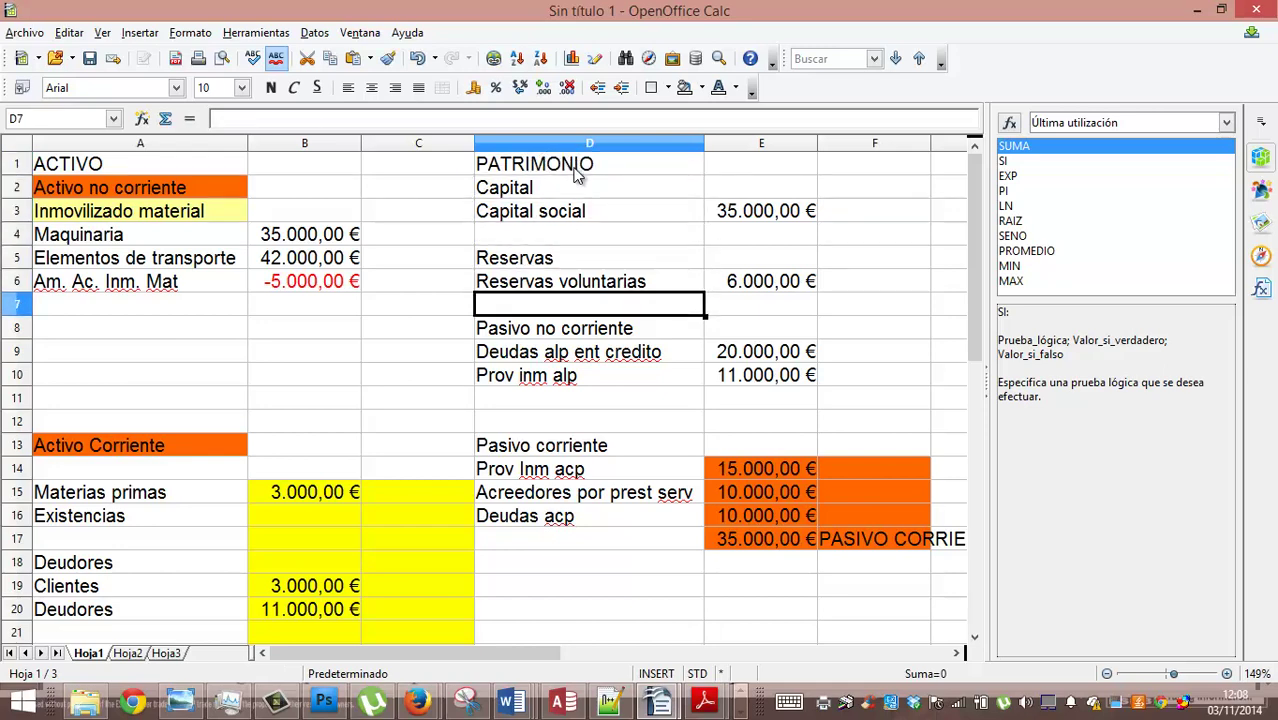
{"action": "type", "text": "PASIVO"}
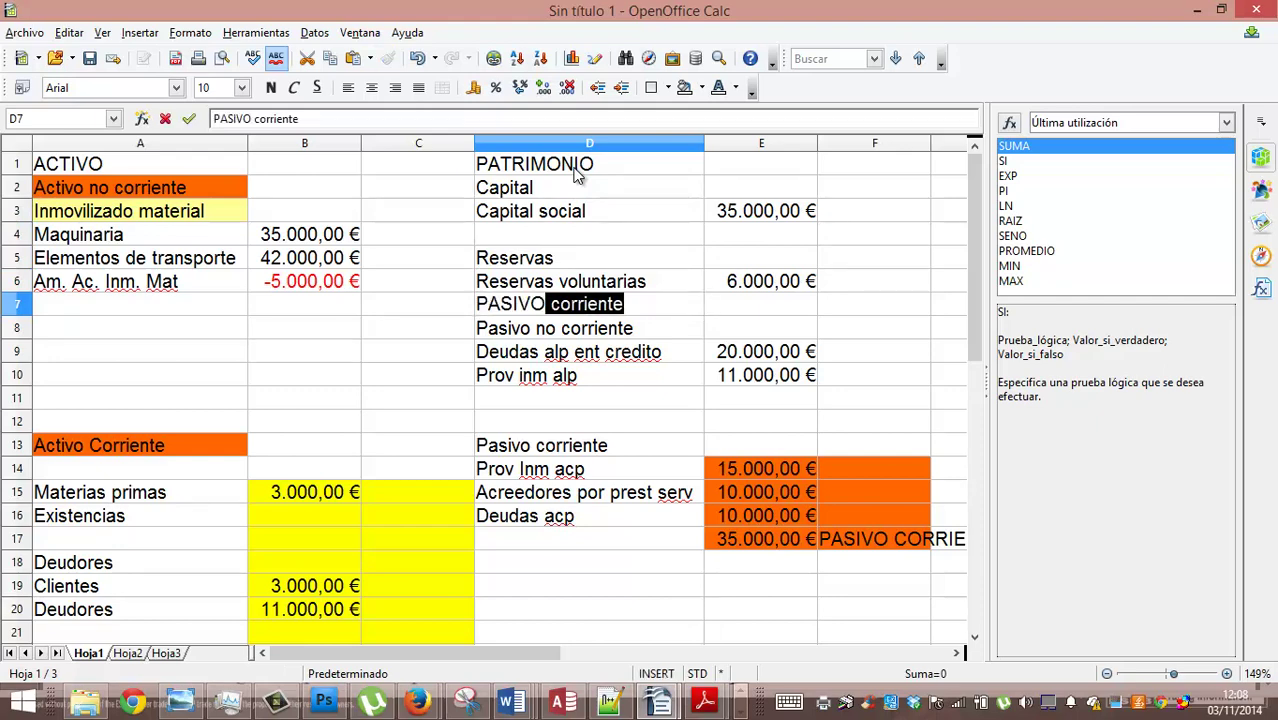
{"action": "type", "text": "---"}
{"action": "key", "text": "Return"}
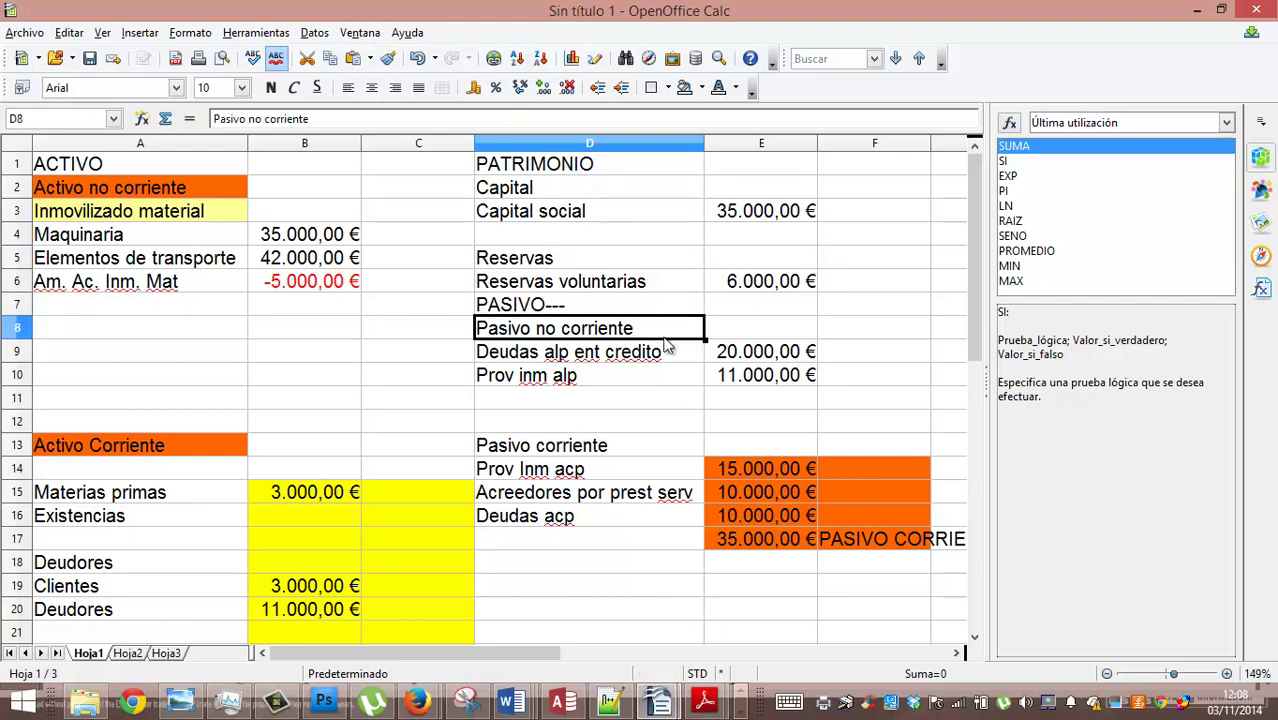
Enter the label PASIVO TOTAL in F20, below the current liabilities block
{"action": "left_click", "coordinate": [598, 587]}
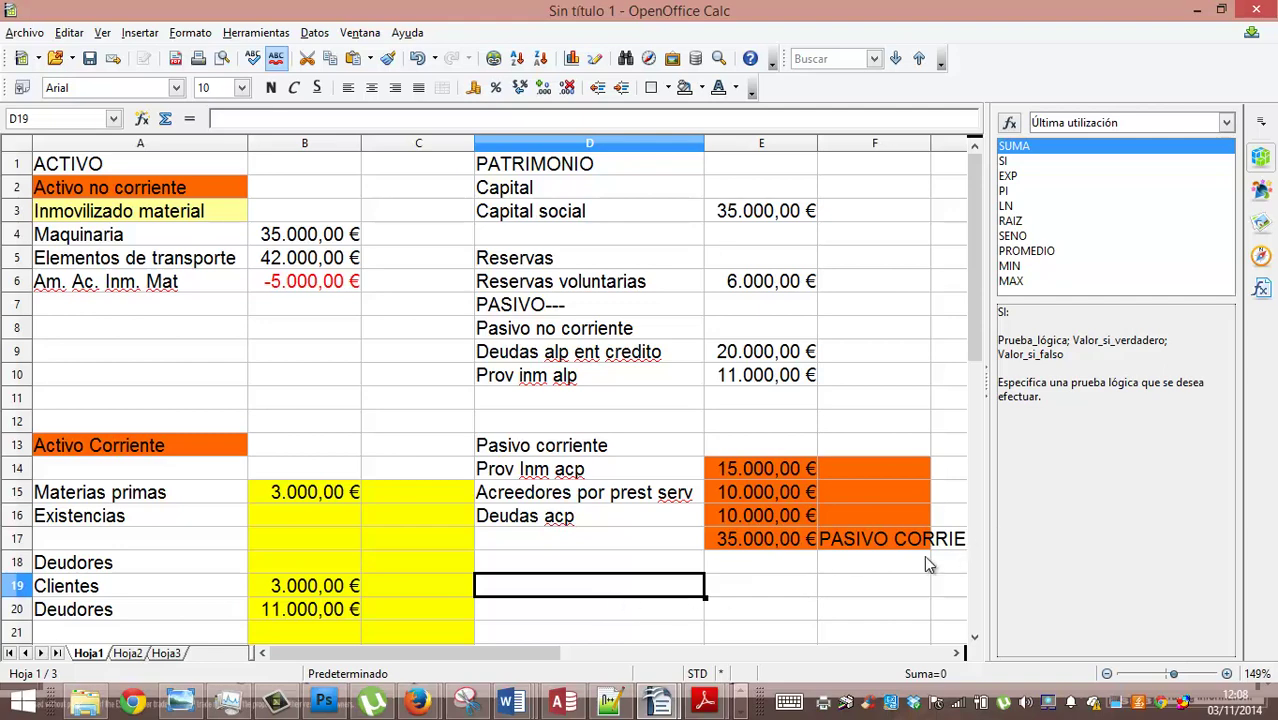
{"action": "double_click", "coordinate": [974, 637]}
{"action": "left_click", "coordinate": [974, 637]}
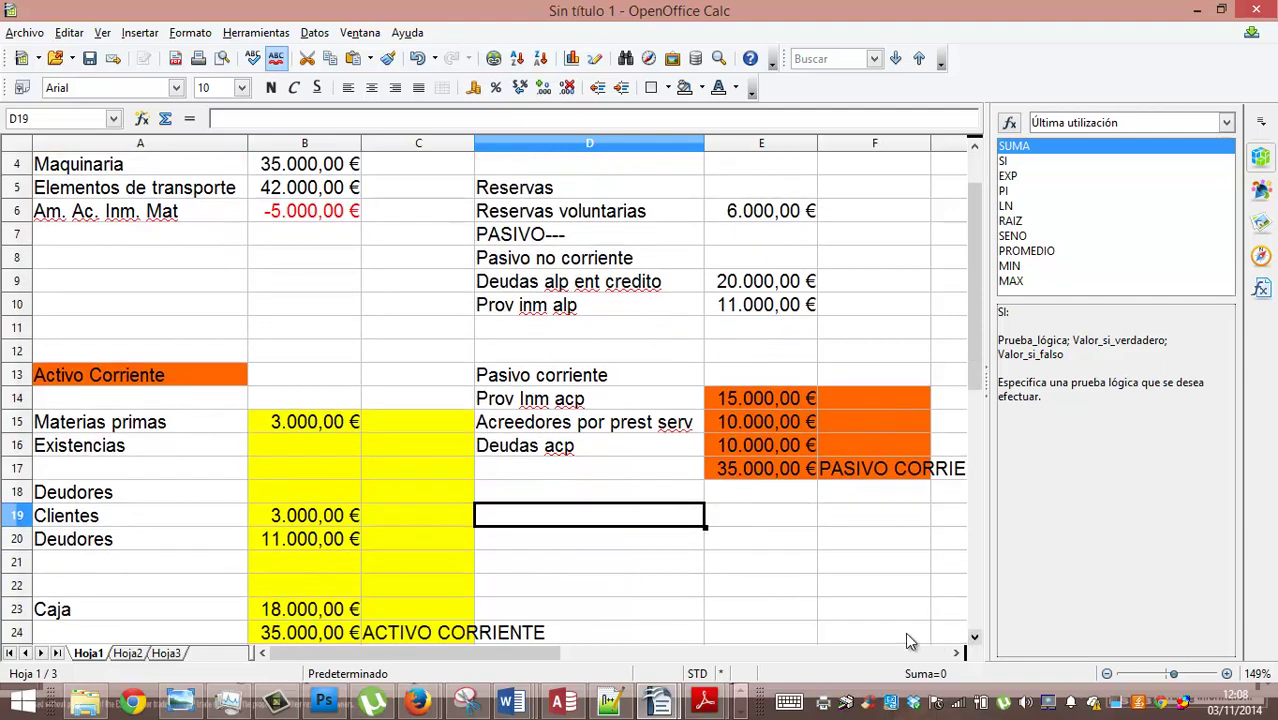
{"action": "left_click", "coordinate": [725, 540]}
{"action": "key", "text": "Right"}
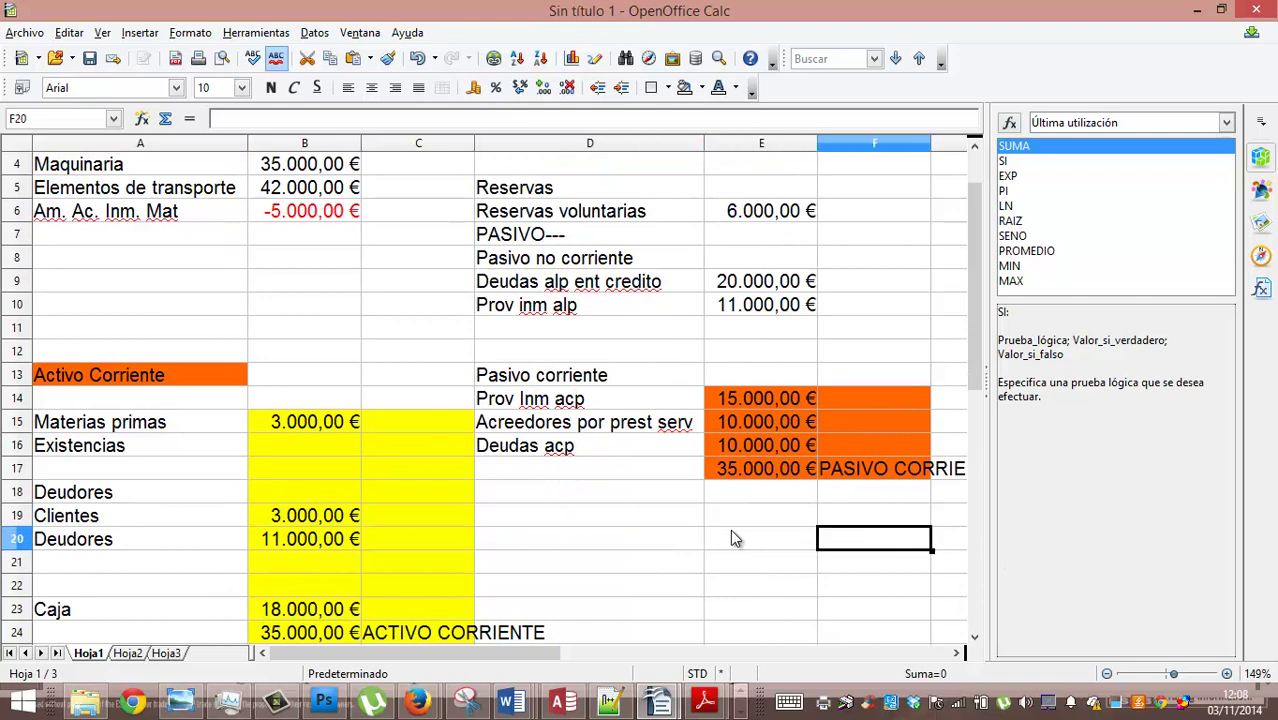
{"action": "type", "text": "PASIVO CORRIENTE"}
{"action": "key", "text": "shift+Right"}
{"action": "key", "text": "shift+Right"}
{"action": "key", "text": "shift+Right"}
{"action": "key", "text": "shift+Right"}
{"action": "key", "text": "shift+Right"}
{"action": "key", "text": "shift+Right"}
{"action": "key", "text": "shift+Right"}
{"action": "type", "text": "TOTAL"}
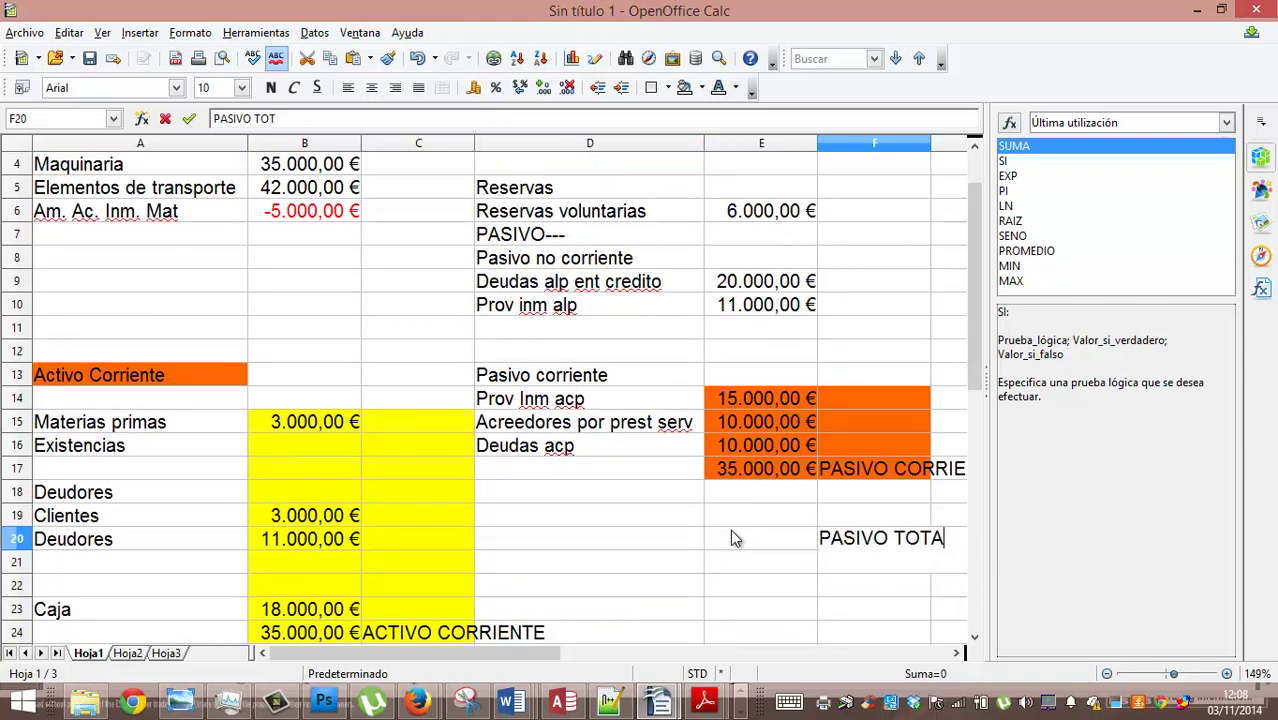
{"action": "key", "text": "Return"}
Sum the non-current and current liabilities in E20 over the range E9:E16, beside the PASIVO TOTAL label
{"action": "left_click", "coordinate": [730, 538]}
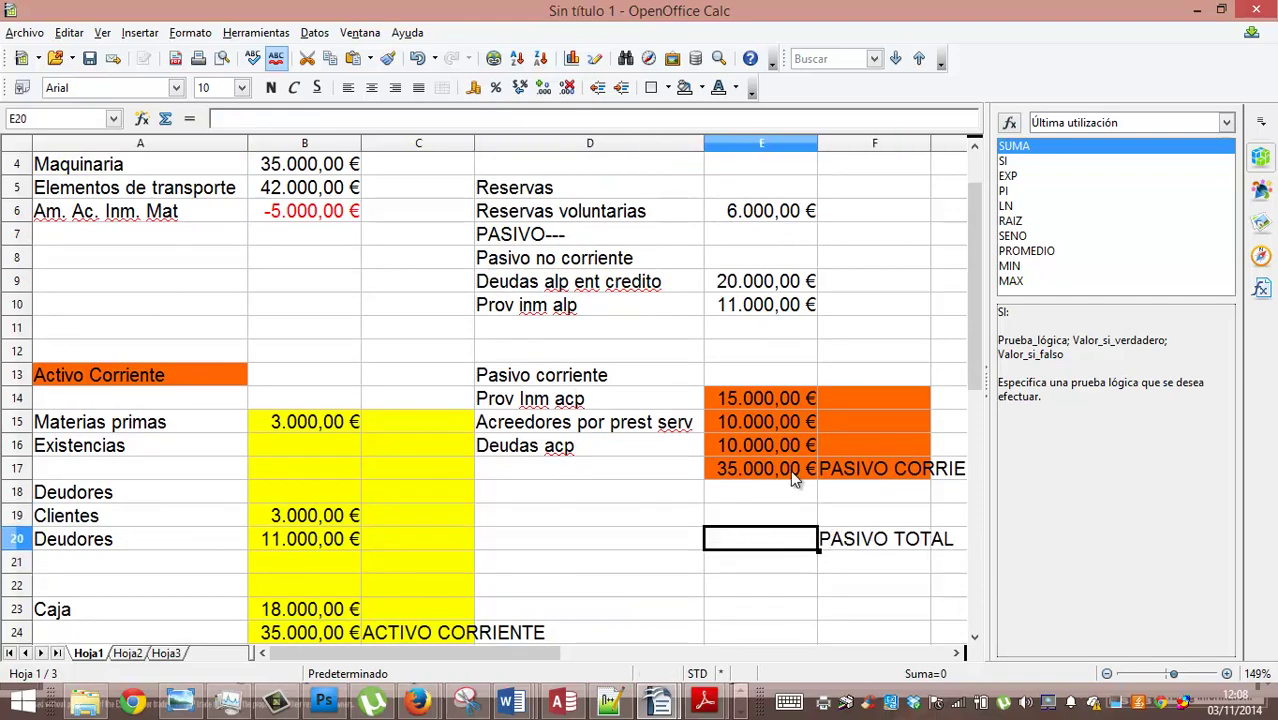
{"action": "left_click", "coordinate": [166, 120]}
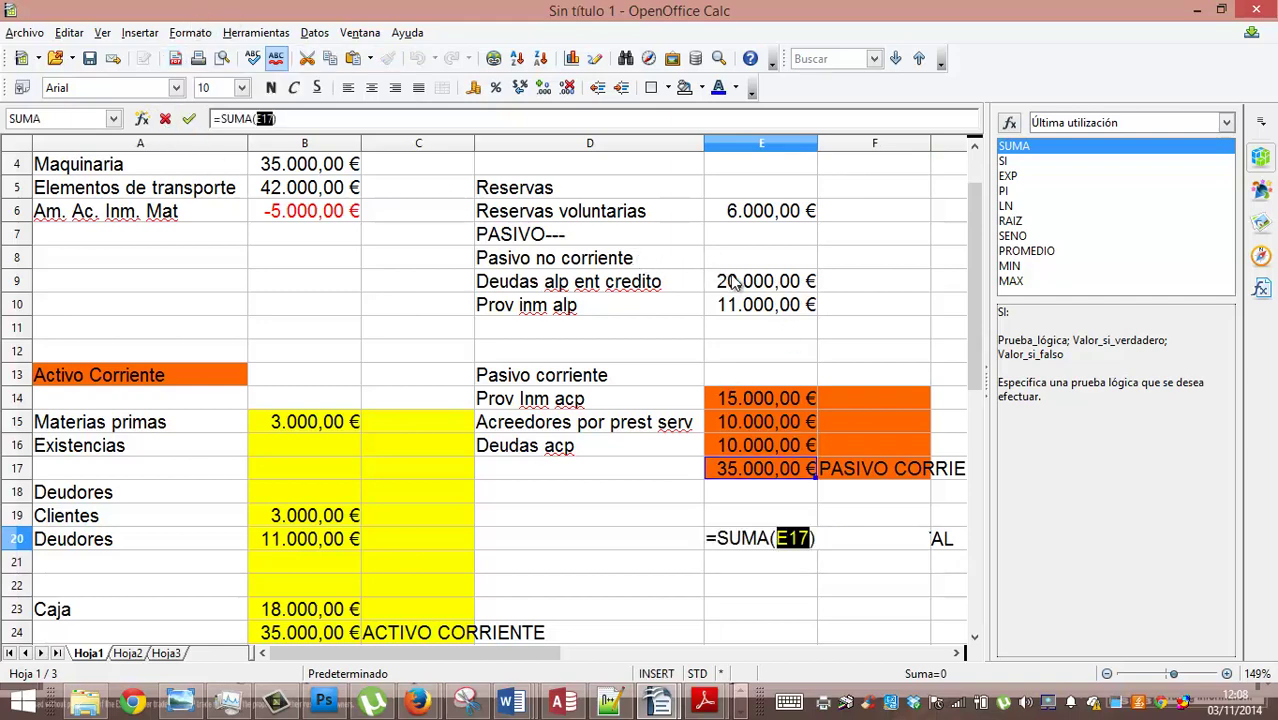
{"action": "left_click_drag", "start_coordinate": [740, 283], "coordinate": [757, 449]}
{"action": "key", "text": "Return"}
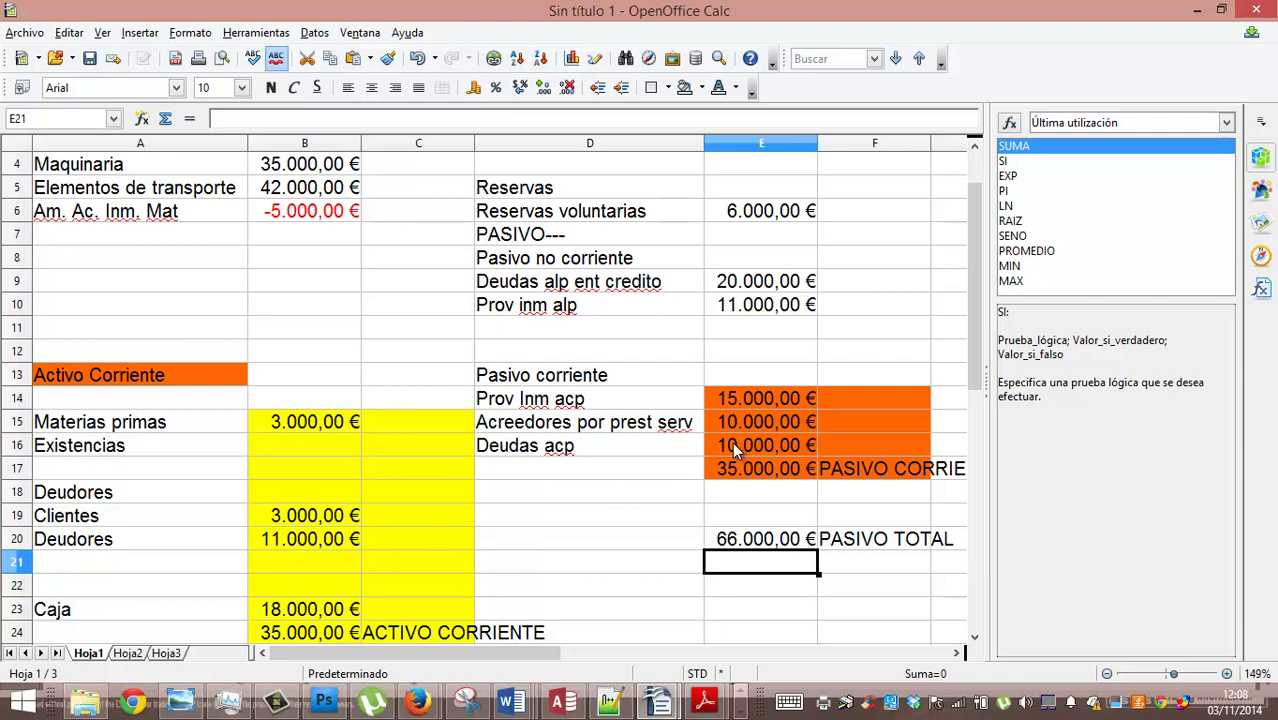
Divide current liabilities by total liabilities in E22 with the formula =E17/E20
{"action": "key", "text": "Down"}
{"action": "type", "text": "="}
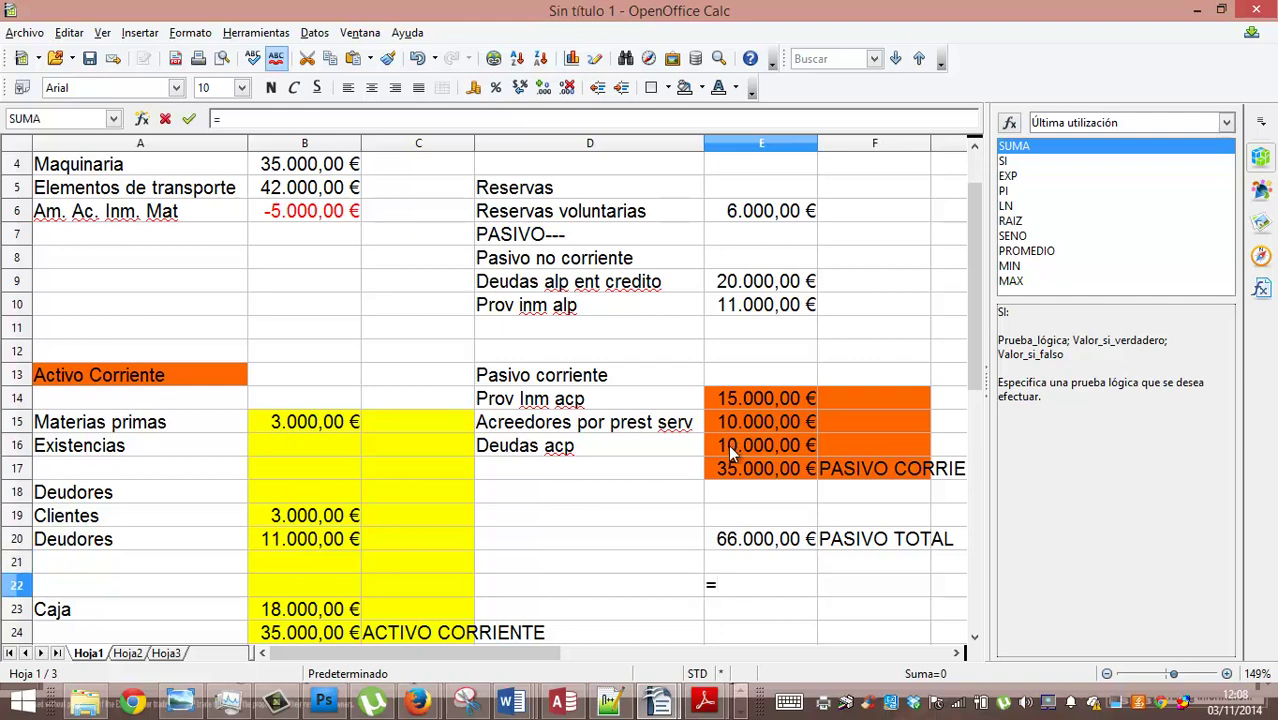
{"action": "left_click", "coordinate": [776, 470]}
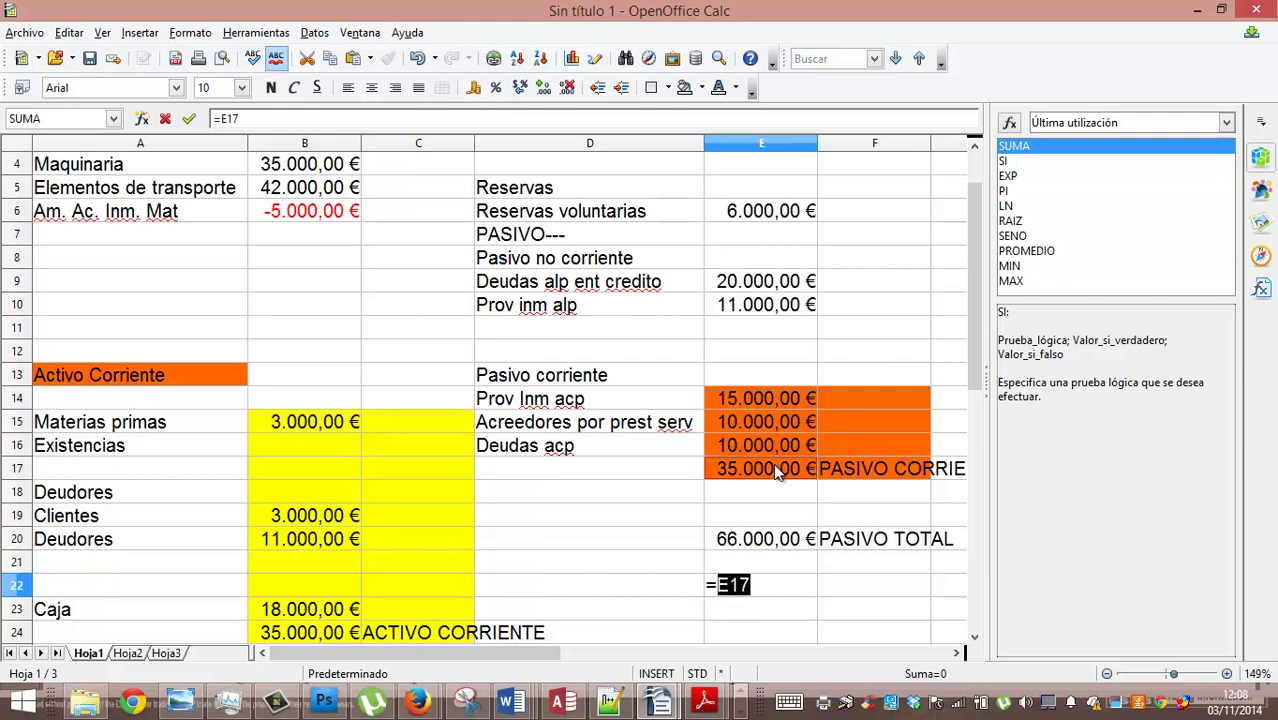
{"action": "type", "text": "/"}
{"action": "left_click", "coordinate": [755, 545]}
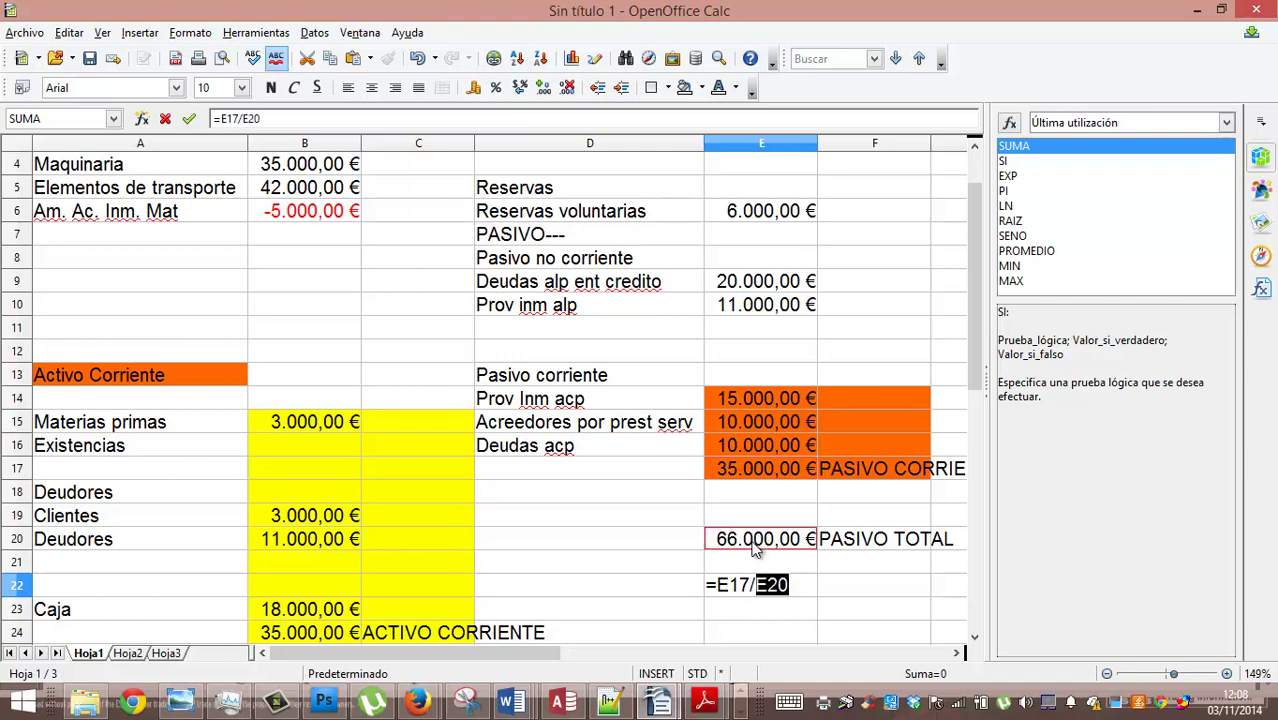
{"action": "key", "text": "Return"}
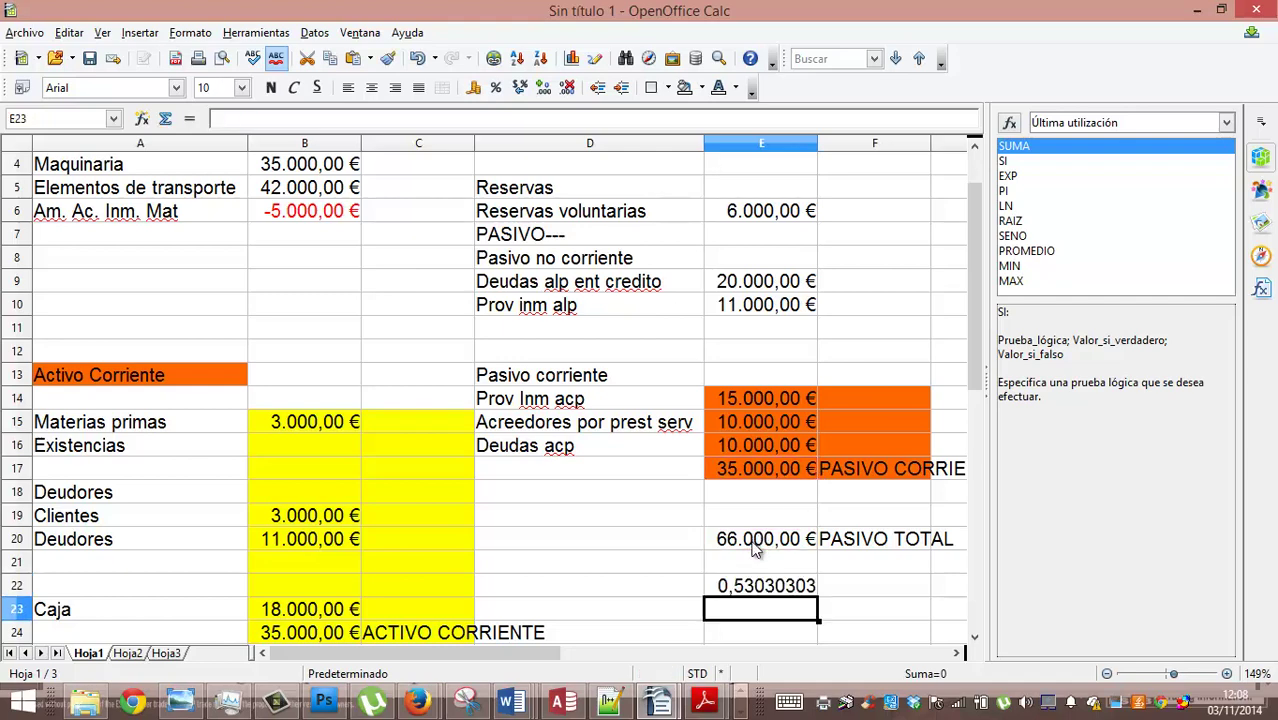
Format the debt ratio in E22 as a percentage
{"action": "key", "text": "Up"}
{"action": "key", "text": "Right"}
{"action": "key", "text": "Left"}
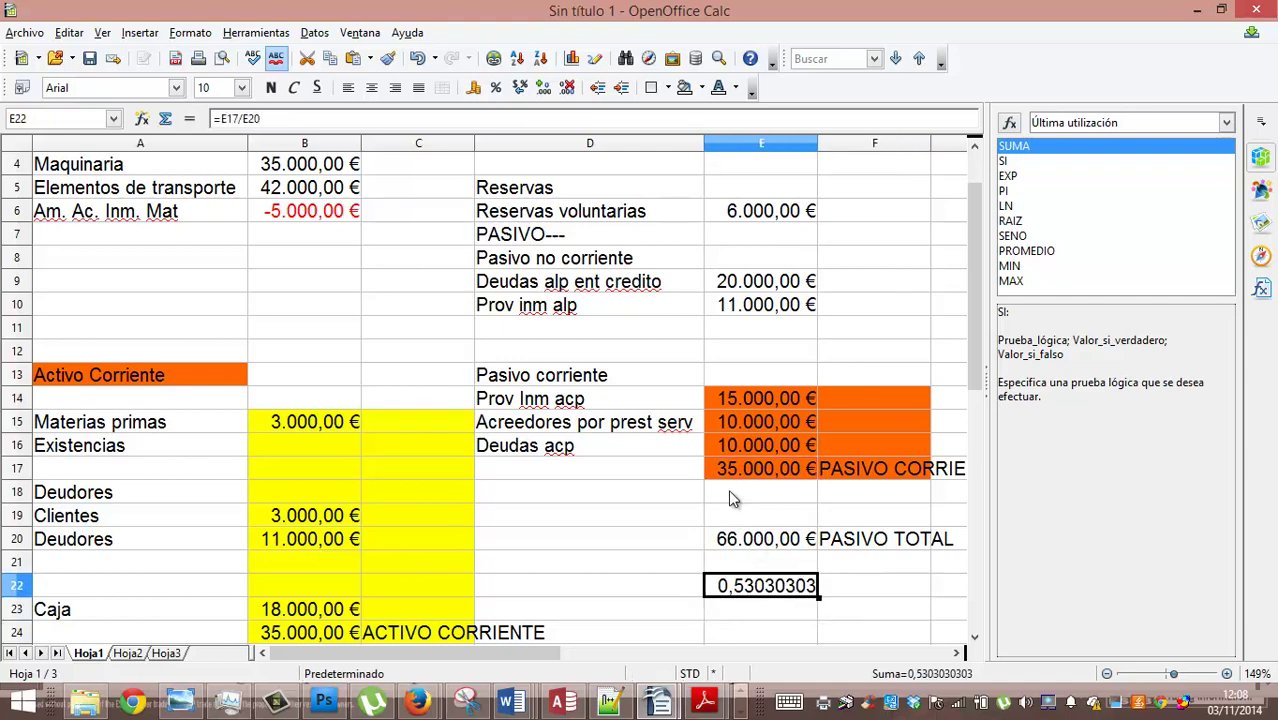
{"action": "left_click", "coordinate": [496, 89]}
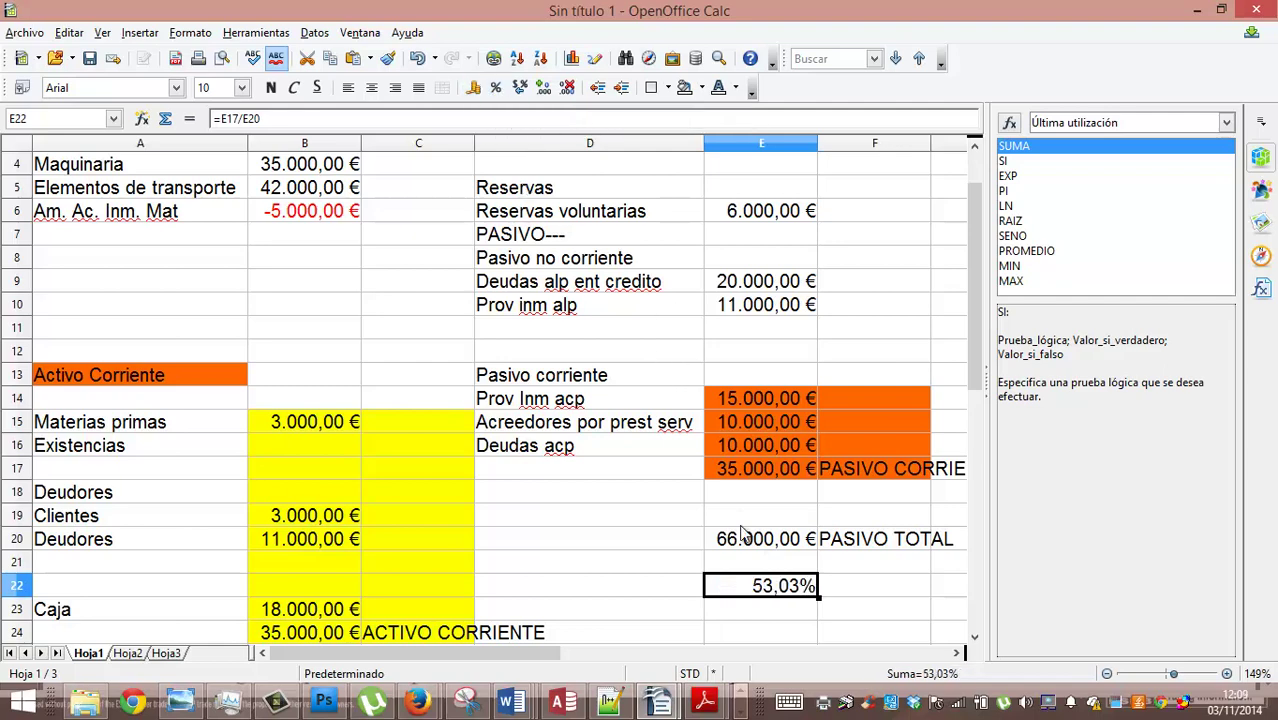
Enter the label RATIO DE CALIDAD in F22, beside the percentage
{"action": "left_click", "coordinate": [836, 586]}
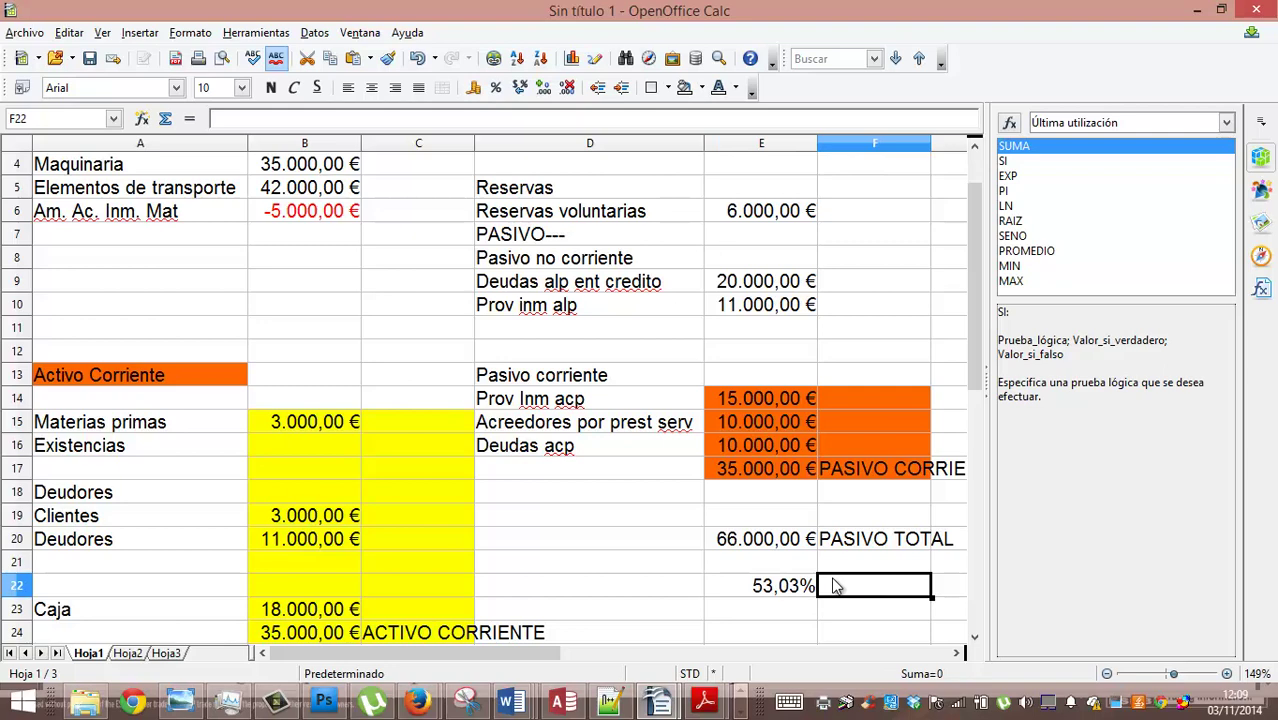
{"action": "type", "text": "ratio"}
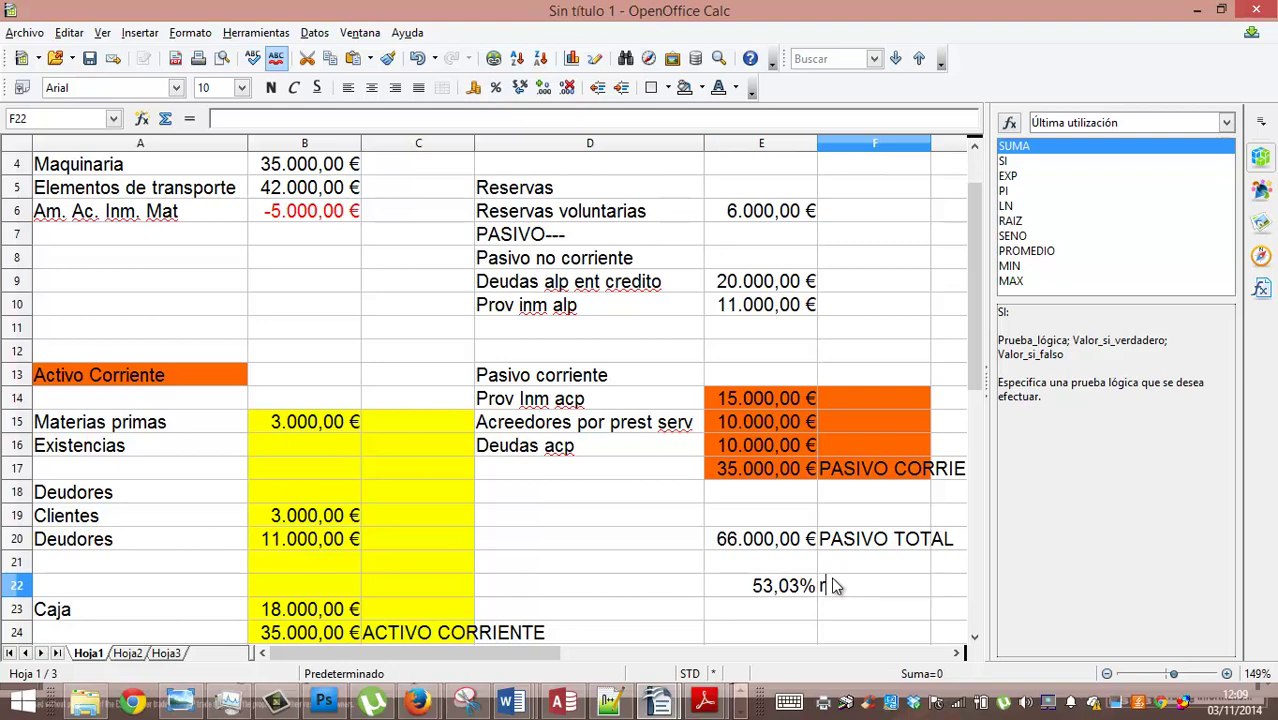
{"action": "key", "text": "BackSpace"}
{"action": "key", "text": "BackSpace"}
{"action": "key", "text": "BackSpace"}
{"action": "key", "text": "BackSpace"}
{"action": "type", "text": "RATIO DE CALIDAD"}
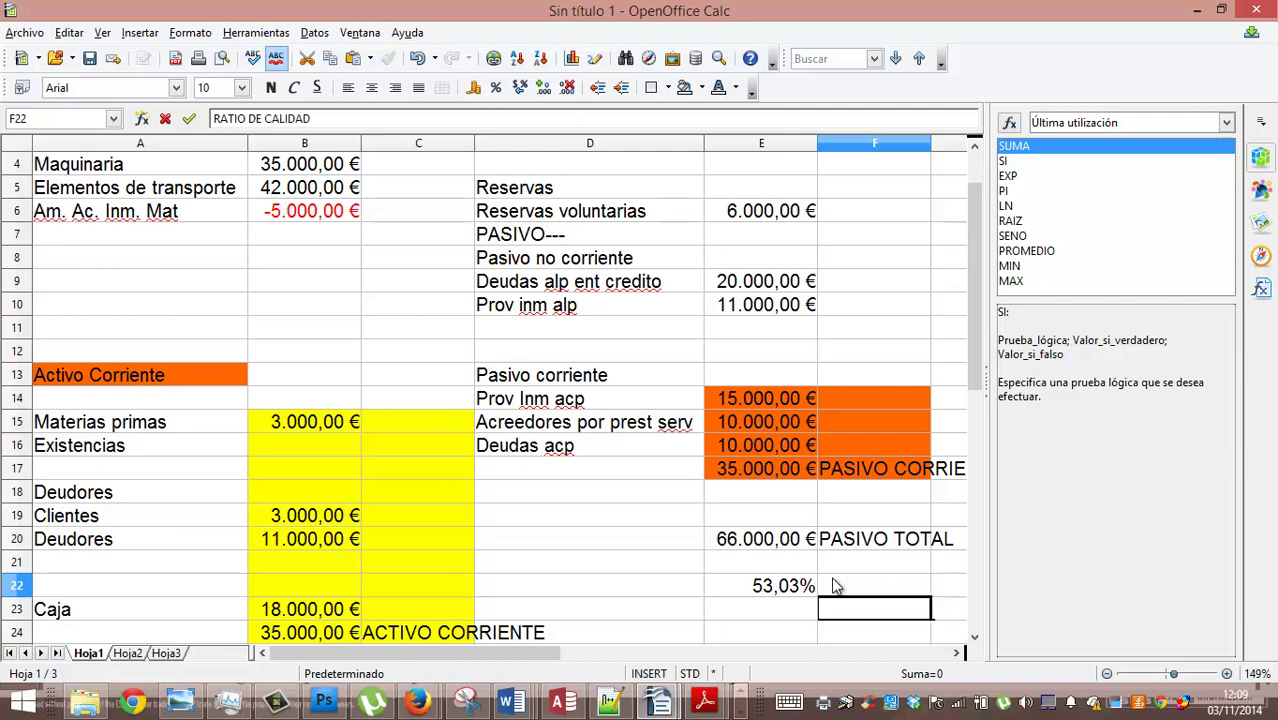
{"action": "key", "text": "Return"}
Review the rows of the current liabilities block down to the PASIVO CORRIENTE subtotal
{"action": "key", "text": "Up"}
{"action": "key", "text": "Up"}
{"action": "key", "text": "Up"}
{"action": "key", "text": "Up"}
{"action": "key", "text": "Up"}
{"action": "key", "text": "Up"}
{"action": "key", "text": "Up"}
{"action": "key", "text": "Up"}
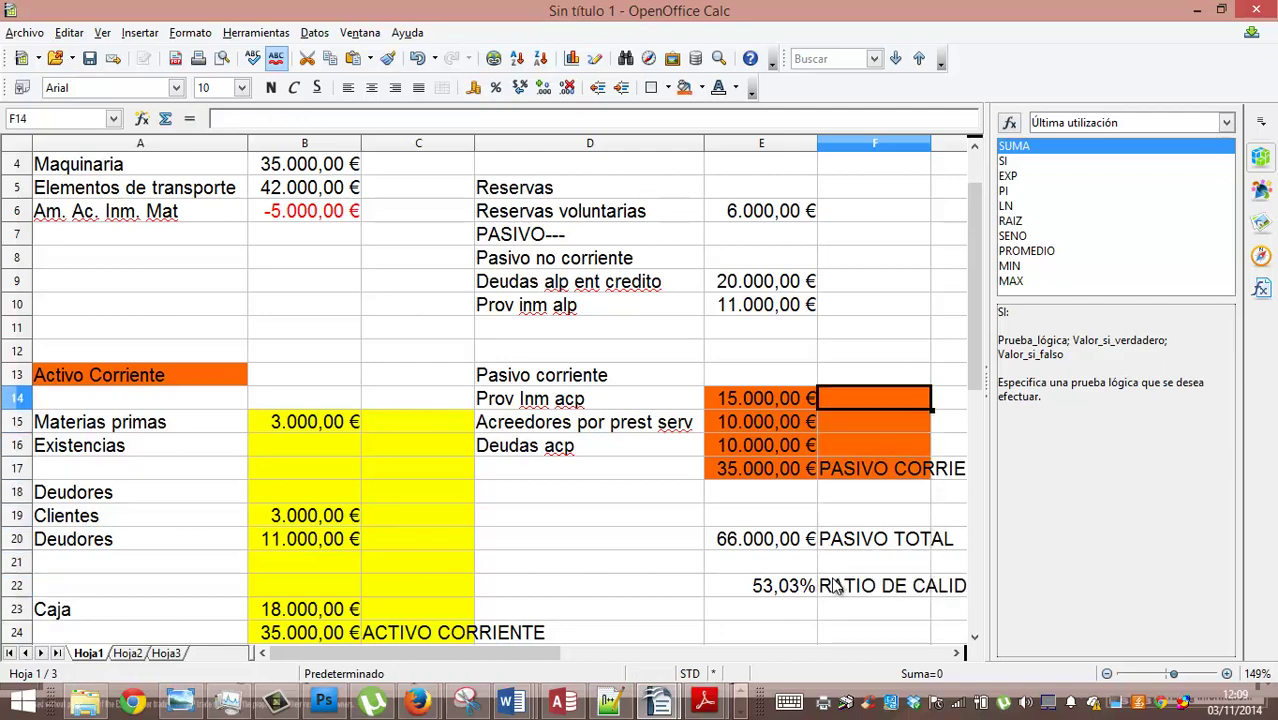
{"action": "key", "text": "Down"}
{"action": "key", "text": "Down"}
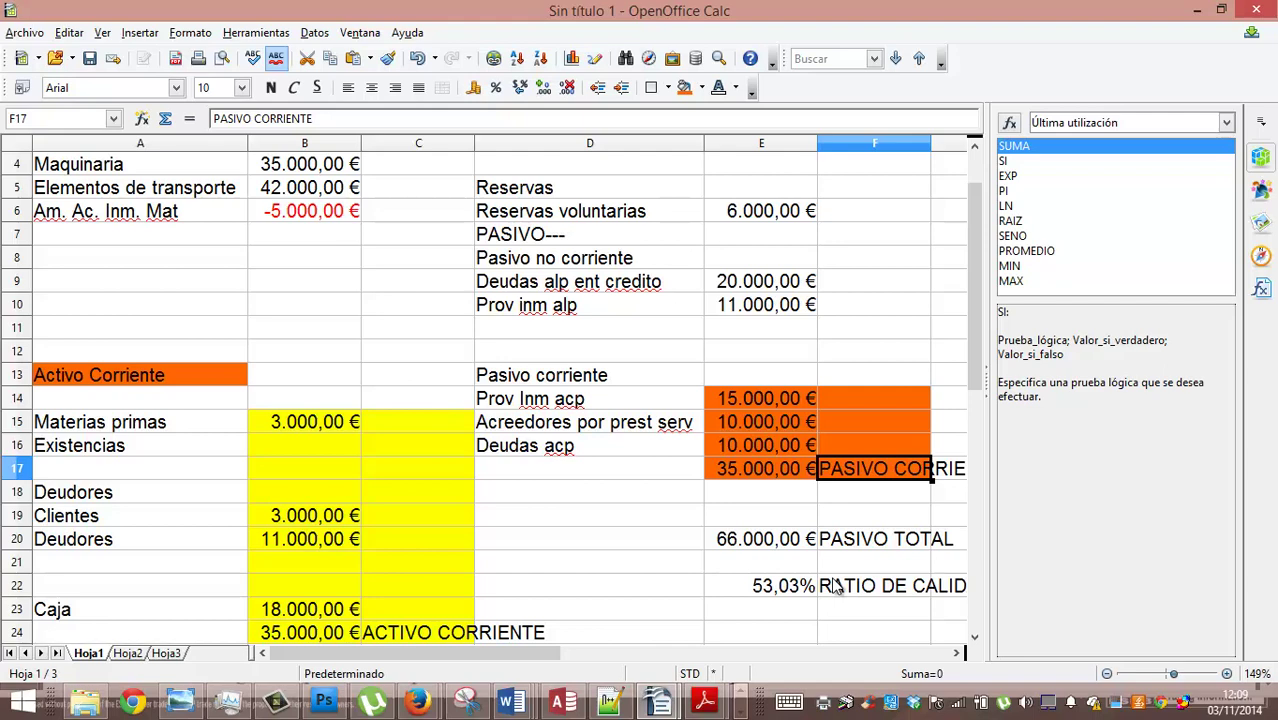
{"action": "key", "text": "Up"}
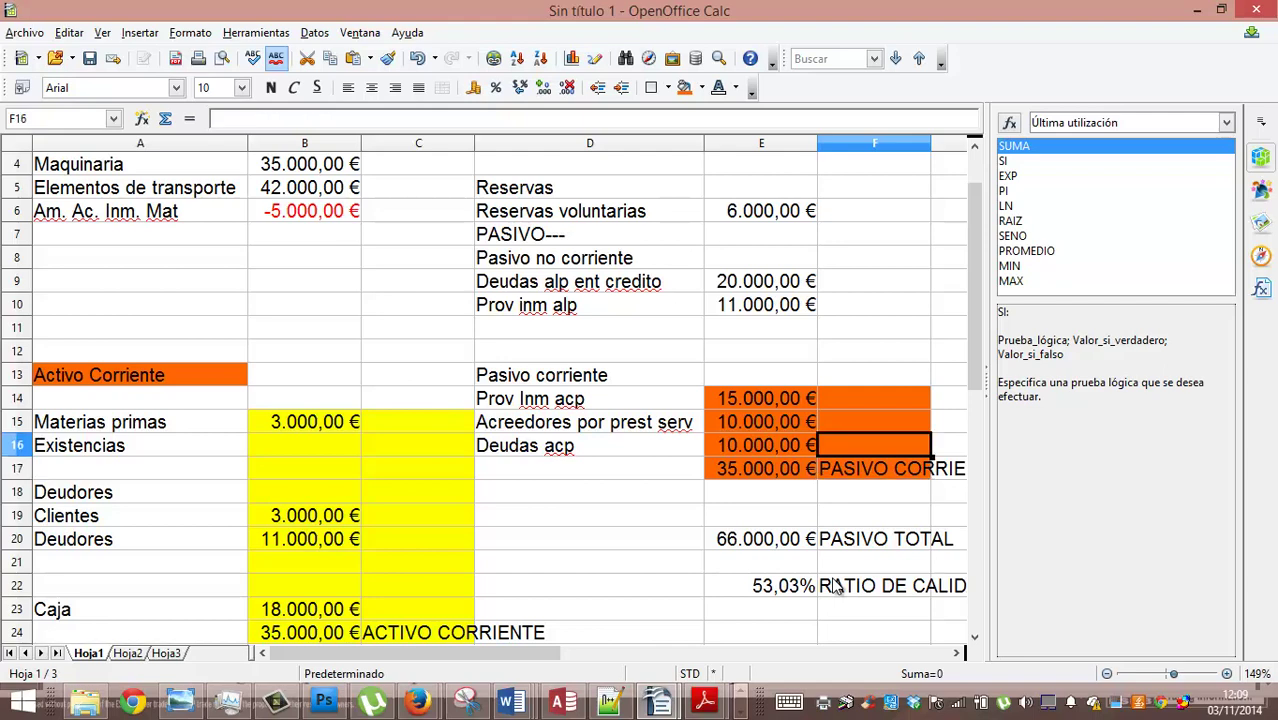
Examine the Pasivo no corriente debts in E9:E10 and compare them with the current liabilities subtotal in E17
{"action": "key", "text": "Left"}
{"action": "key", "text": "Left"}
{"action": "key", "text": "Up"}
{"action": "key", "text": "Up"}
{"action": "key", "text": "Up"}
{"action": "key", "text": "Up"}
{"action": "key", "text": "Up"}
{"action": "key", "text": "Up"}
{"action": "key", "text": "Up"}
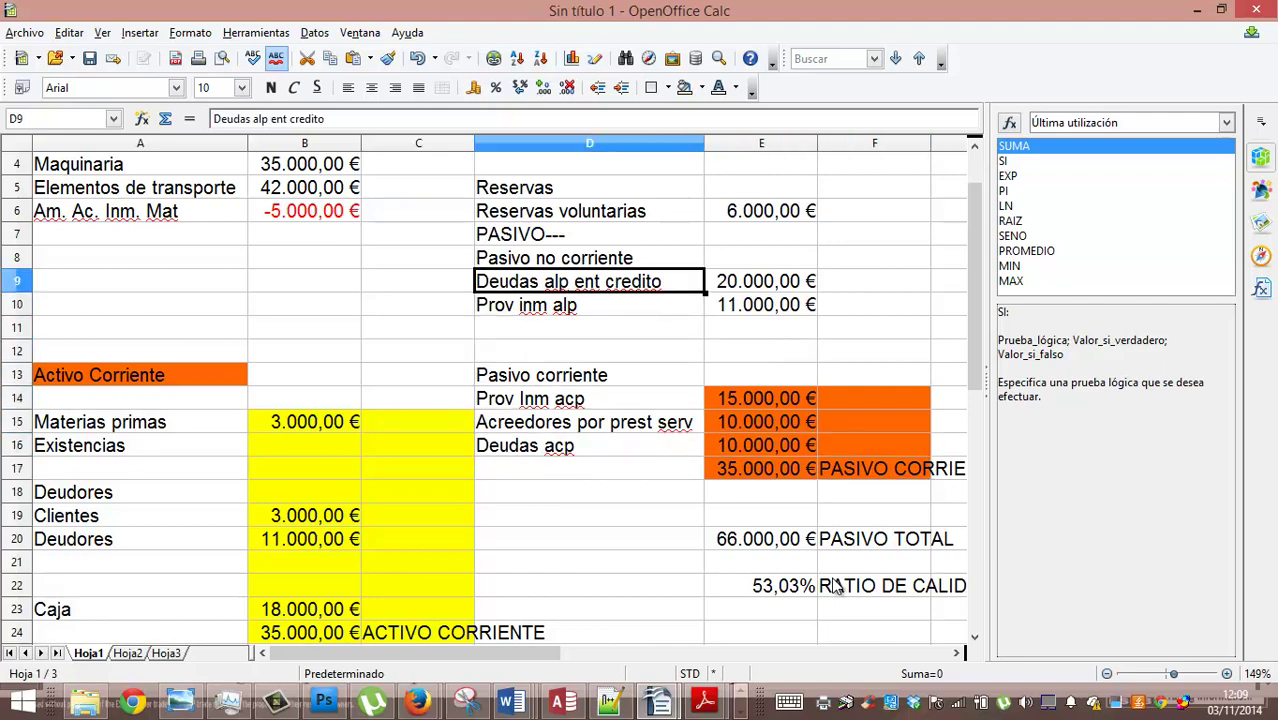
{"action": "key", "text": "Right"}
{"action": "key", "text": "Up"}
{"action": "key", "text": "Left"}
{"action": "key", "text": "Down"}
{"action": "key", "text": "Right"}
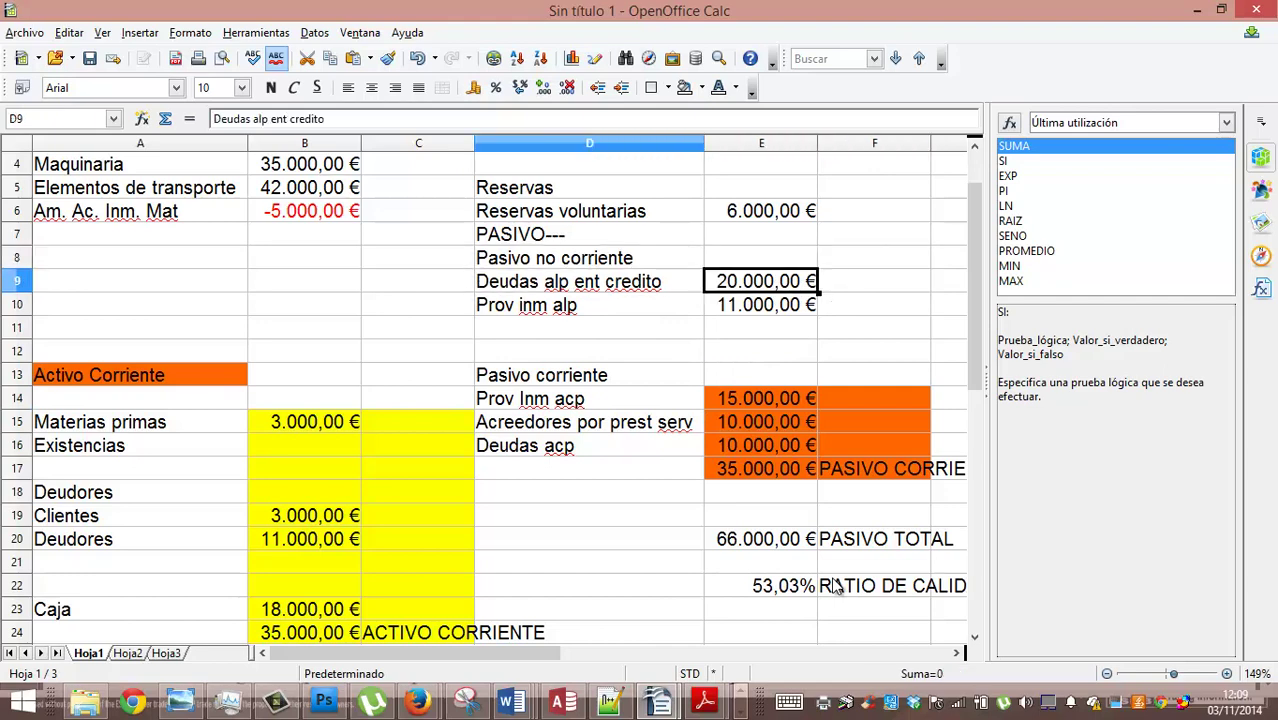
{"action": "key", "text": "Down"}
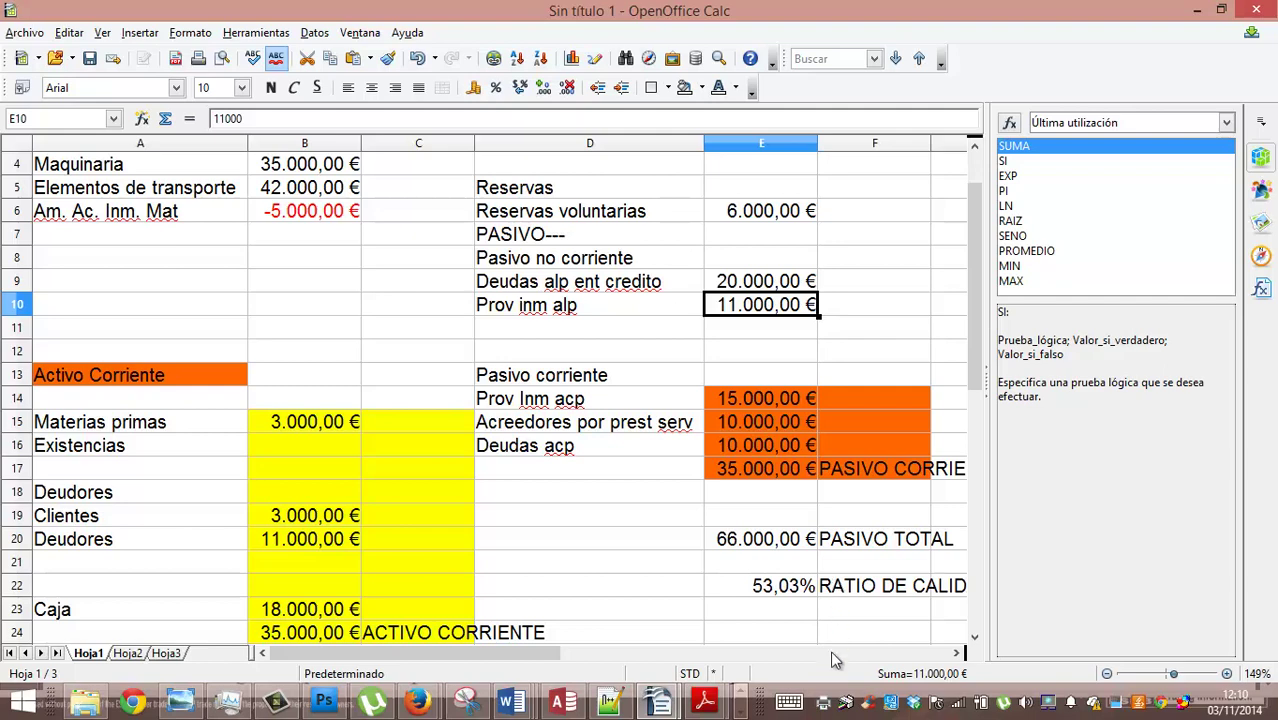
{"action": "left_click", "coordinate": [764, 470]}
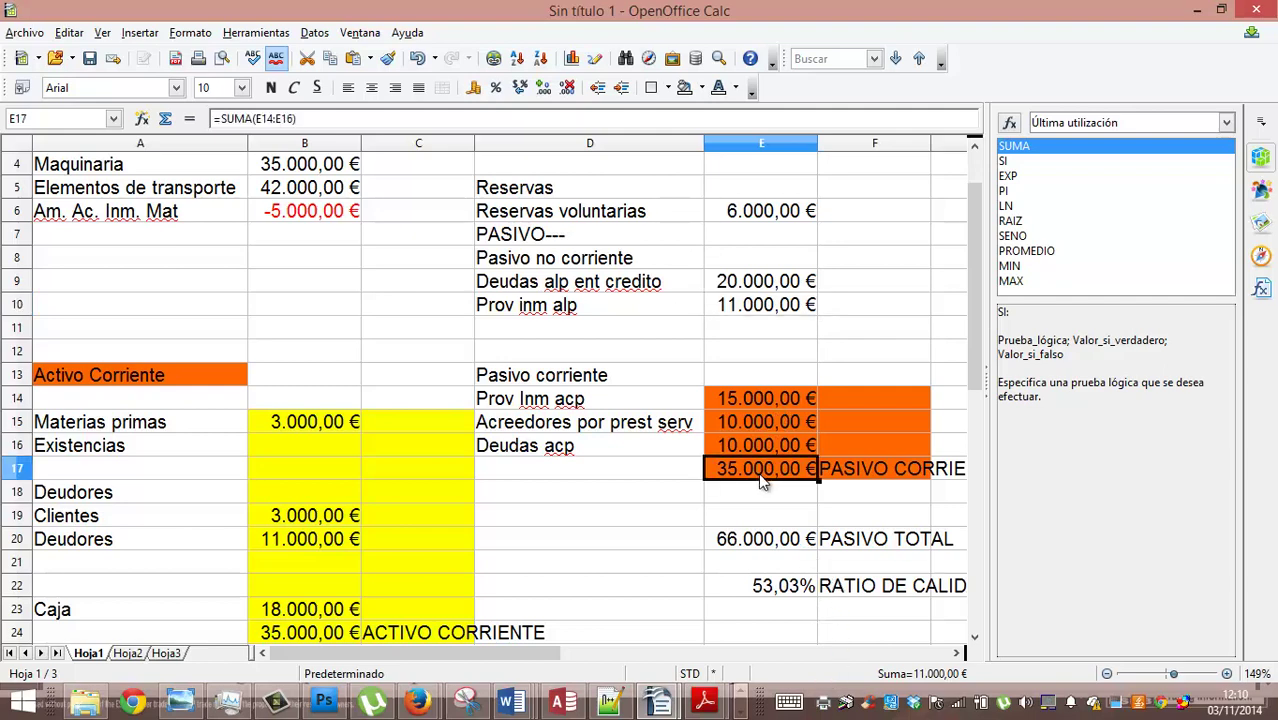
{"action": "left_click", "coordinate": [757, 283]}
{"action": "left_click", "coordinate": [755, 311], "text": "shift"}
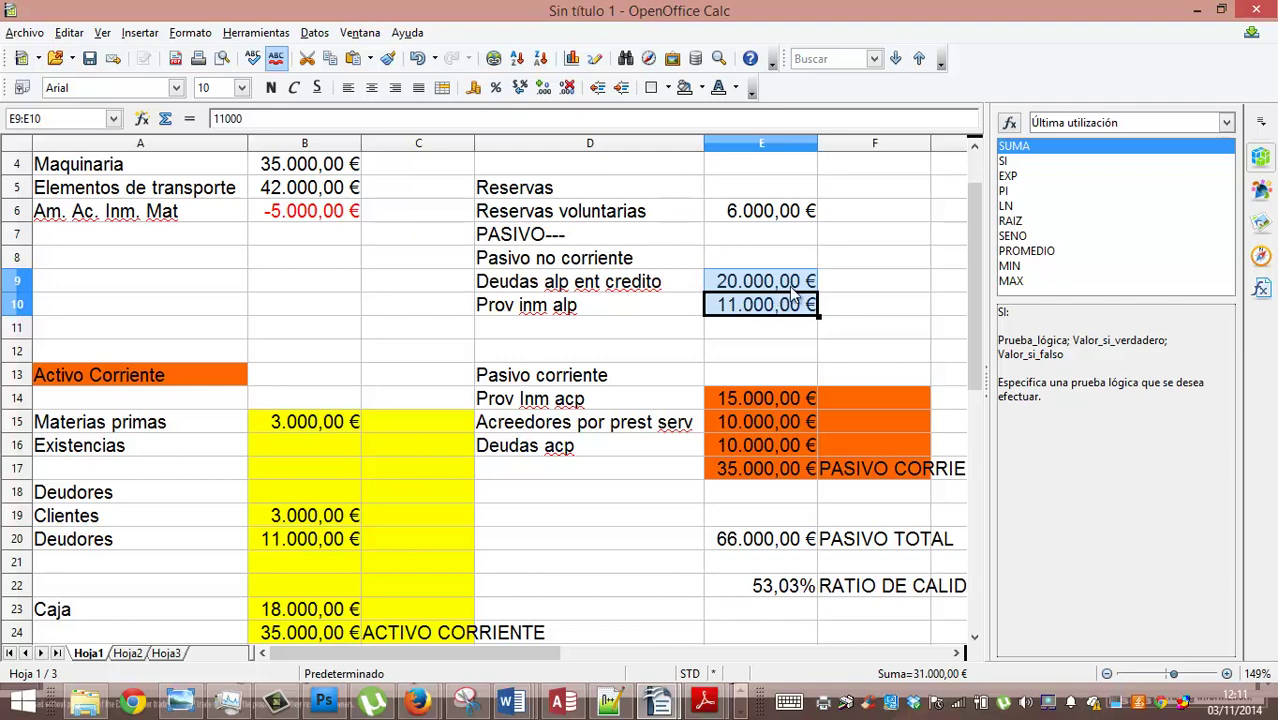
Check the Reservas voluntarias amount in E6 and the assets-minus-liabilities difference in D27
{"action": "left_click_drag", "start_coordinate": [972, 226], "coordinate": [968, 192]}
{"action": "left_click", "coordinate": [769, 284]}
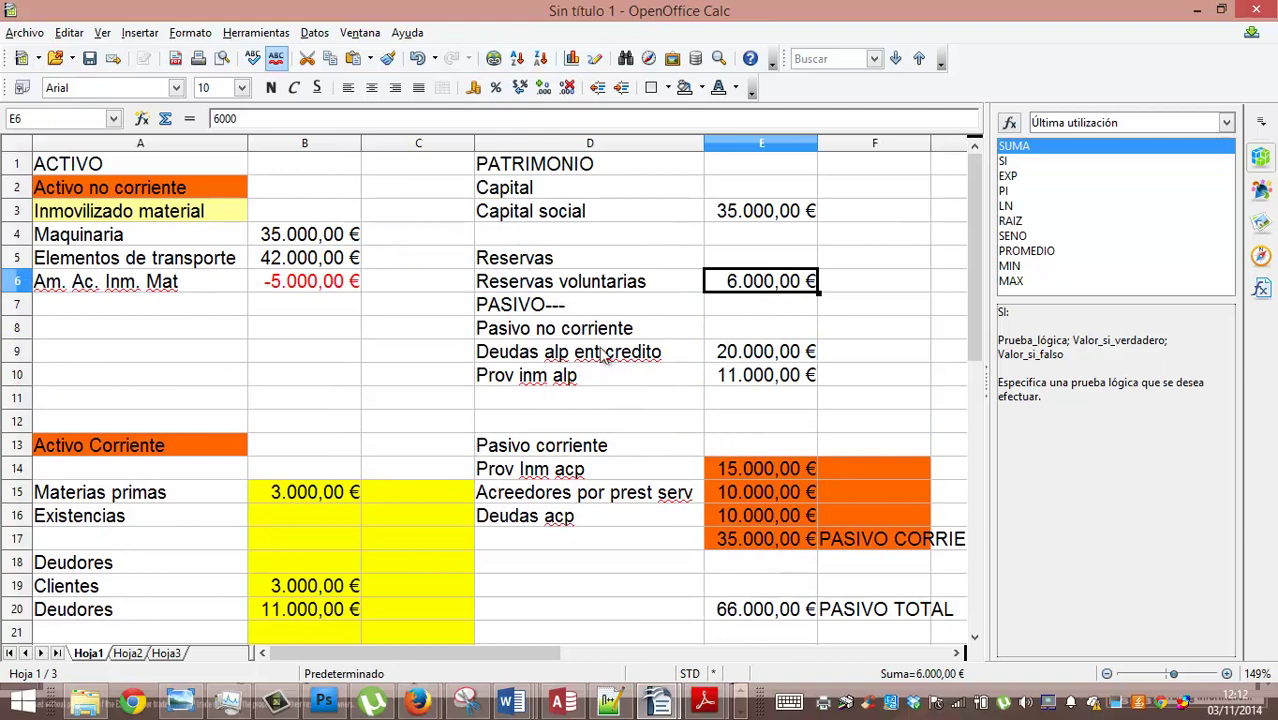
{"action": "left_click_drag", "start_coordinate": [966, 207], "coordinate": [977, 311]}
{"action": "left_click", "coordinate": [572, 566]}
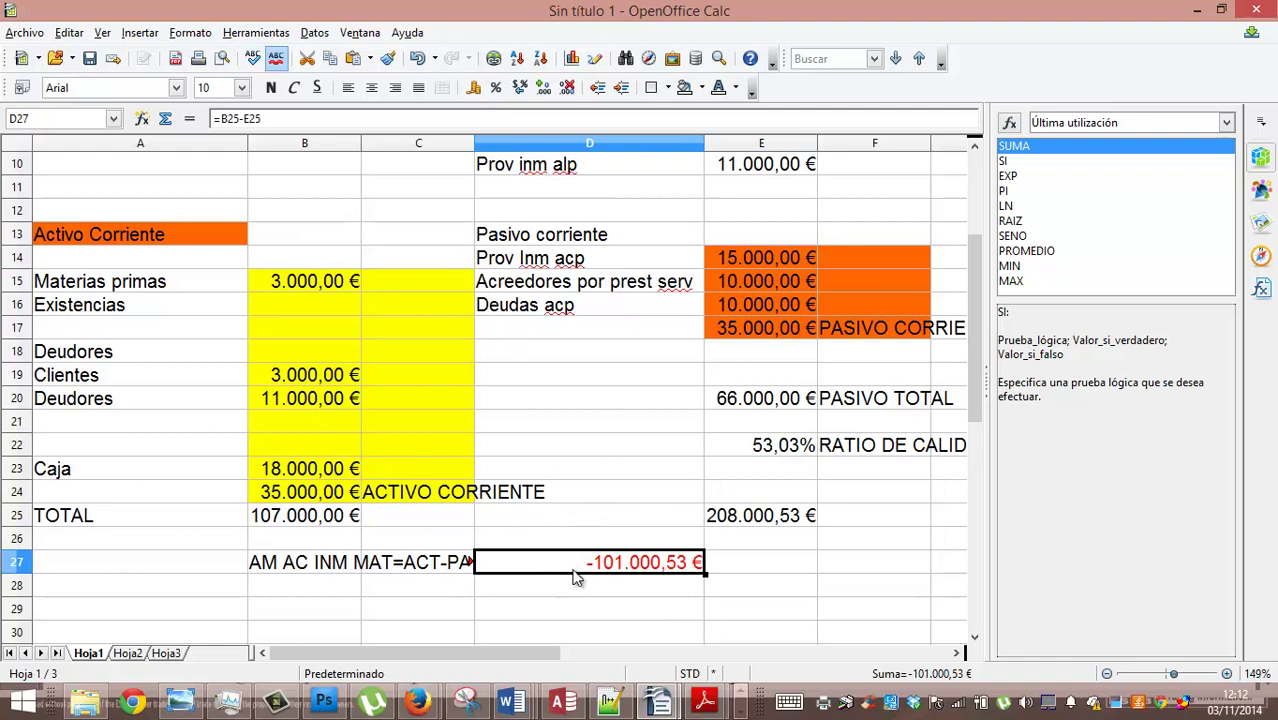
{"action": "mouse_move", "coordinate": [706, 703]}
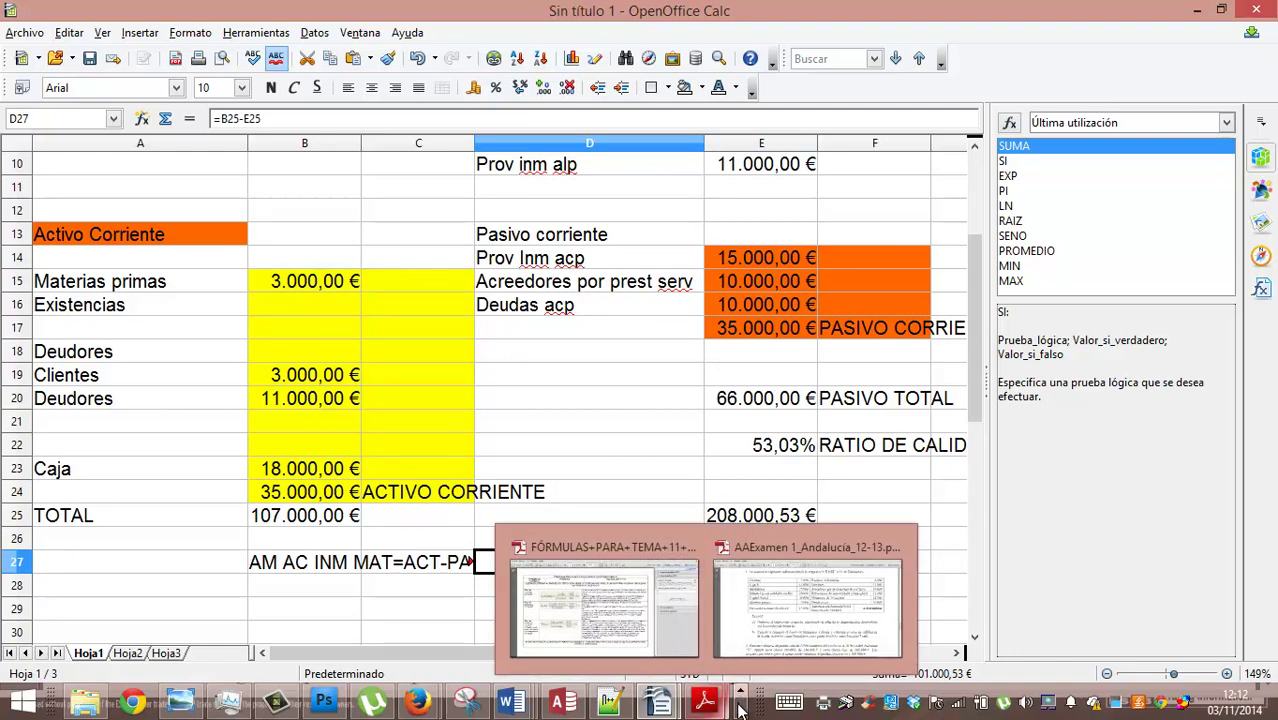
{"action": "left_click", "coordinate": [700, 610]}
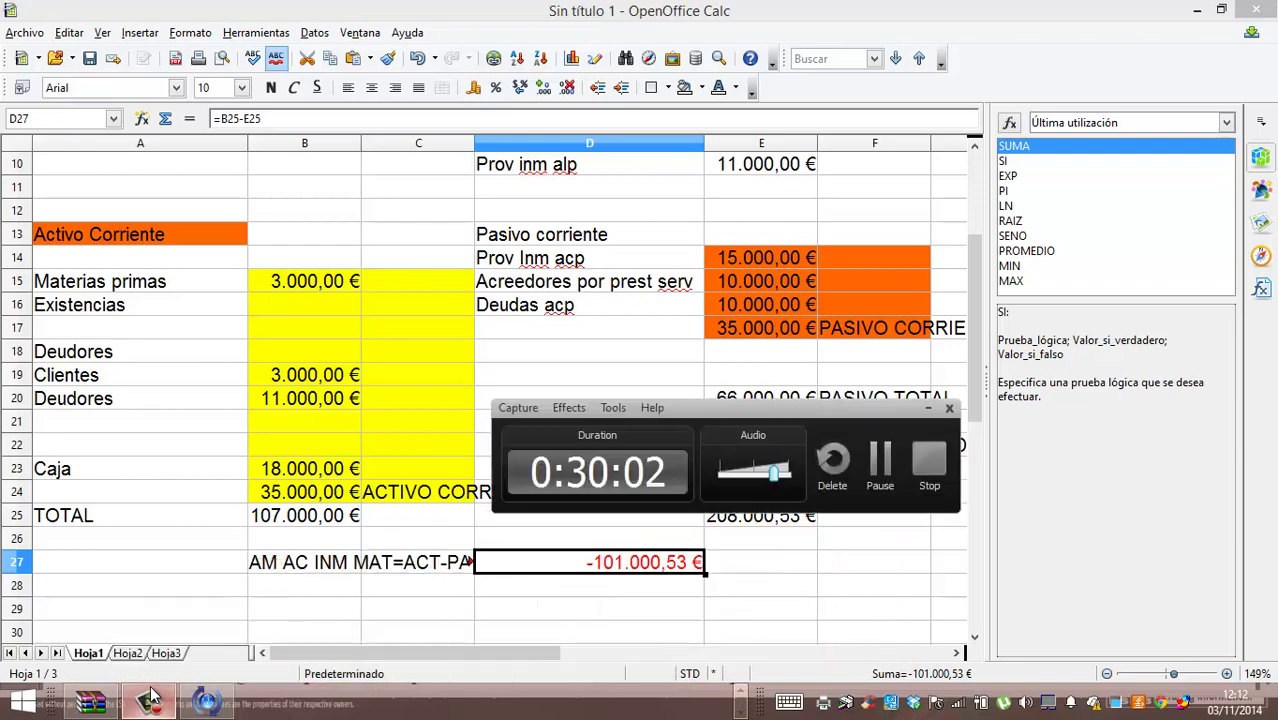